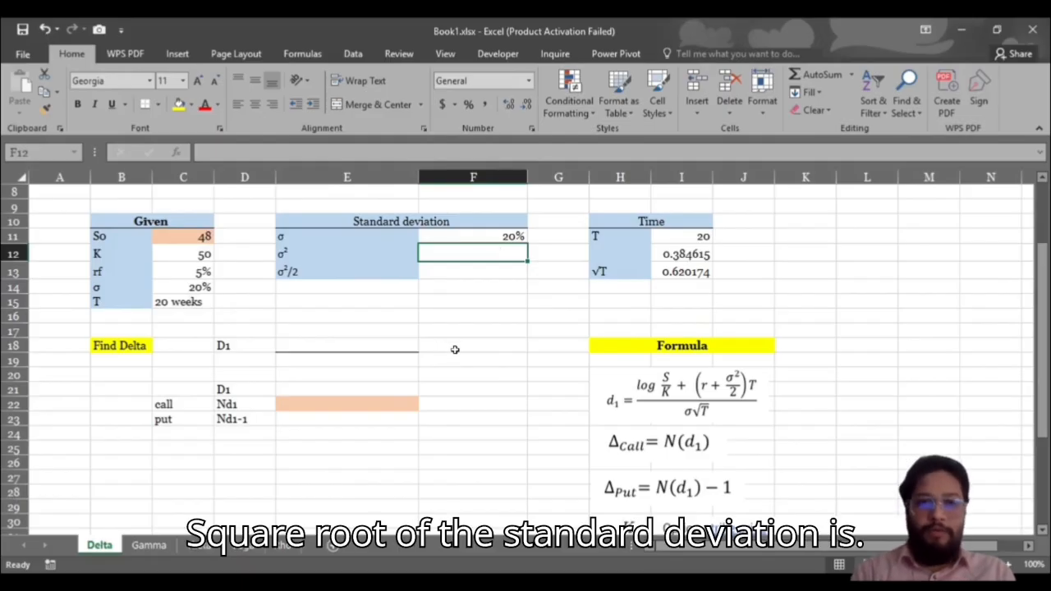
Calculate σ² in F12 by squaring the standard deviation with =F11^2.
text(=)
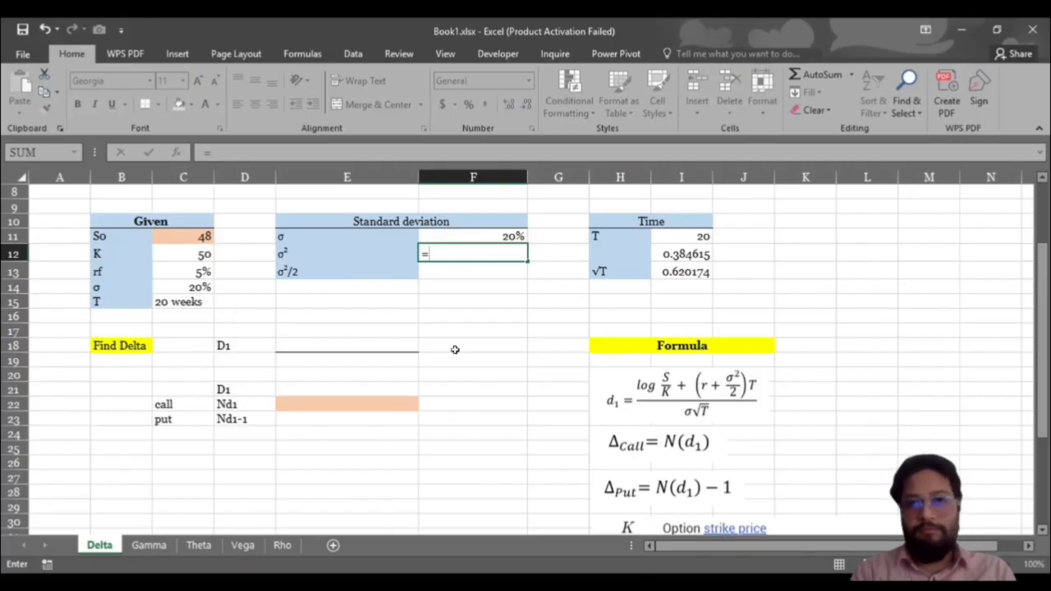
click(486, 235)
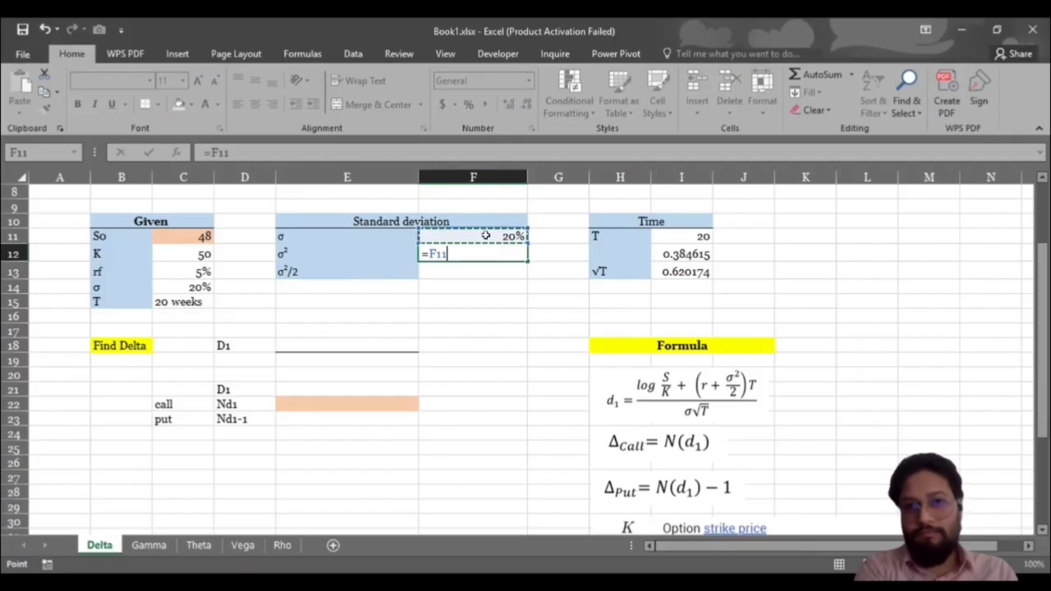
text(^2)
key(Return)
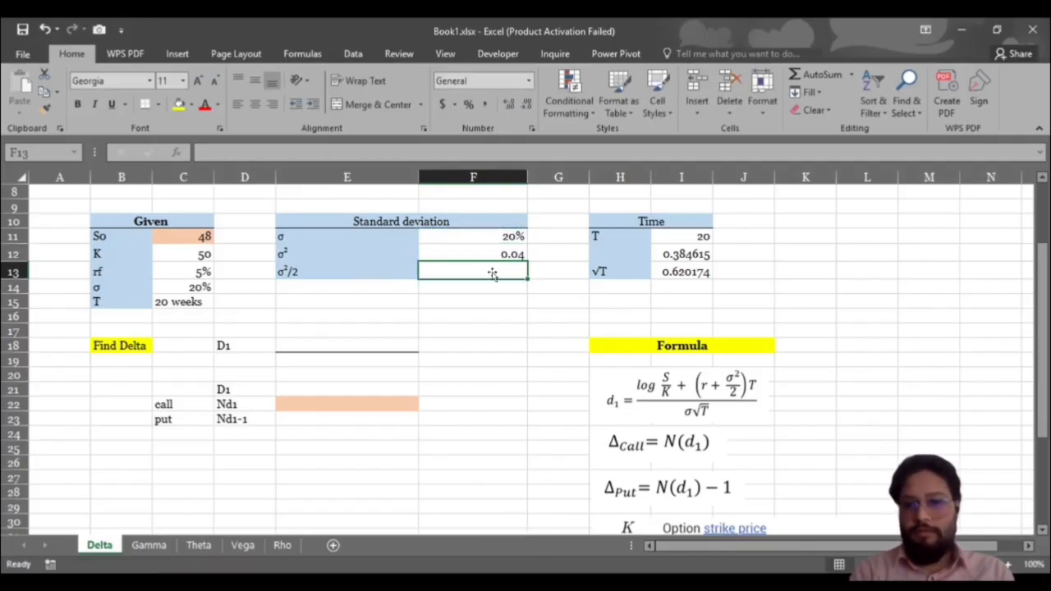
Calculate σ²/2 in F13 with the formula =F12/2.
text(=)
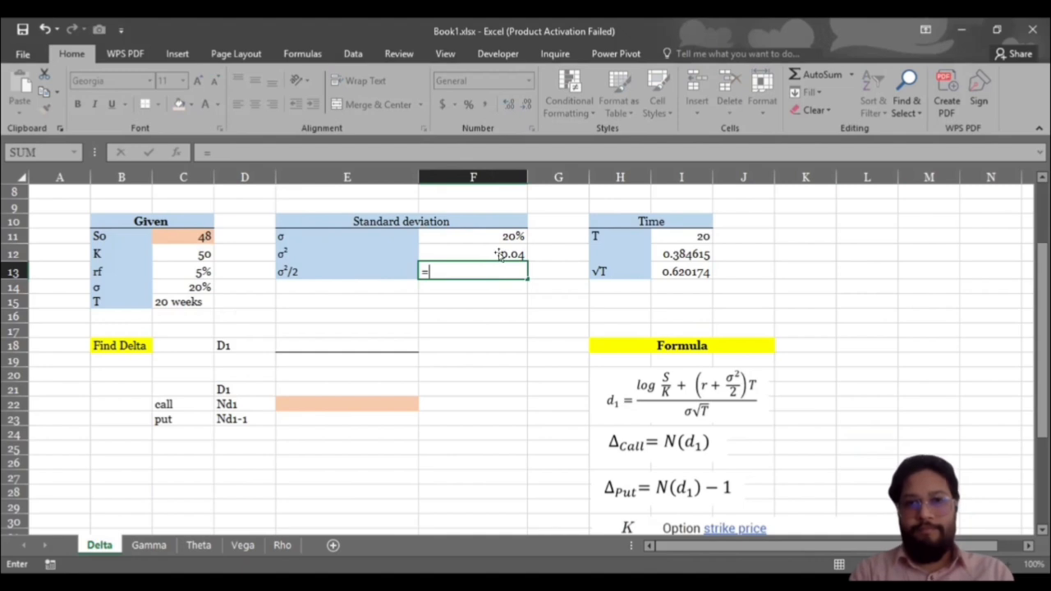
click(497, 255)
text(/)
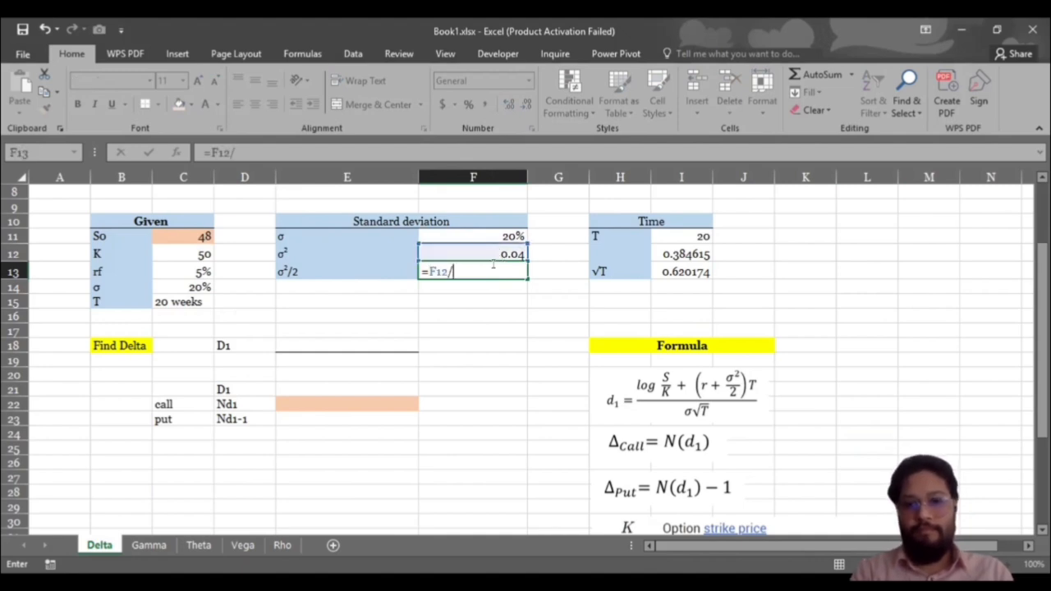
text(2)
key(Return)
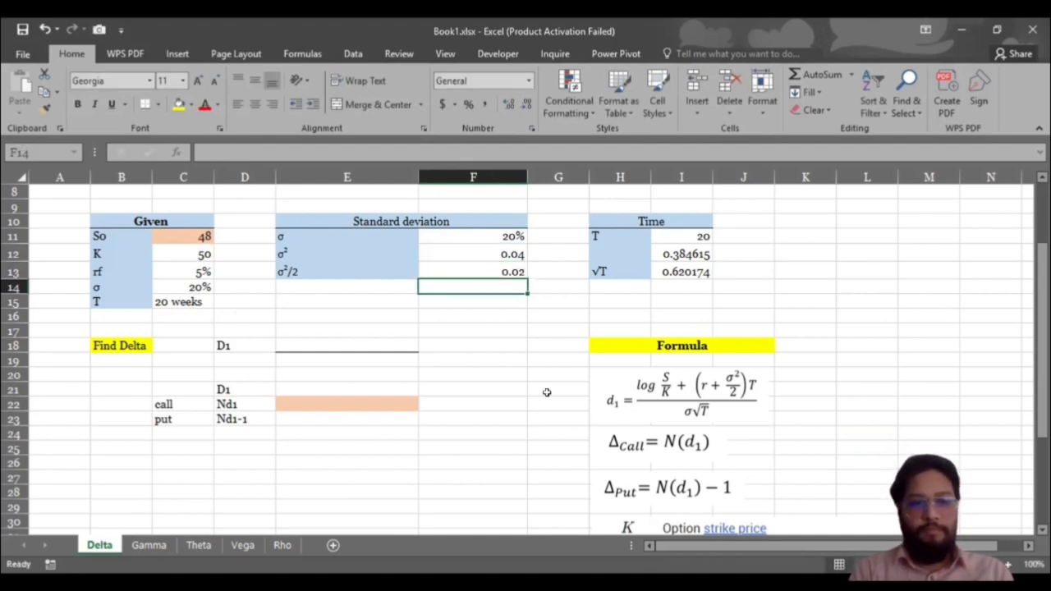
Begin the D1 numerator formula in E18 with the natural log of So over K, =LN(C11/C12.
scroll(429, 305, down, 3)
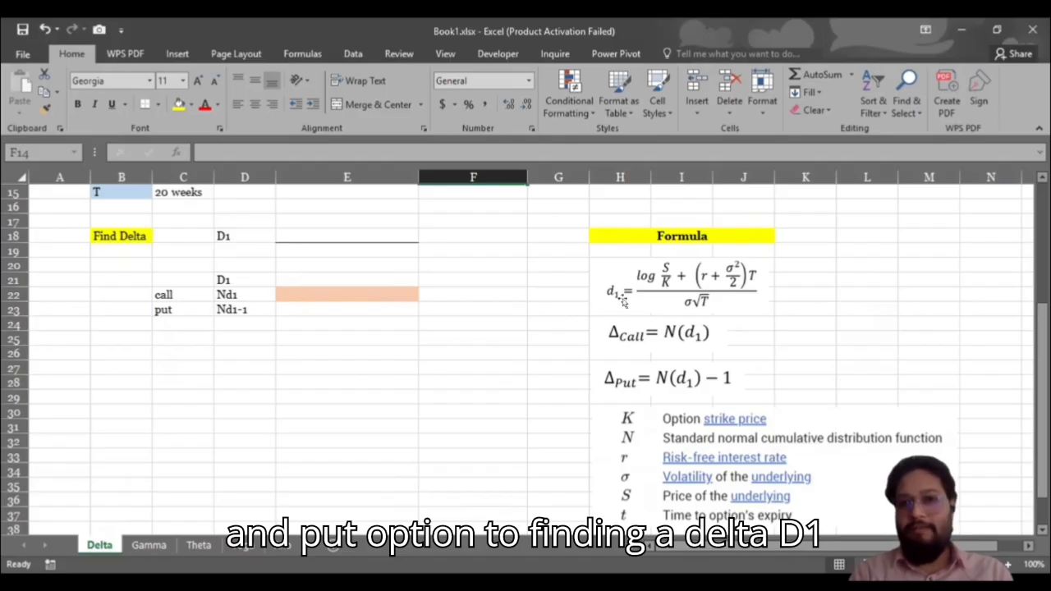
scroll(509, 303, up, 1)
click(331, 268)
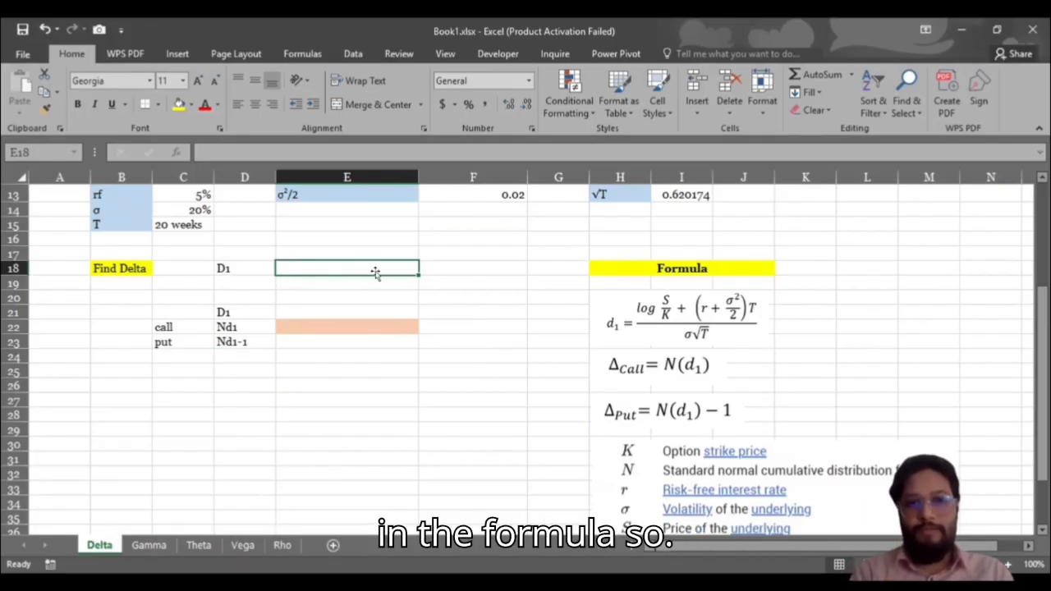
text(=)
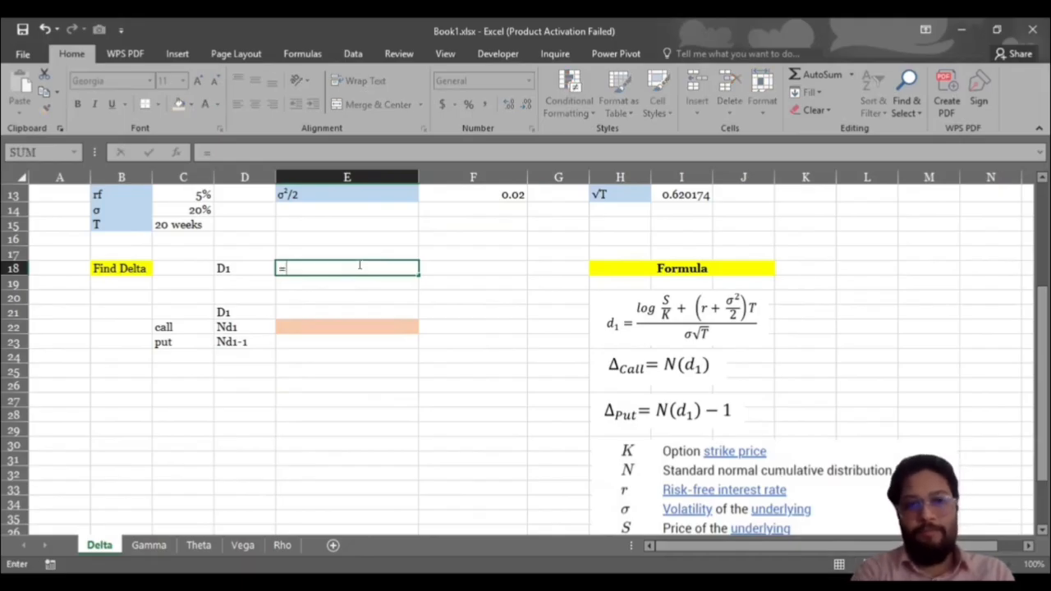
text(LN()
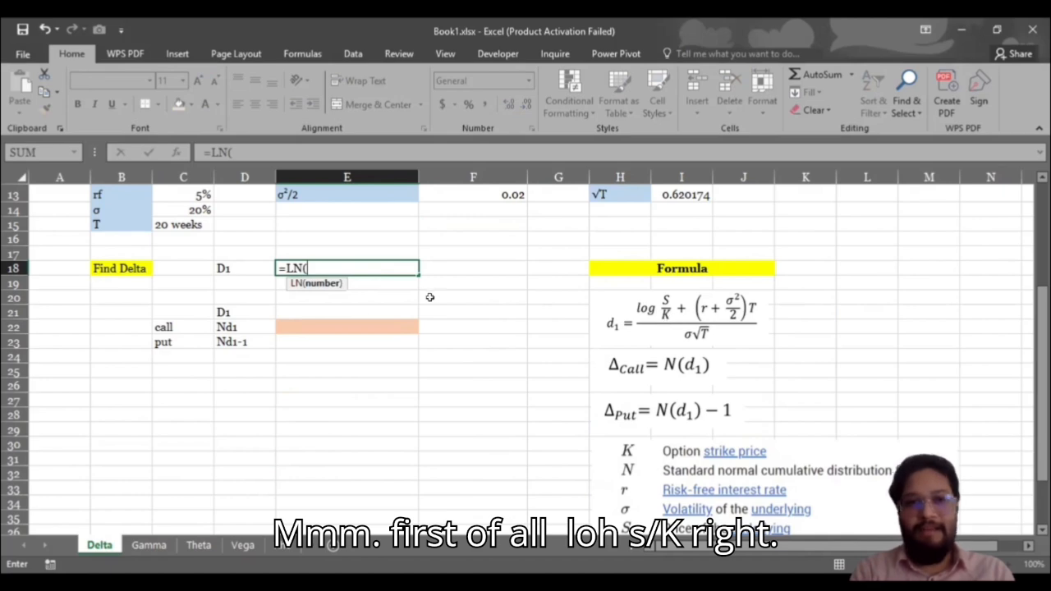
scroll(339, 306, up, 4)
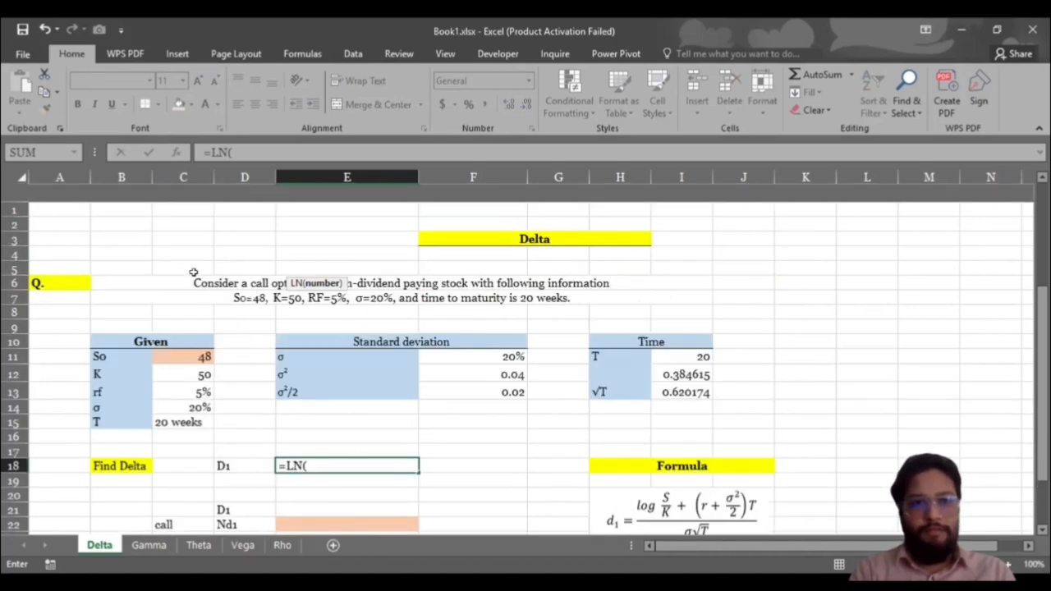
click(195, 336)
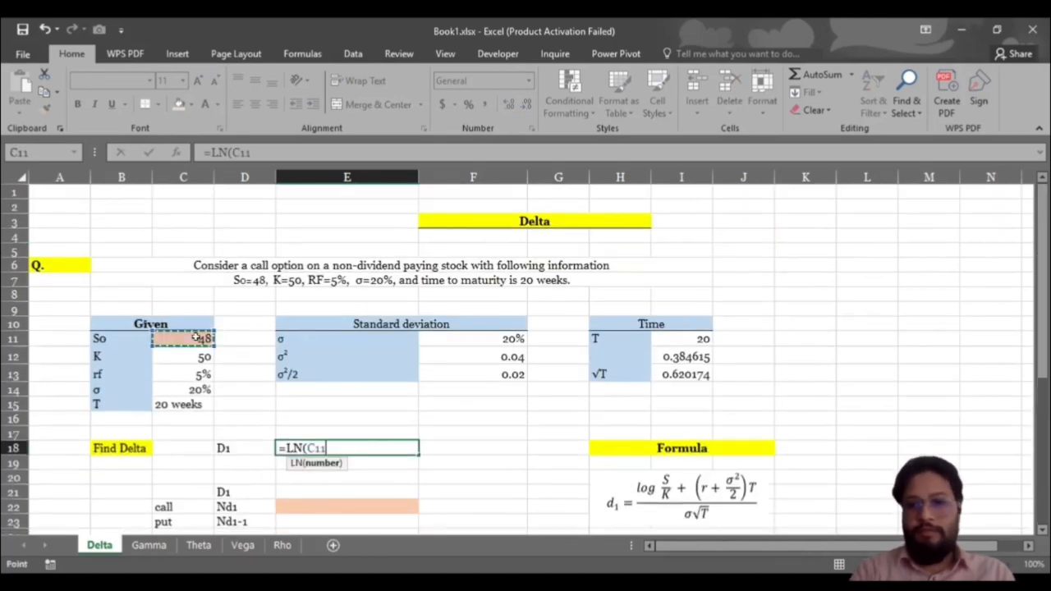
text(/)
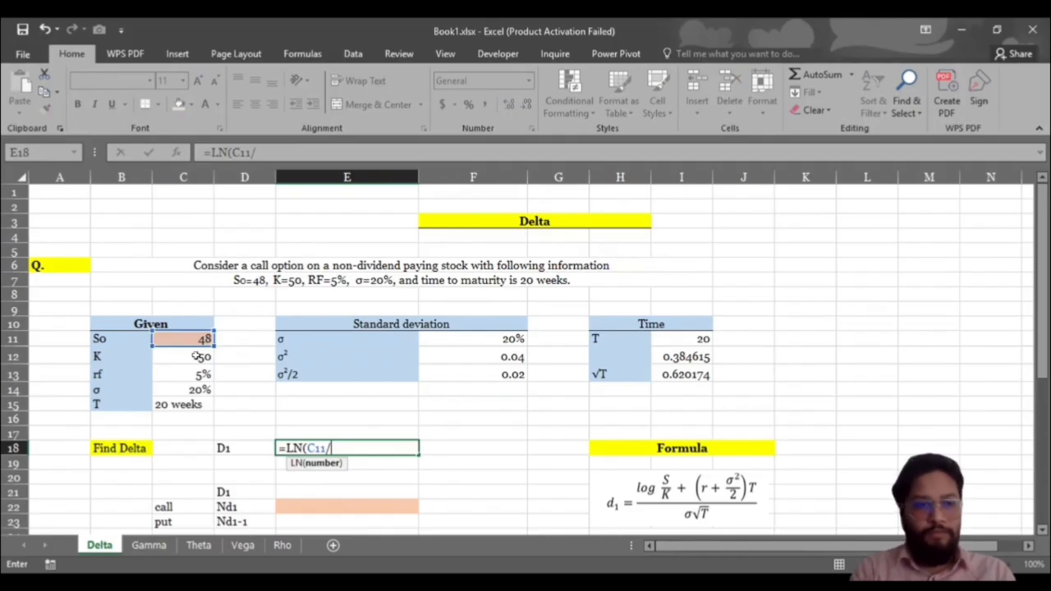
click(196, 355)
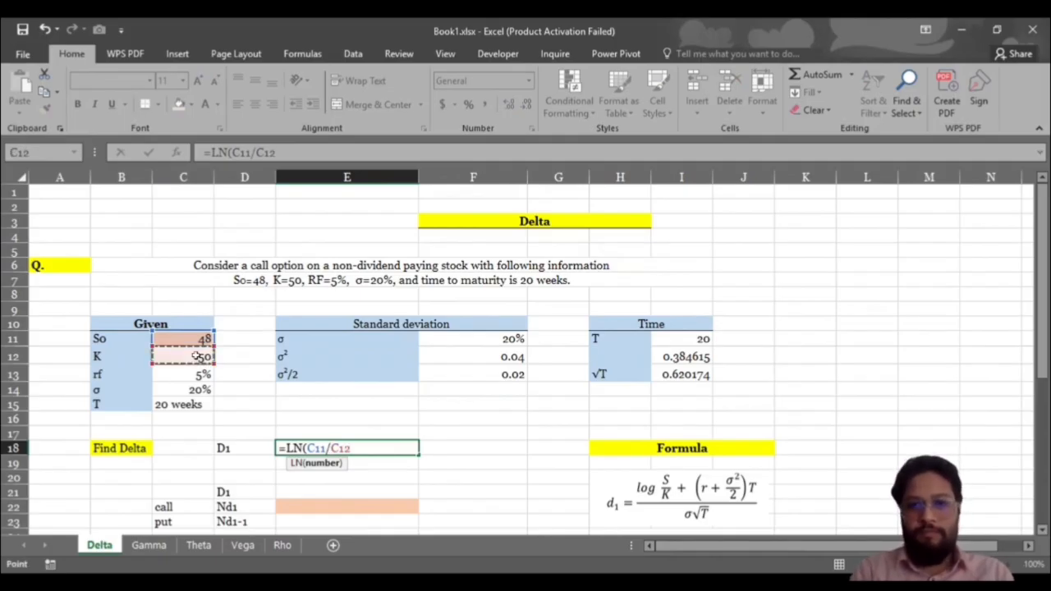
Close the logarithm in E18's formula, add (C13+F13)*I12 for the rate, variance and time term, and enter it.
text()+()
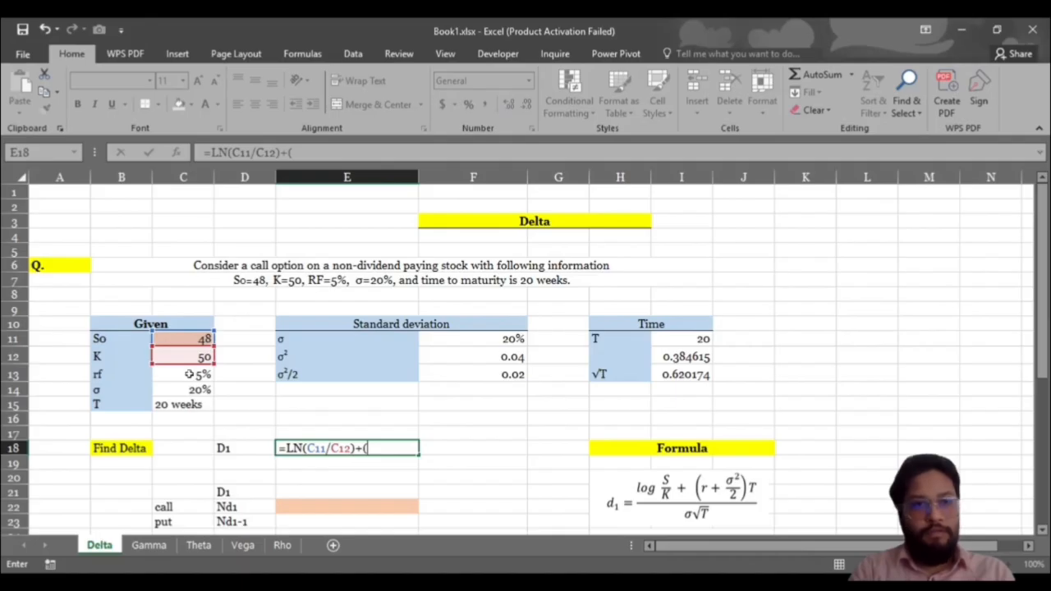
click(185, 372)
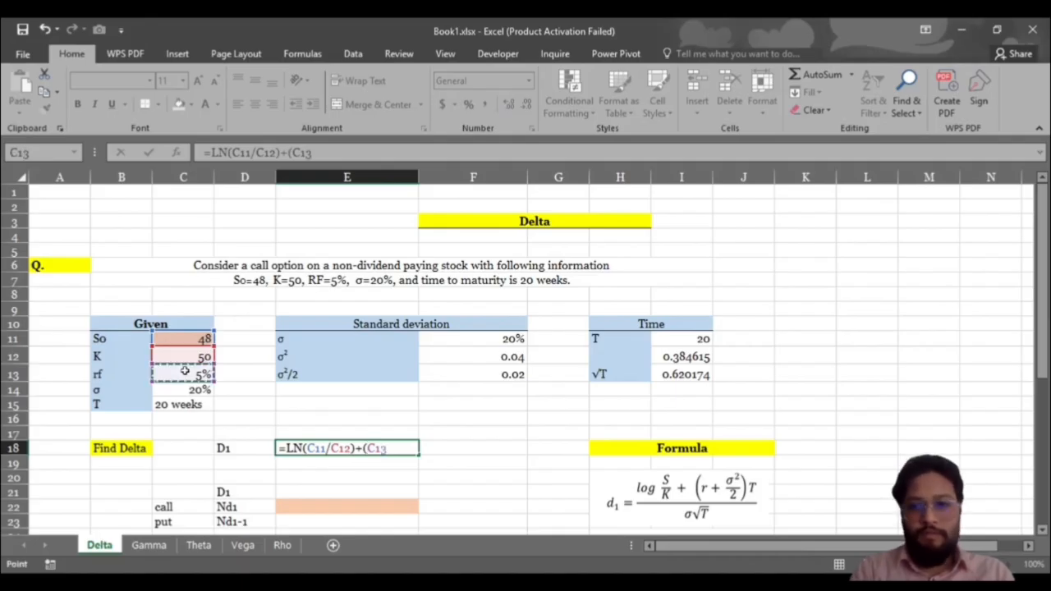
text(+)
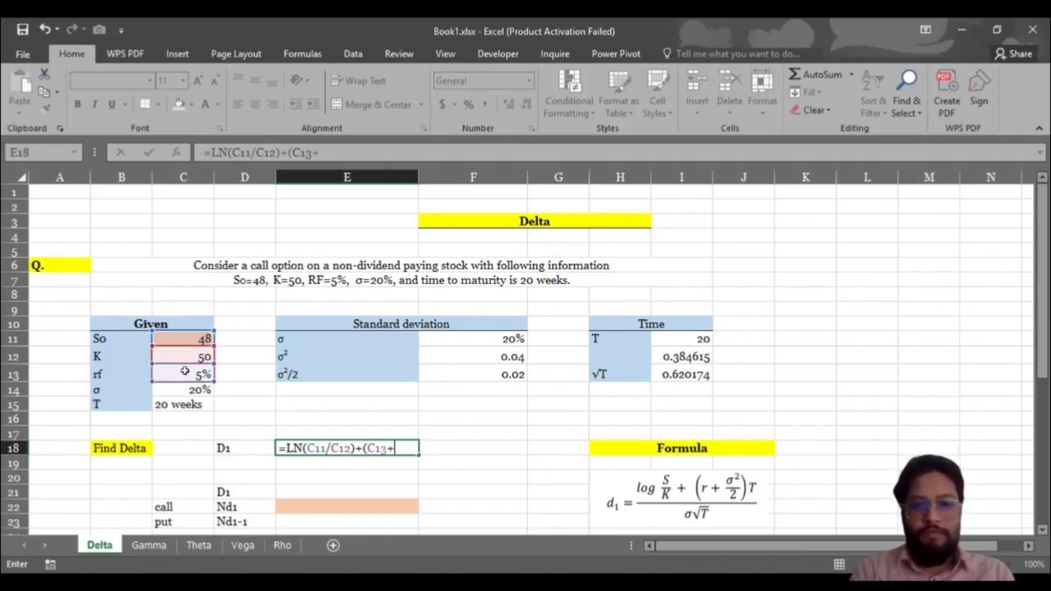
scroll(317, 383, down, 1)
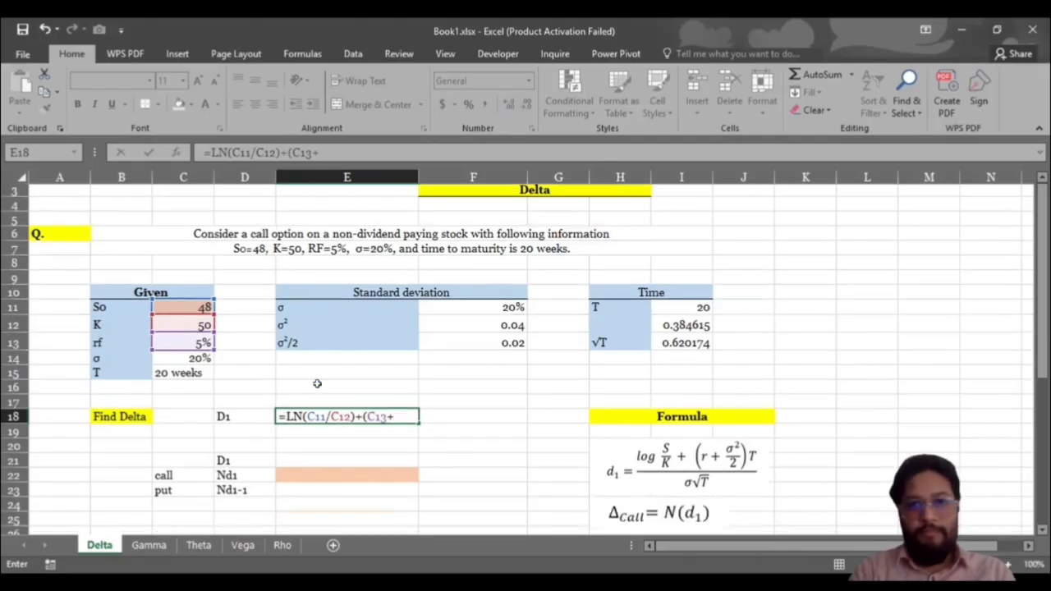
click(499, 345)
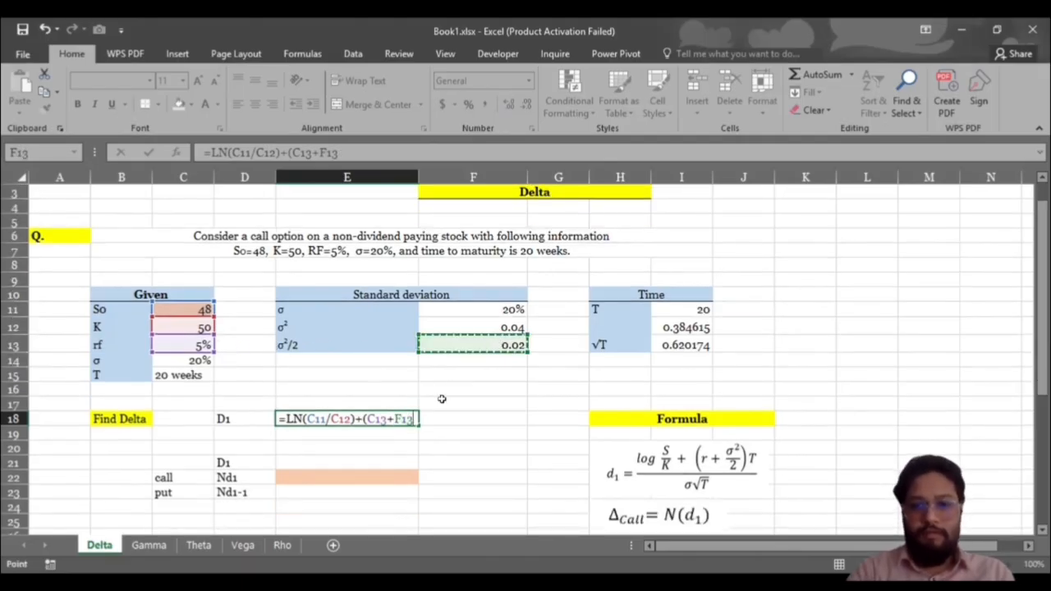
text())
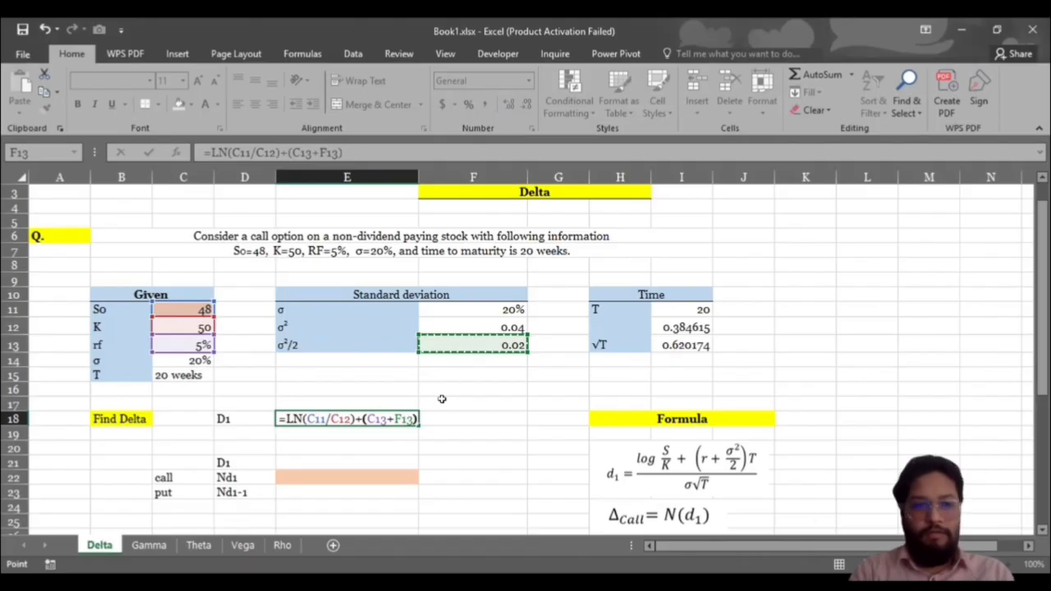
text(*)
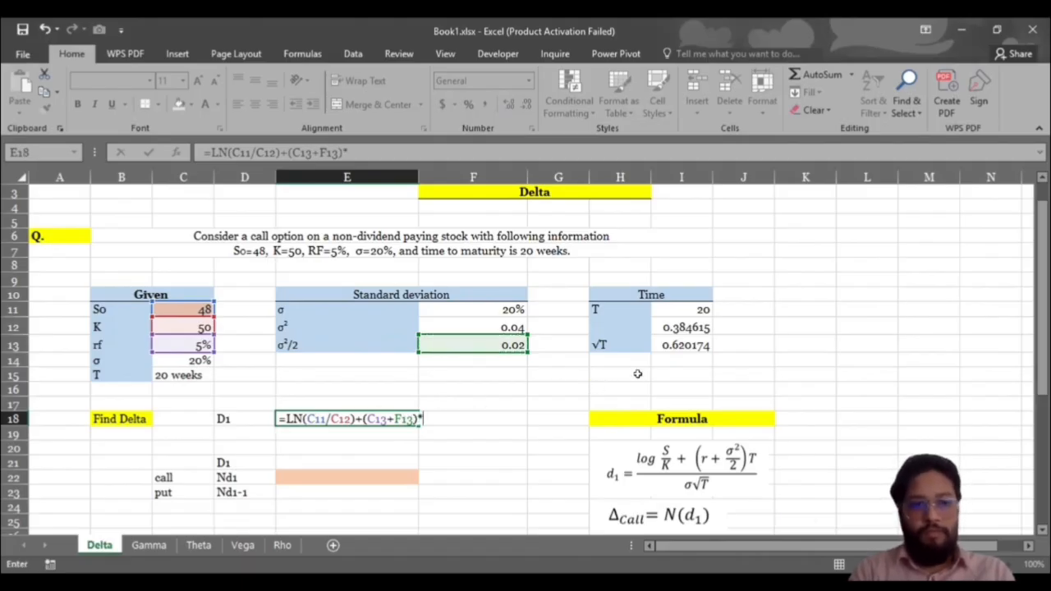
click(684, 324)
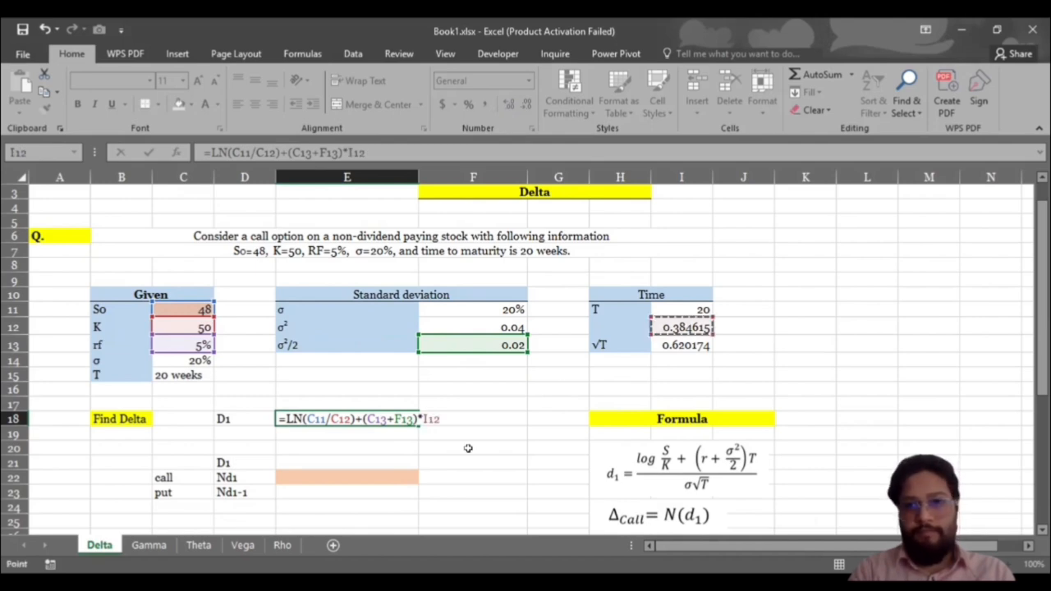
scroll(468, 448, down, 2)
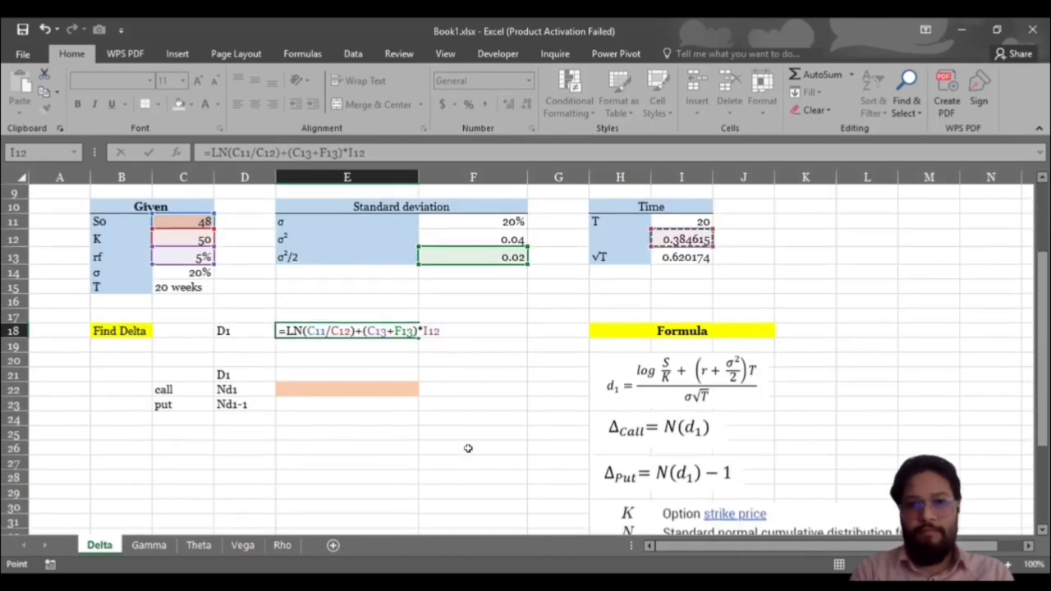
key(Return)
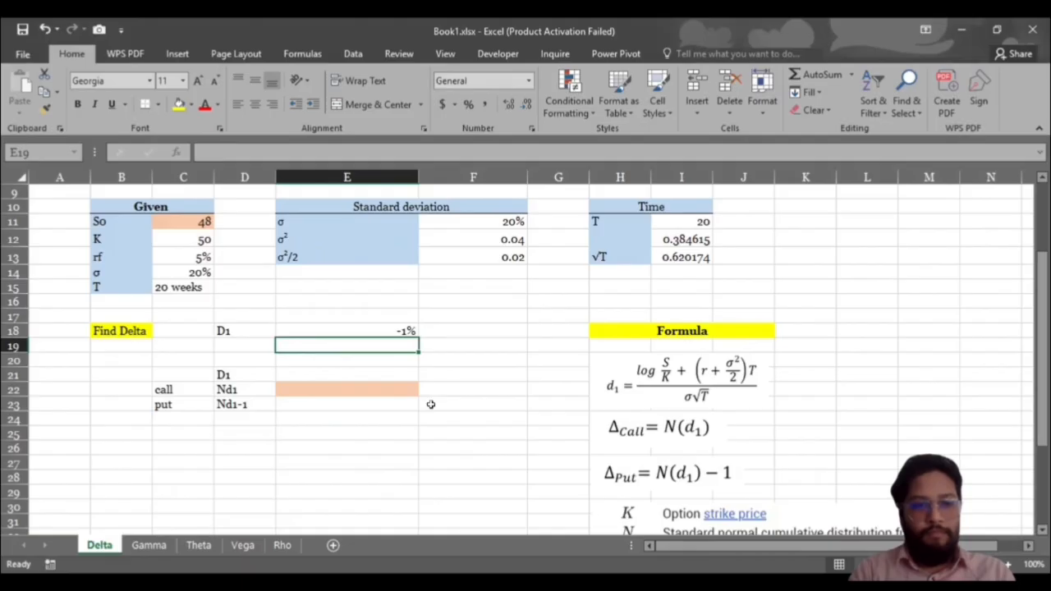
Change the number format of the D1 numerator in E18 to General.
click(389, 325)
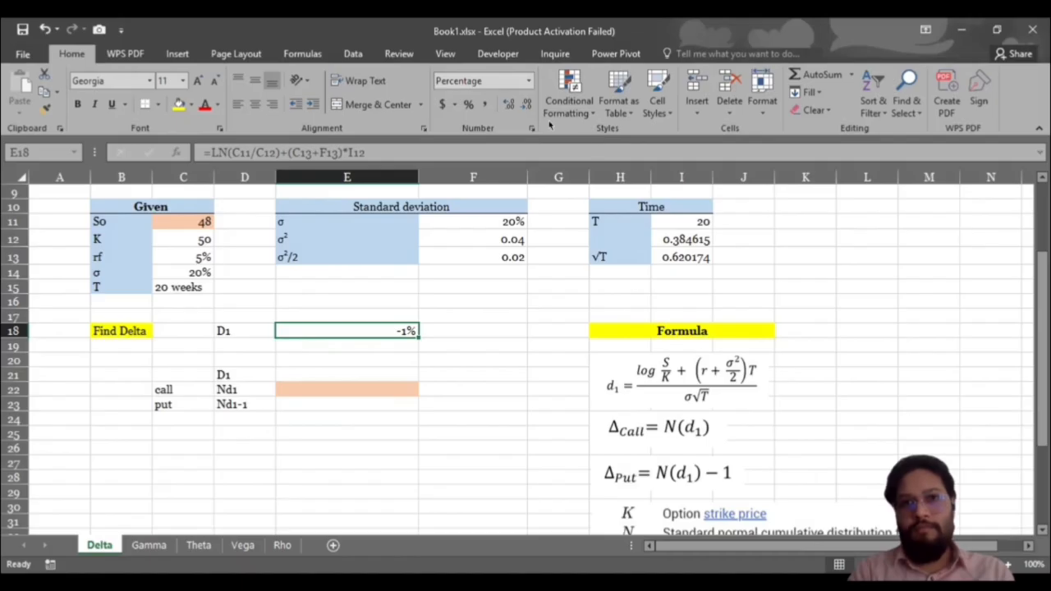
click(511, 87)
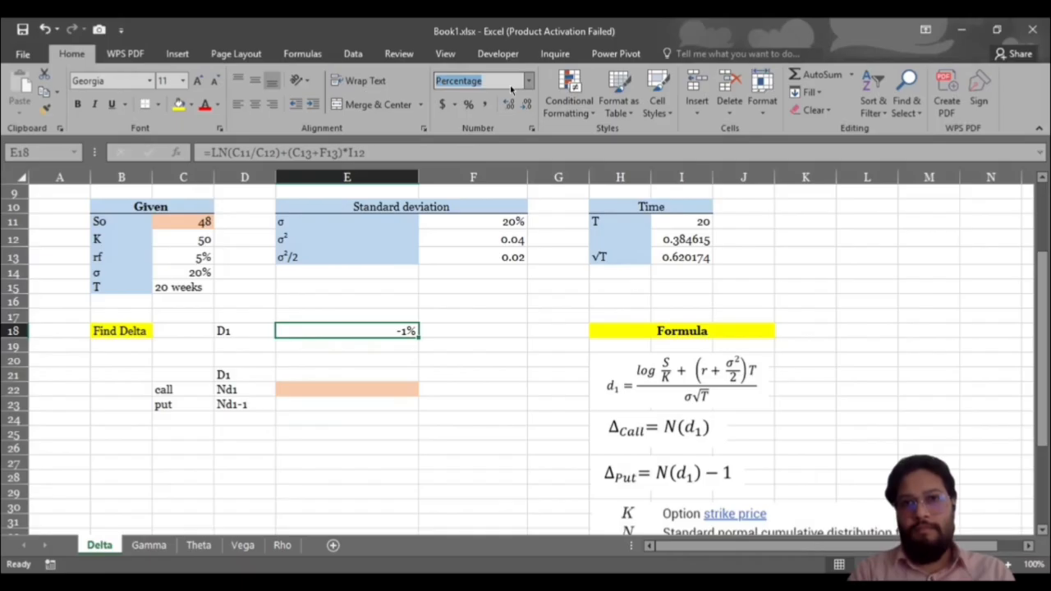
click(529, 80)
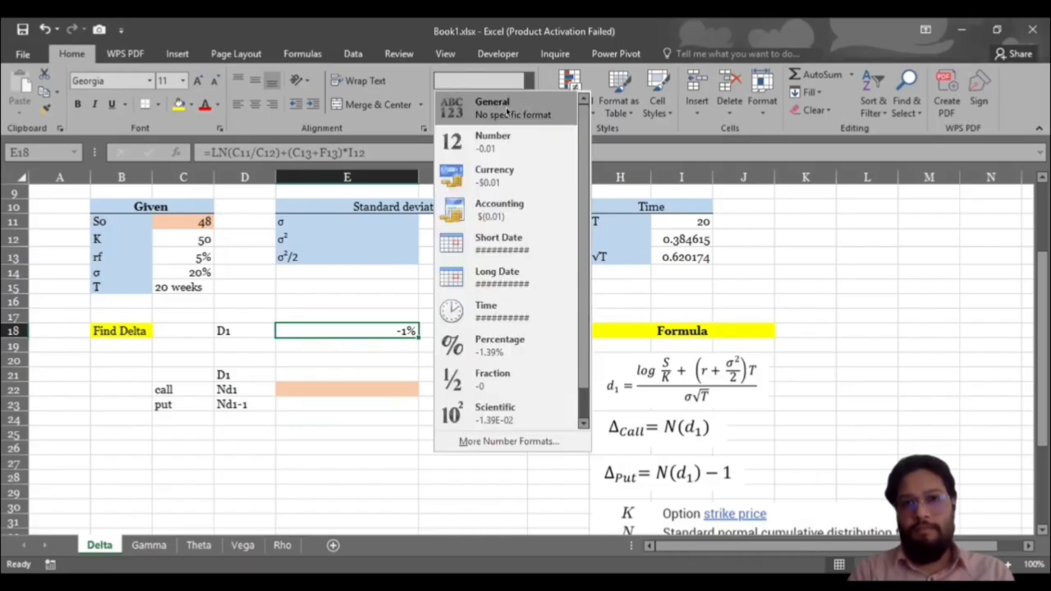
click(507, 110)
click(462, 345)
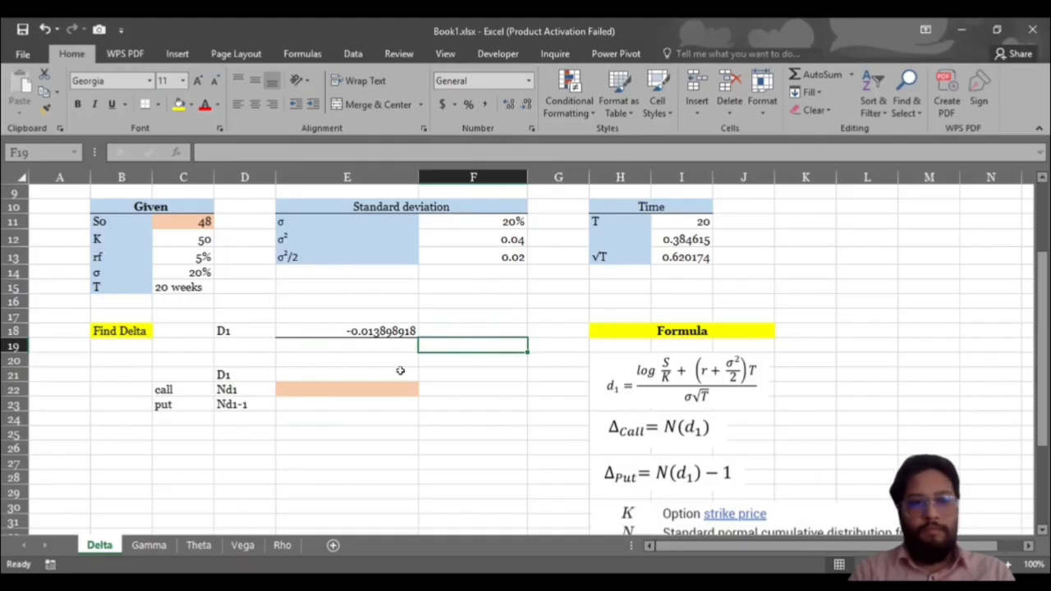
Calculate the D1 denominator σ√T in E19 with the formula =F11*I13.
click(370, 344)
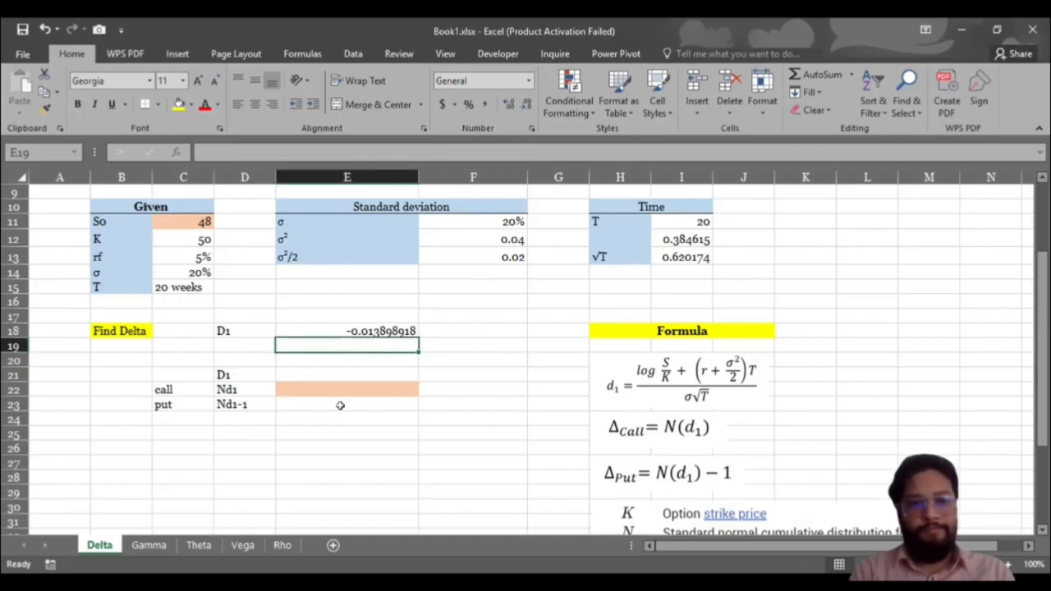
text(=)
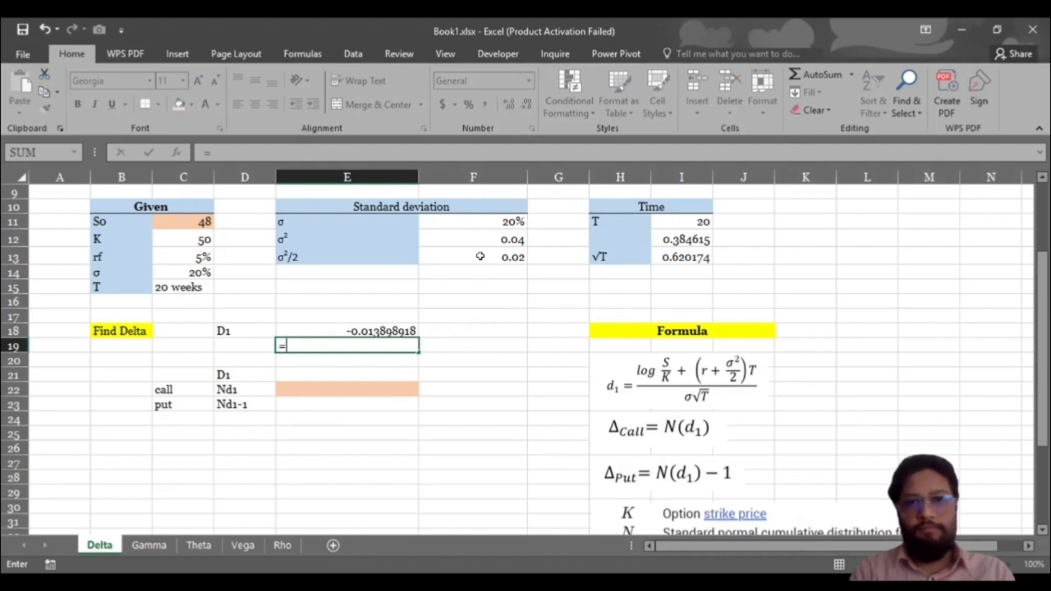
click(490, 222)
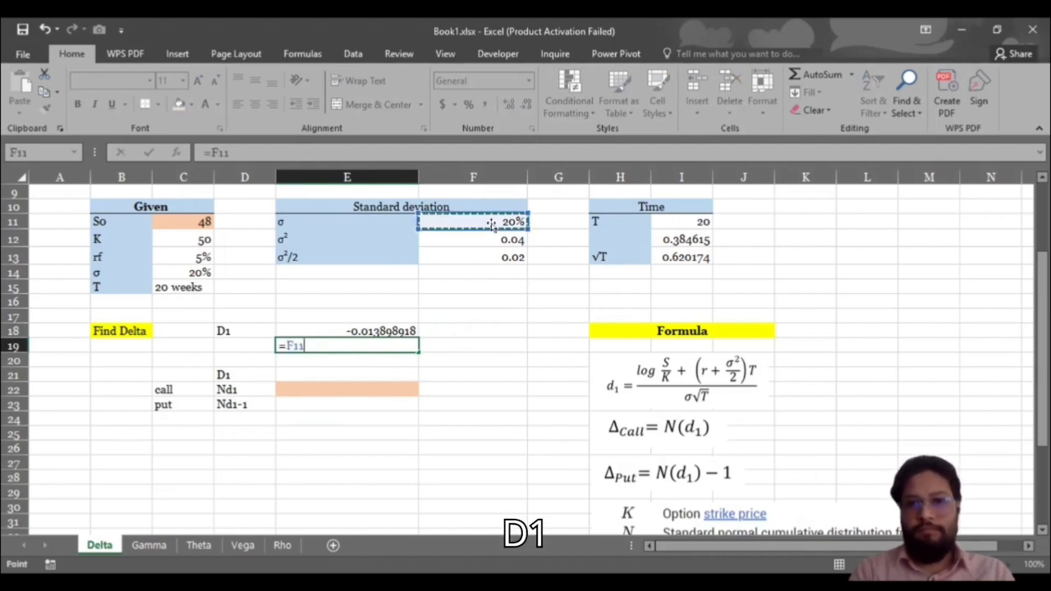
text(*)
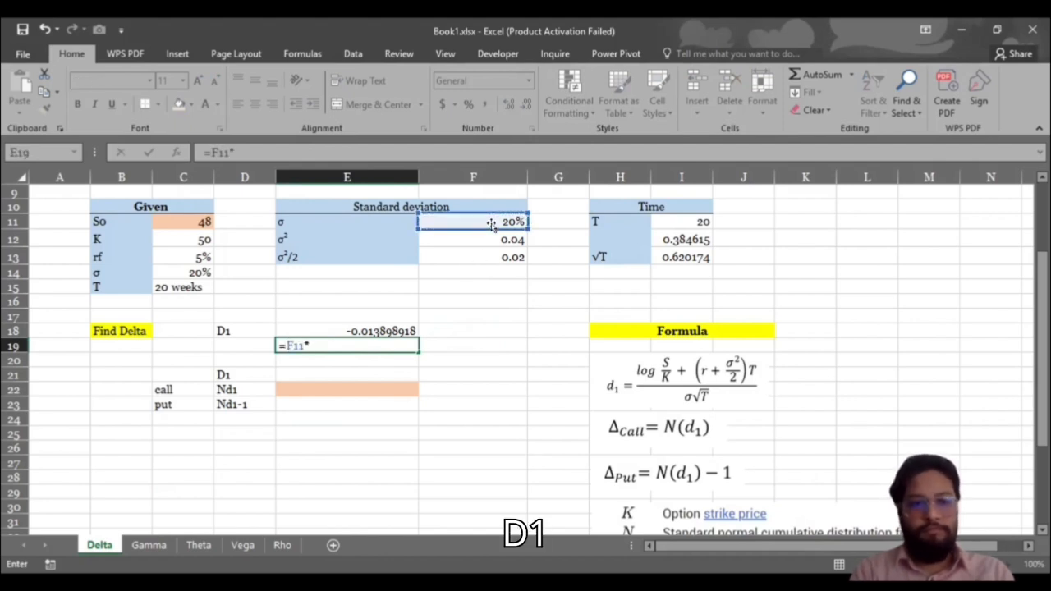
click(686, 257)
key(Return)
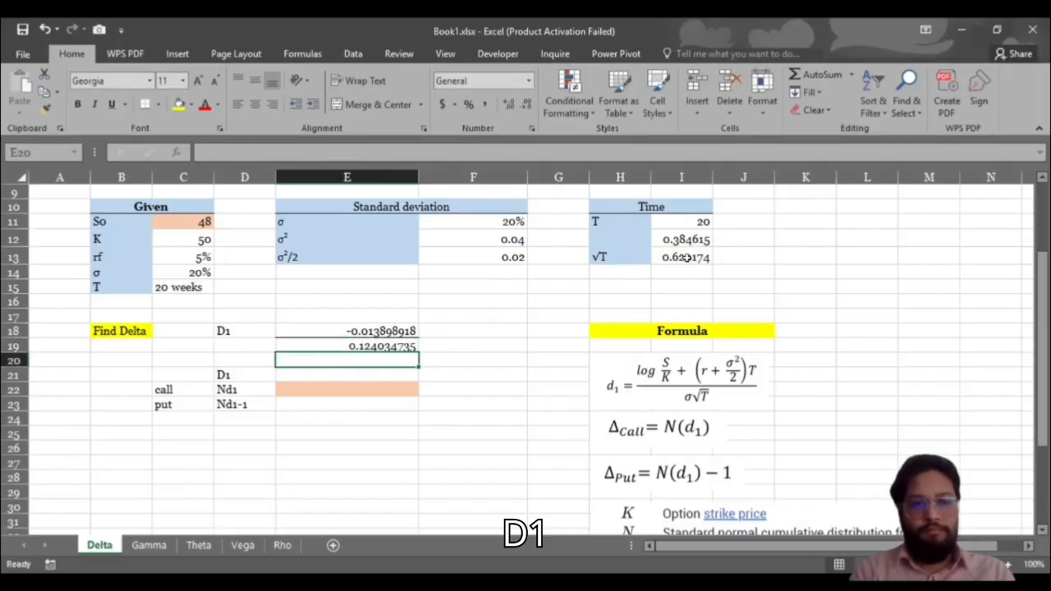
Calculate D1 in E21 by dividing the numerator by the denominator with the formula =E18/E19.
scroll(426, 385, down, 3)
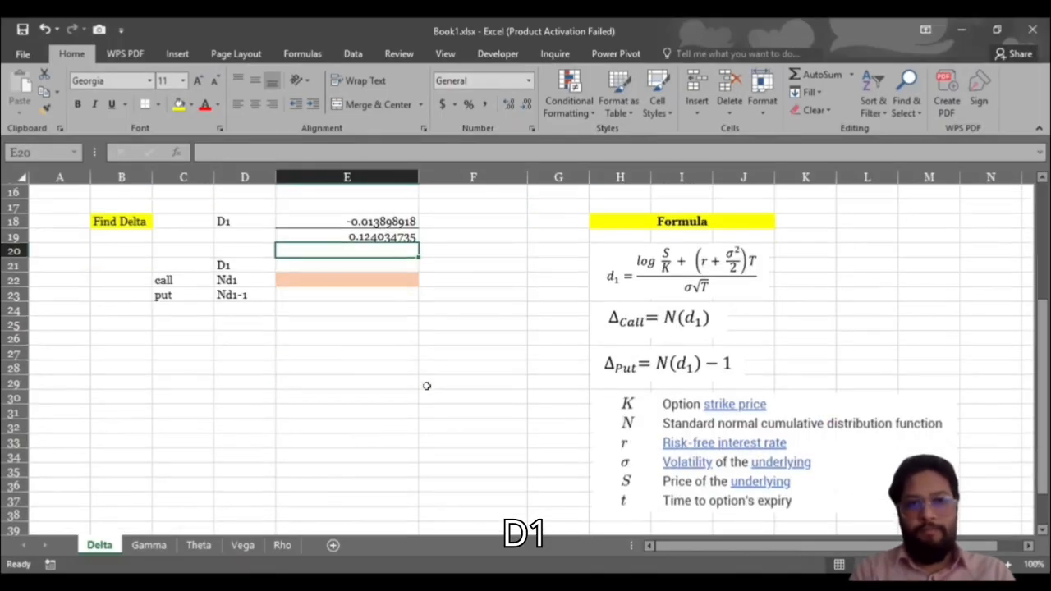
click(355, 261)
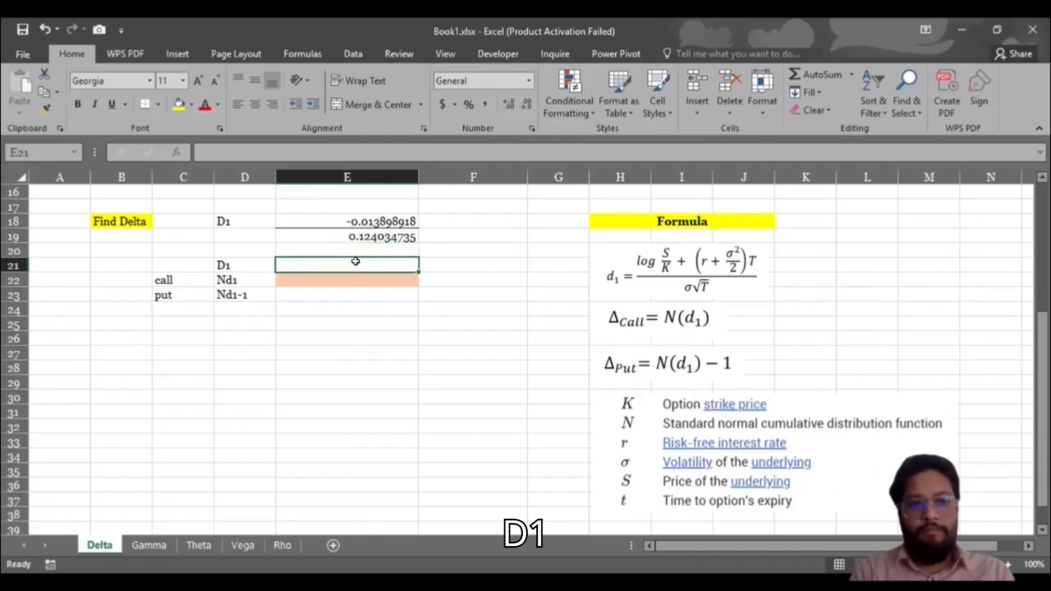
text(=)
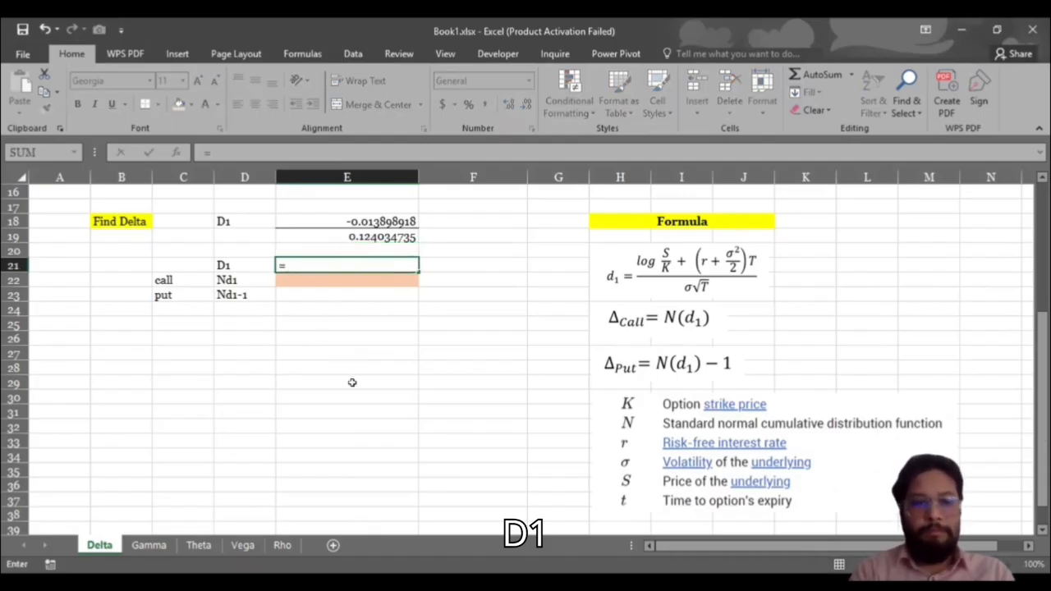
click(351, 221)
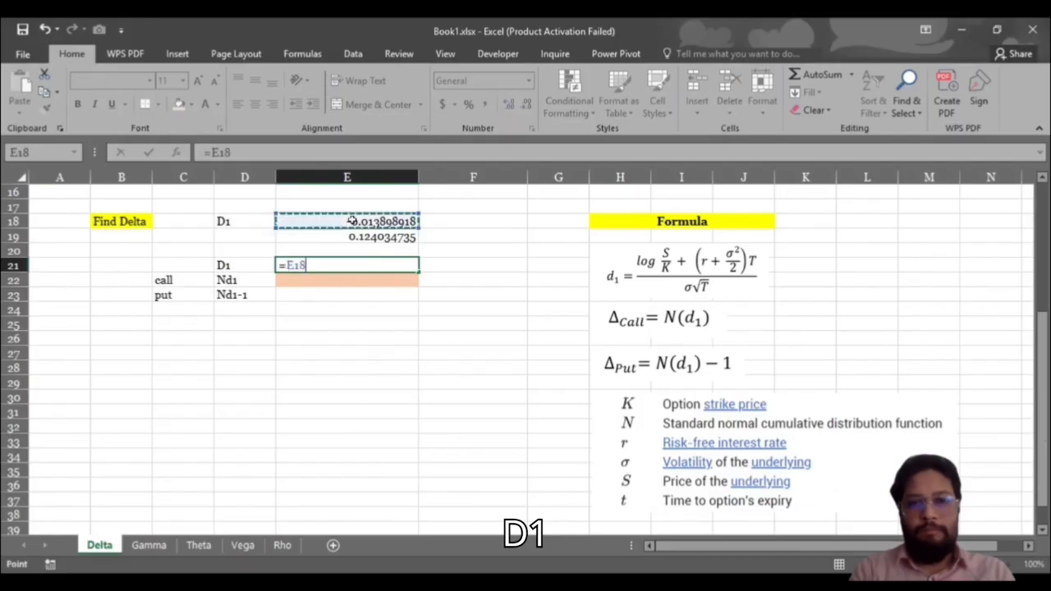
text(/)
click(354, 236)
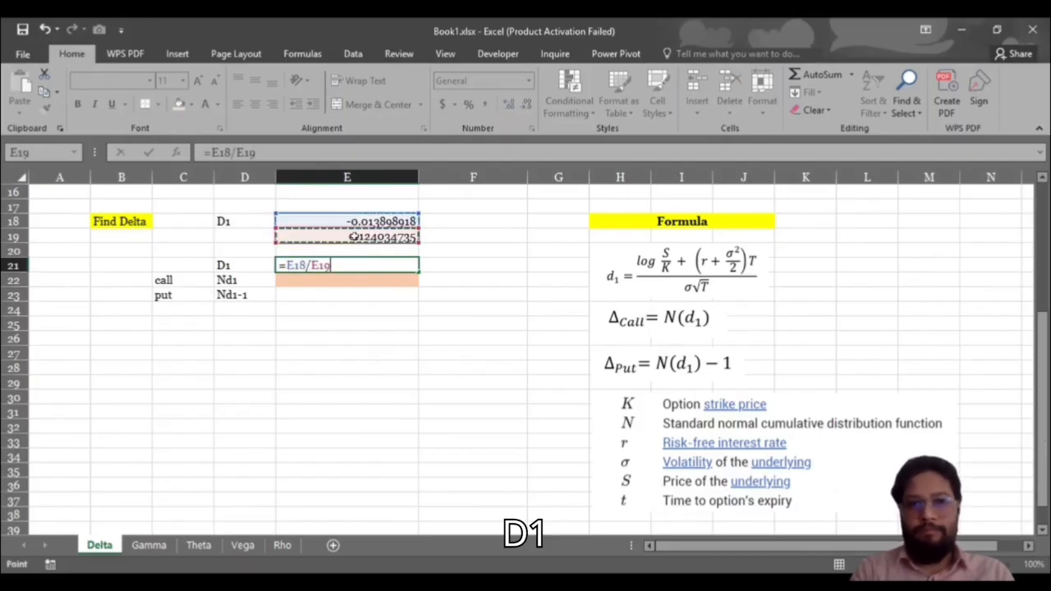
key(Return)
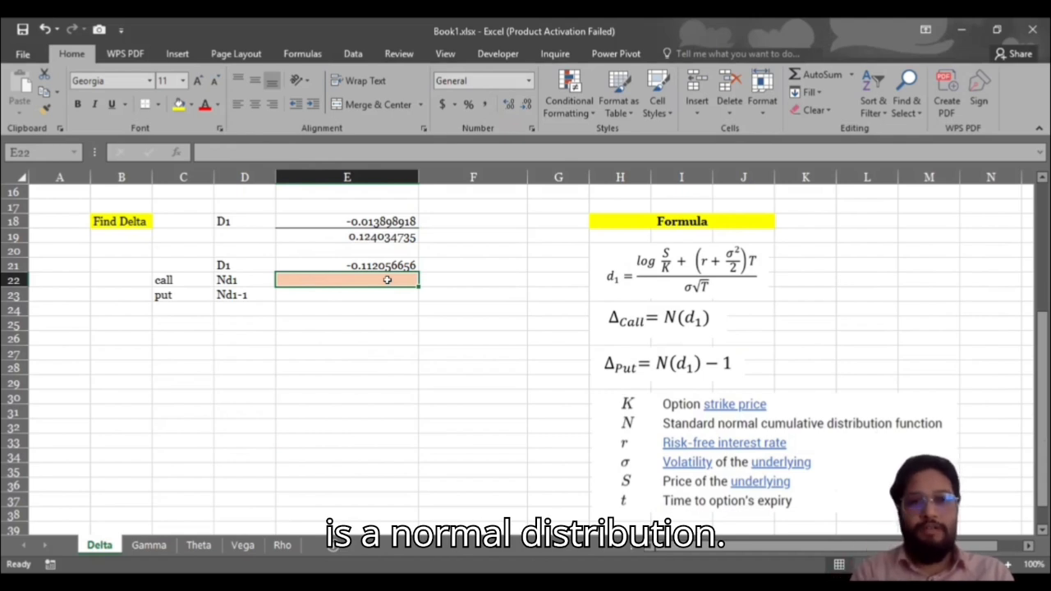
Calculate the call delta Nd1 in E22 with the standard normal distribution of D1, =NORMSDIST(E21).
text(=)
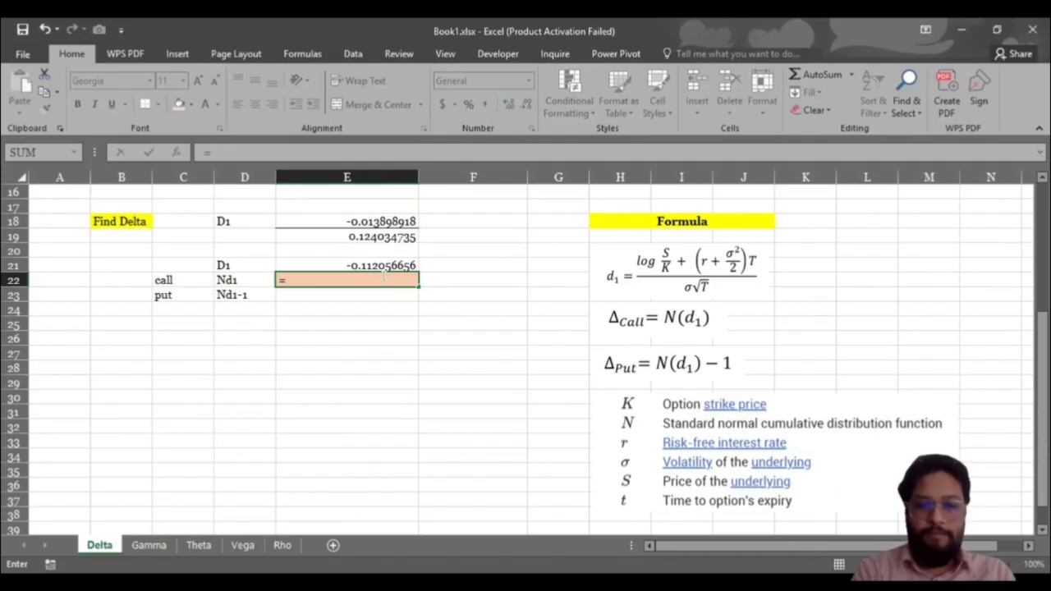
text(norm)
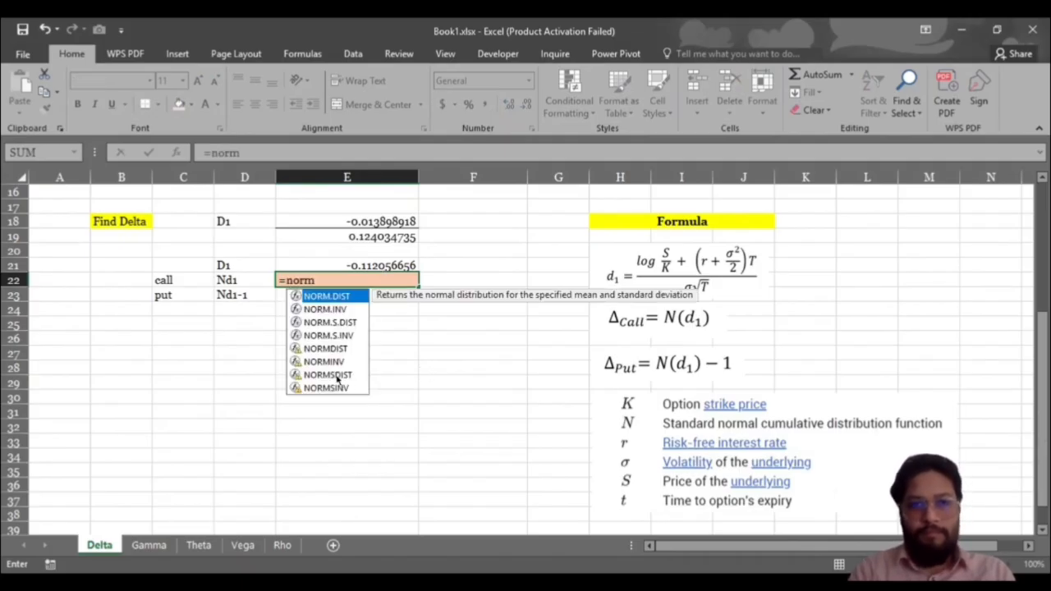
double_click(337, 375)
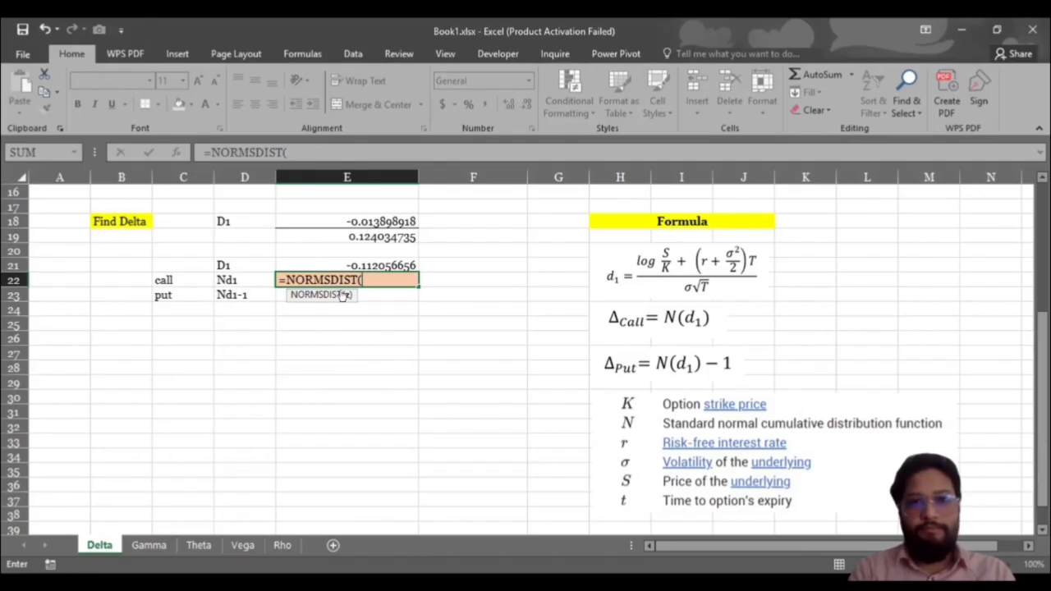
click(342, 259)
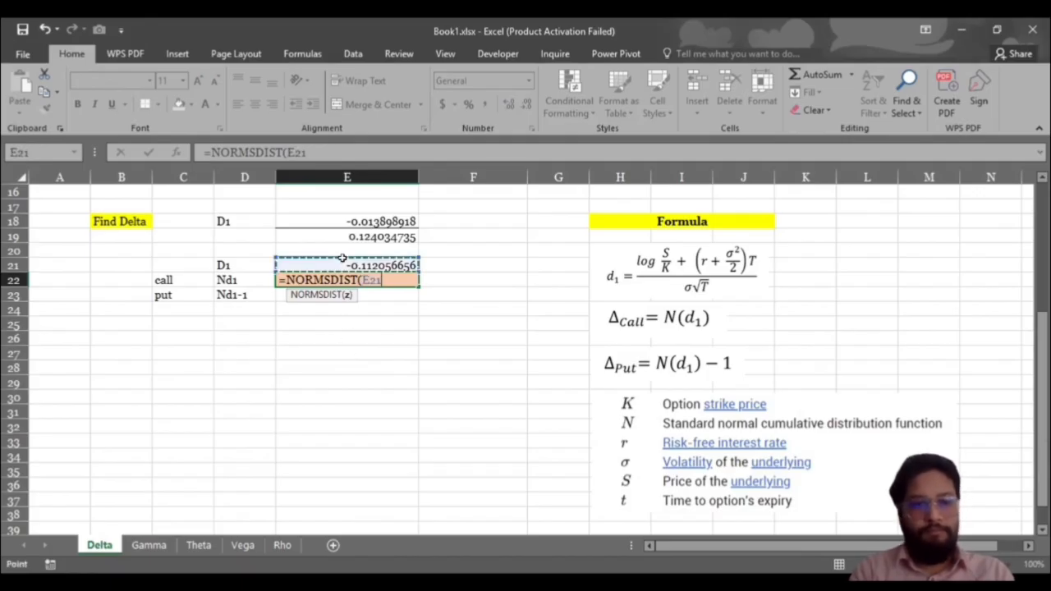
key(Return)
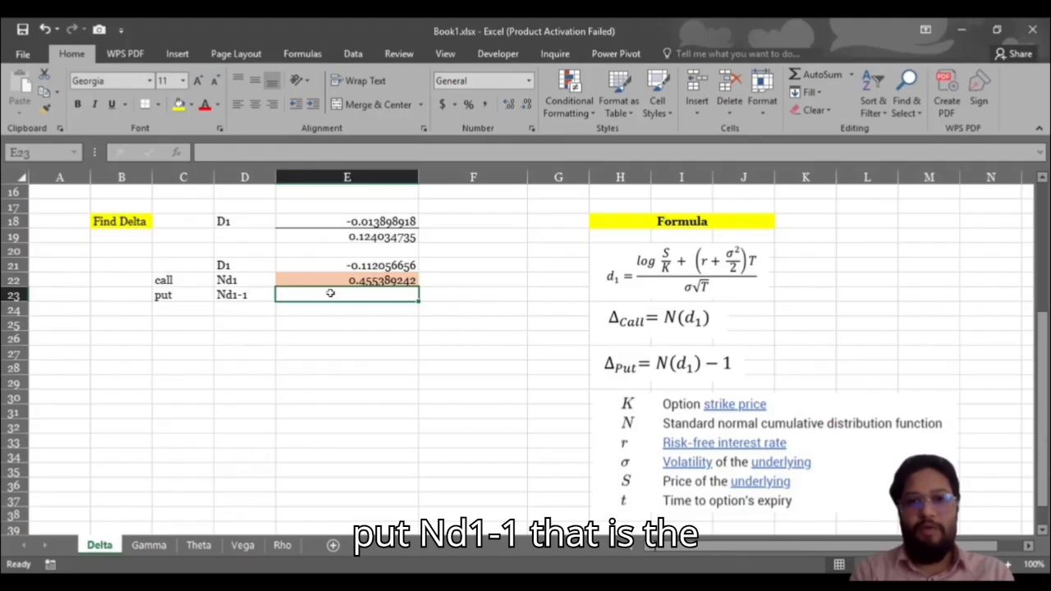
Calculate the put delta Nd1-1 in E23 with the formula =E22-1.
text(=)
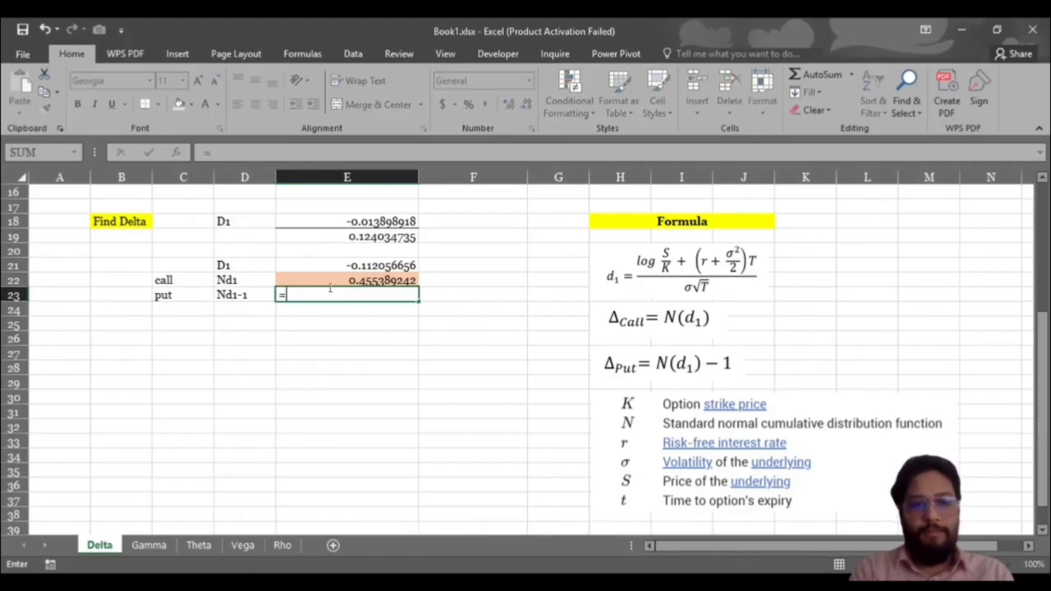
click(338, 274)
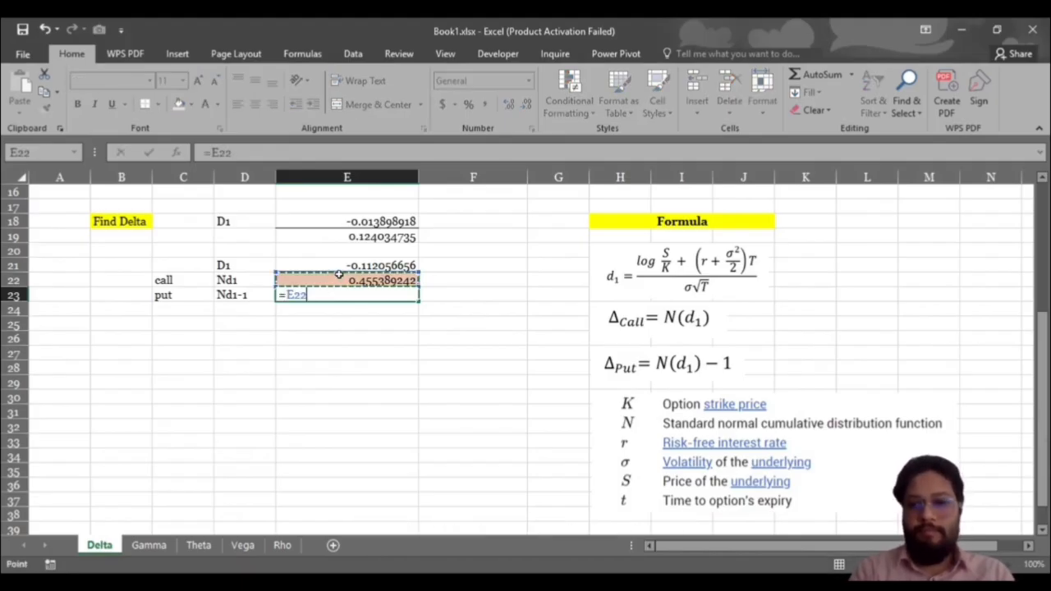
text(-1)
key(Return)
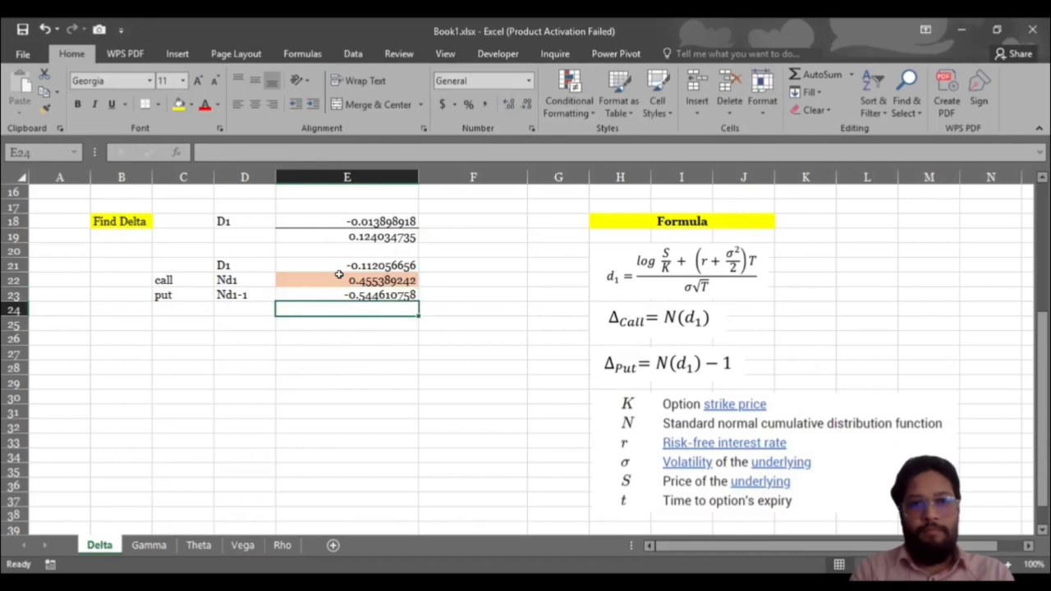
click(364, 349)
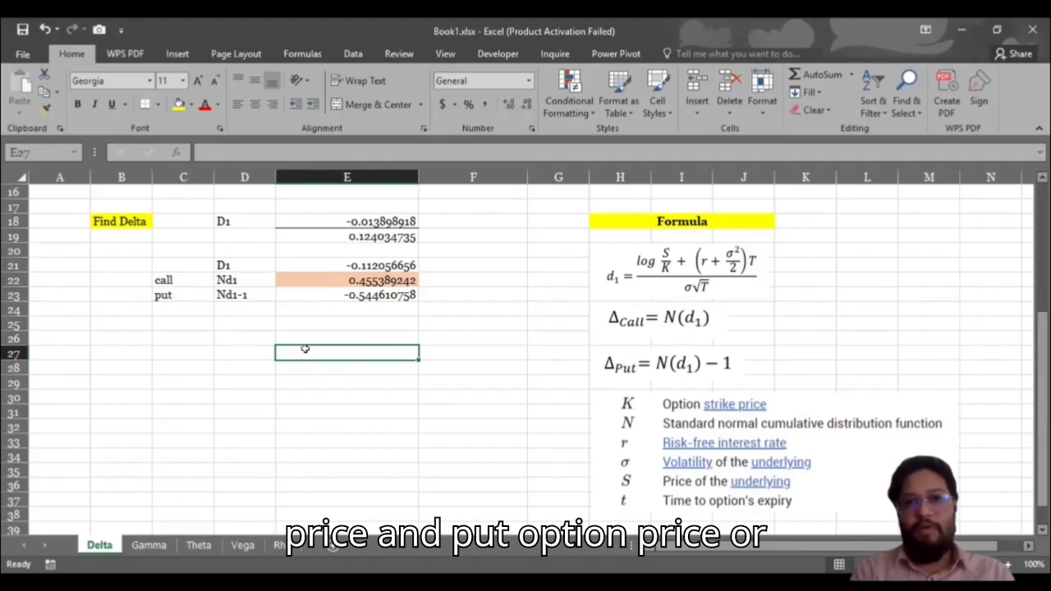
Switch to the Gamma sheet and select the D1 numerator cell E13 in the Find Gamma section.
scroll(304, 349, up, 5)
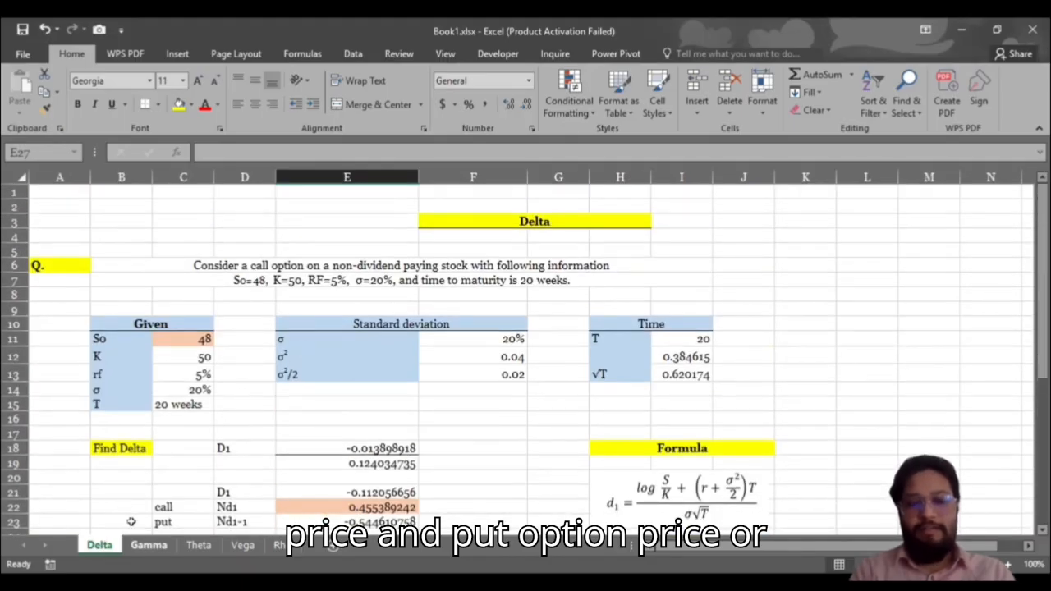
click(148, 545)
scroll(430, 432, up, 1)
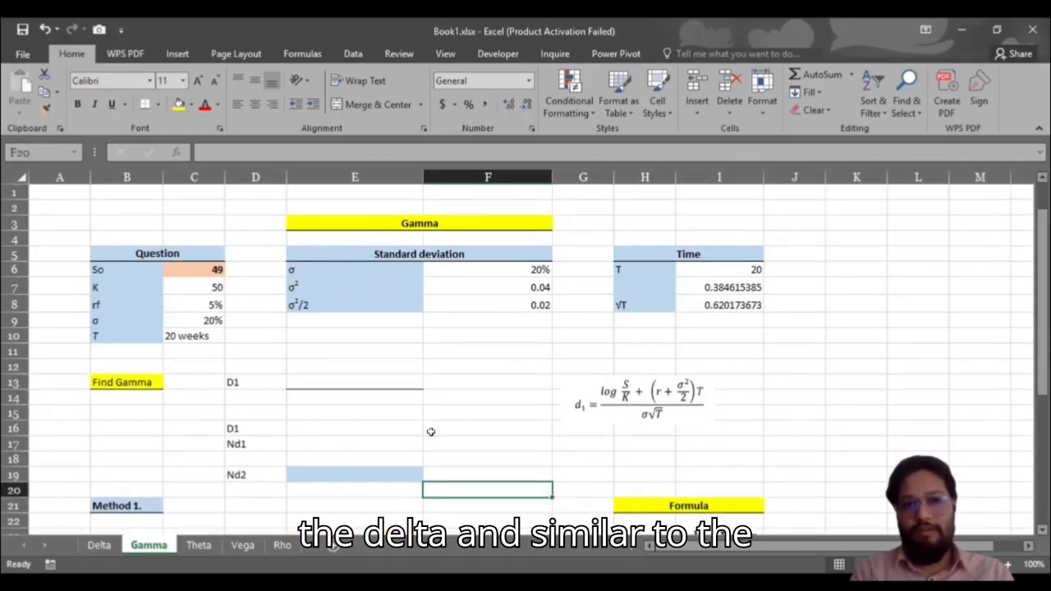
scroll(476, 392, down, 2)
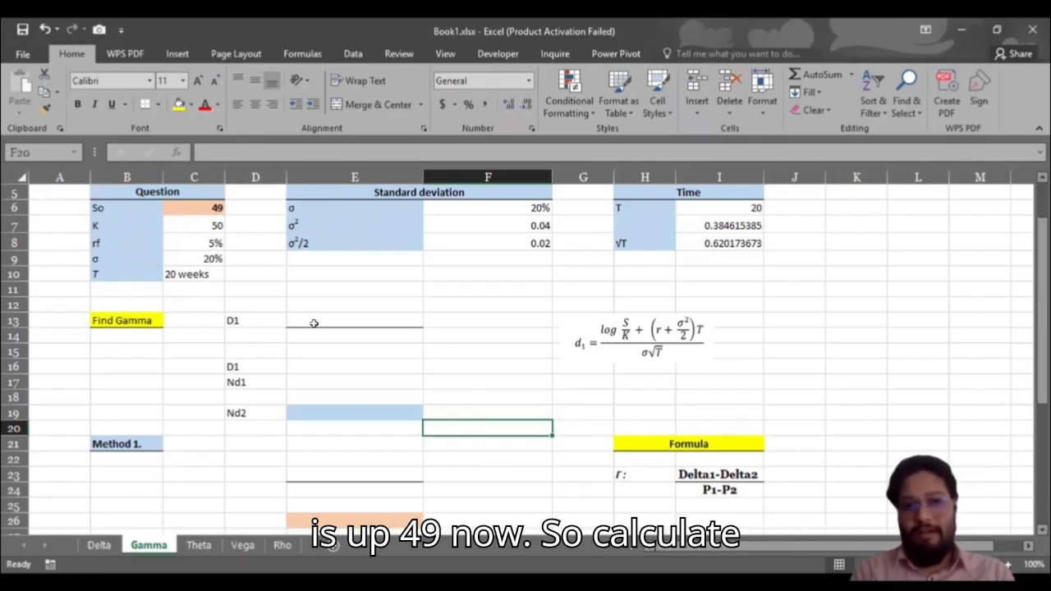
scroll(312, 323, down, 1)
click(338, 271)
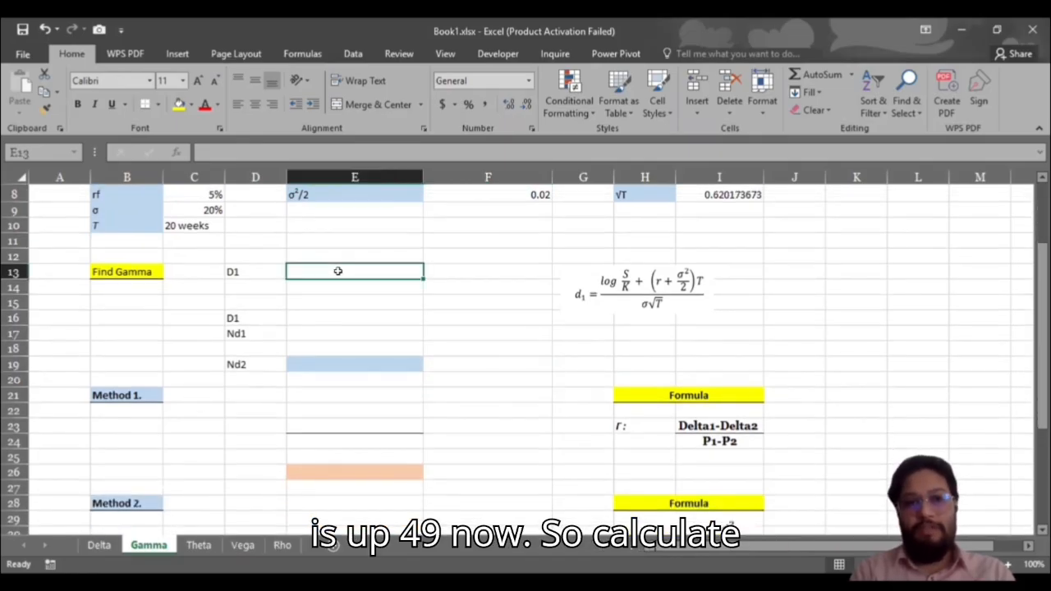
scroll(339, 271, up, 1)
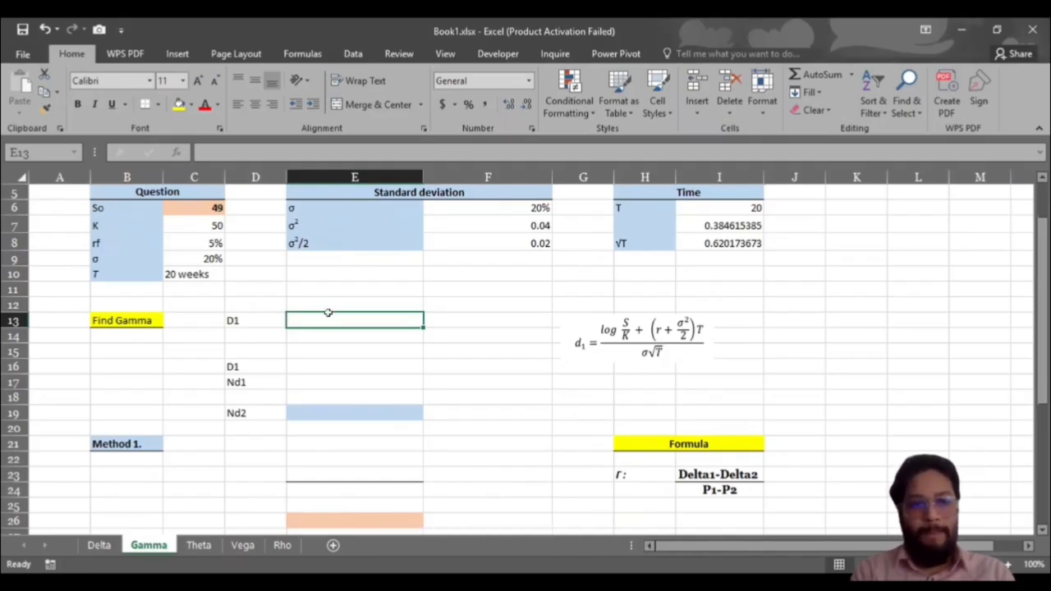
Calculate the D1 numerator in E13 with the formula =LN(C6/C7)+(C8+F8)*I7.
text(=)
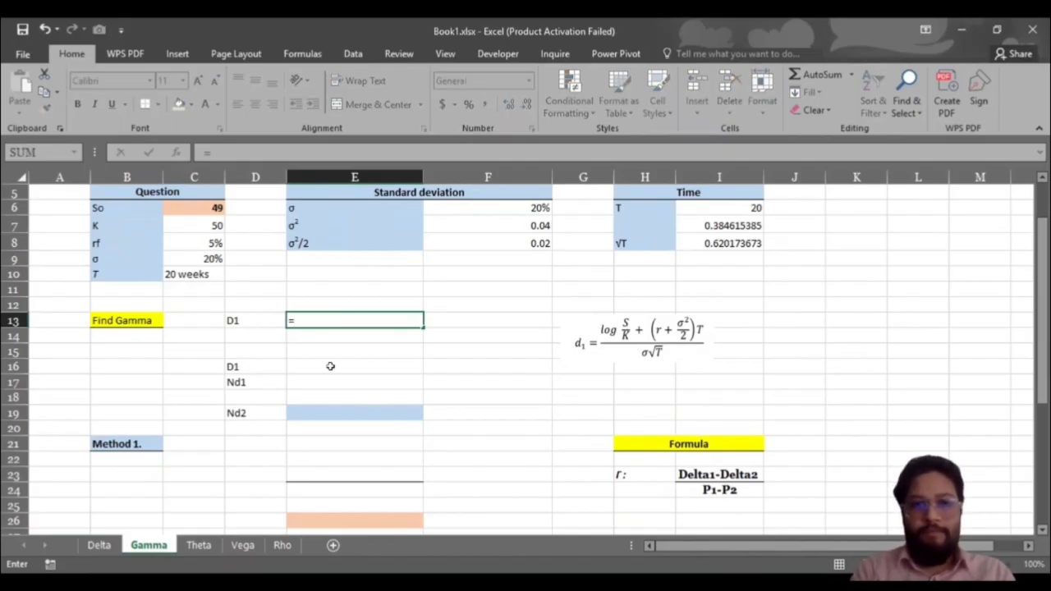
text(ln)
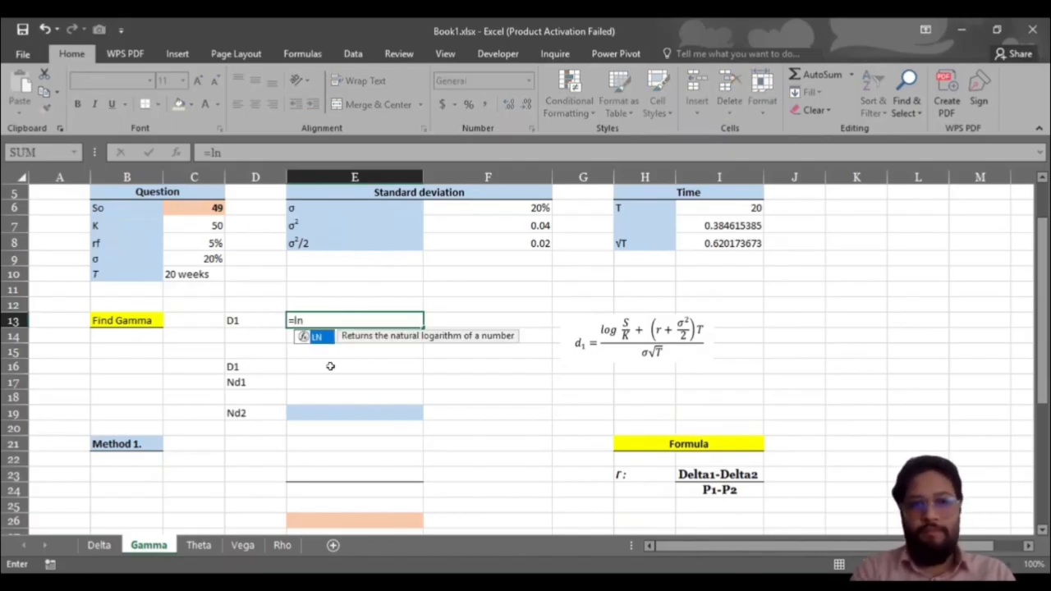
key(Tab)
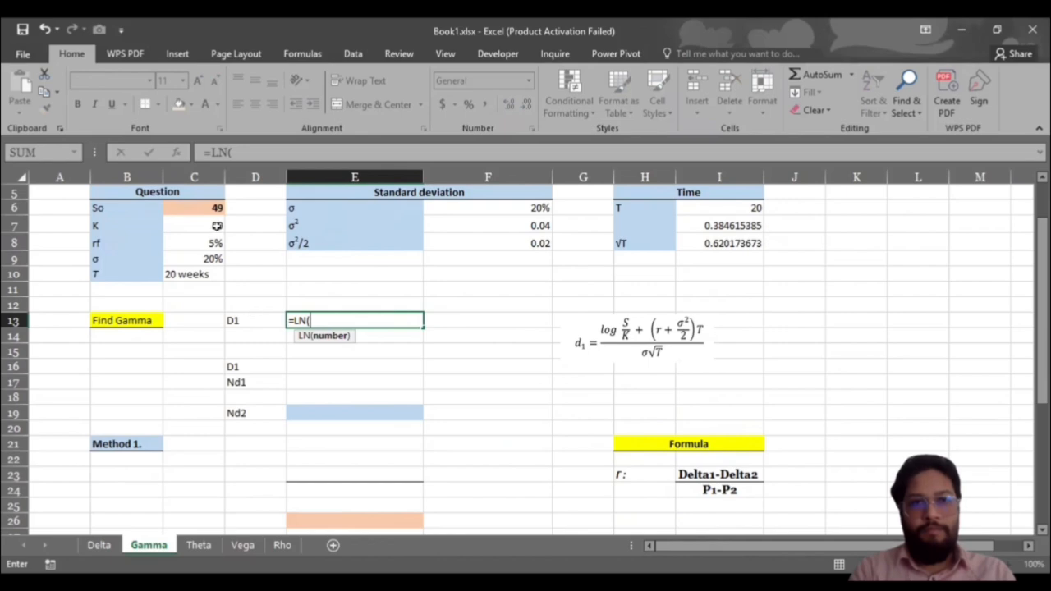
text(/)
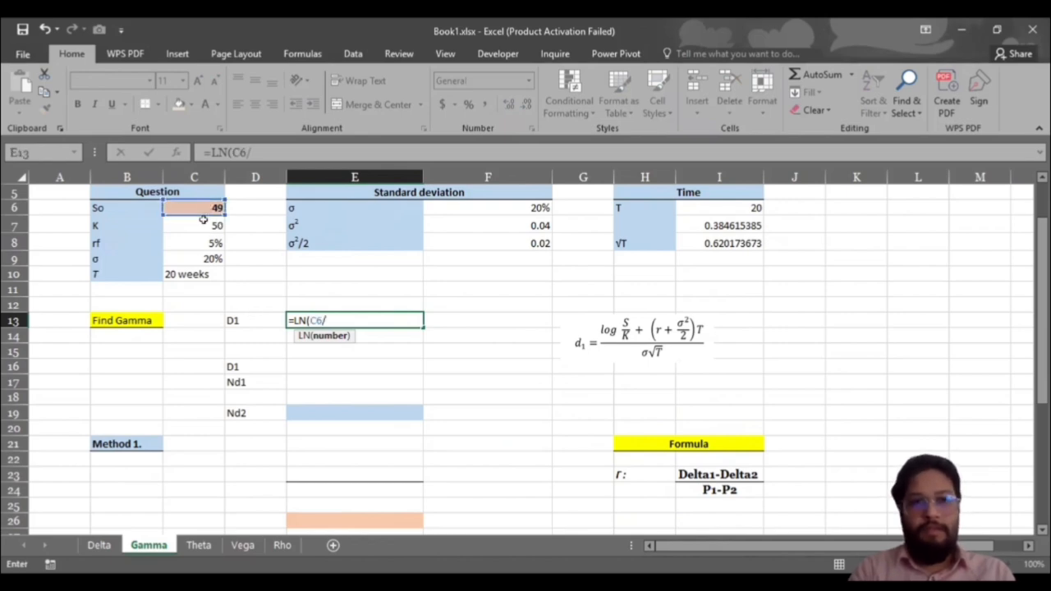
click(203, 220)
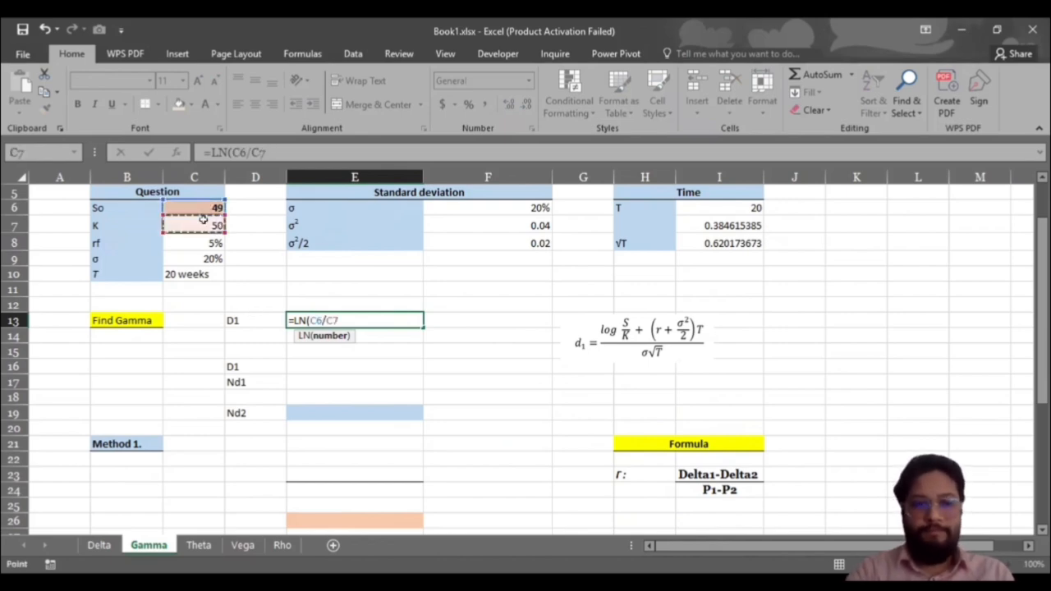
text()+()
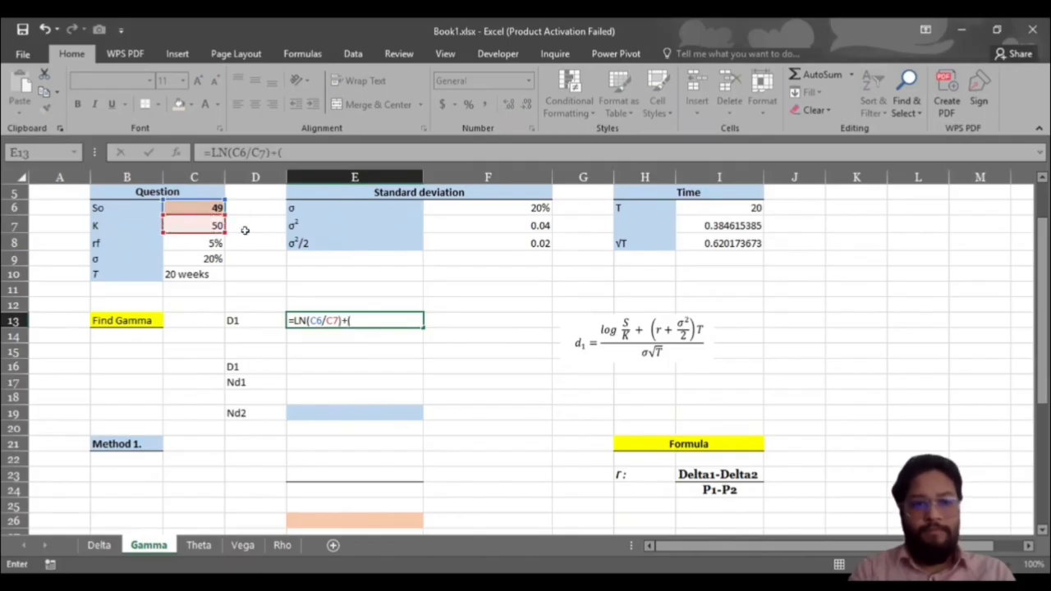
click(195, 243)
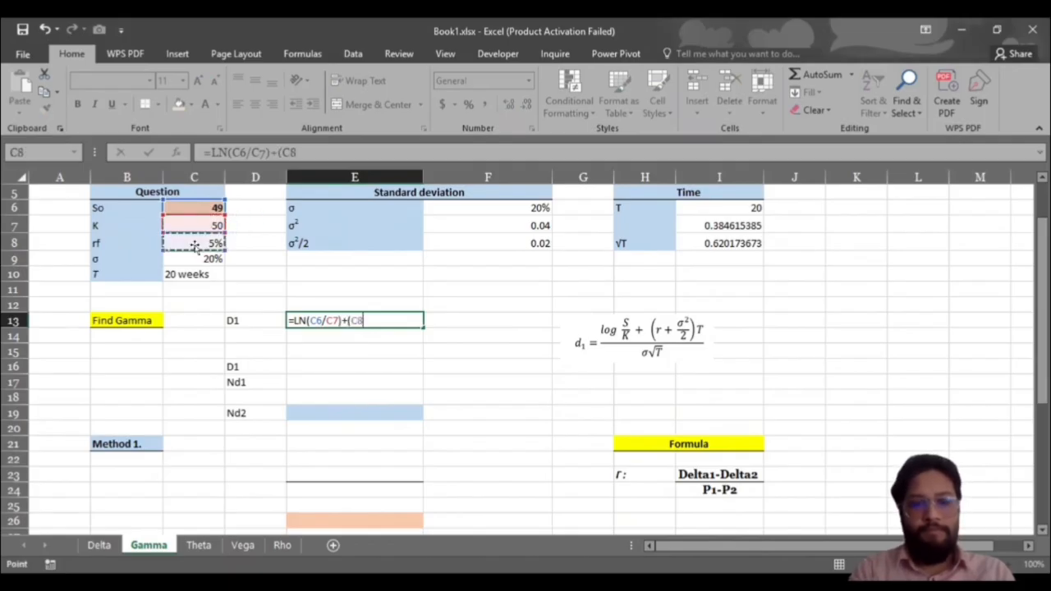
text(+)
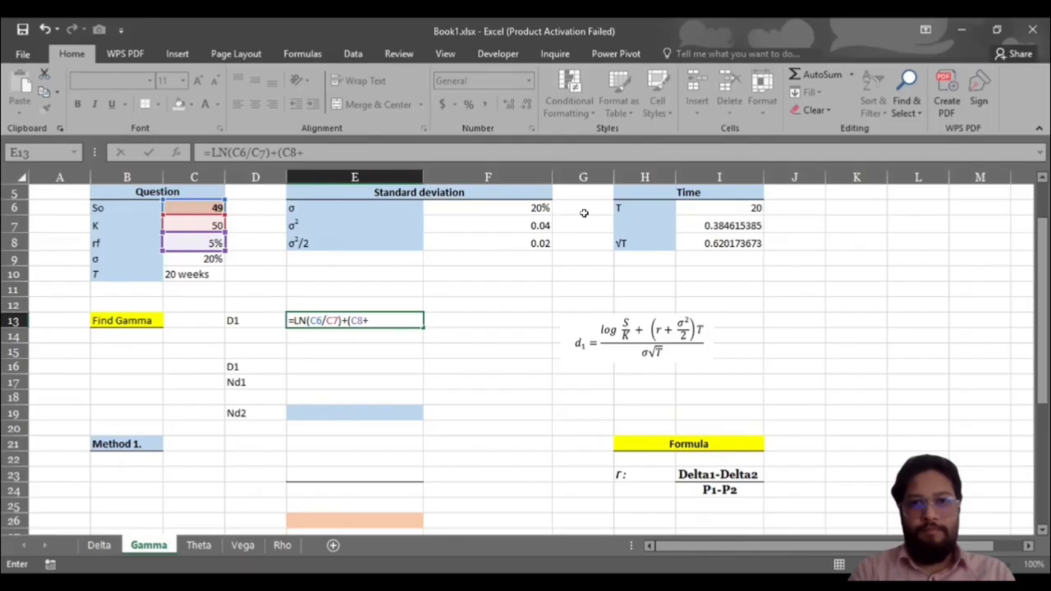
click(534, 240)
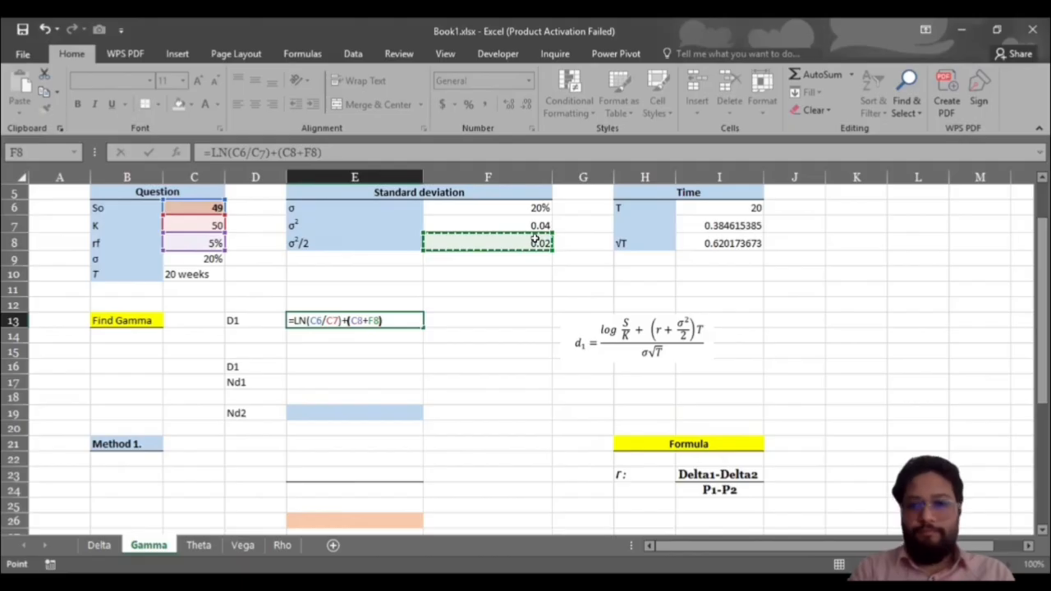
text(*)
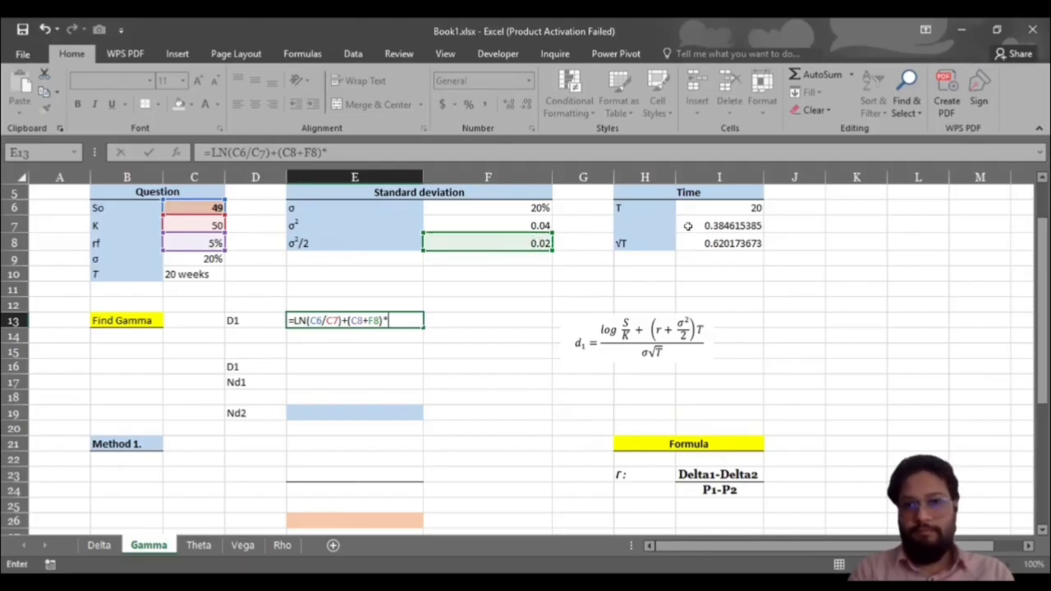
key(Return)
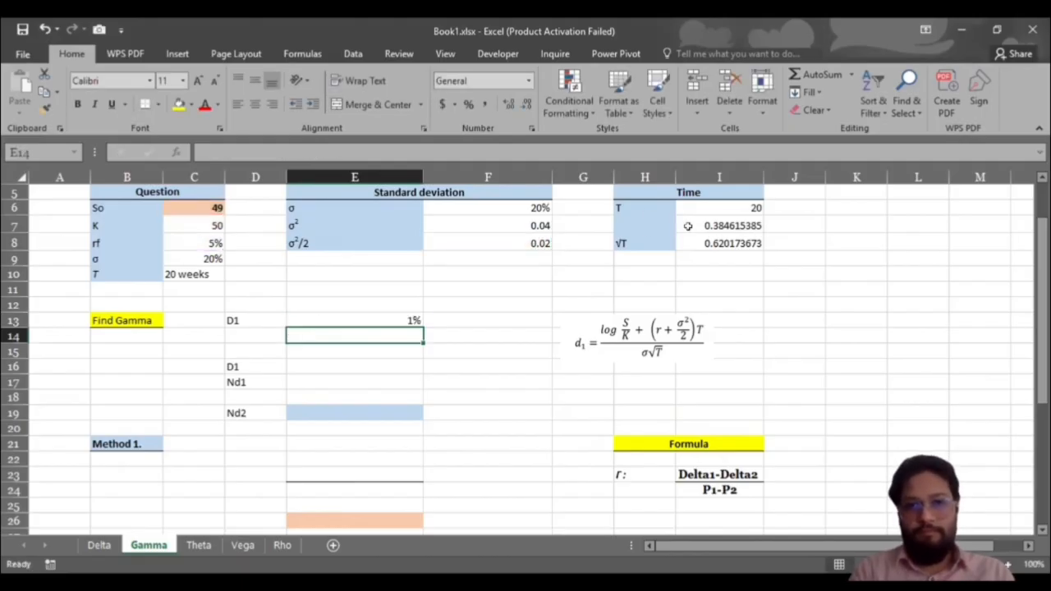
Change the number format of the D1 numerator in E13 to General.
click(402, 319)
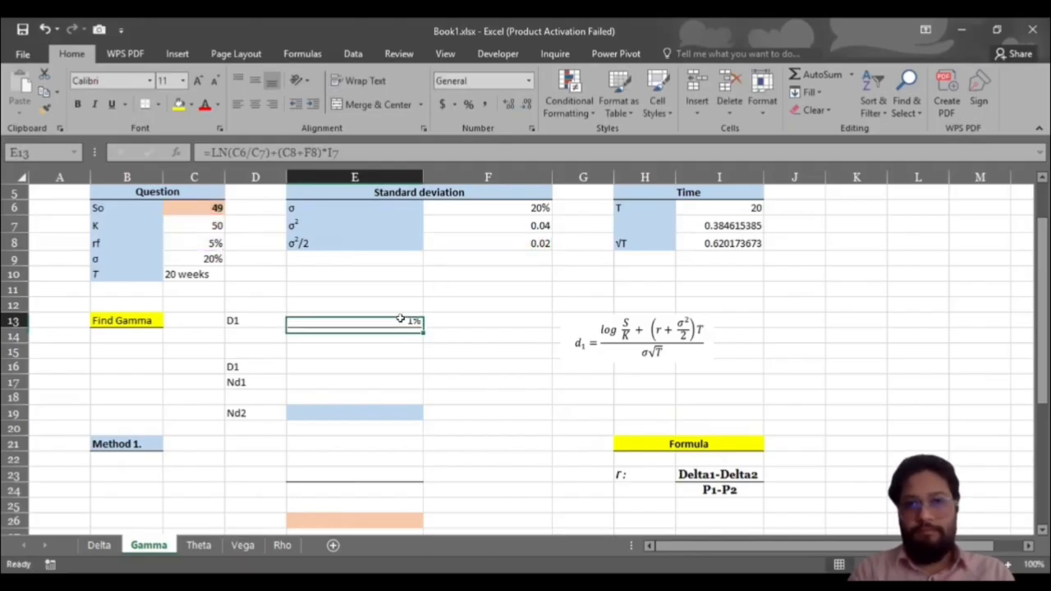
click(510, 82)
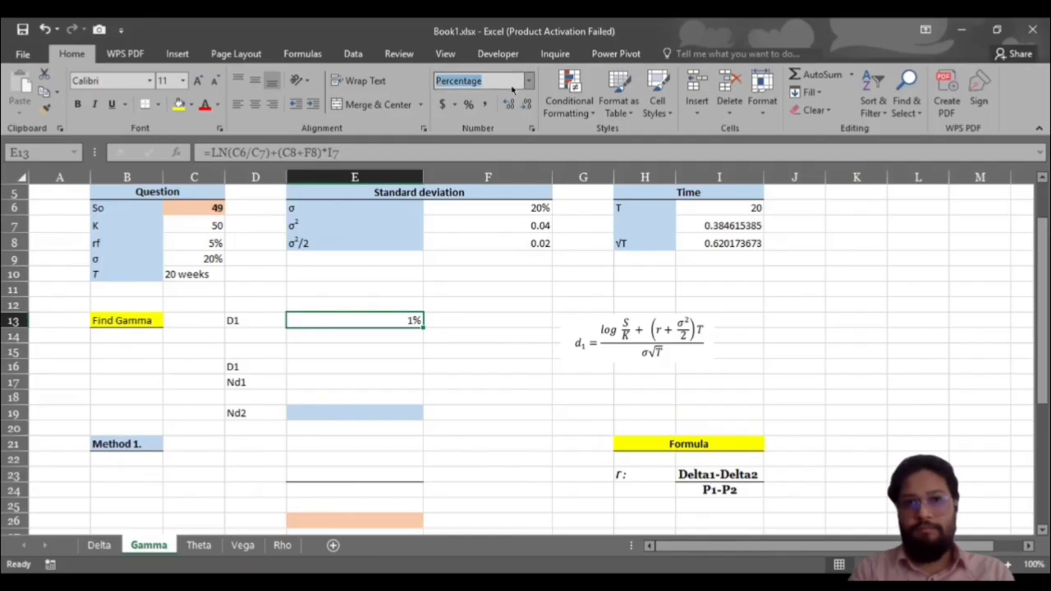
click(529, 81)
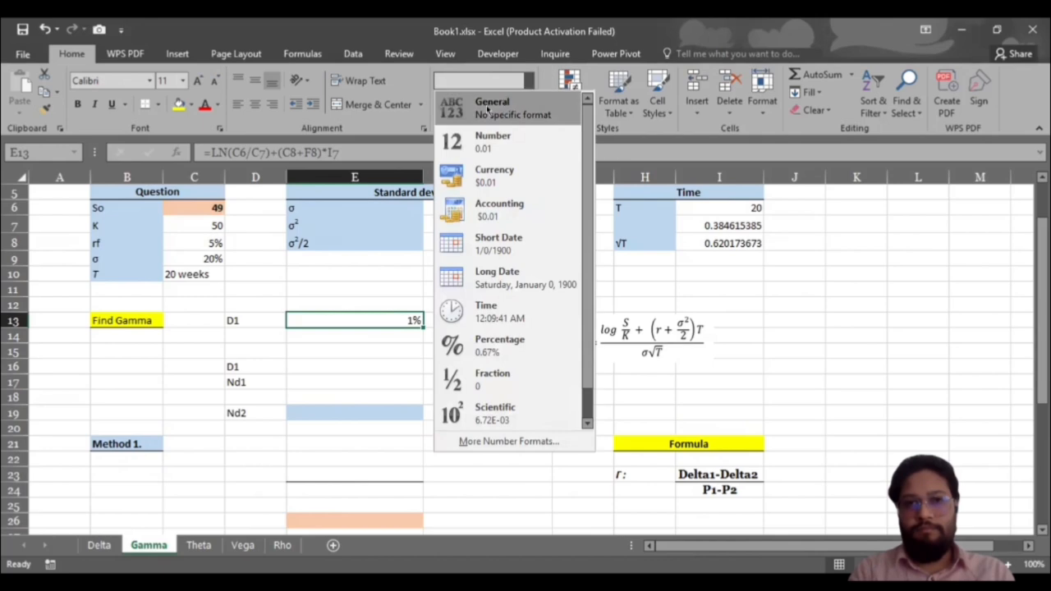
click(485, 102)
click(407, 333)
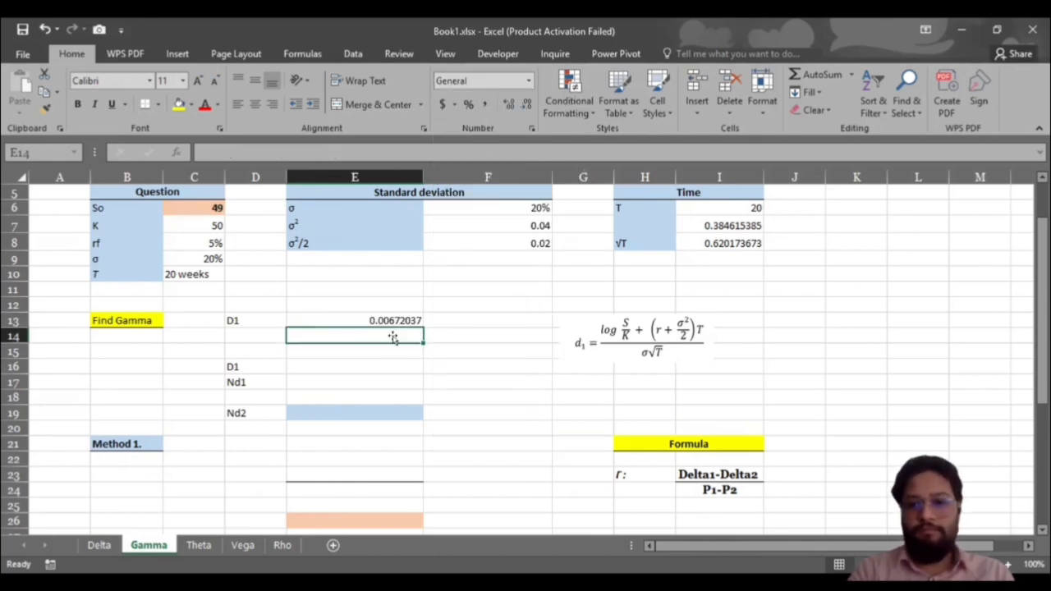
Calculate the D1 denominator in E14 with the formula =F6*I8.
text(=)
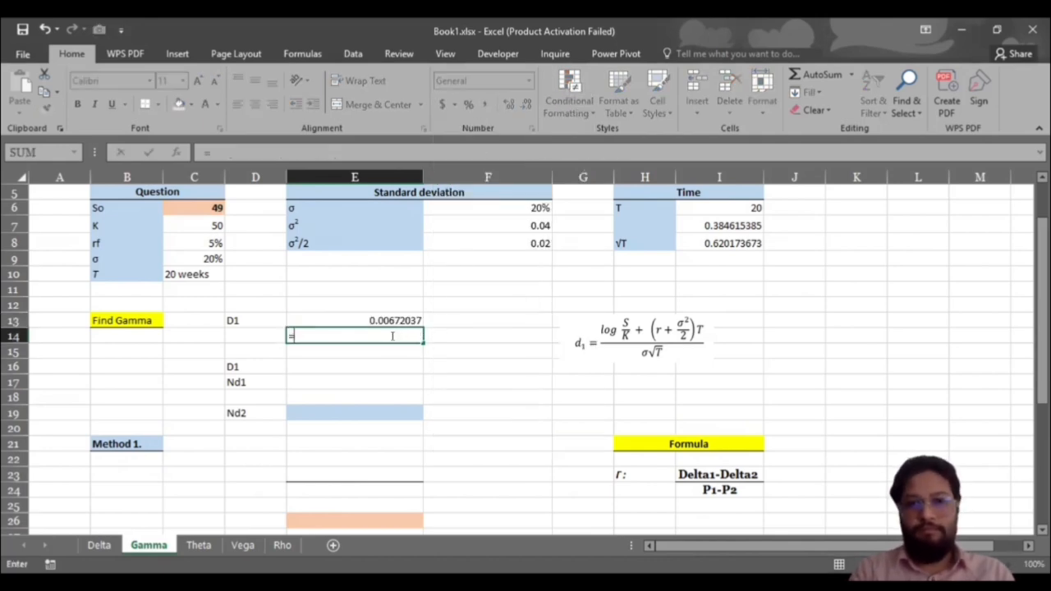
click(513, 208)
text(*)
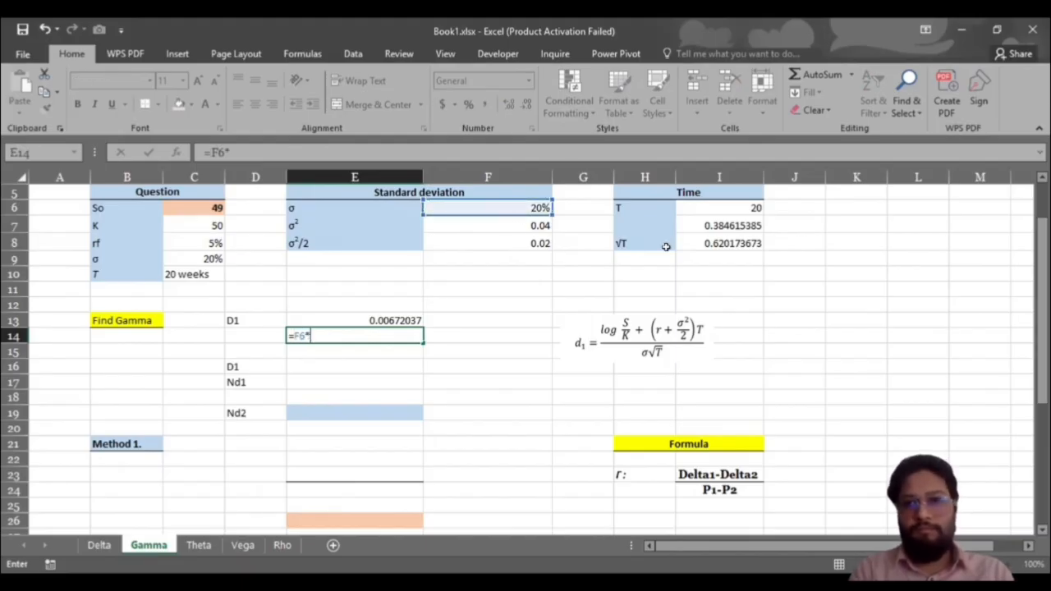
click(720, 243)
key(Return)
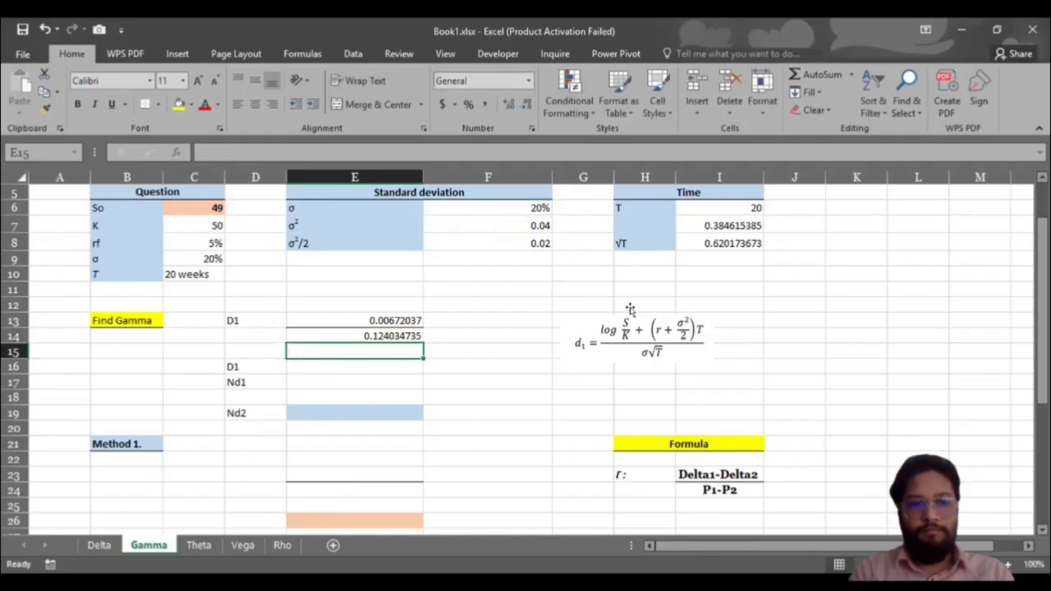
Calculate D1 in E16 with the formula =E13/E14, and Nd1 in E17 with the standard normal distribution function.
scroll(629, 305, down, 2)
click(377, 269)
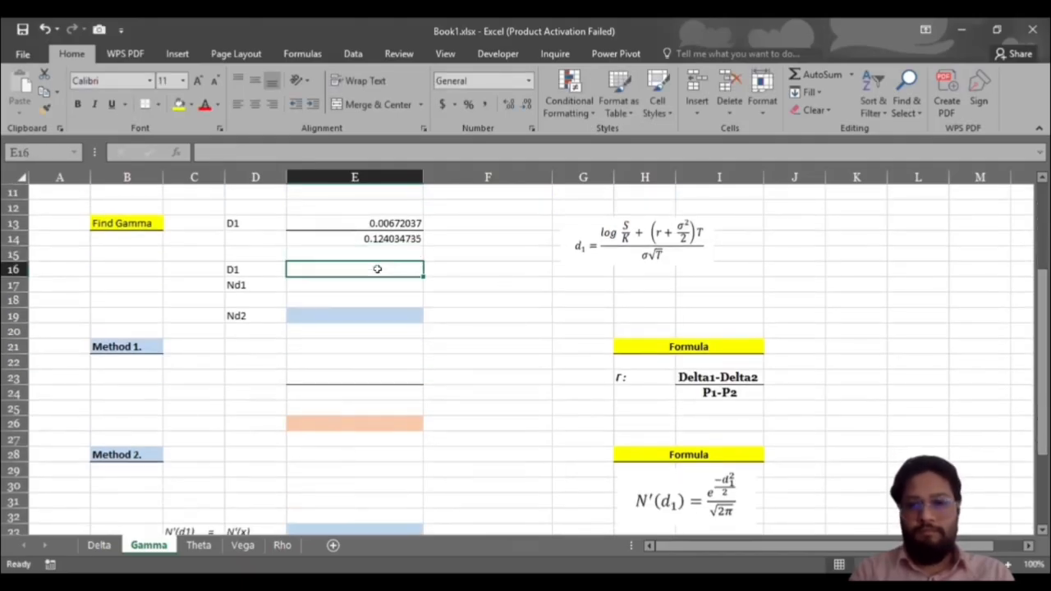
text(=)
click(388, 217)
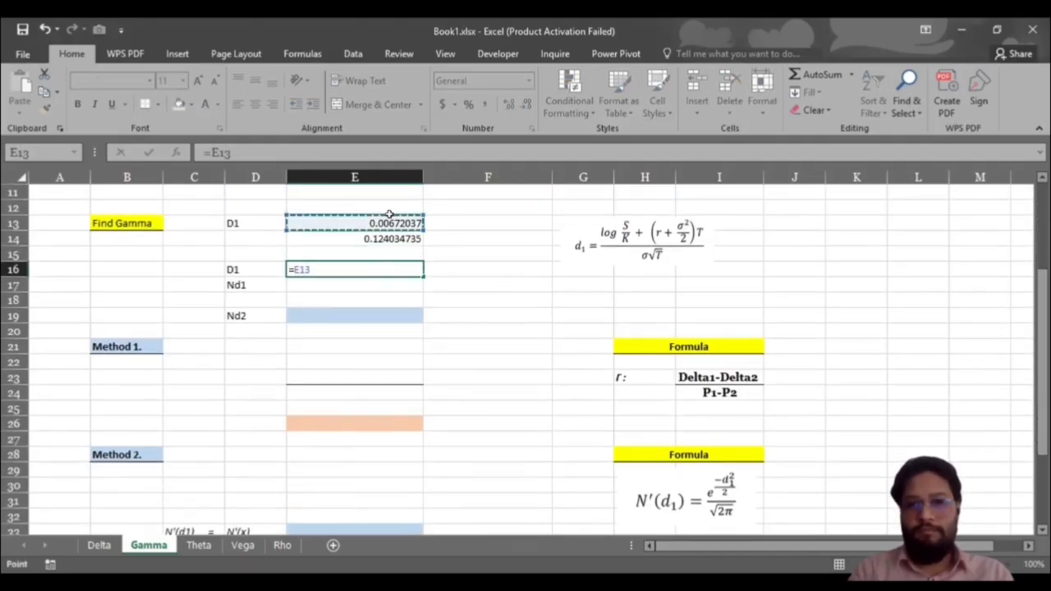
text(/)
click(391, 239)
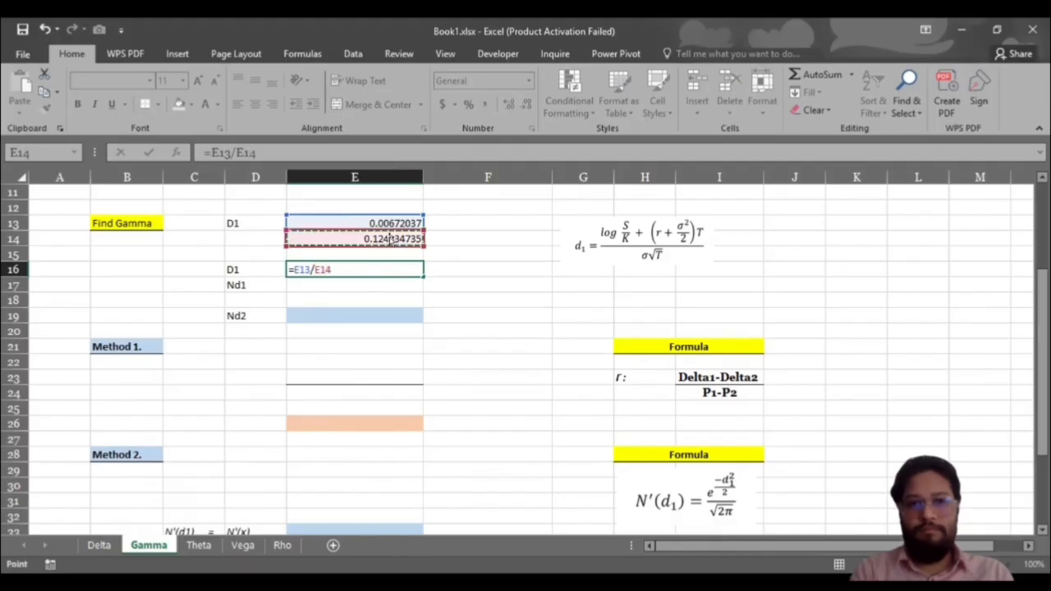
key(Return)
text(=)
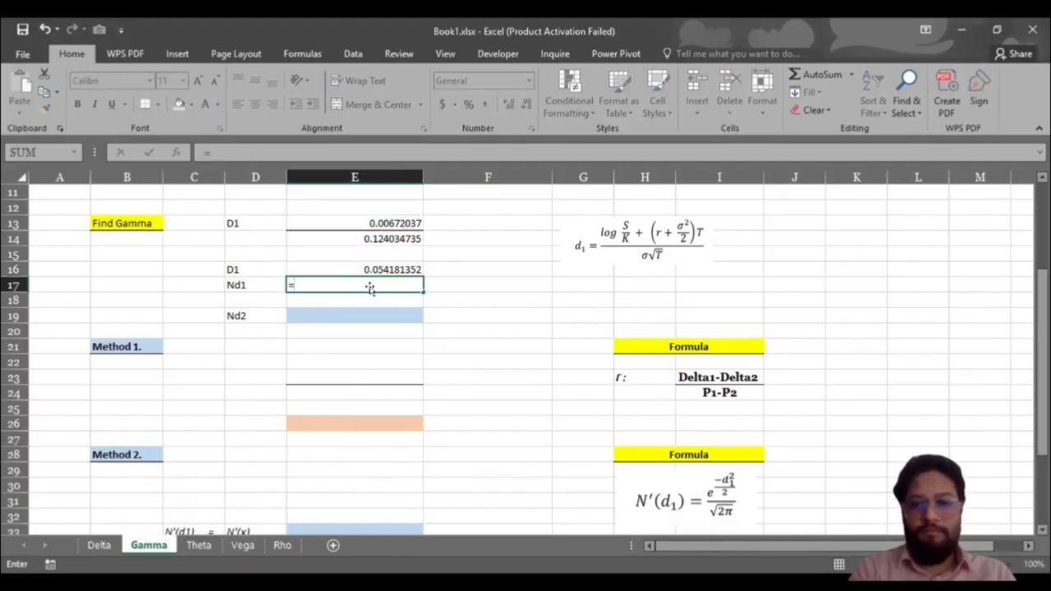
text(nor)
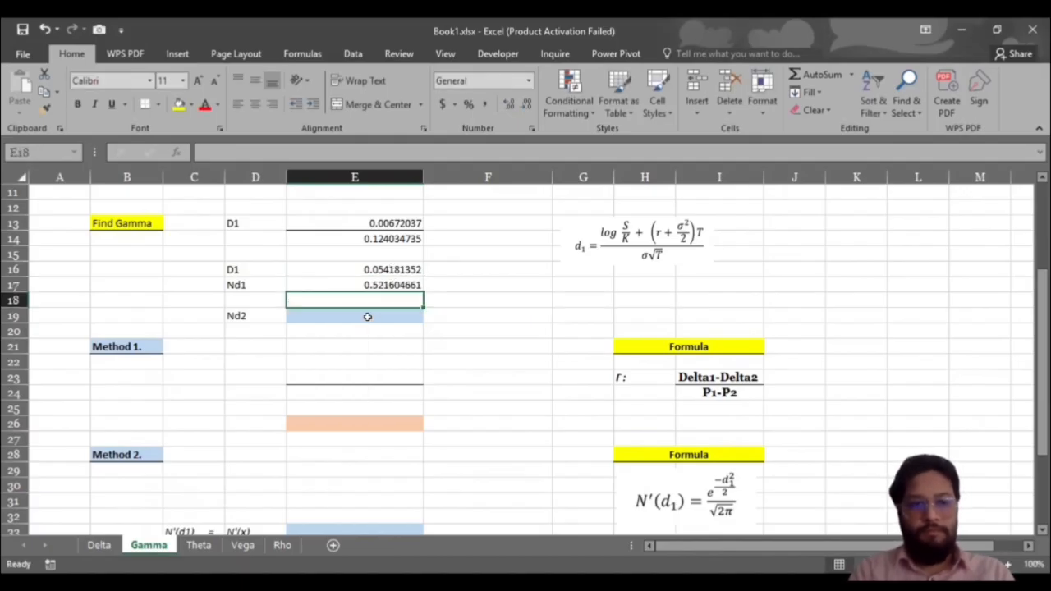
Link Nd2 in E19 to the call delta Nd1 in cell E22 of the Delta sheet.
click(367, 316)
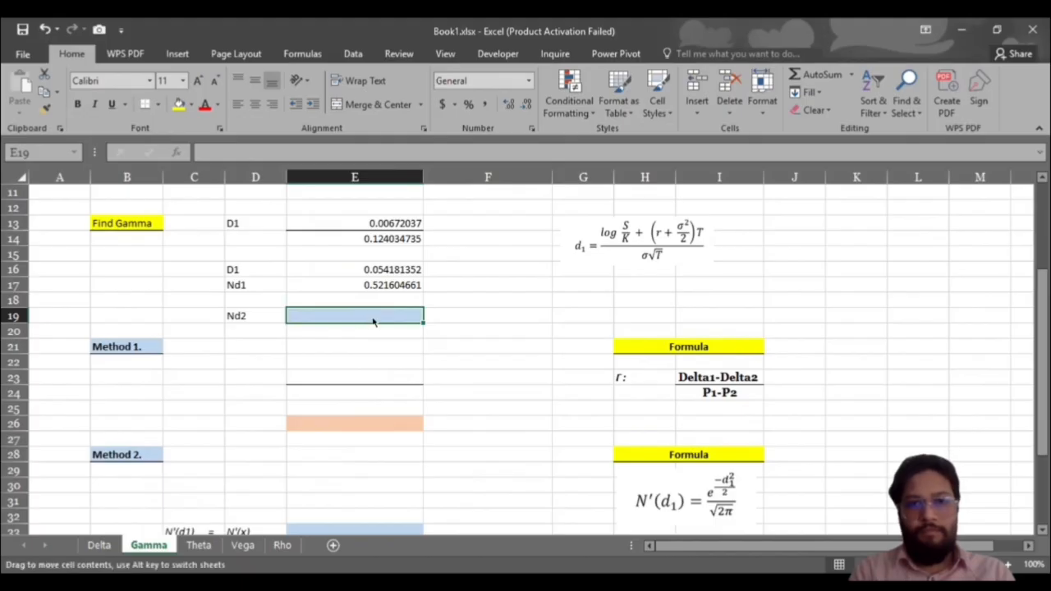
text(=)
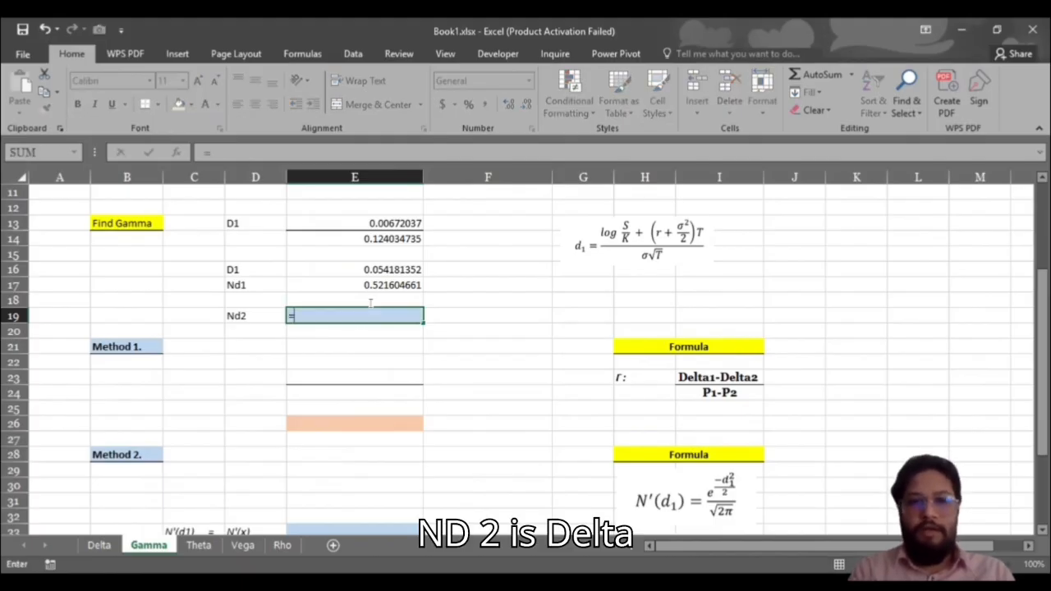
click(97, 546)
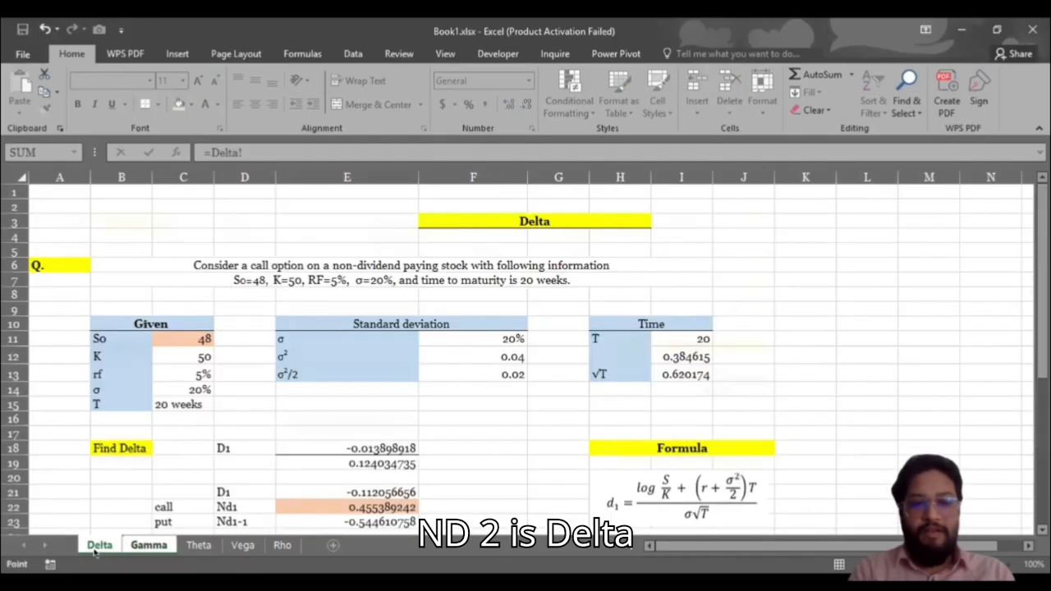
scroll(287, 498, down, 4)
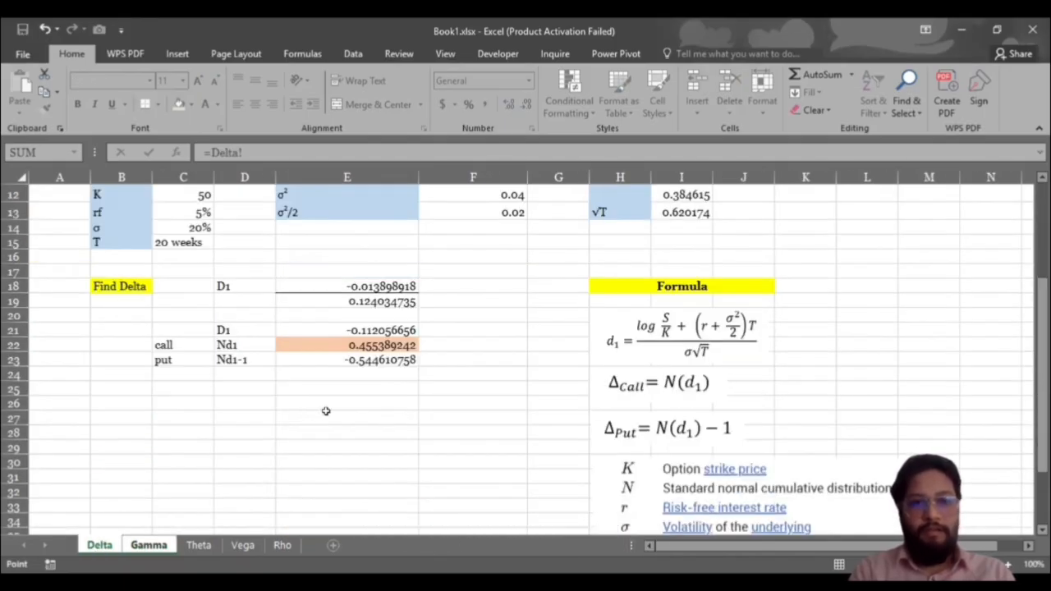
click(363, 346)
key(Return)
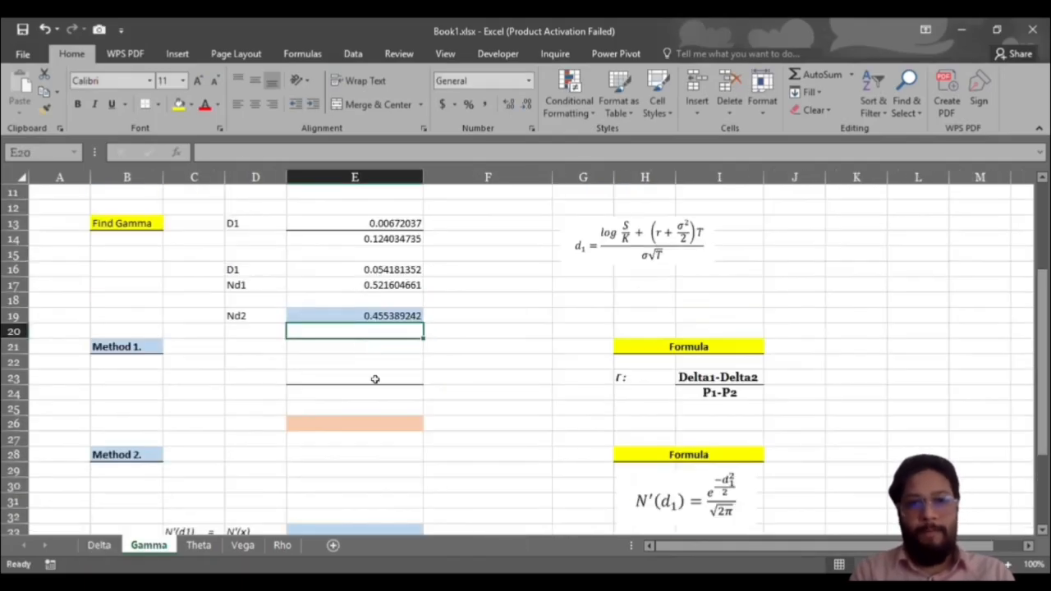
Review the Gamma sheet's given data and the gamma formulas for Method 1 and Method 2.
scroll(374, 379, down, 3)
scroll(374, 380, up, 5)
scroll(375, 380, up, 1)
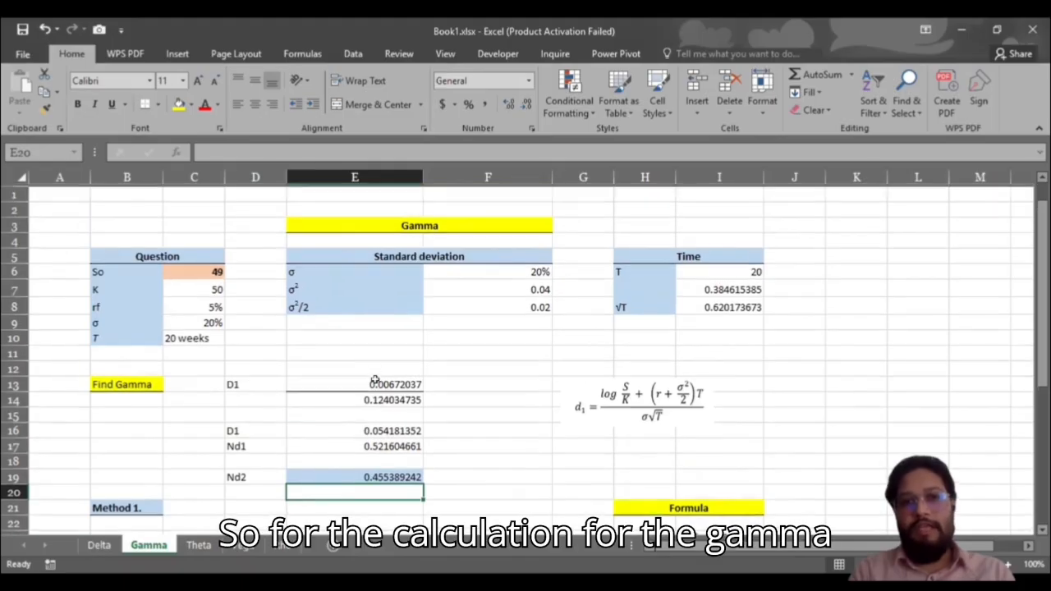
scroll(509, 337, down, 4)
scroll(510, 337, up, 1)
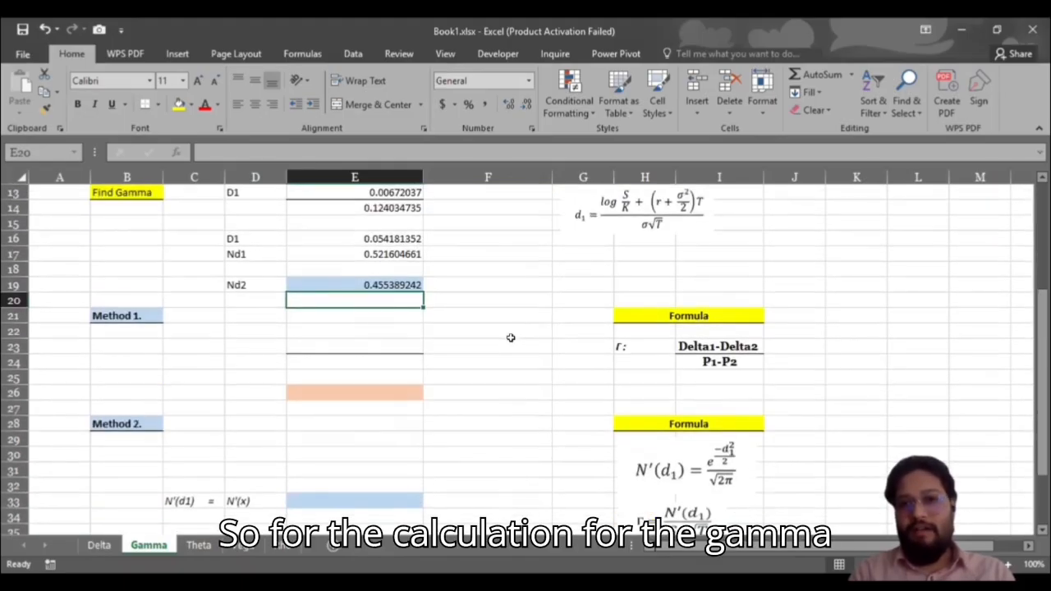
scroll(615, 383, down, 3)
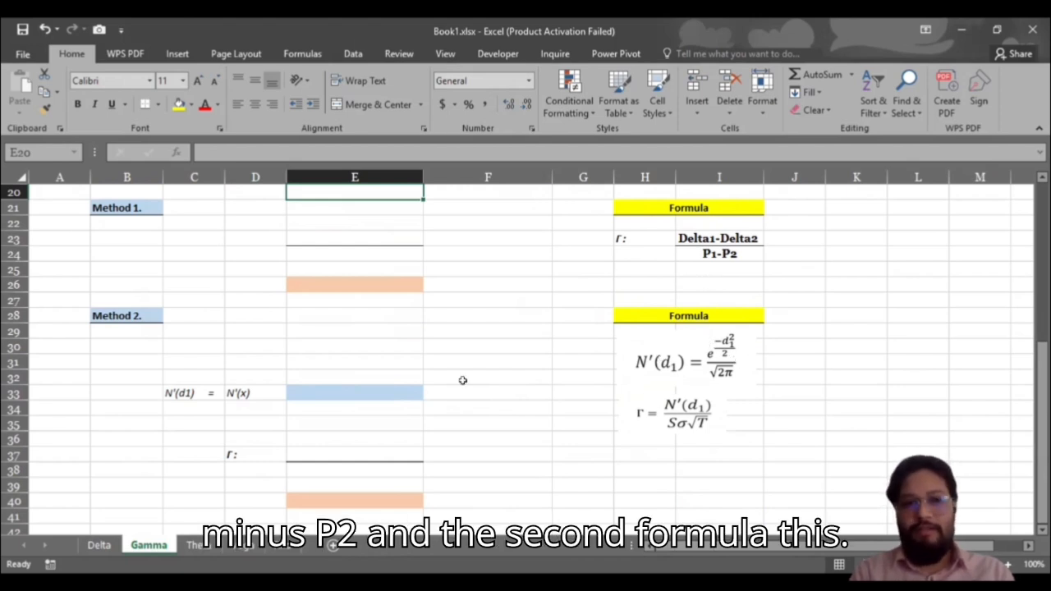
scroll(463, 380, up, 1)
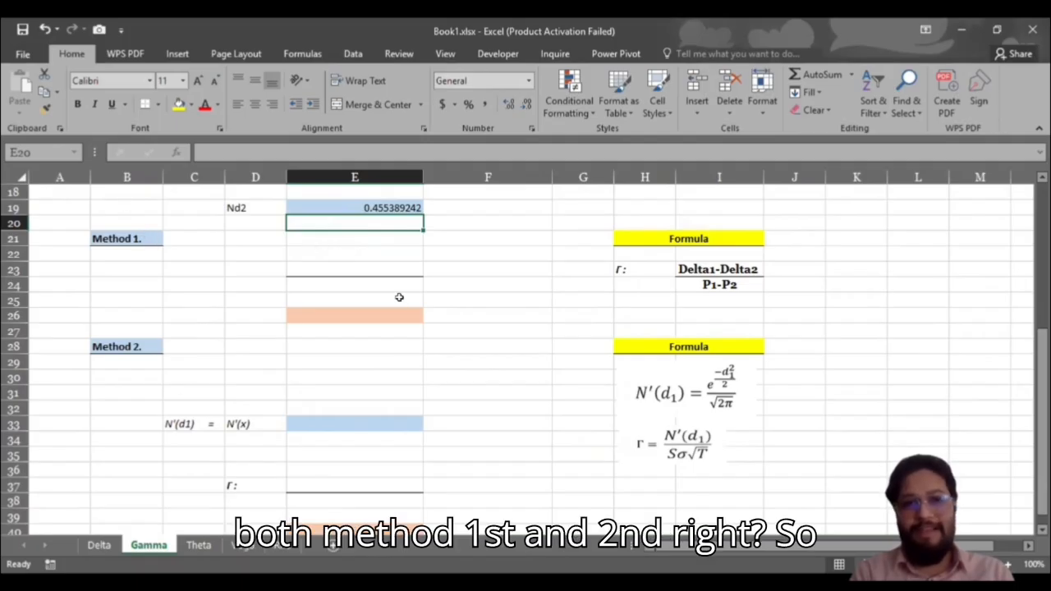
Calculate the Method 1 numerator, Delta1-Delta2, in E23 with the formula =E17-E19.
click(340, 254)
click(333, 267)
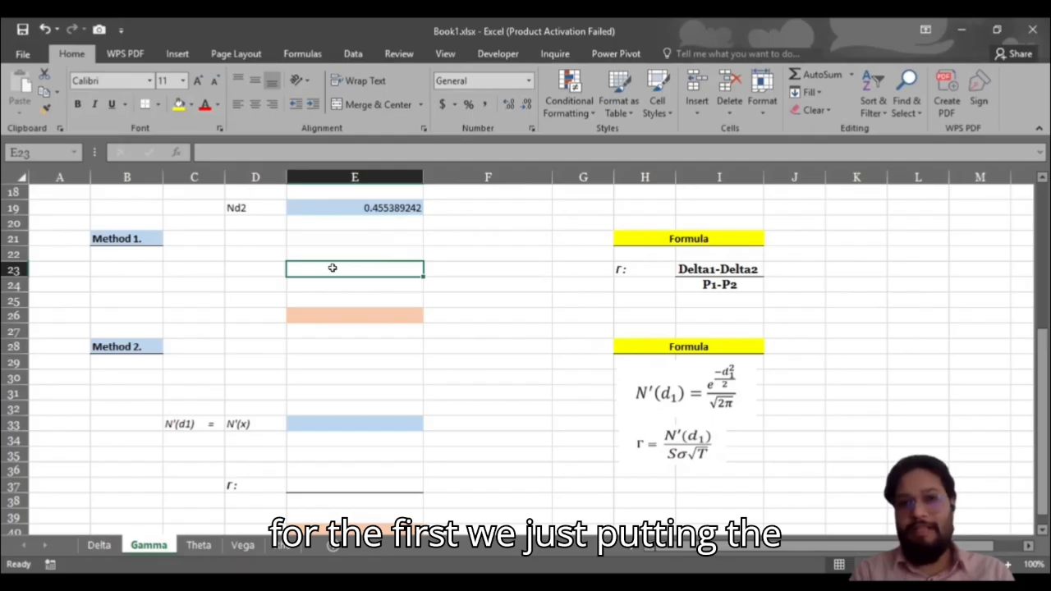
scroll(331, 267, up, 1)
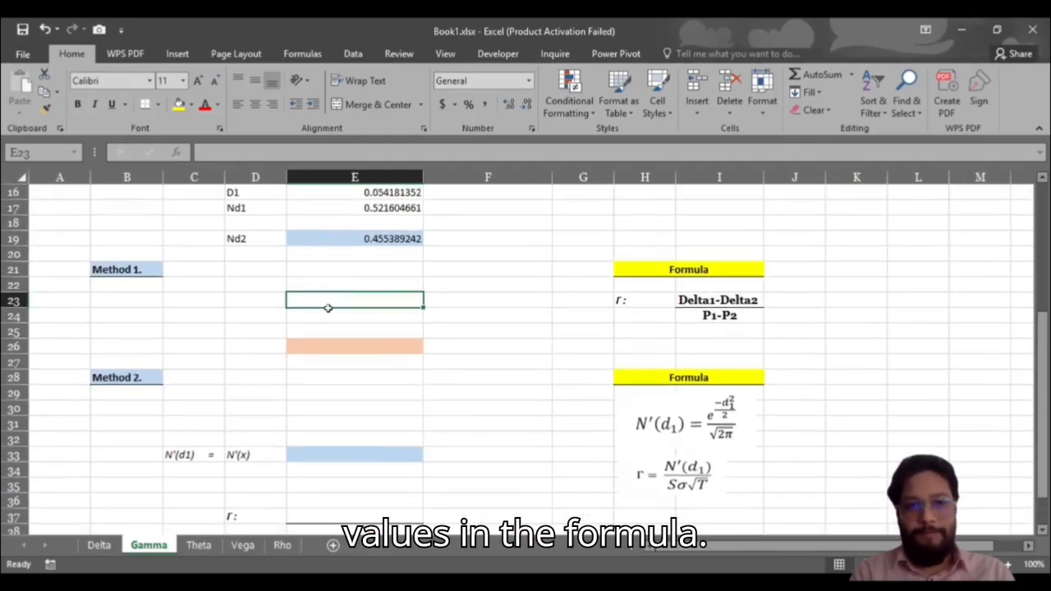
click(337, 331)
click(342, 301)
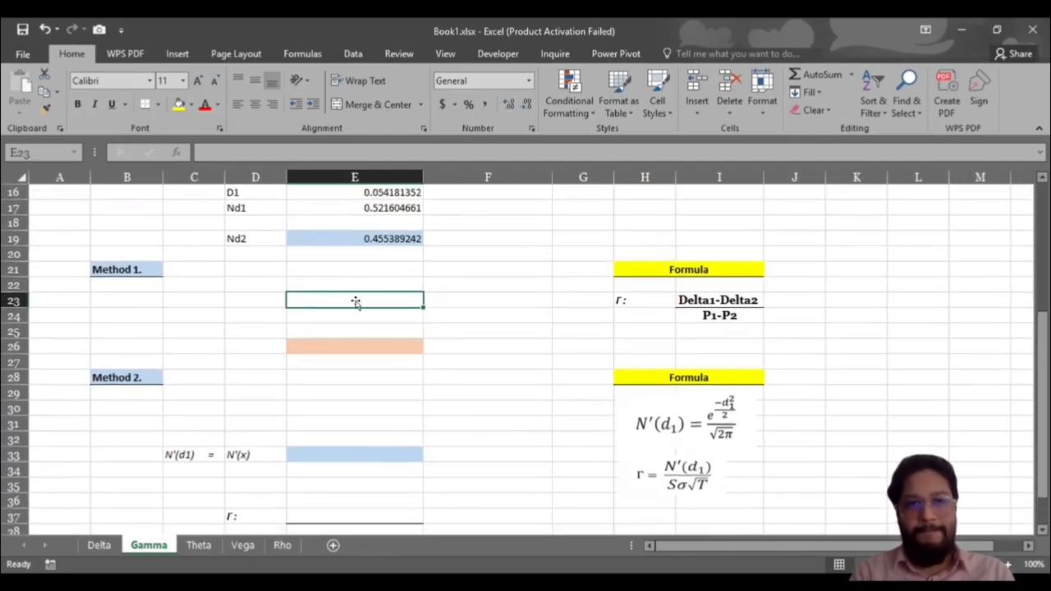
scroll(355, 303, up, 1)
scroll(356, 303, up, 1)
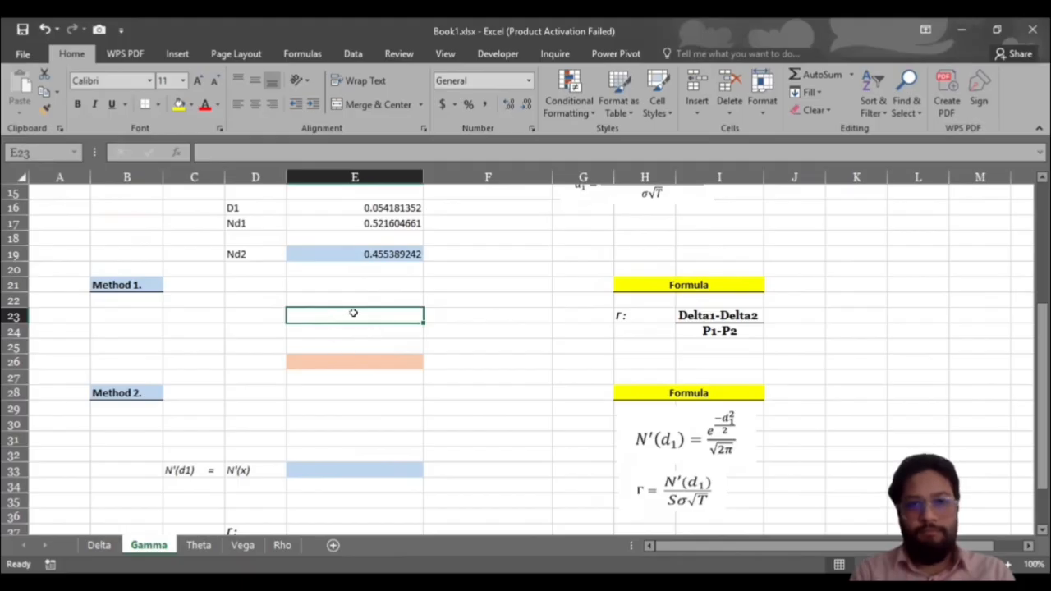
text(=)
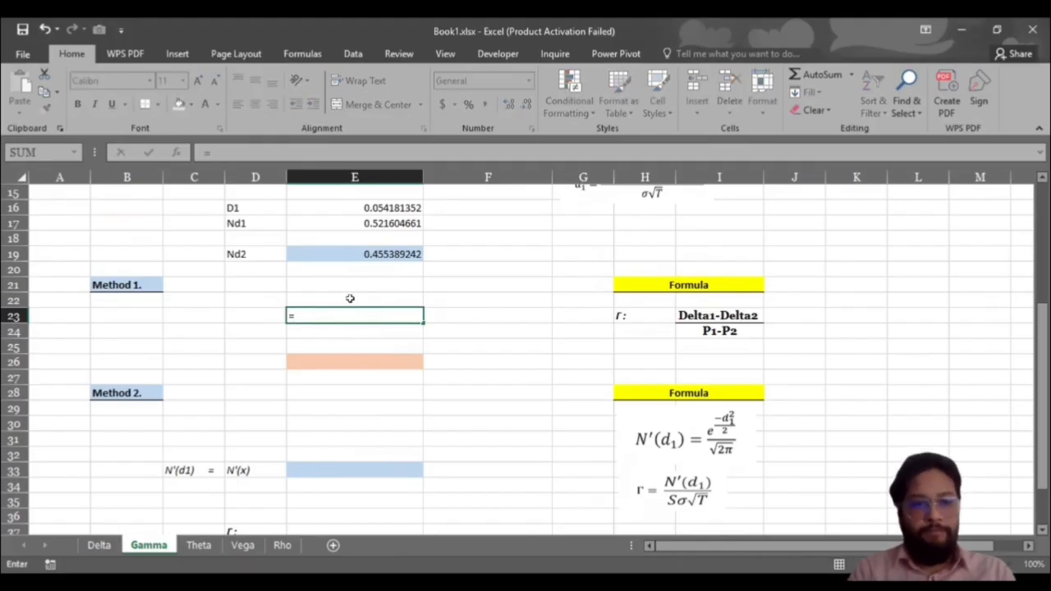
click(350, 221)
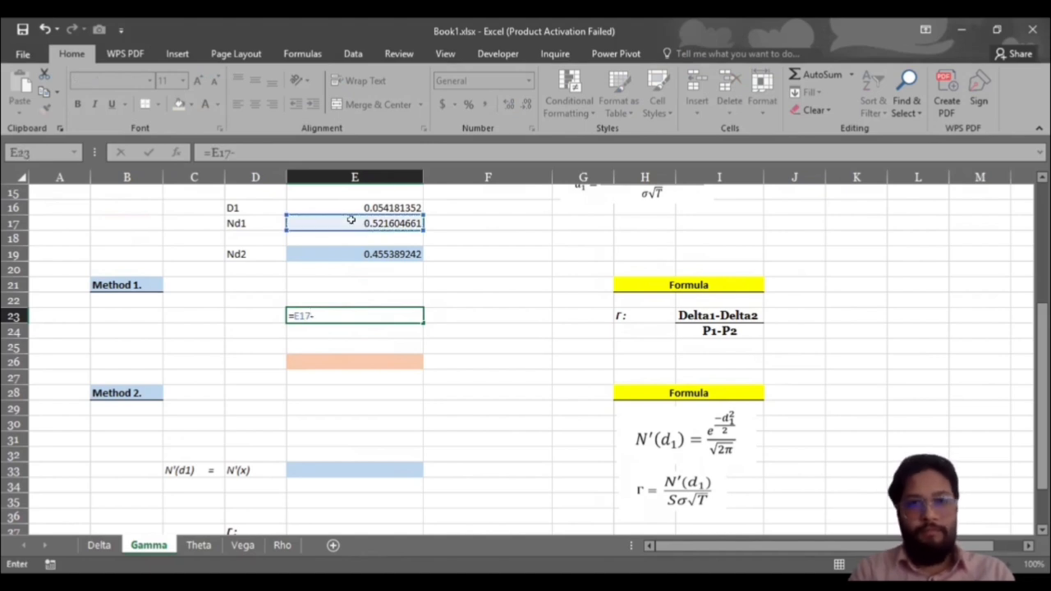
text(-)
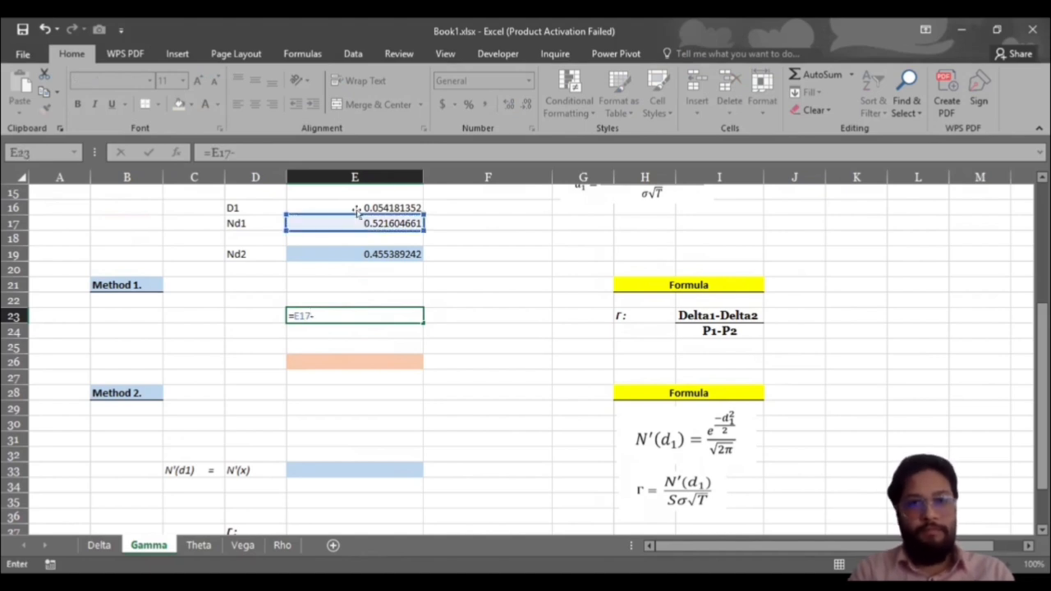
click(350, 252)
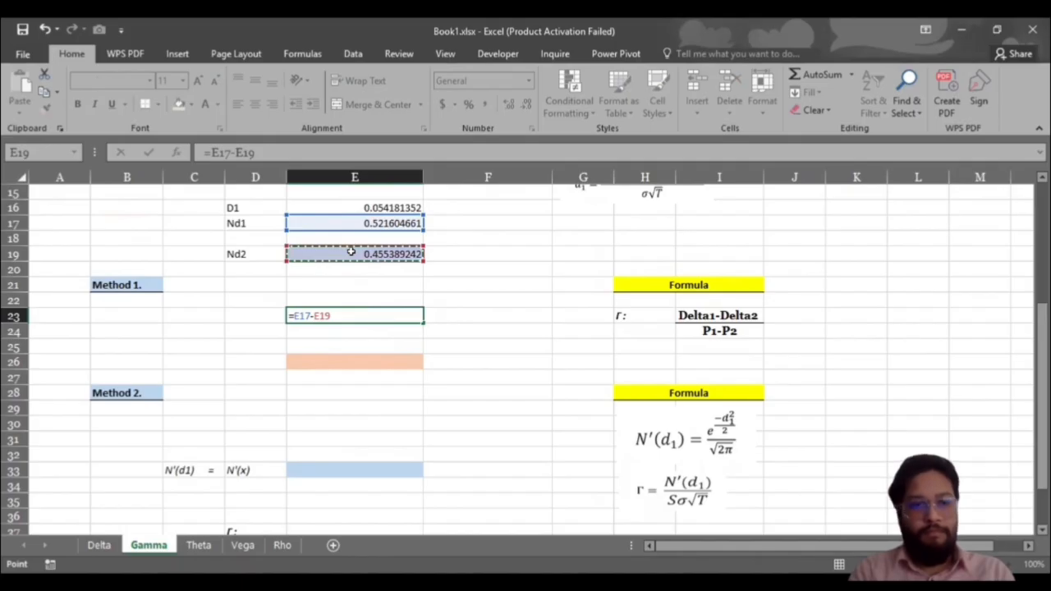
key(Return)
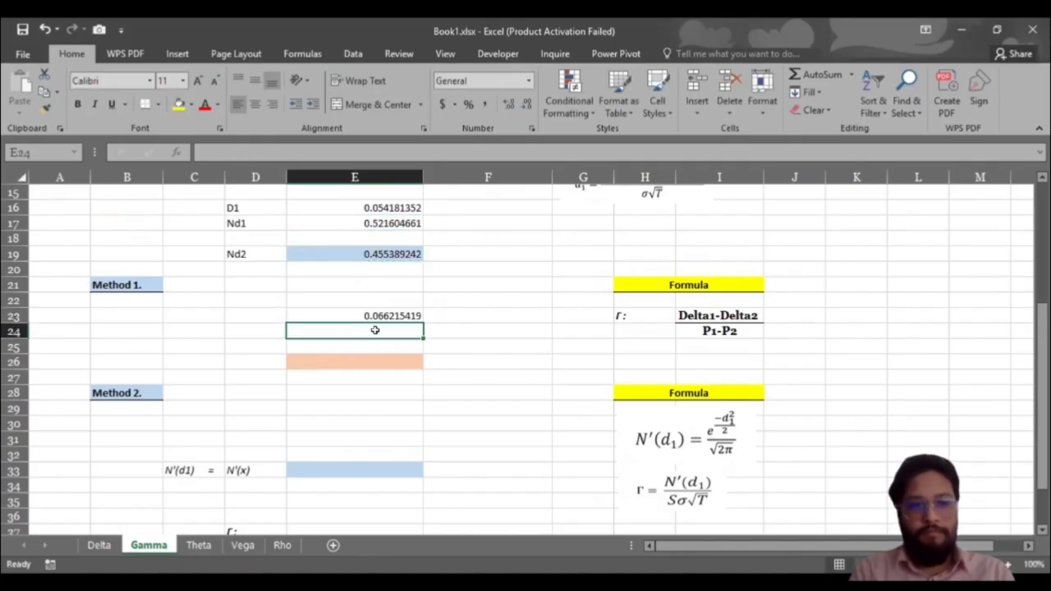
Enter the price difference 49-48 as the Method 1 denominator in E24.
text(4)
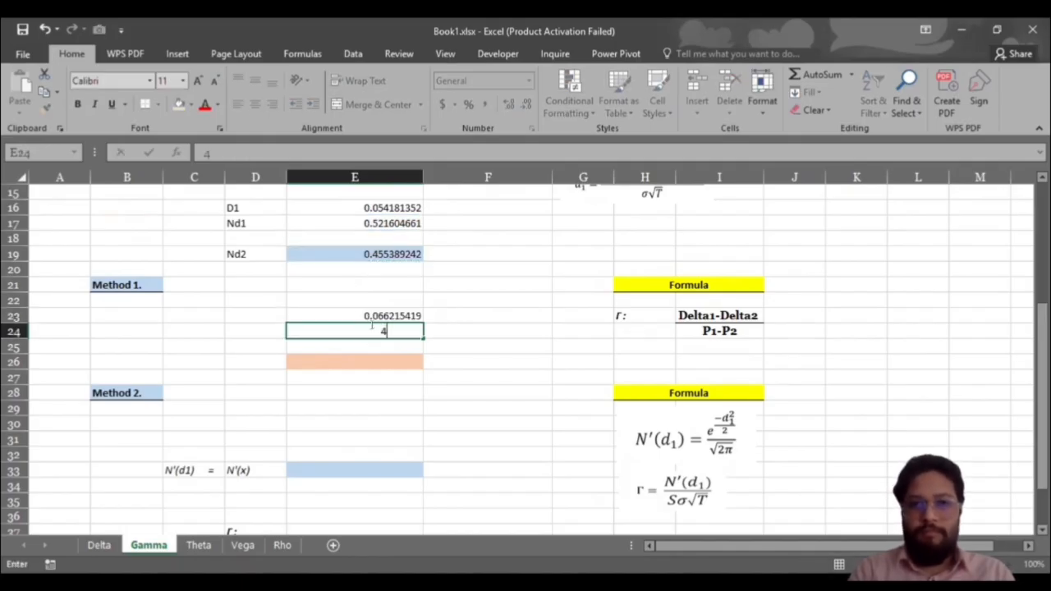
text(9-48)
key(Return)
Fill in the Method 1 gamma result in E26 with the formula =E23.
click(374, 356)
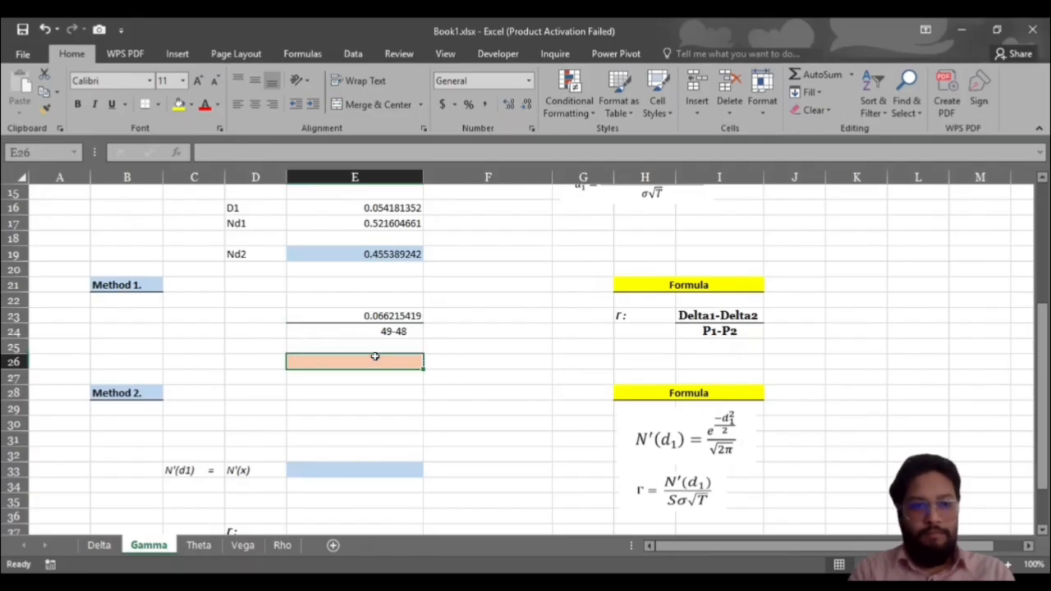
text(=)
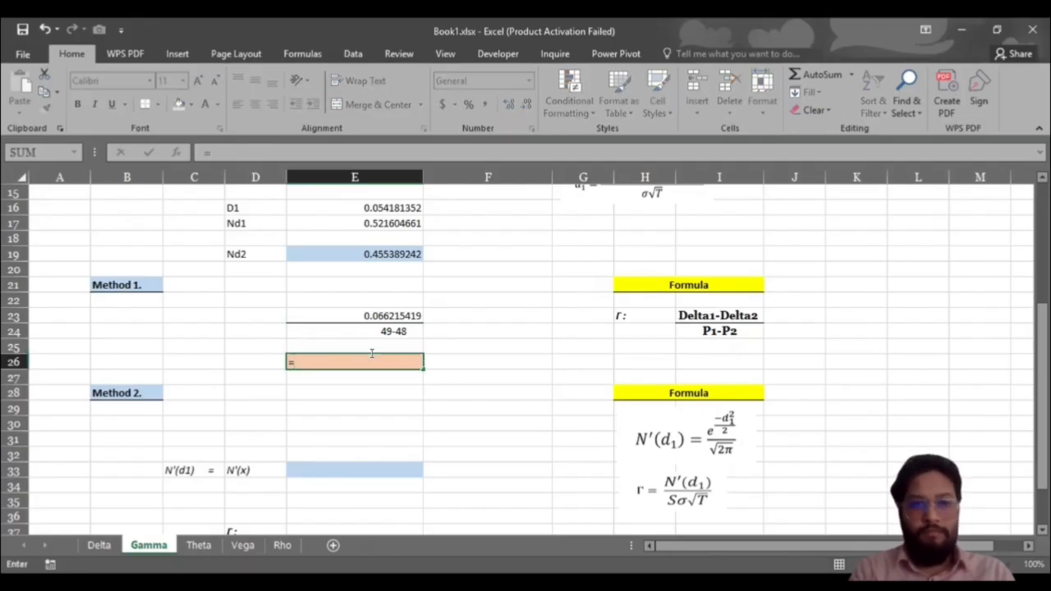
click(379, 315)
key(Return)
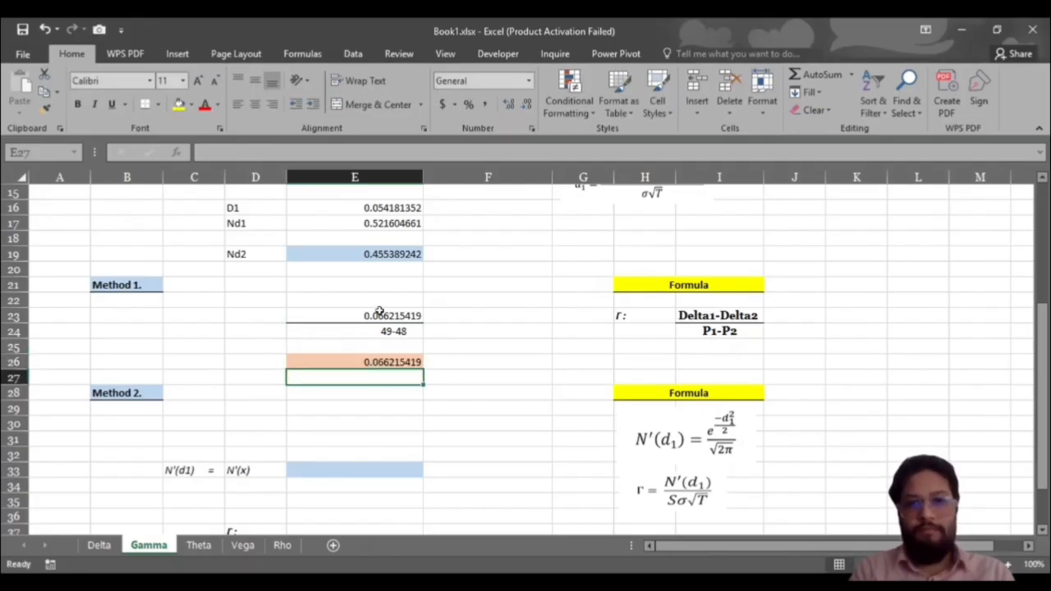
Calculate the 1/√(2π) factor of N'(d1) for Method 2 in E33 with the formula =1/(SQRT(2*PI())).
scroll(340, 406, down, 3)
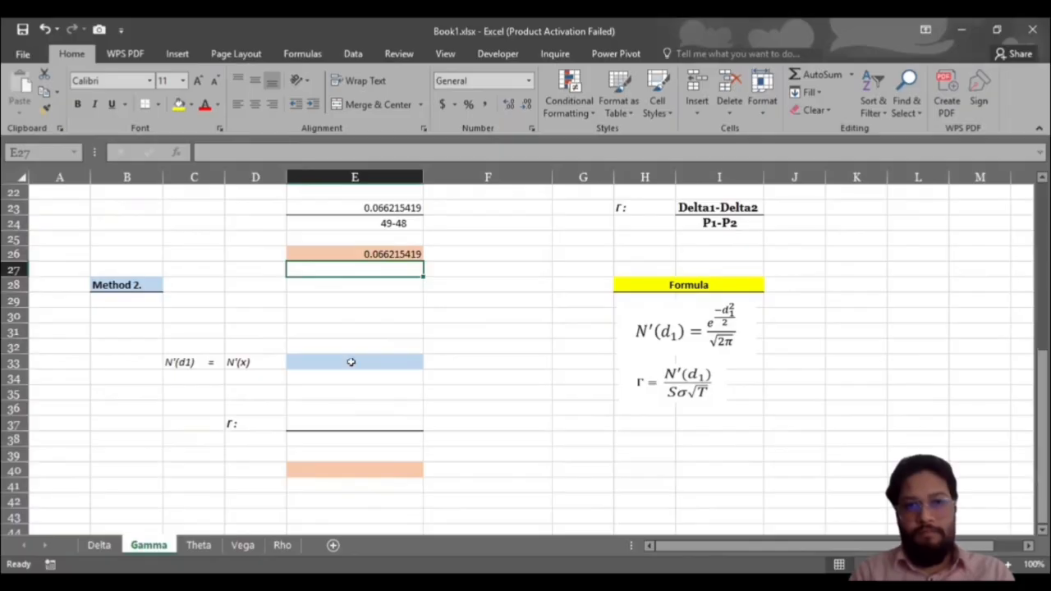
click(352, 364)
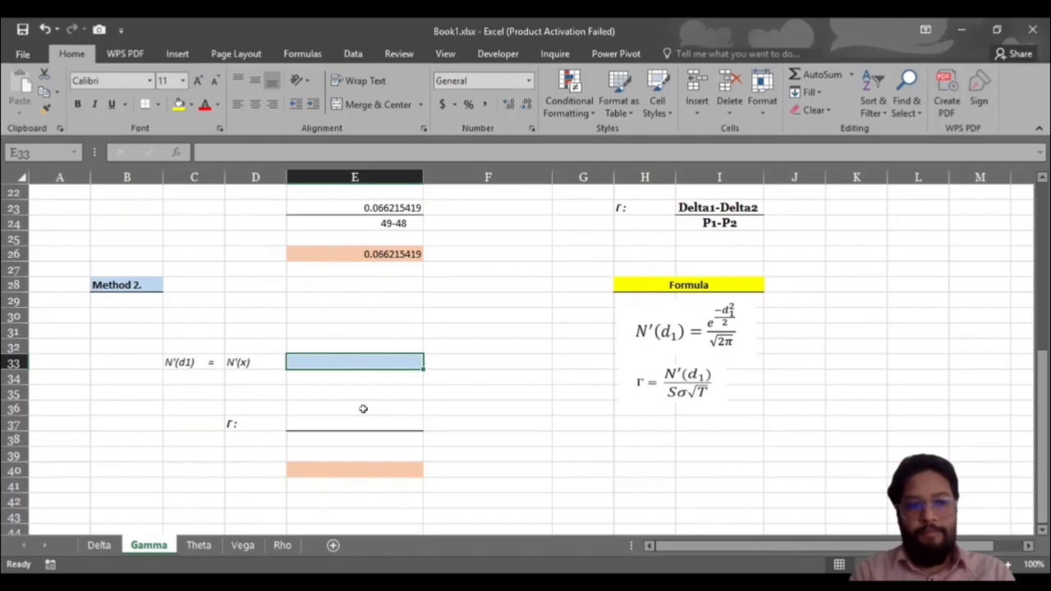
text(=)
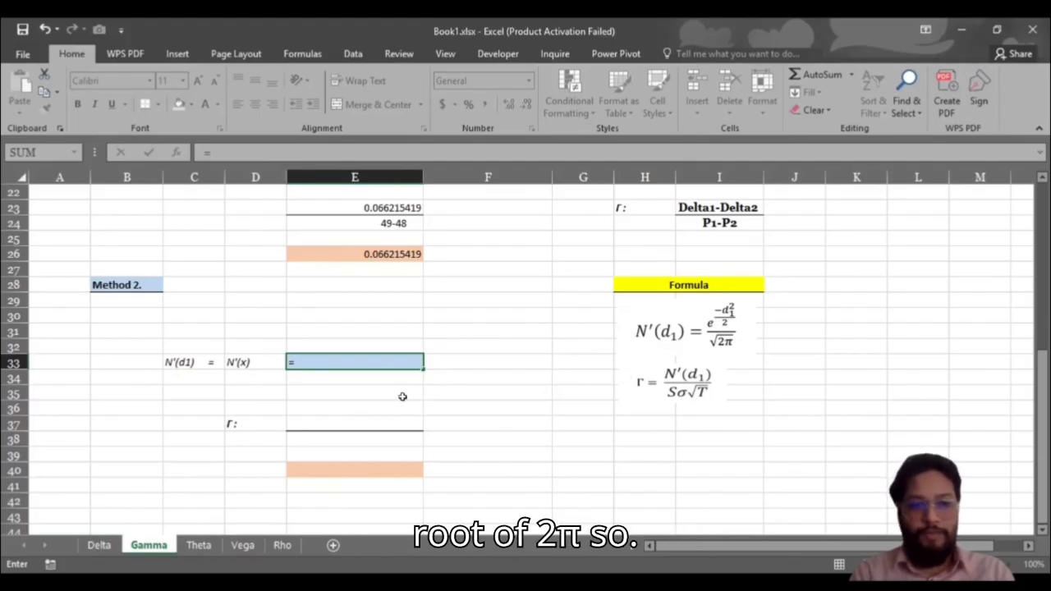
text(/)
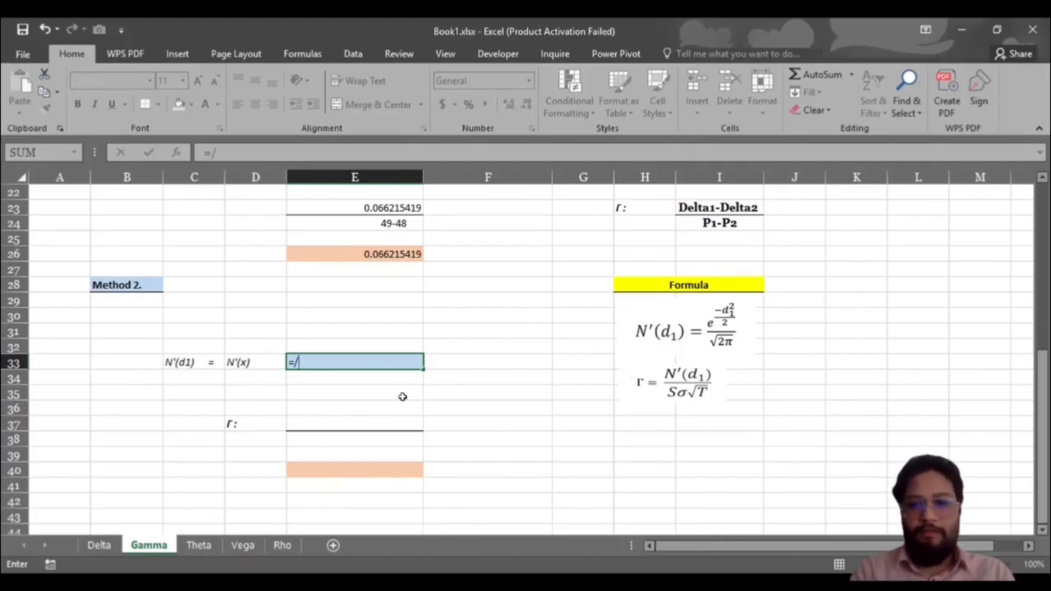
key(BackSpace)
text(1/()
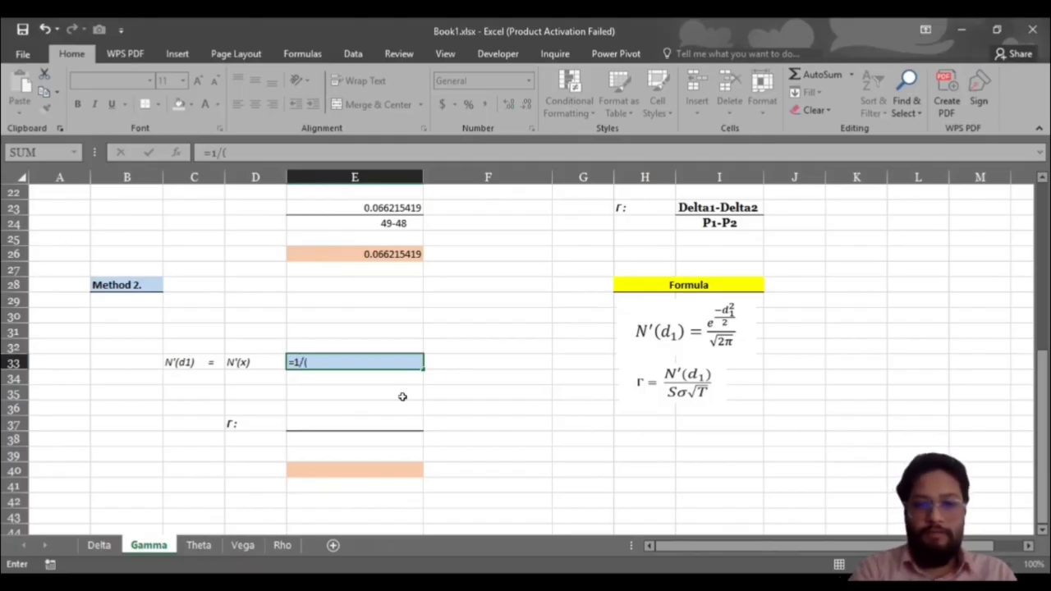
text(sq)
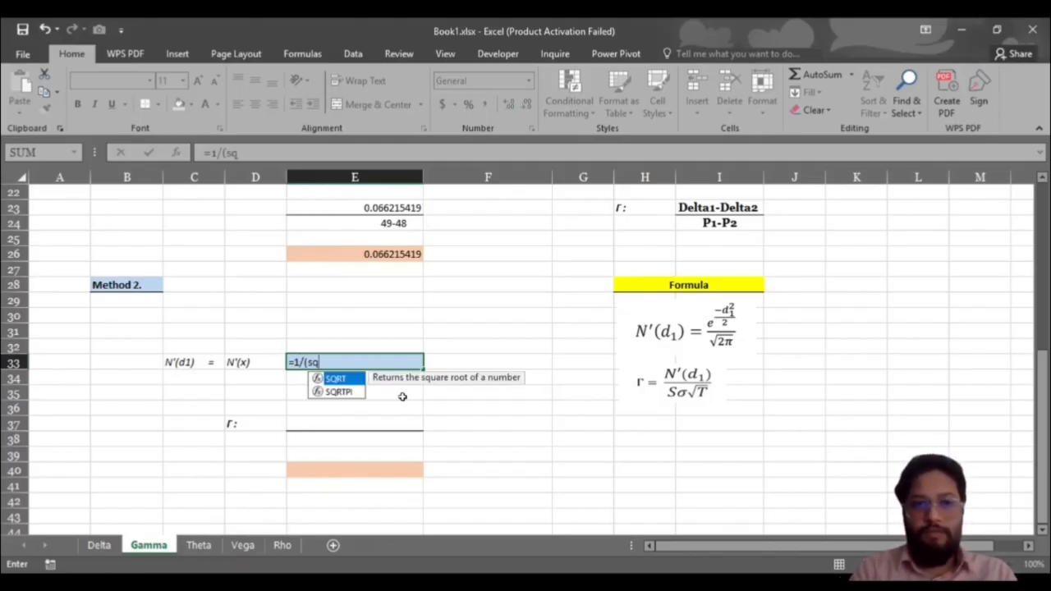
key(Tab)
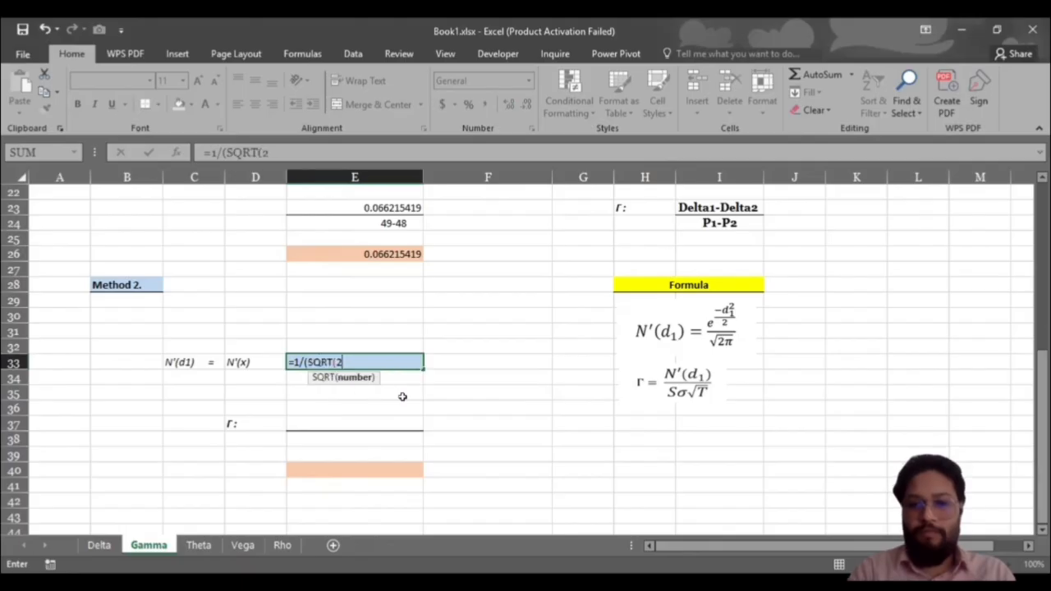
text(2*pi)
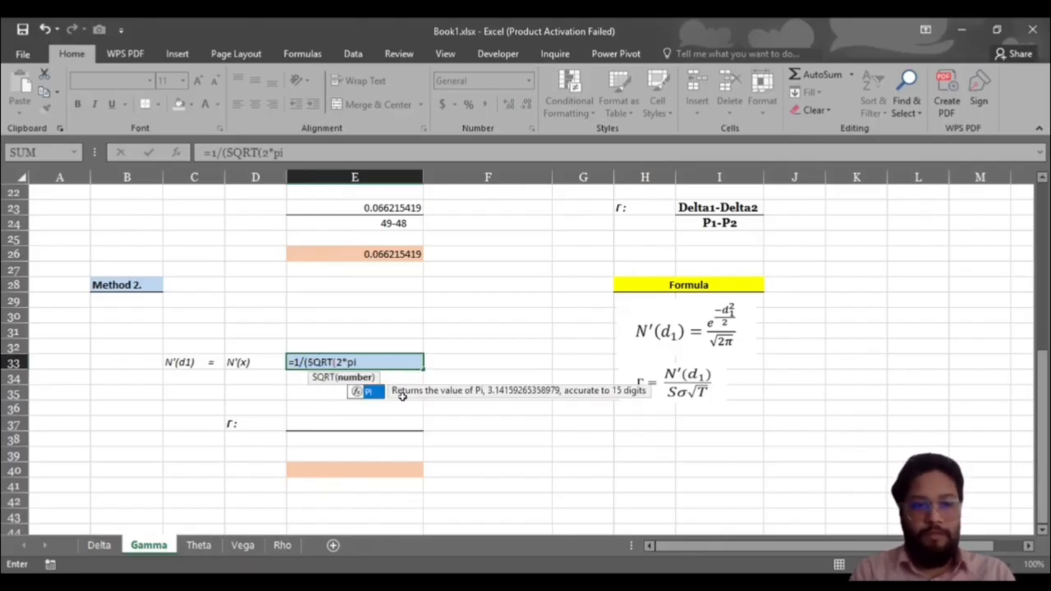
text(())
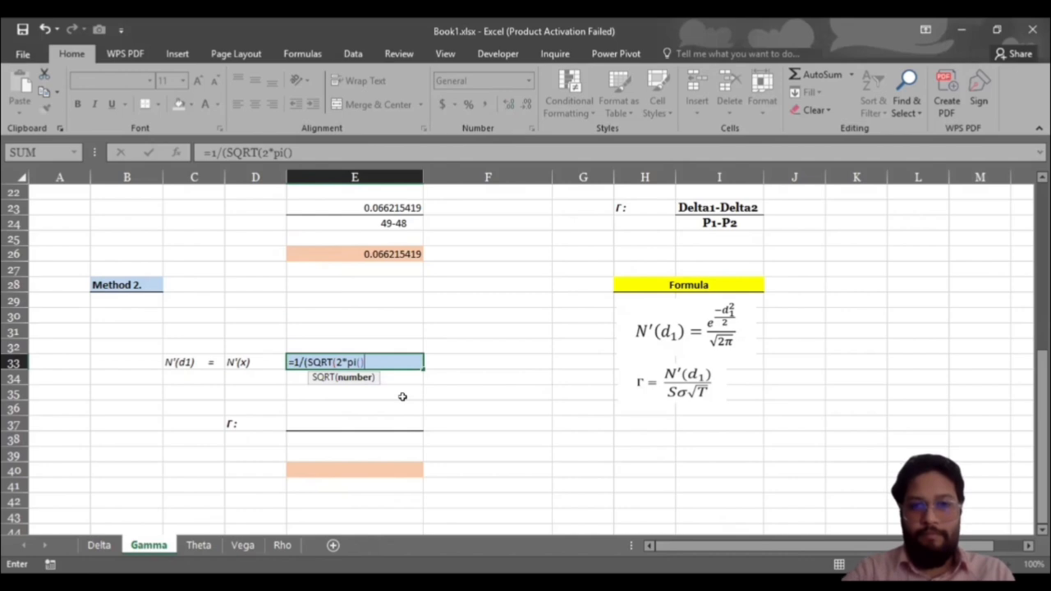
text())
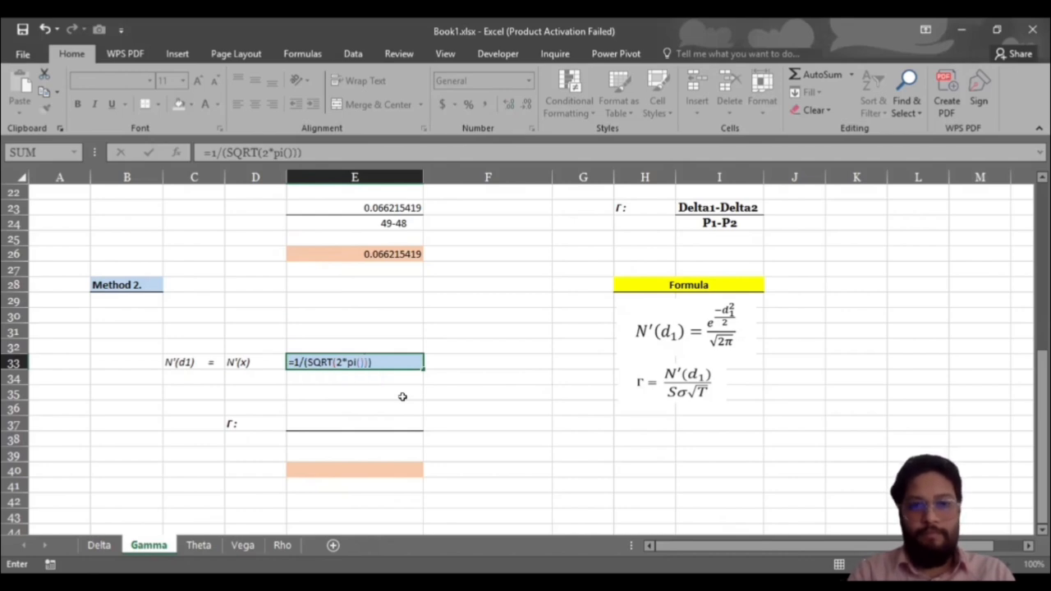
key(Return)
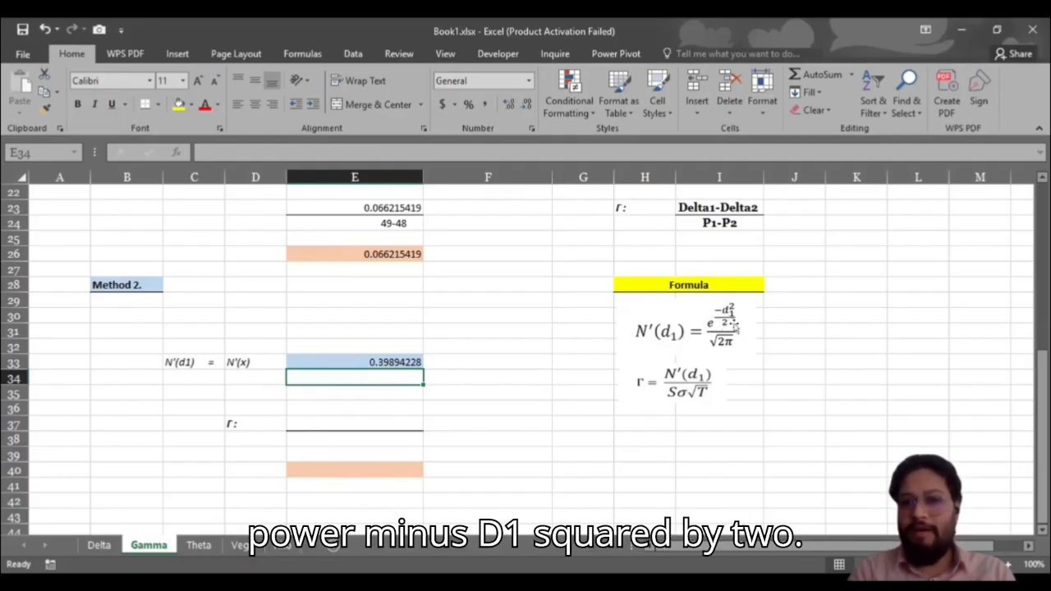
Calculate the exponential term for Method 2 in E34 from D1 with the formula =EXP(((-E16)^2)/2).
text(=)
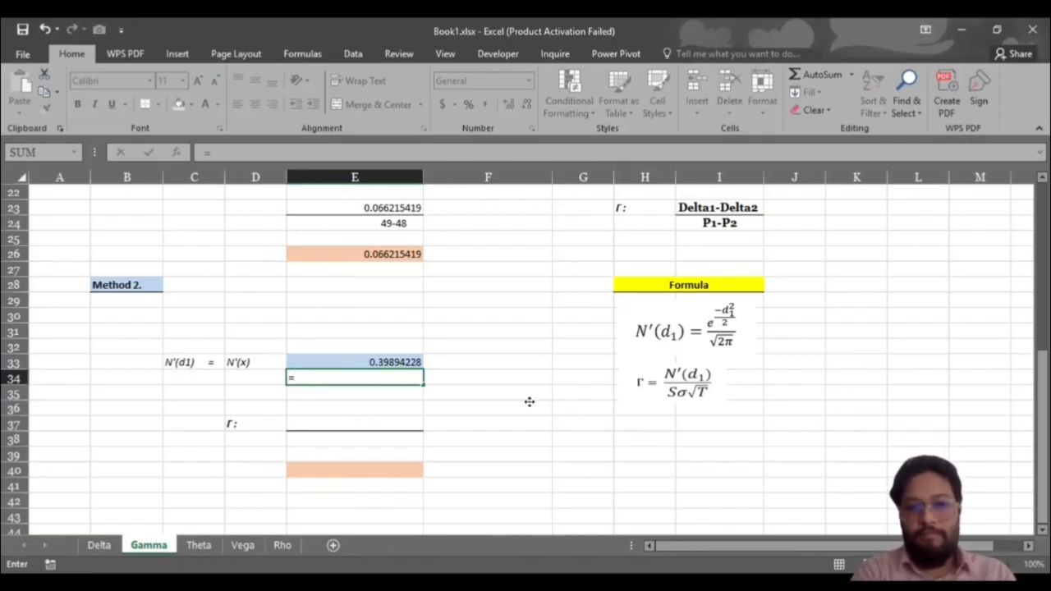
text(EXP((()
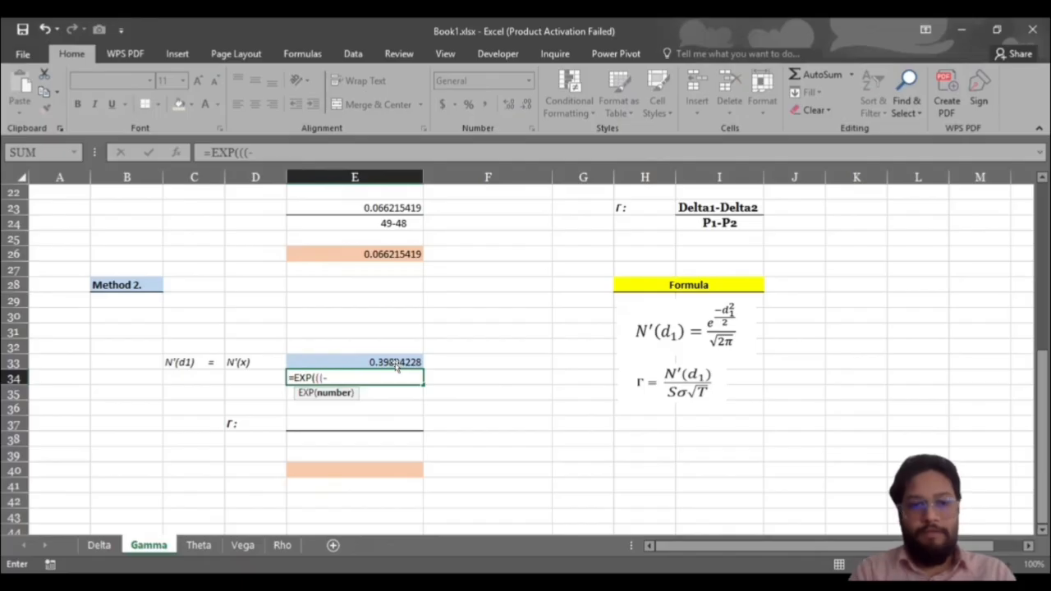
text(-)
scroll(399, 365, up, 2)
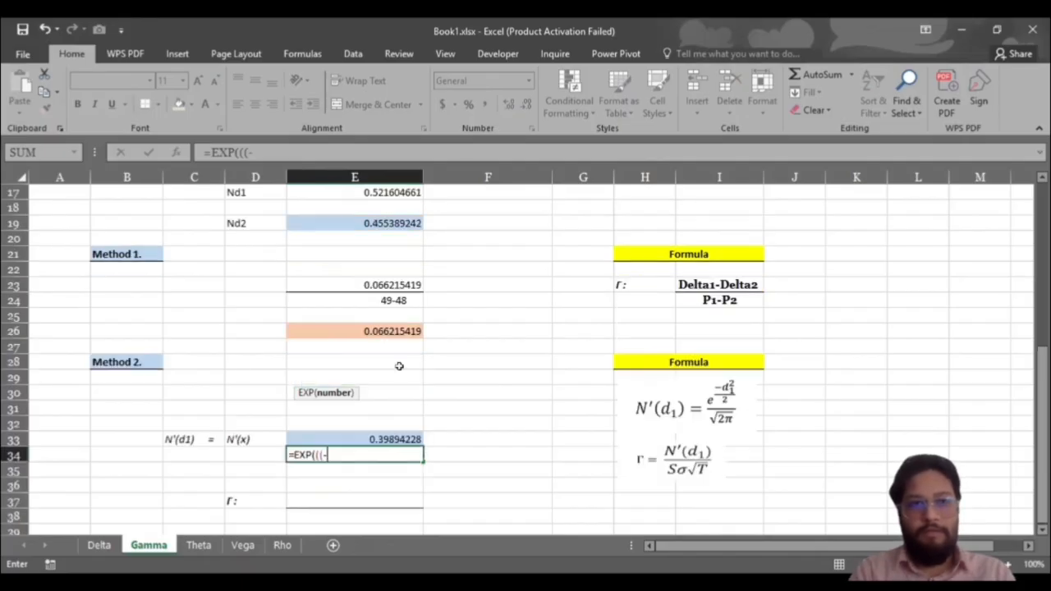
scroll(345, 209, up, 1)
click(345, 210)
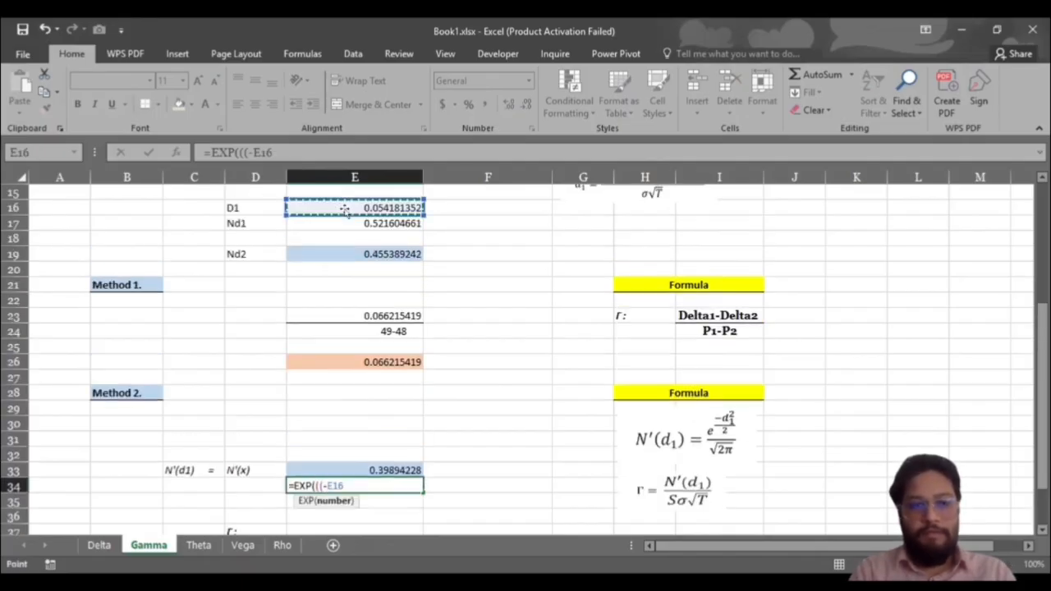
text())
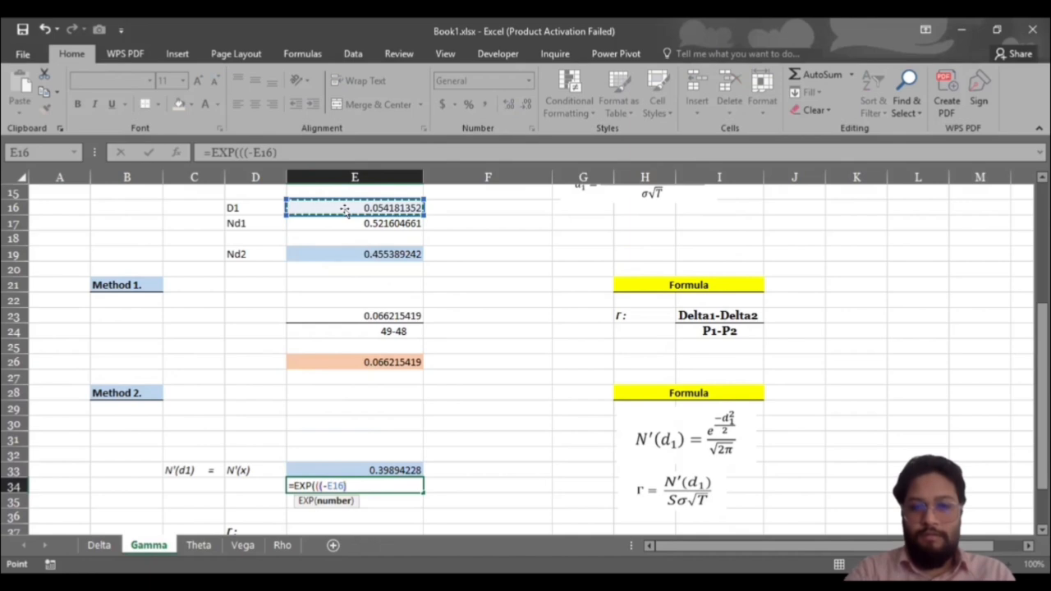
text(^)
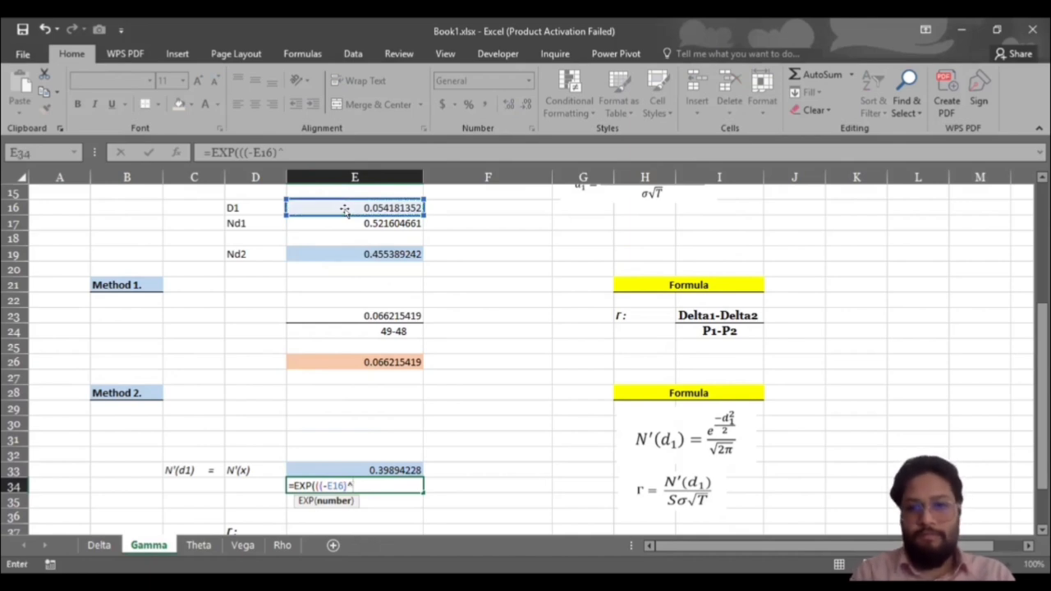
text(2)
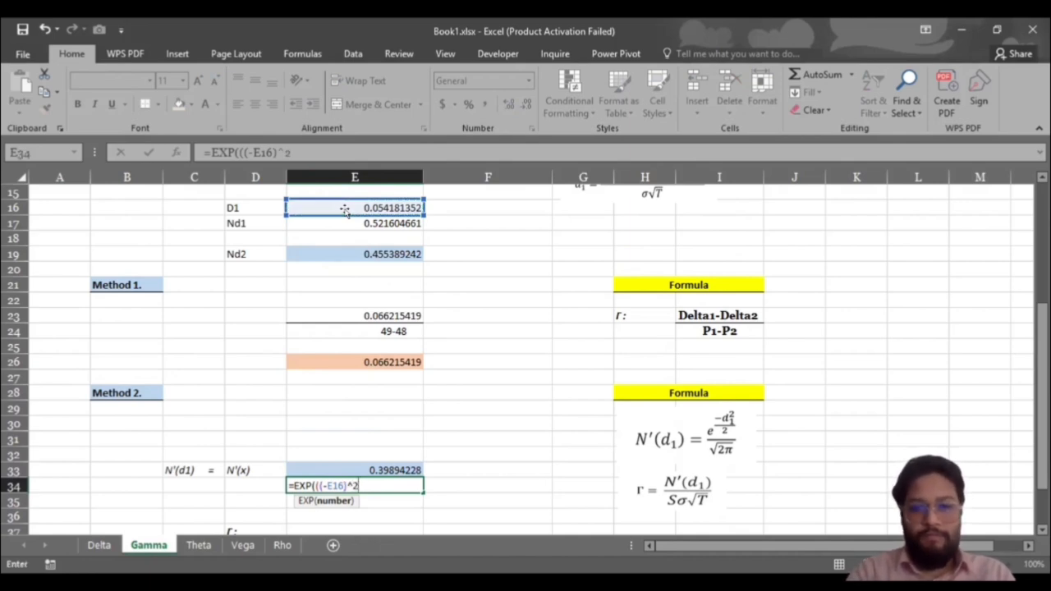
text()/2)
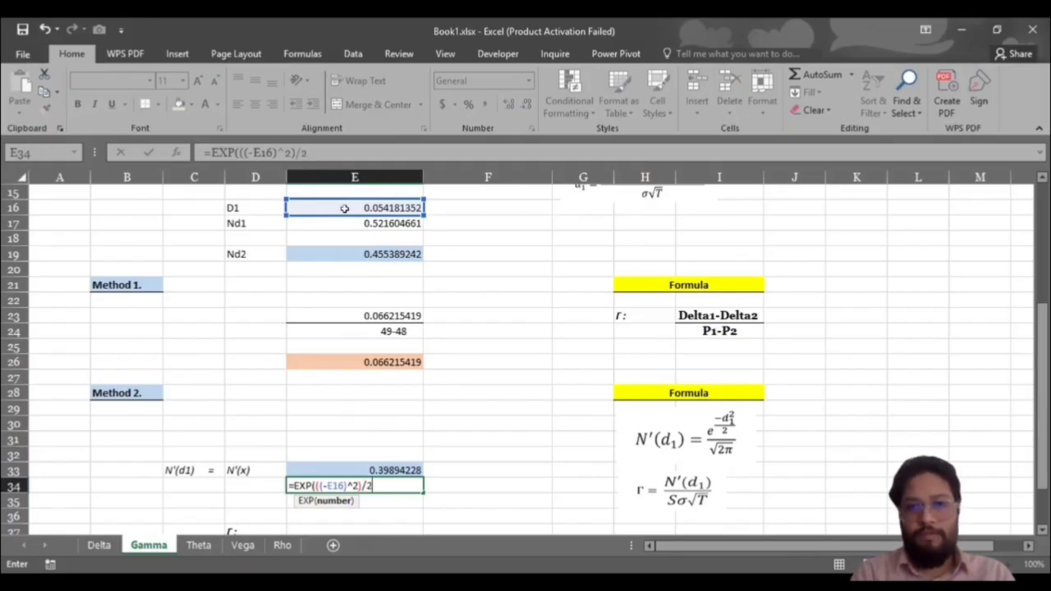
key(Return)
Fill in the Method 2 gamma numerator in E37 with the formula =E33.
scroll(389, 325, down, 4)
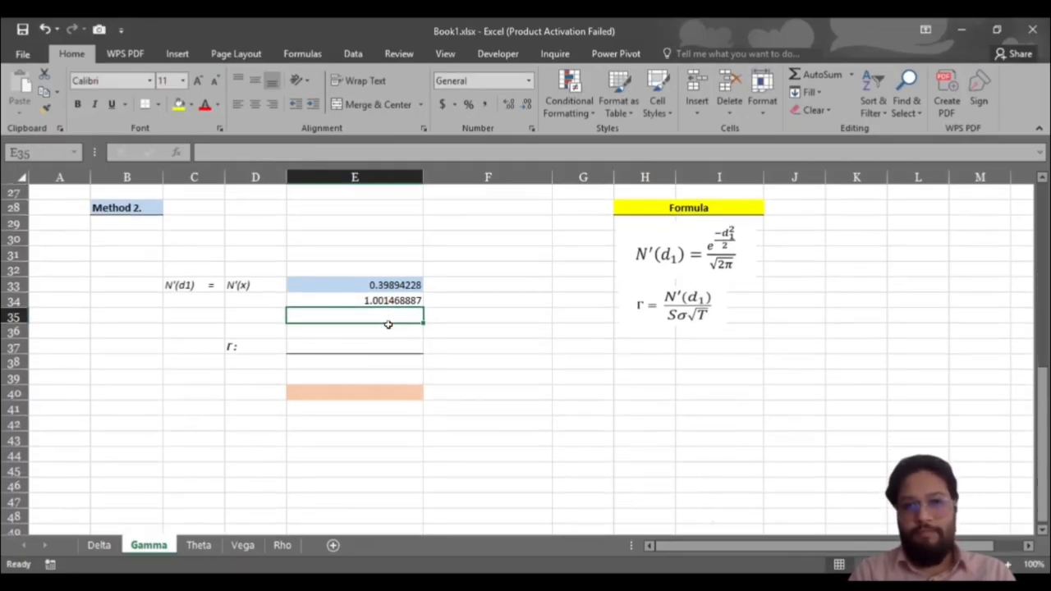
click(364, 346)
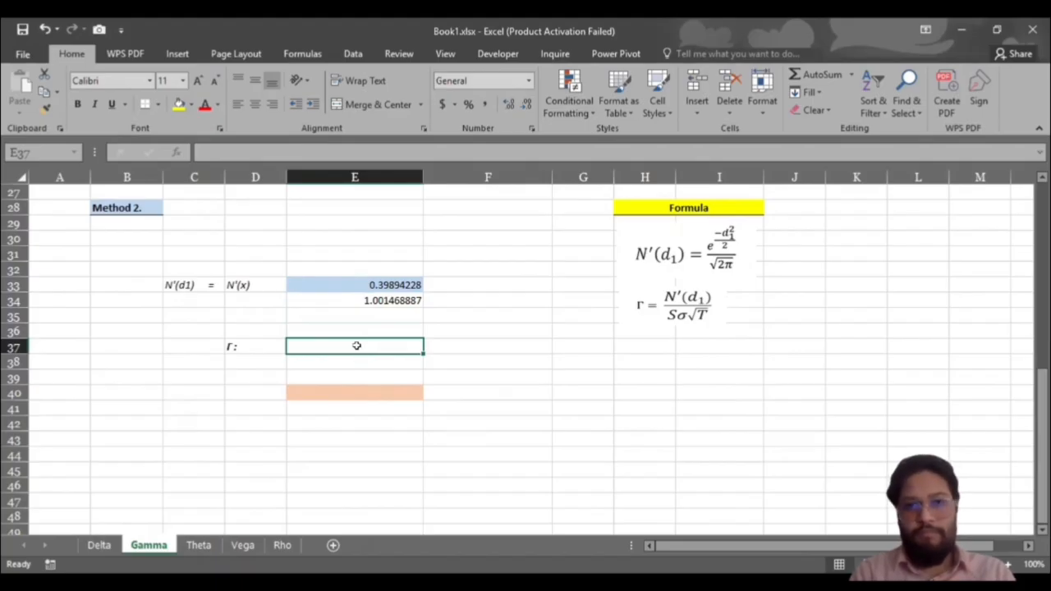
text(=)
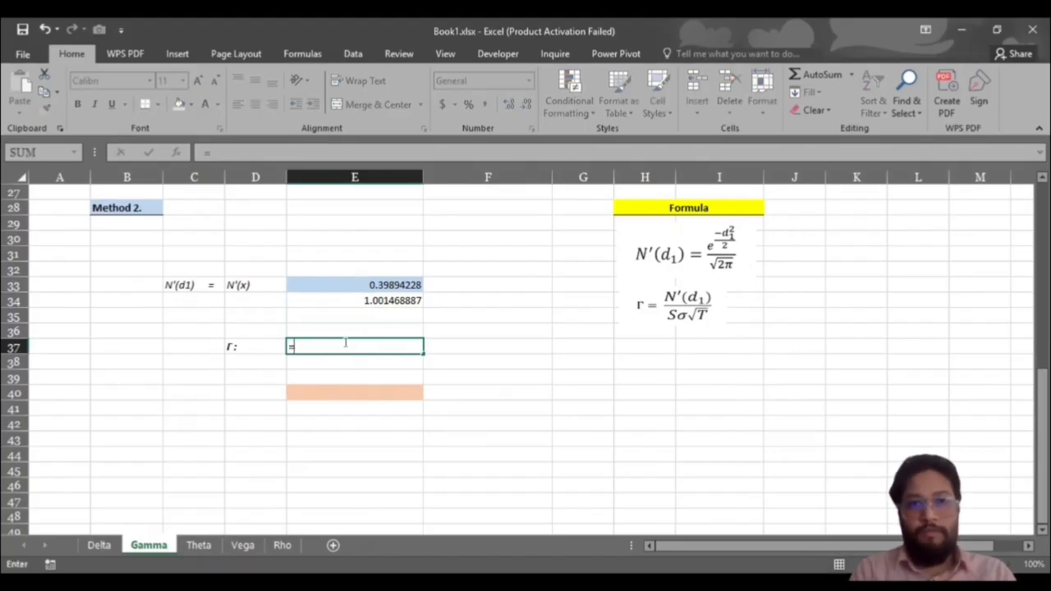
scroll(350, 299, up, 2)
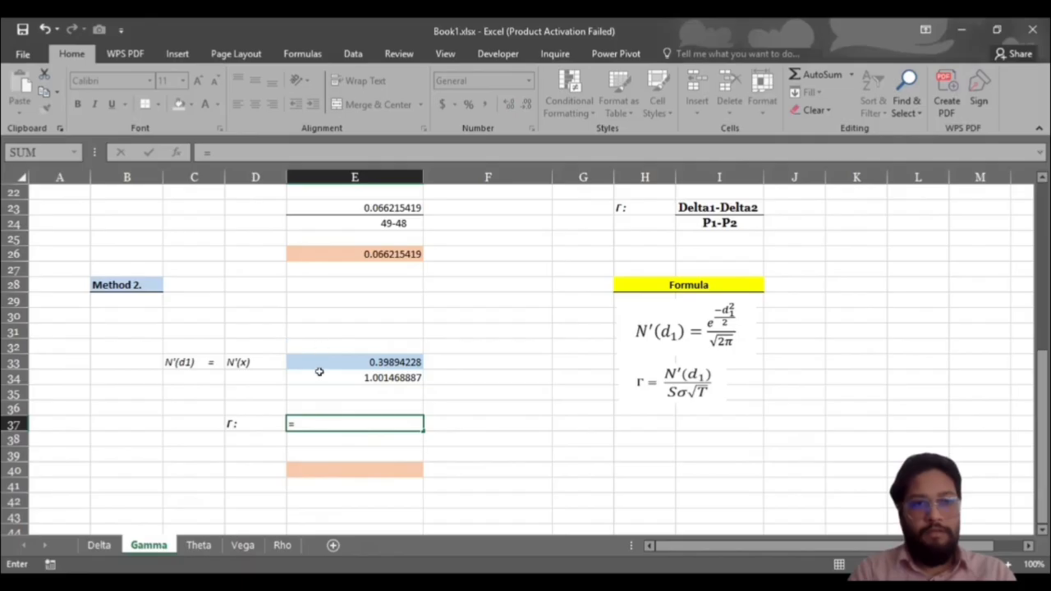
click(375, 361)
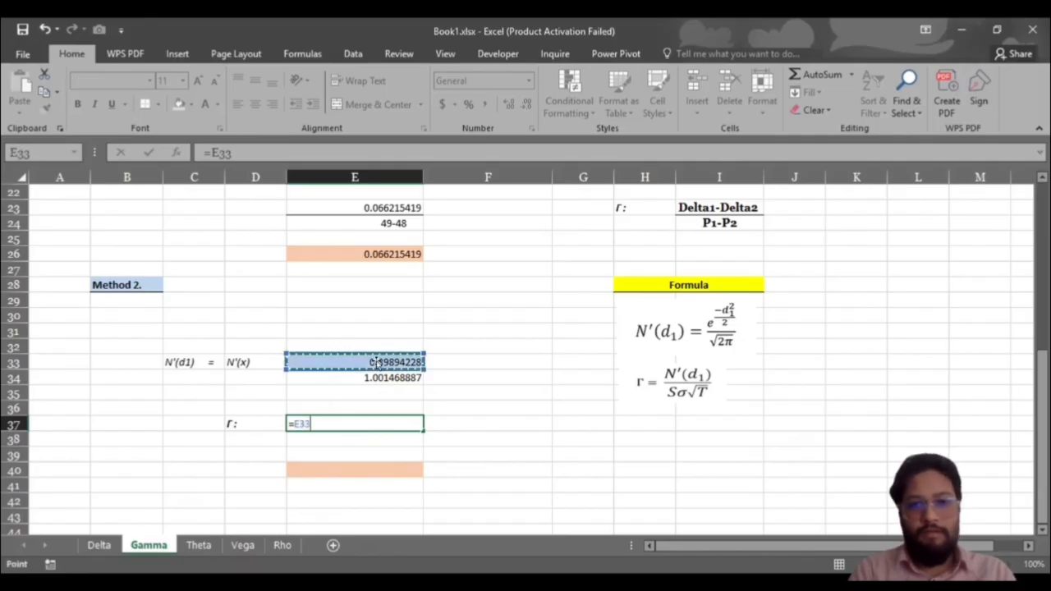
key(Return)
Calculate the Method 2 gamma denominator in E38 from So, σ and the time value with the formula =C6*F6*I7.
scroll(375, 361, down, 1)
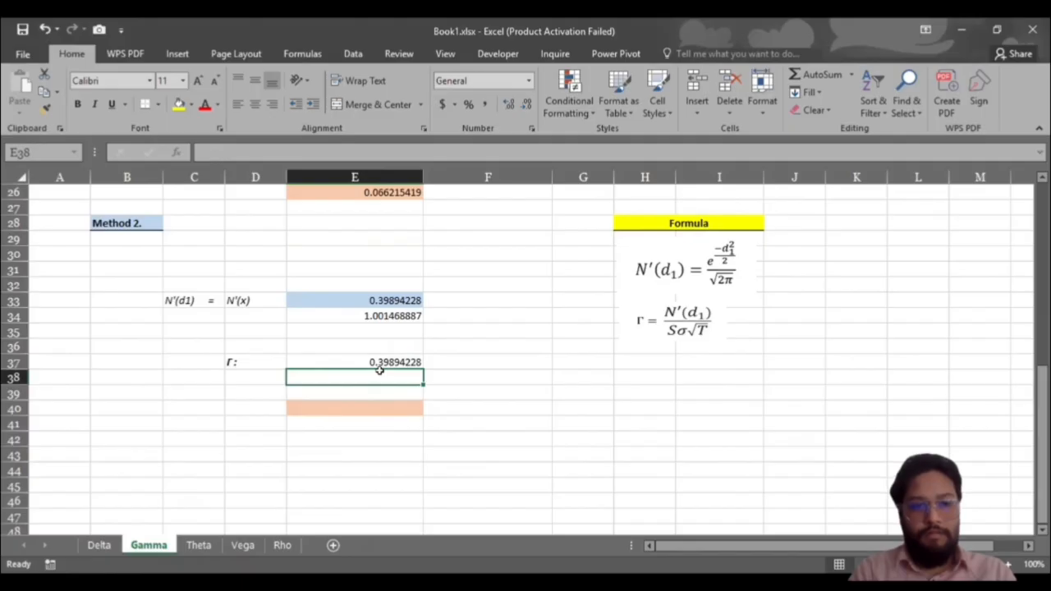
text(=)
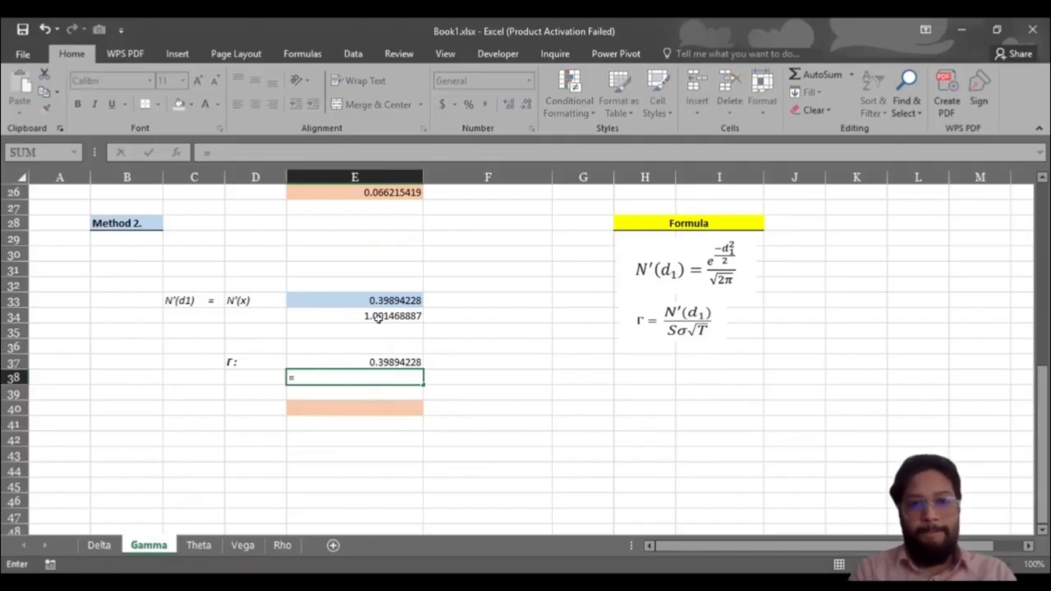
scroll(378, 319, up, 4)
scroll(377, 320, up, 2)
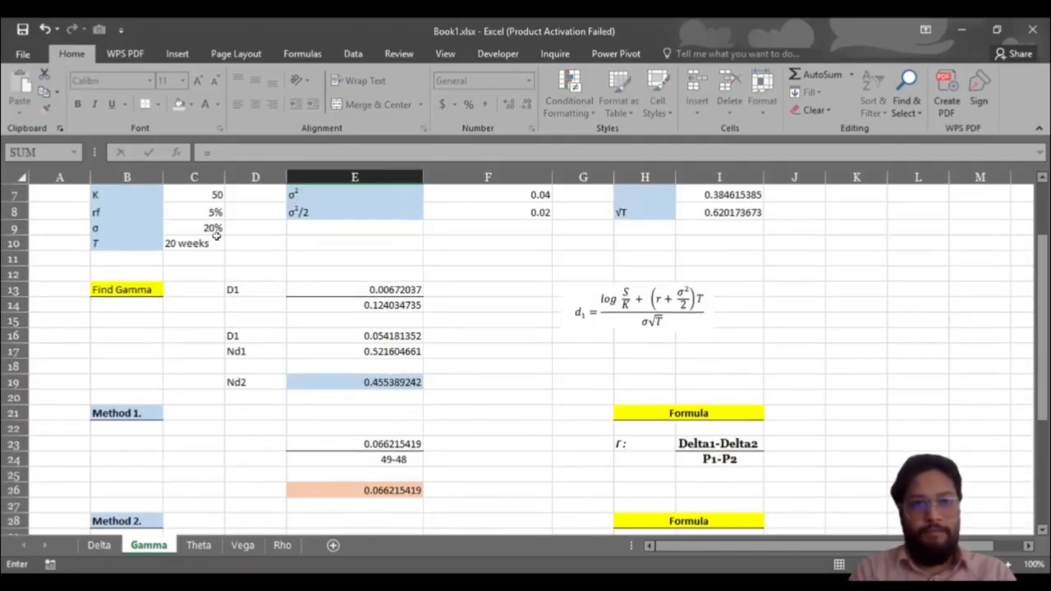
scroll(190, 223, up, 1)
click(189, 223)
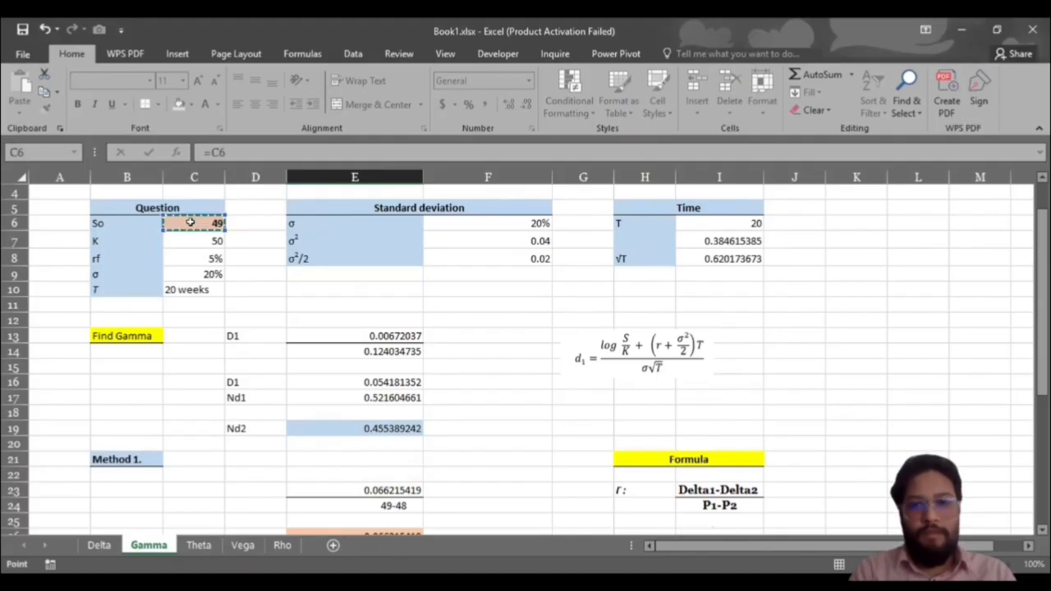
text(*)
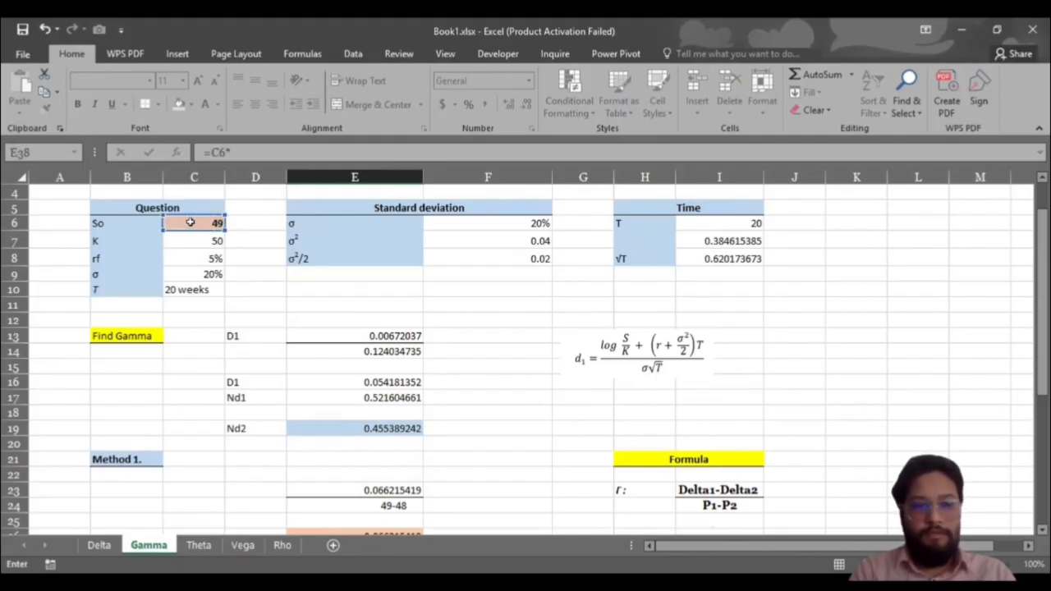
click(526, 221)
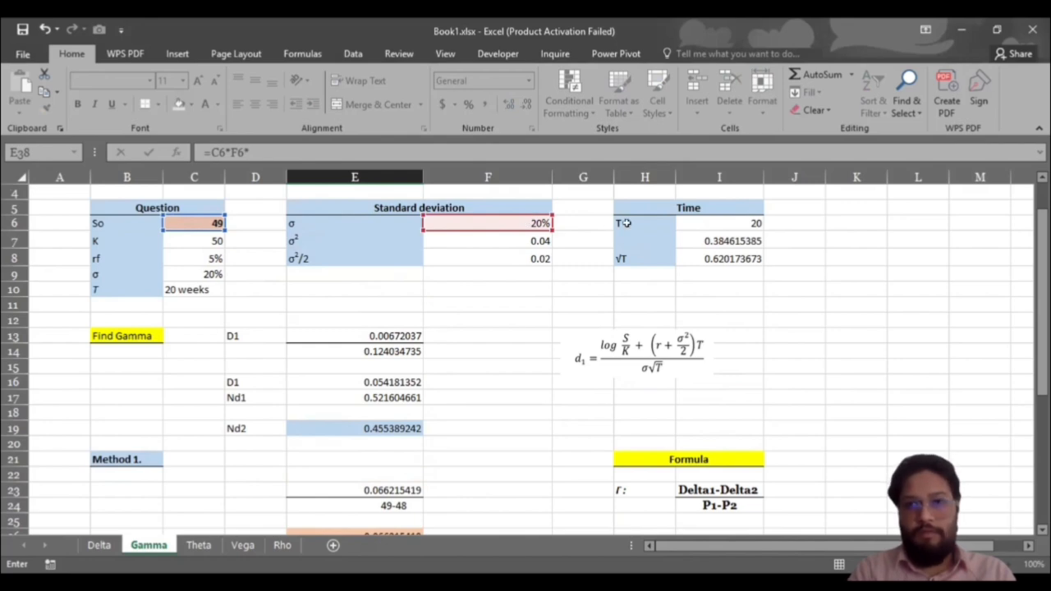
click(716, 241)
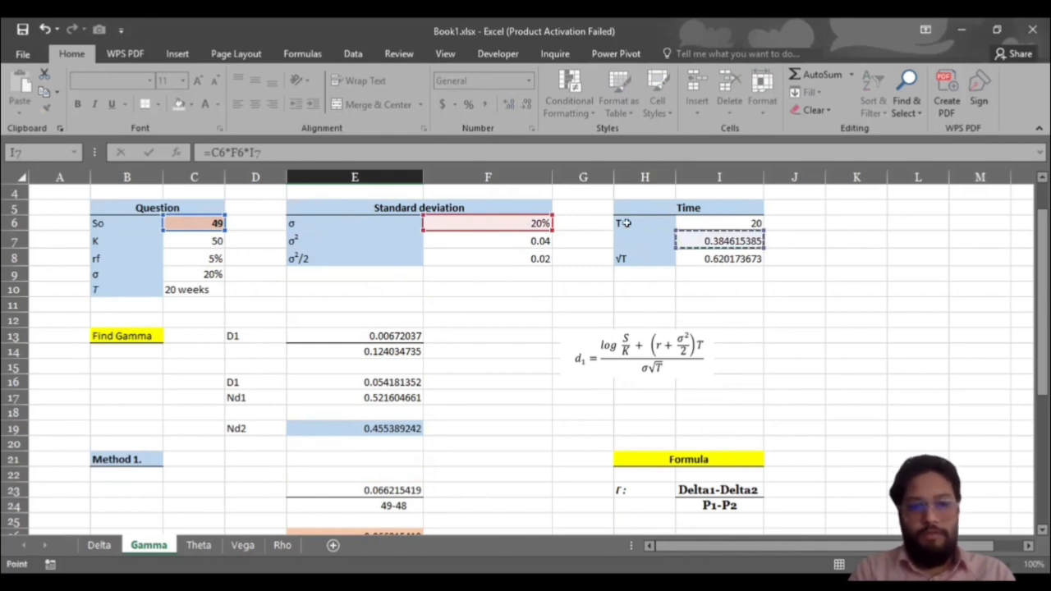
key(Return)
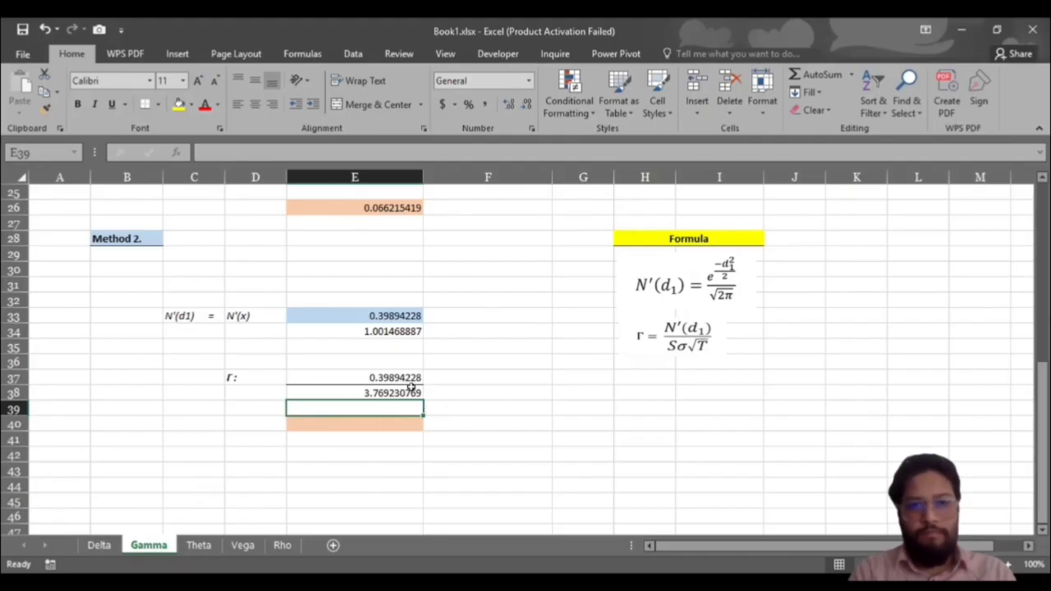
Calculate the Method 2 gamma in E40 by dividing the numerator by the denominator with the formula =E37/E38.
click(383, 422)
text(=)
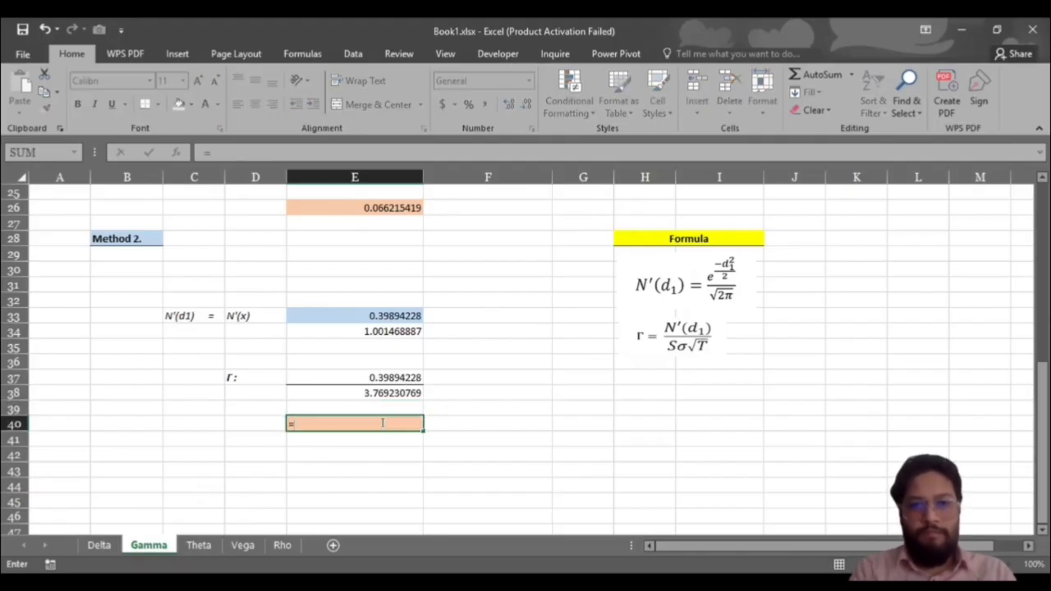
click(388, 371)
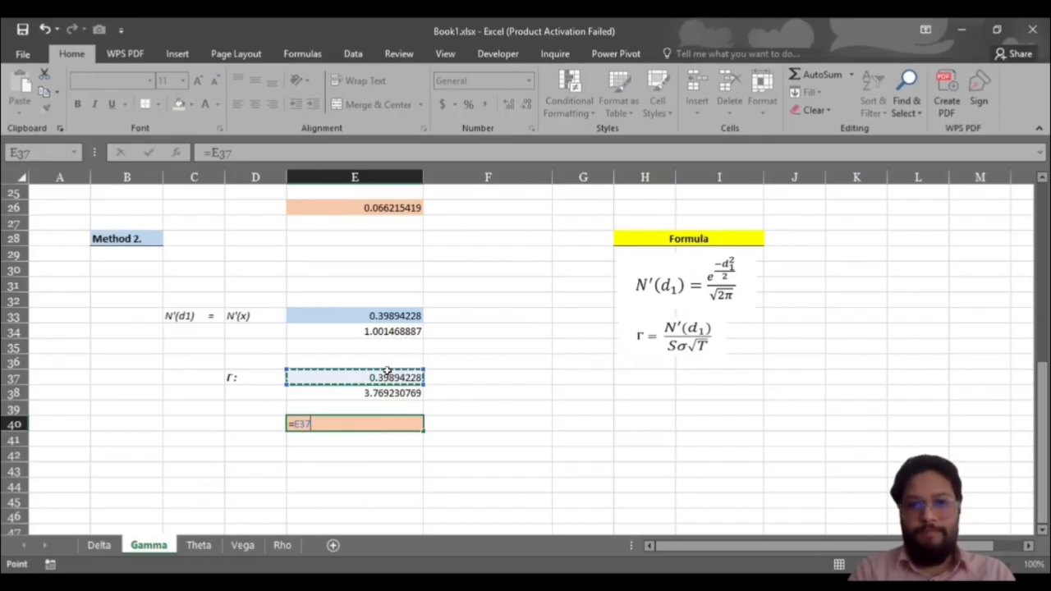
text(/)
click(382, 387)
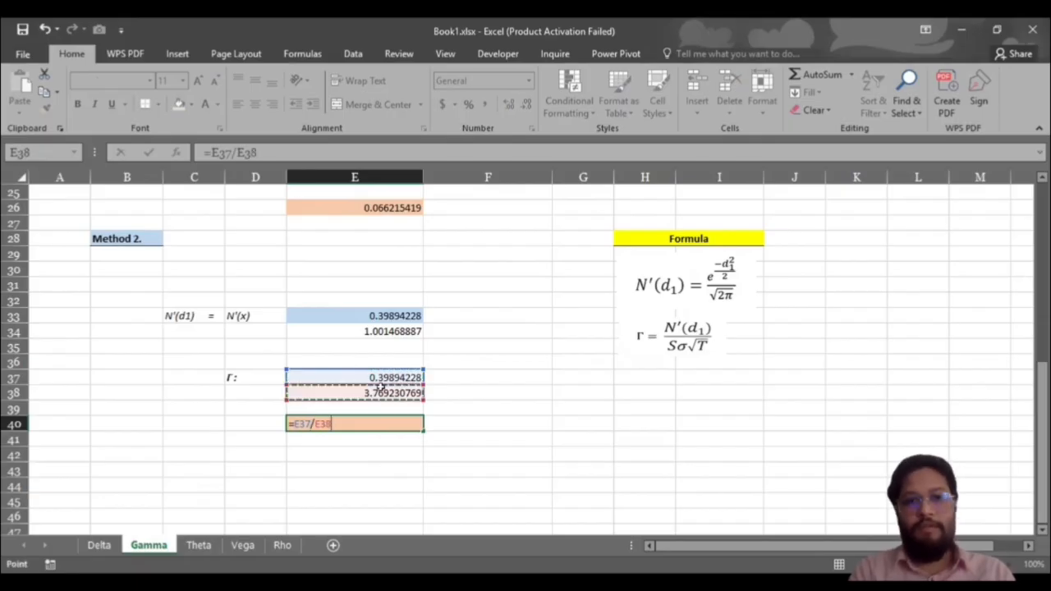
key(Return)
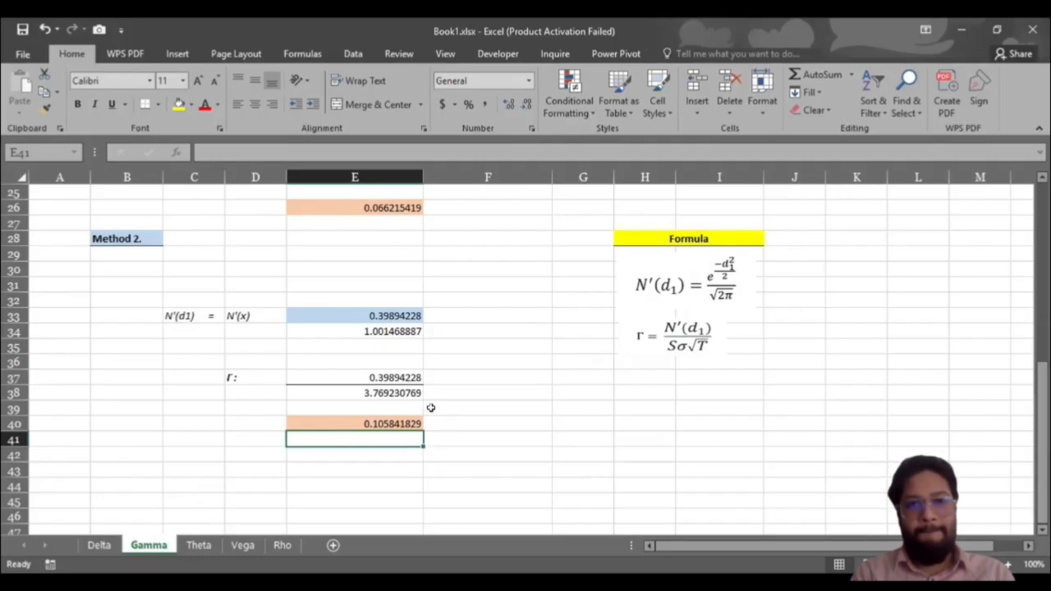
Check which input cells the Method 2 gamma denominator in E38 refers to and inspect the √T formula in I8.
click(404, 392)
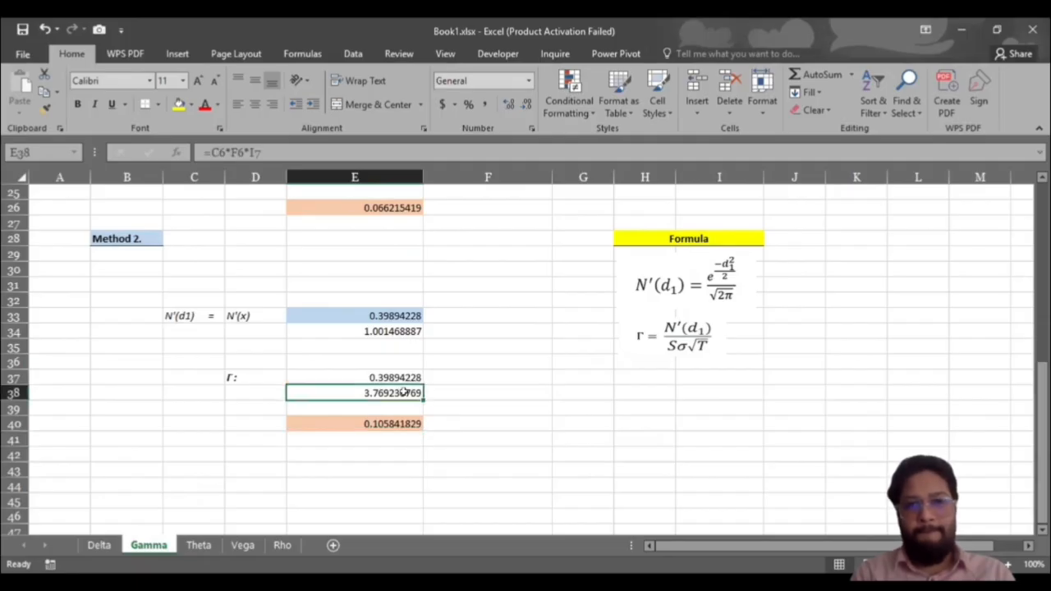
double_click(404, 392)
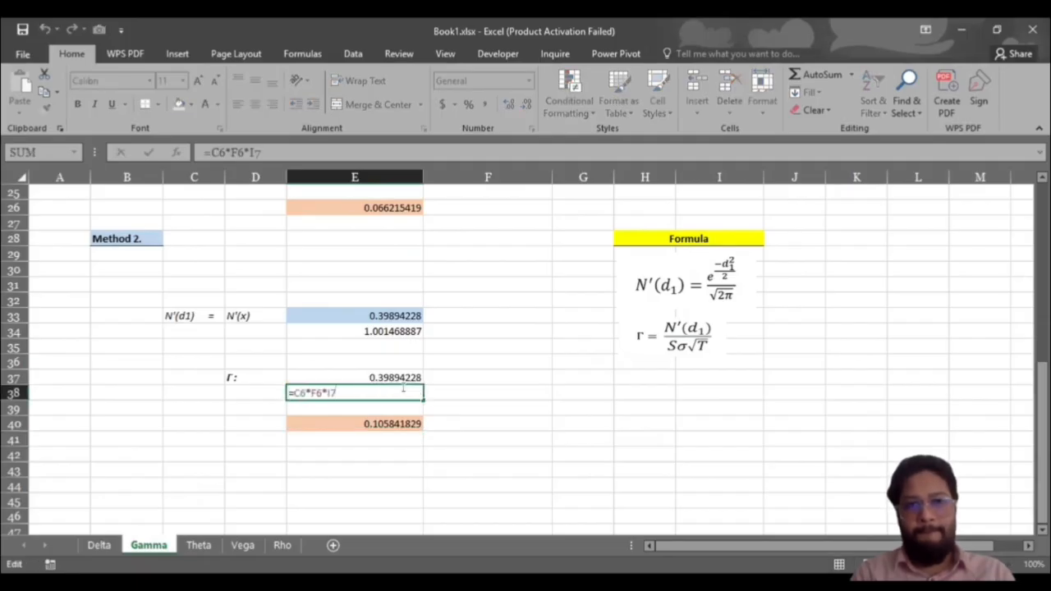
scroll(472, 365, up, 6)
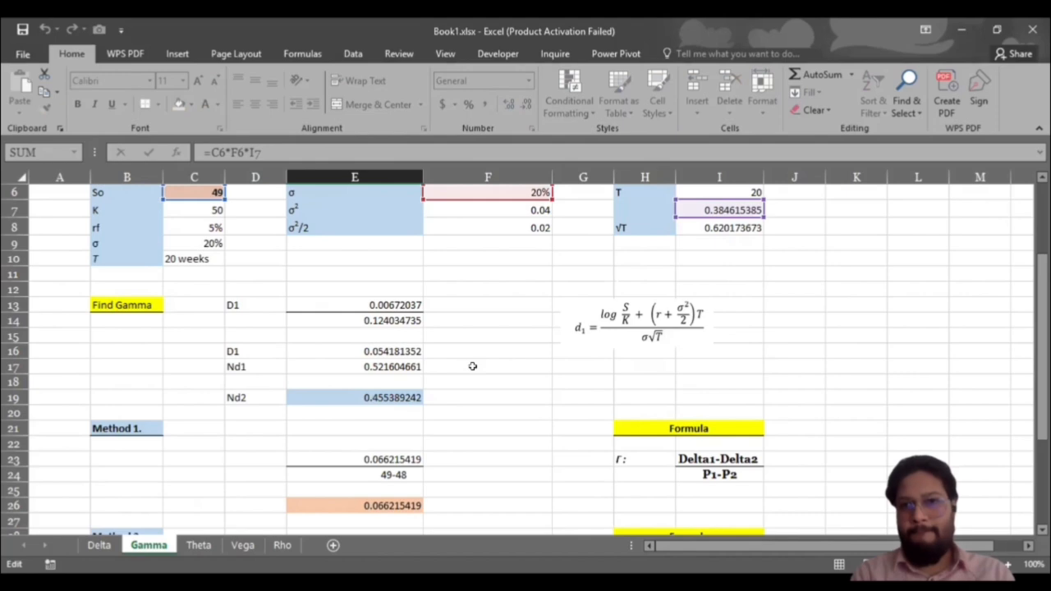
scroll(472, 365, up, 2)
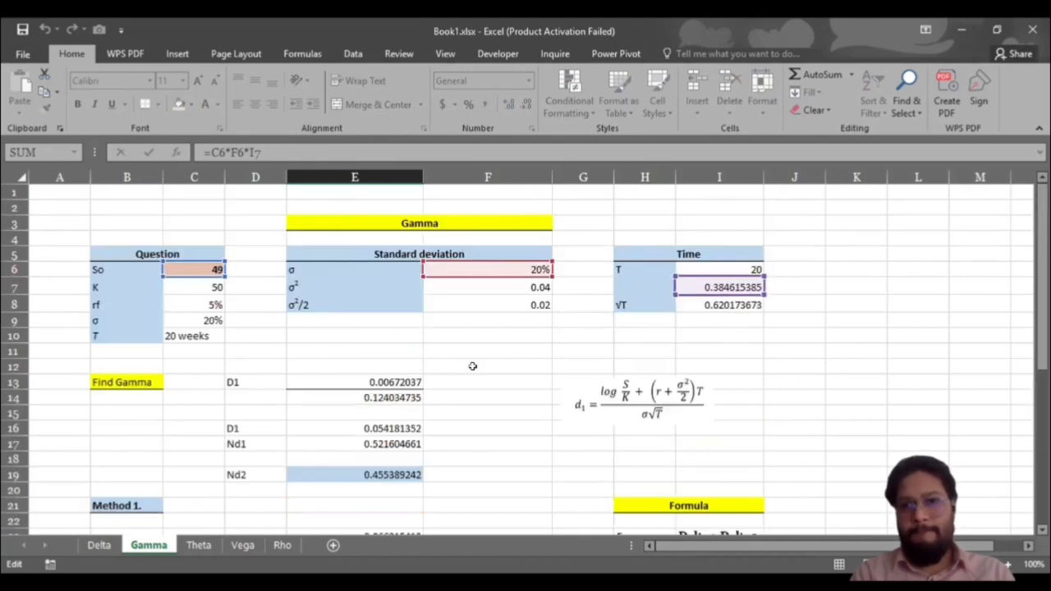
key(Return)
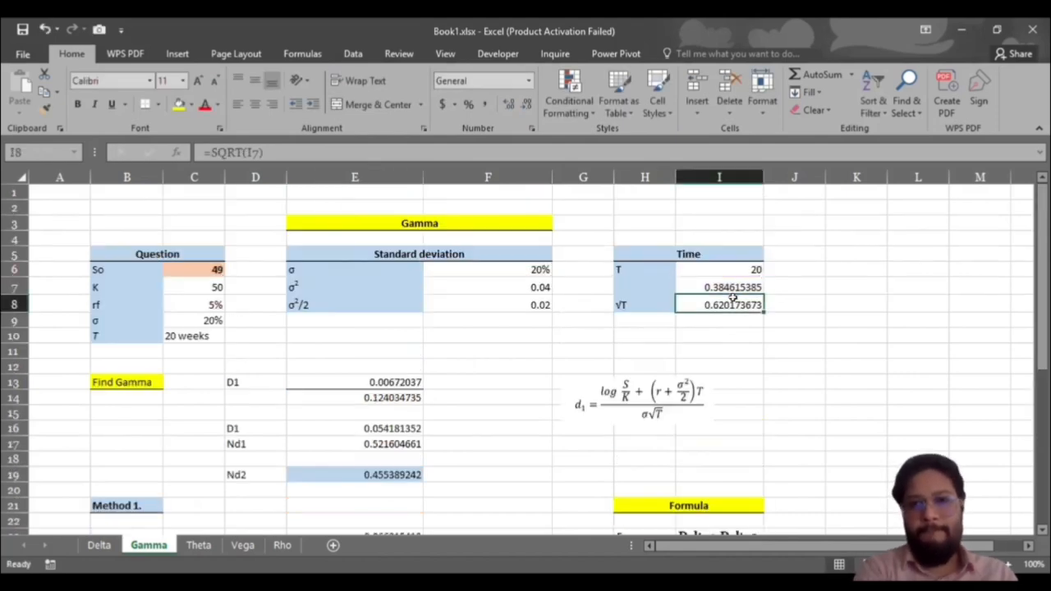
scroll(732, 298, down, 7)
scroll(732, 298, down, 1)
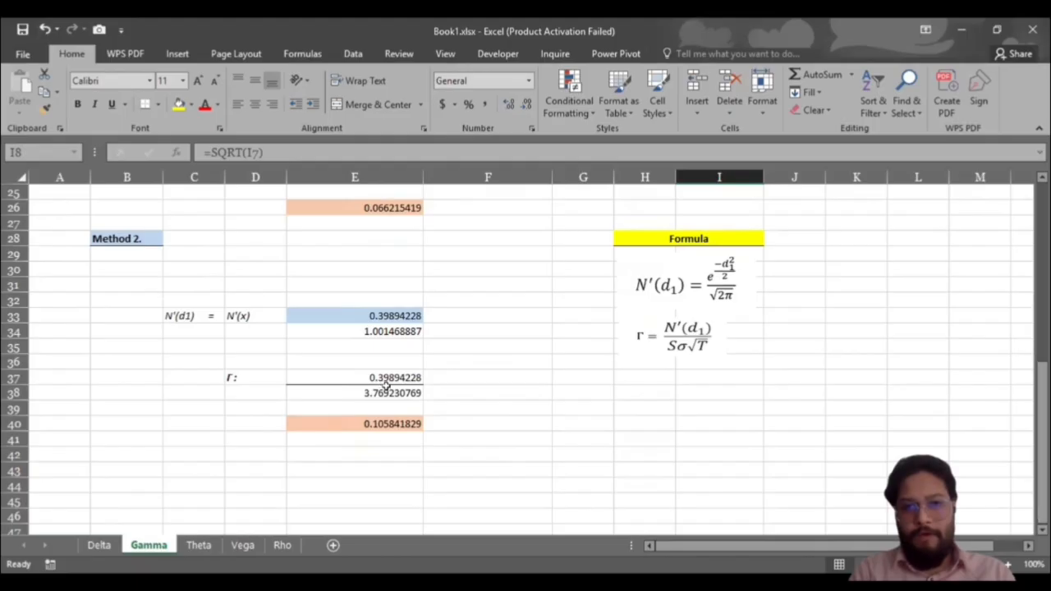
Correct the Method 2 gamma denominator in E38 to use √T, making the formula =C6*F6*I8.
click(391, 392)
double_click(391, 392)
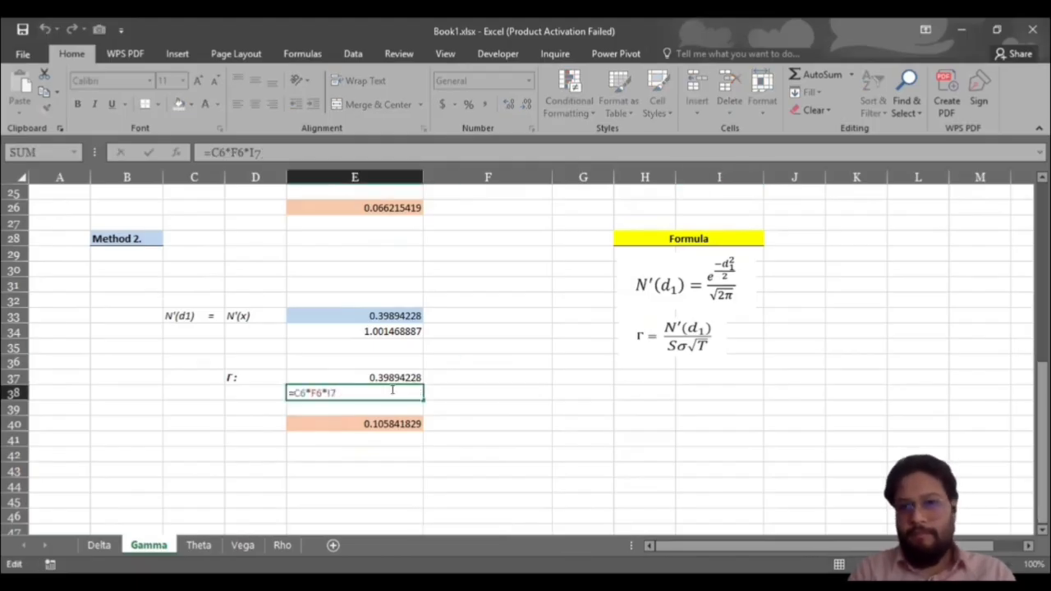
key(BackSpace)
key(BackSpace)
scroll(522, 368, up, 8)
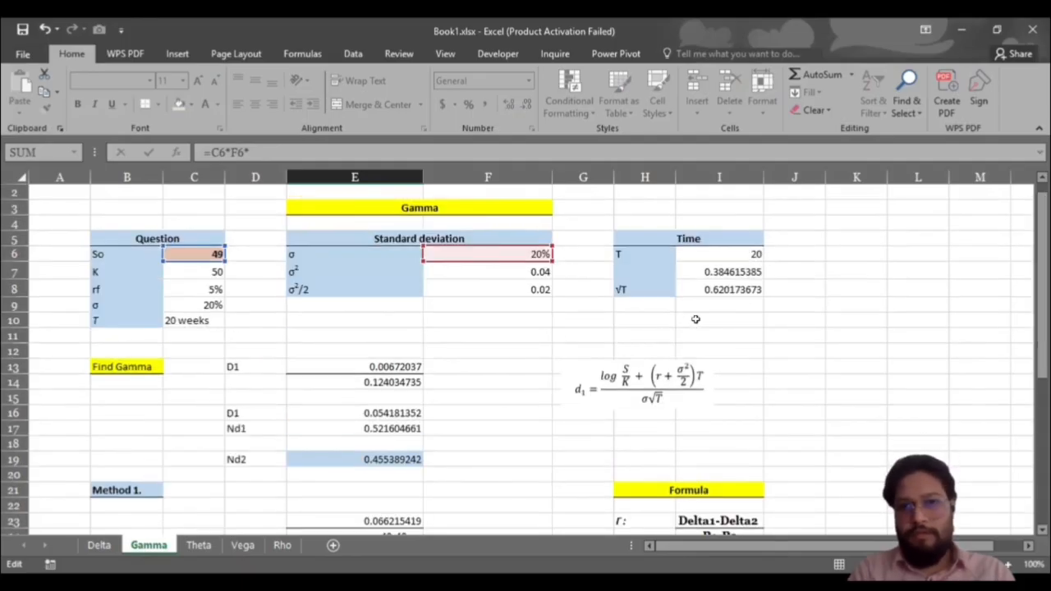
text(I8)
key(Return)
scroll(440, 360, down, 5)
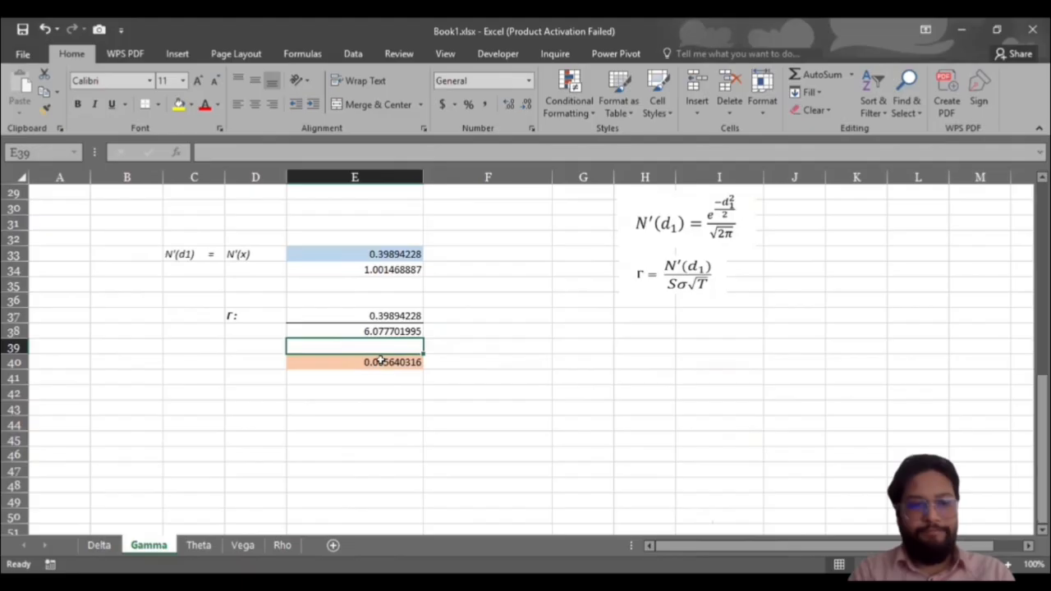
Compare the Method 2 gamma in E40 with the Method 1 gamma in E26.
click(399, 407)
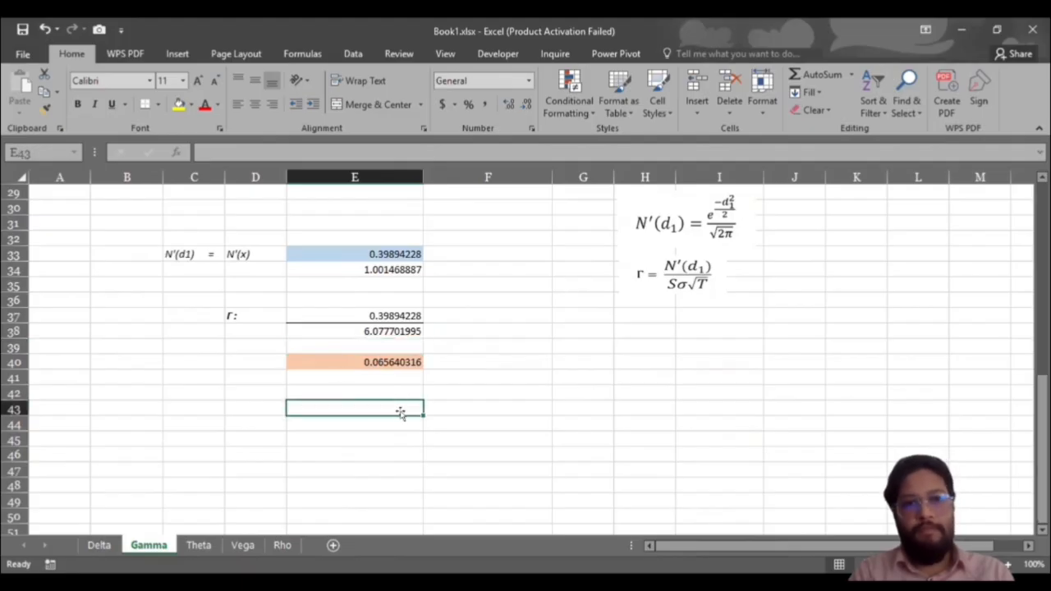
scroll(472, 359, up, 4)
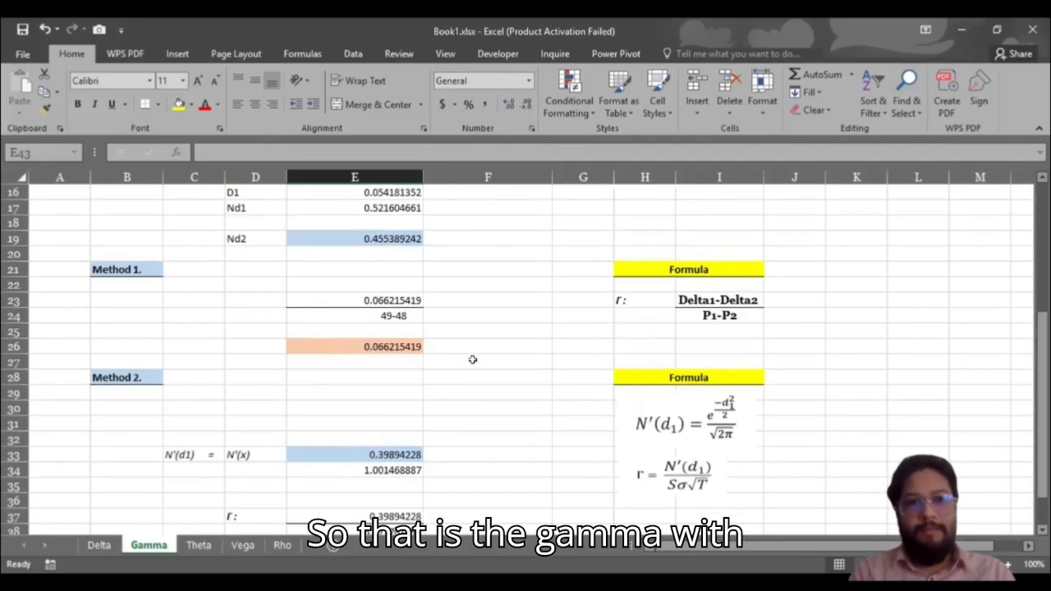
scroll(399, 368, down, 4)
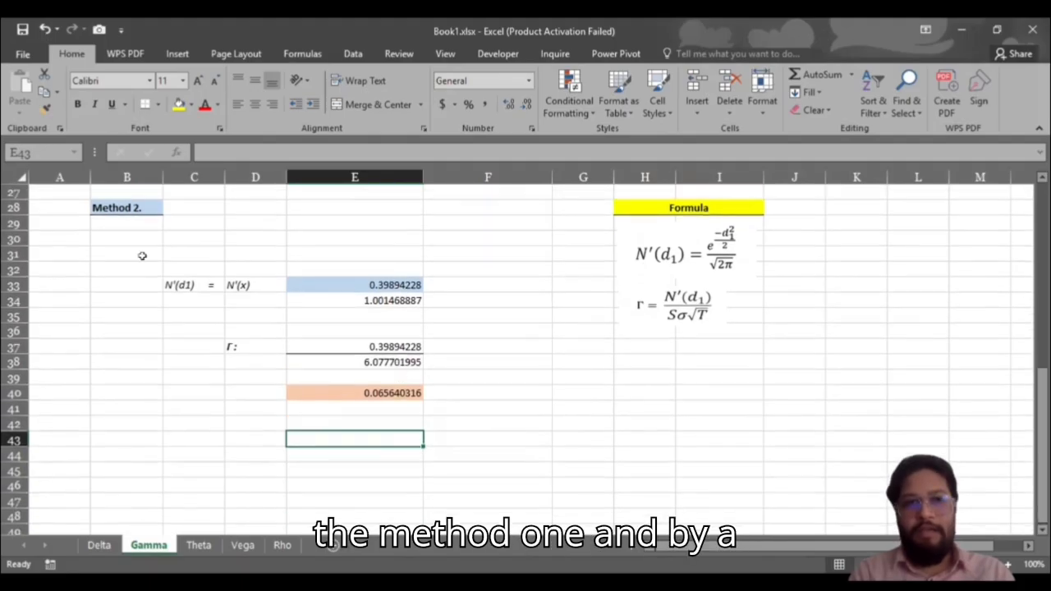
scroll(501, 336, up, 1)
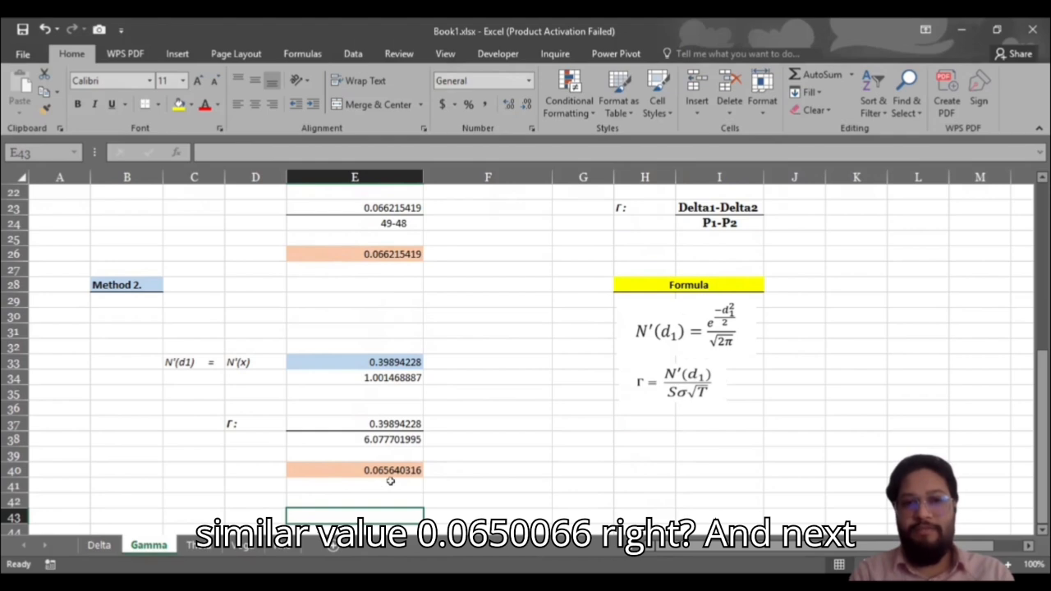
Switch to the Theta sheet and review its inputs, the theta call and put formulas, and the d2 calculation layout.
click(198, 550)
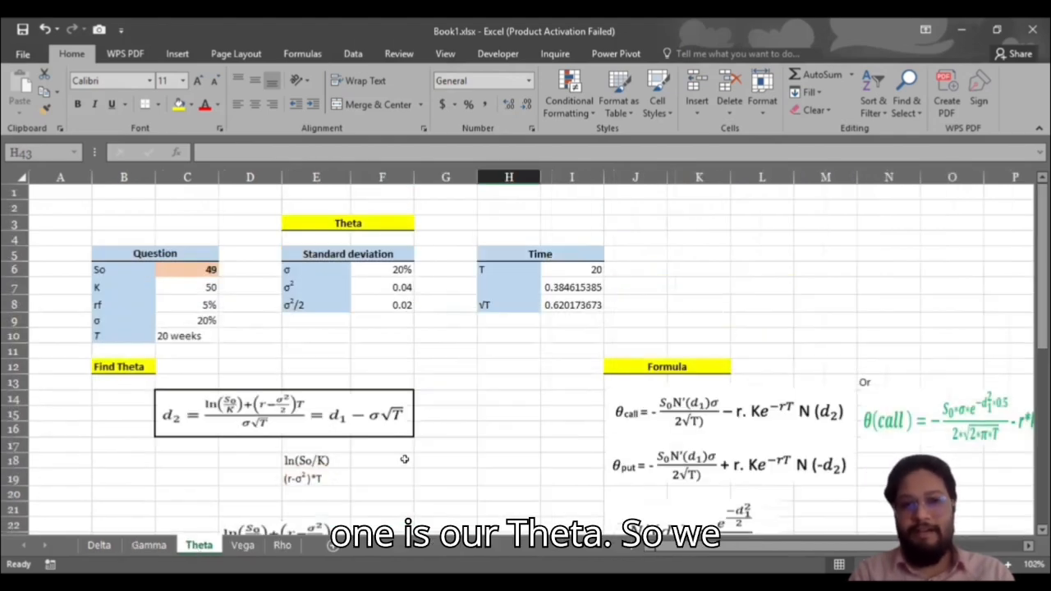
scroll(404, 459, down, 2)
scroll(404, 459, right, 3)
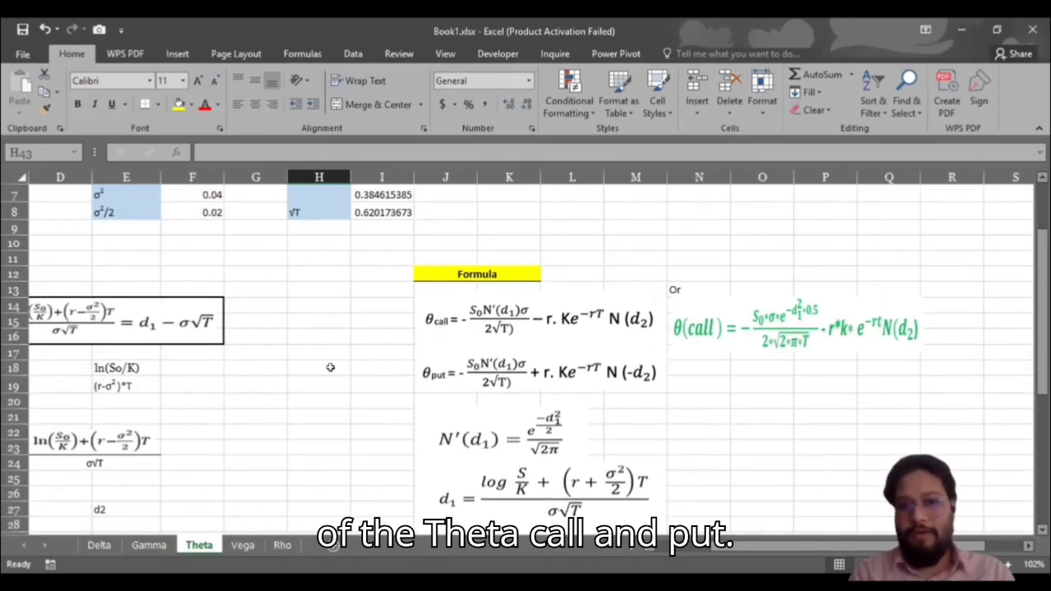
scroll(330, 367, down, 3)
scroll(330, 367, up, 5)
scroll(330, 367, left, 3)
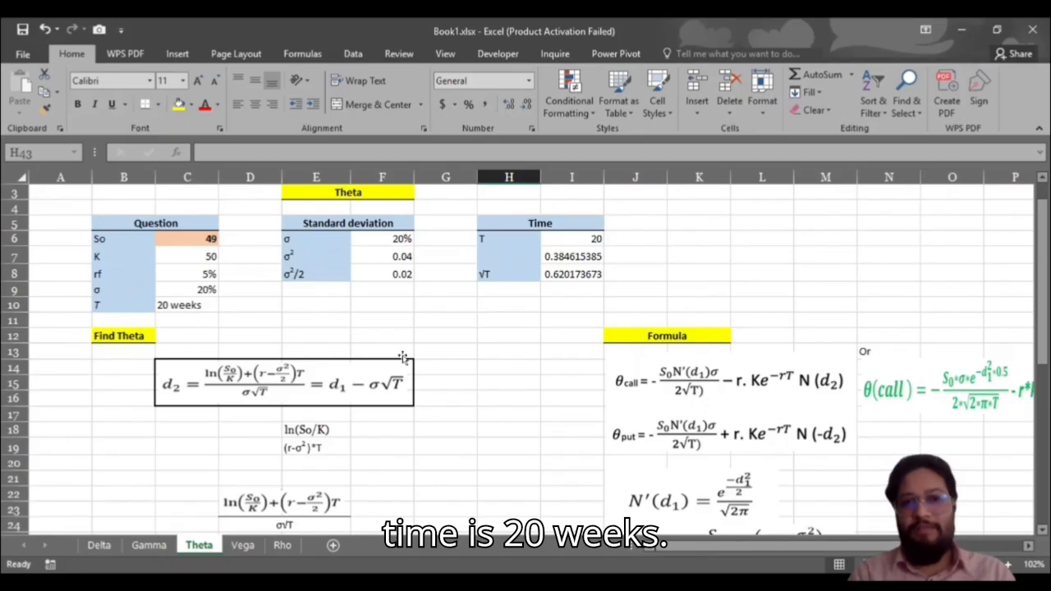
scroll(403, 358, down, 2)
scroll(402, 358, up, 1)
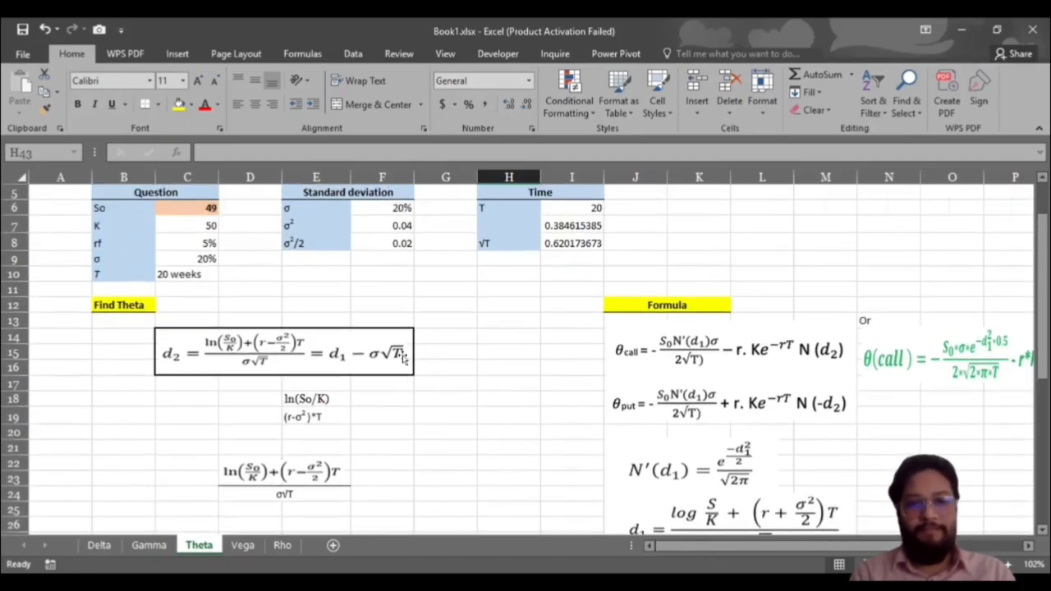
scroll(402, 358, down, 3)
scroll(402, 355, down, 1)
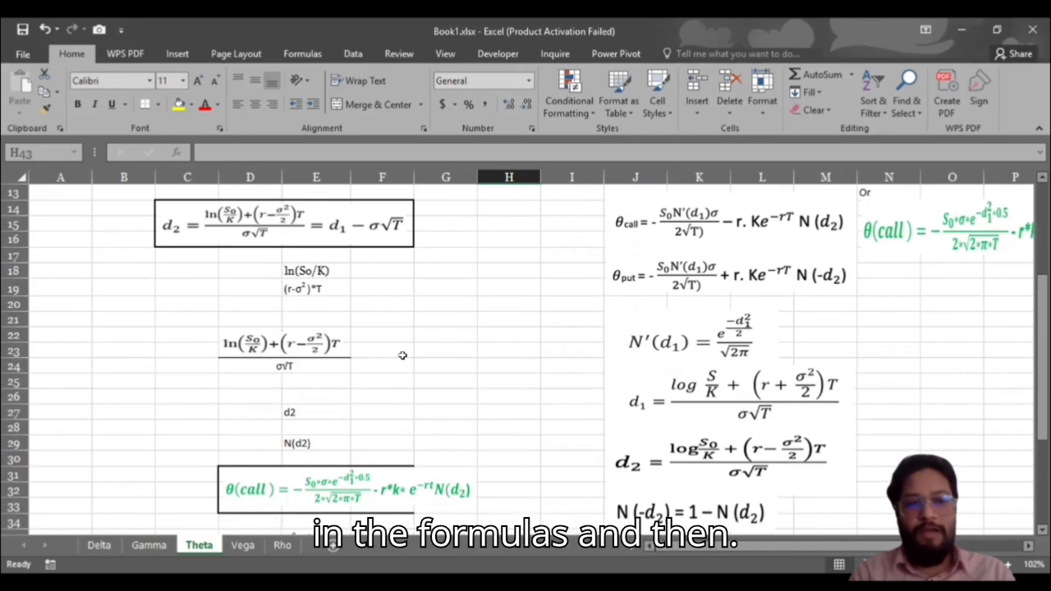
Calculate ln(So/K) in F18 of the Theta sheet from So and K with the formula =LN(C6/C7).
click(387, 268)
text(=)
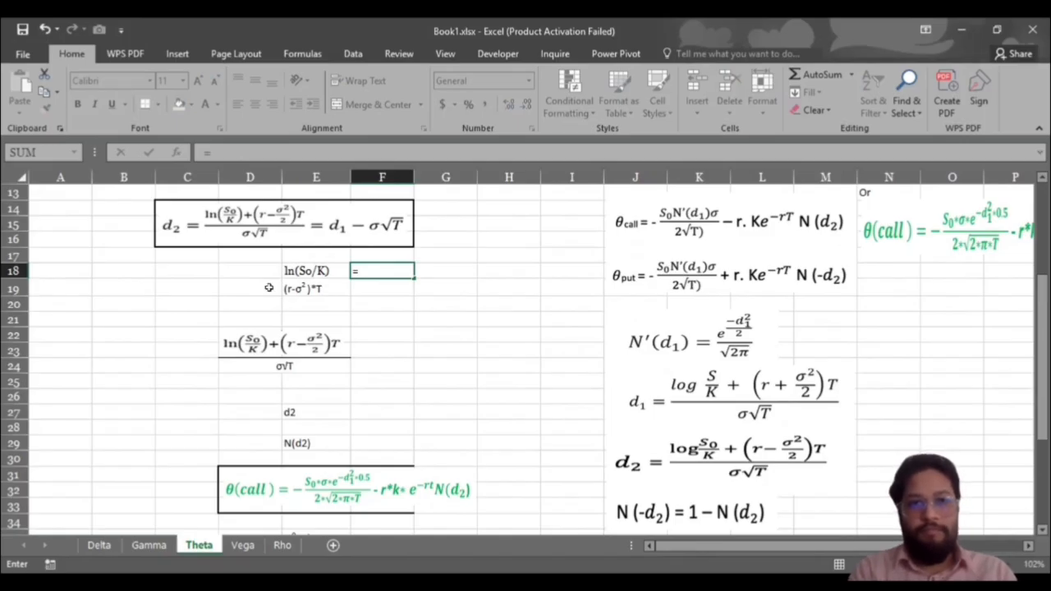
text(LN()
click(207, 283)
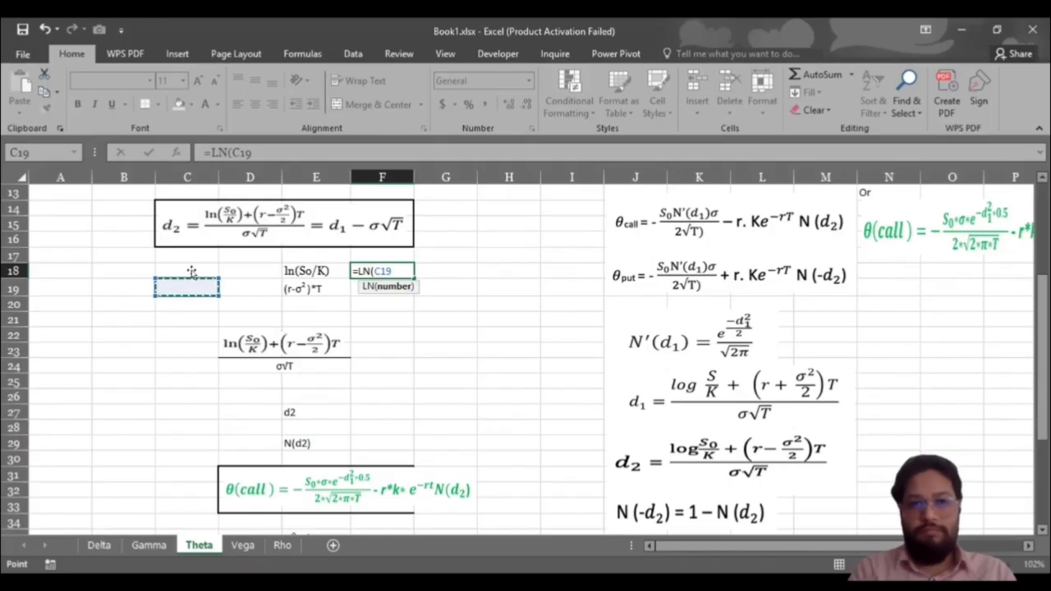
scroll(191, 271, up, 4)
click(191, 271)
text(/)
click(191, 286)
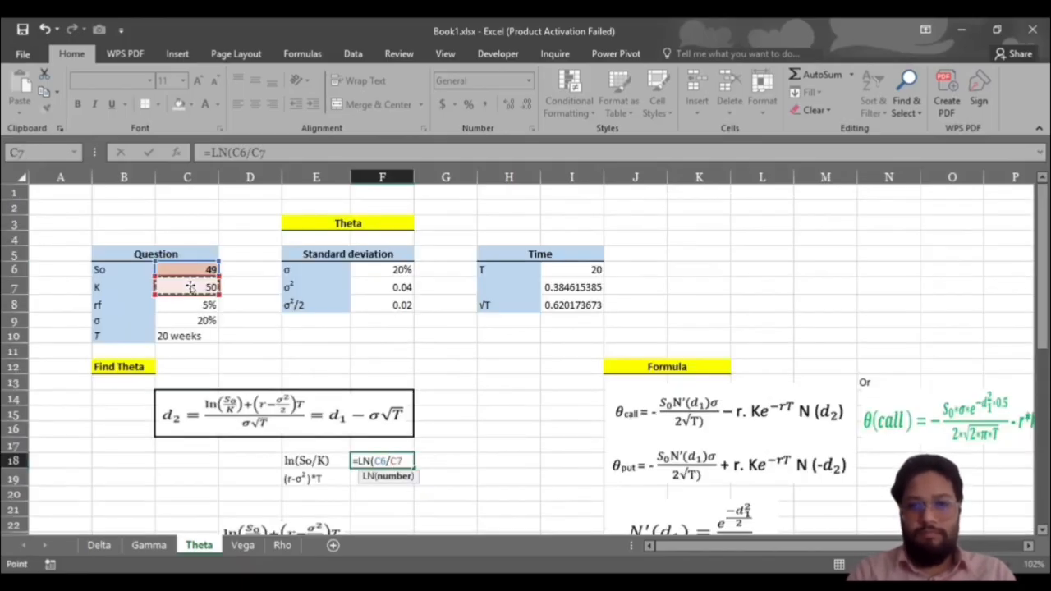
key(Return)
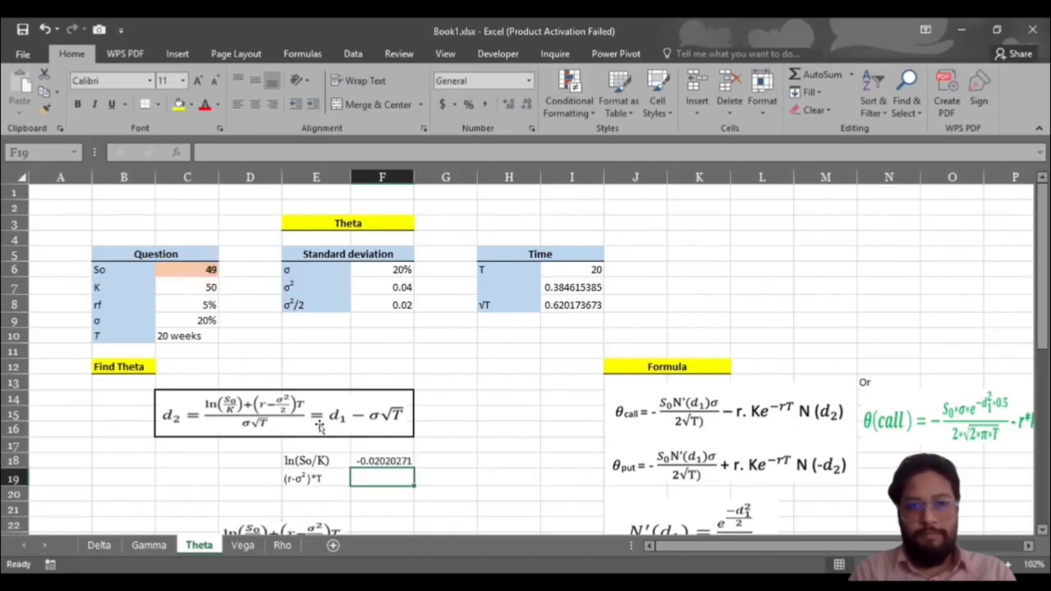
Calculate the (r-σ²/2)*T term in F19 from rf, σ² and T in years with the formula =(C8-(F7)/2)*I7.
text(=)
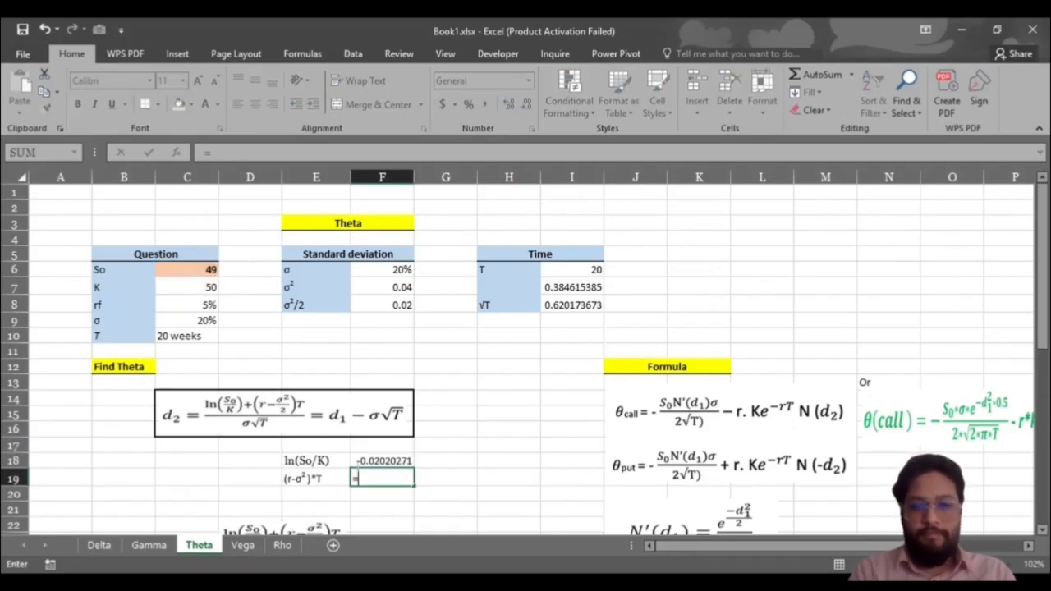
text(()
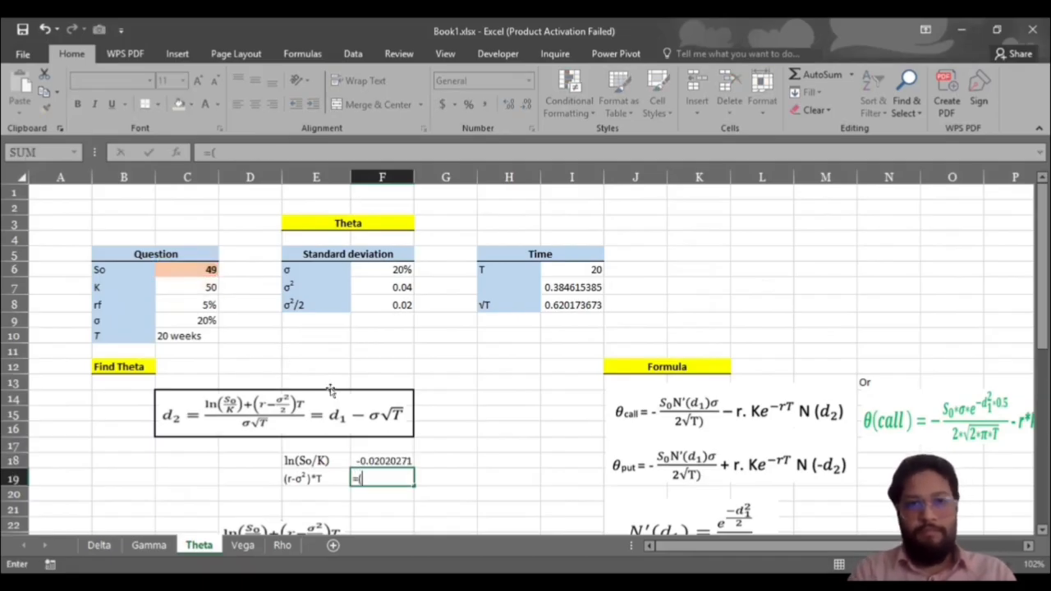
click(177, 300)
text(-()
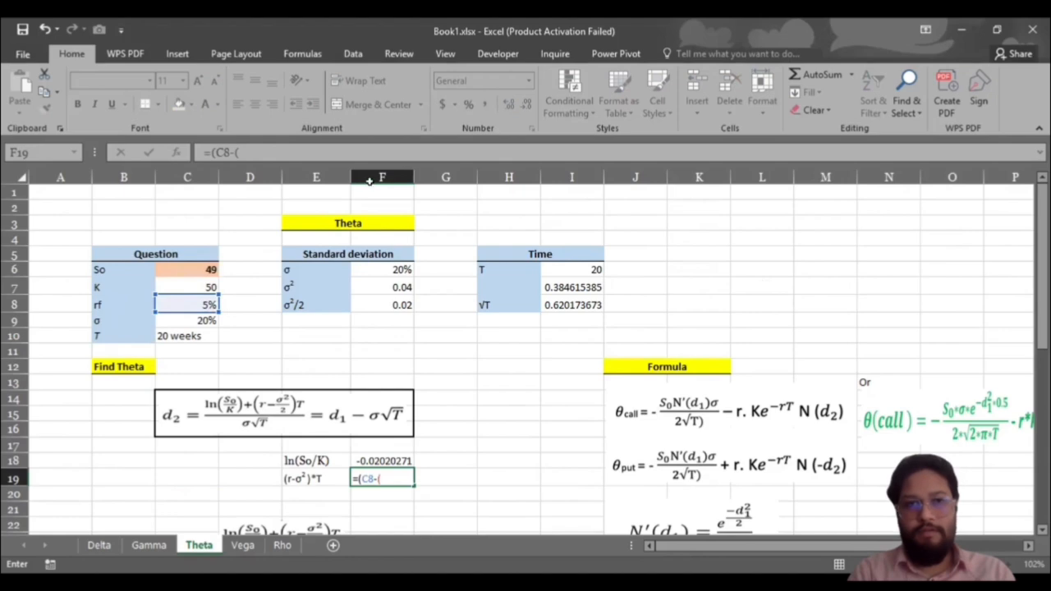
click(381, 287)
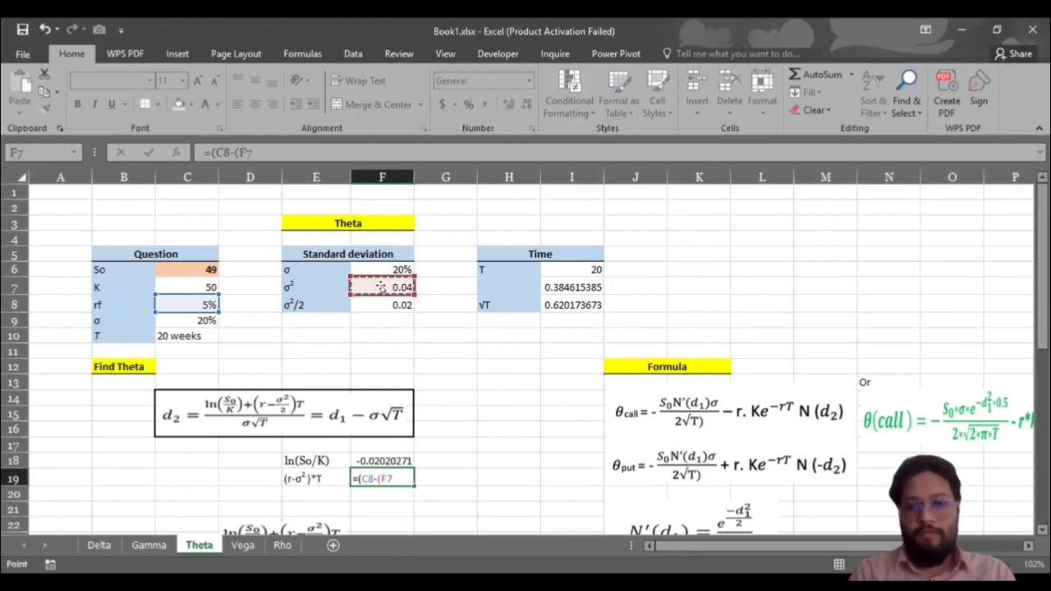
text(_)
key(BackSpace)
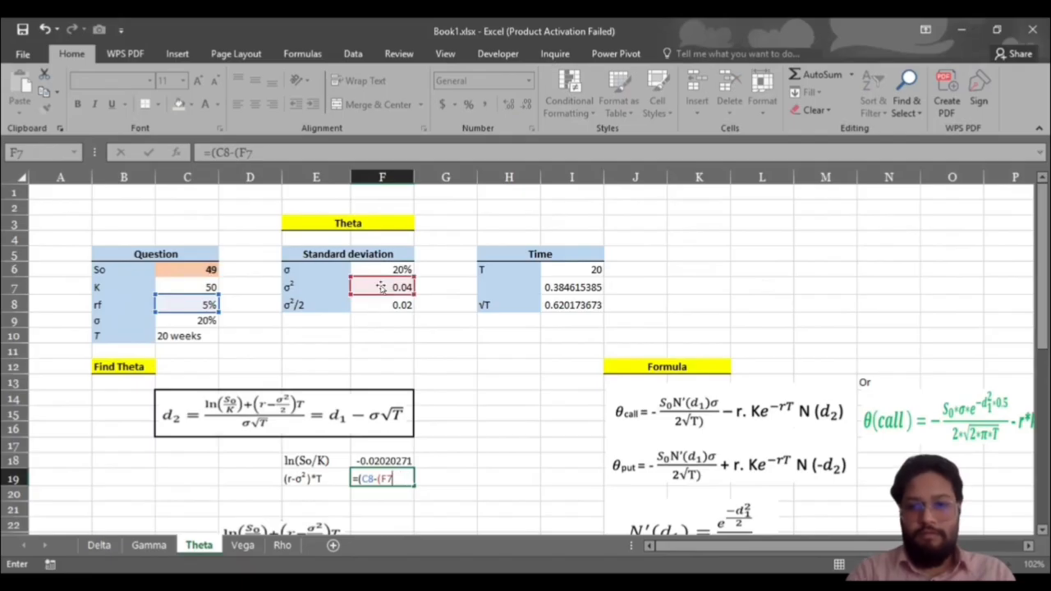
text())
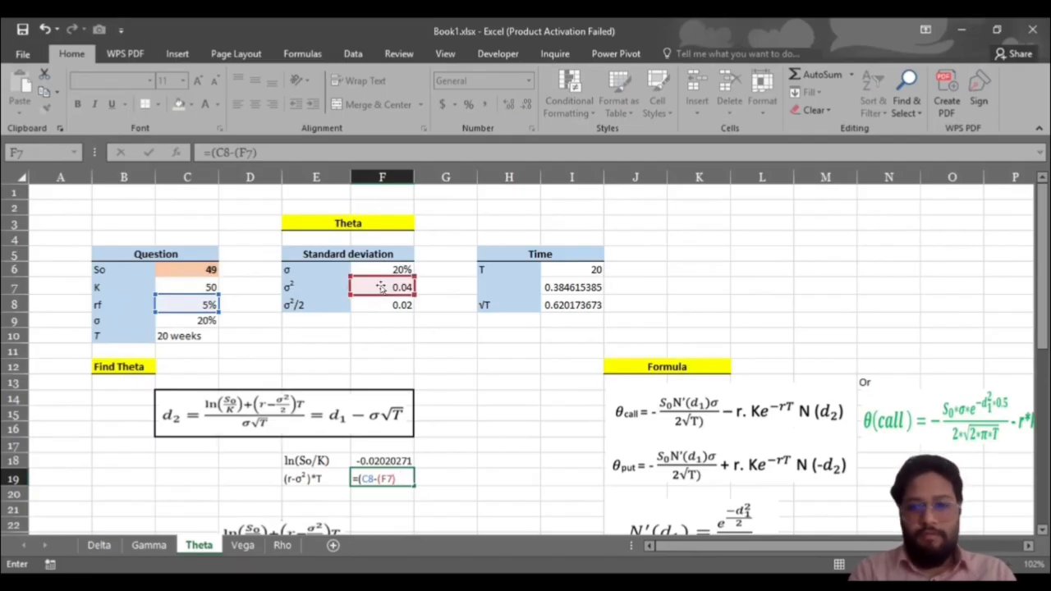
text(/2)
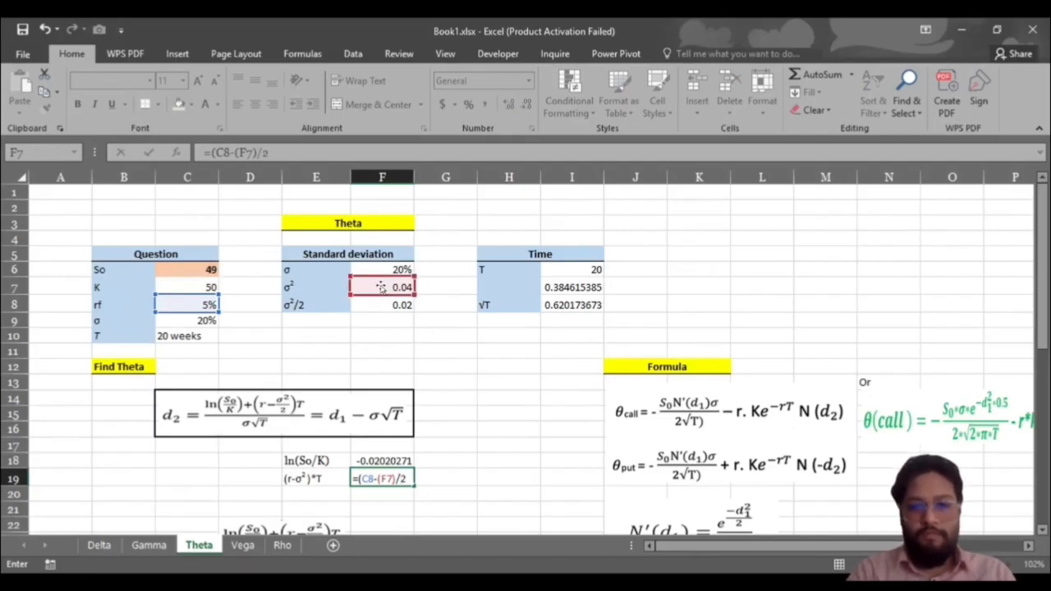
text(*)
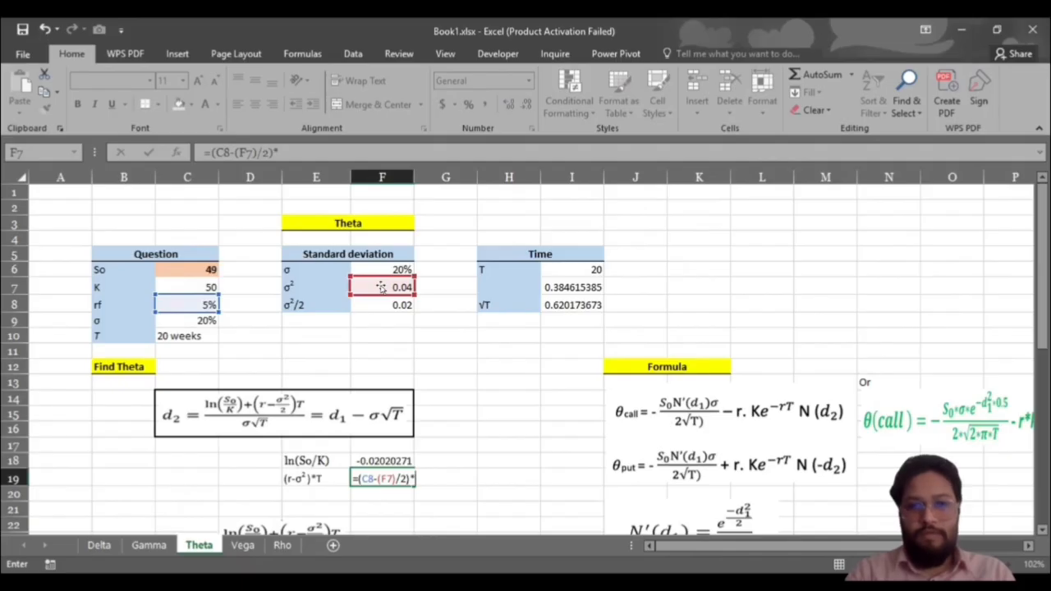
click(579, 281)
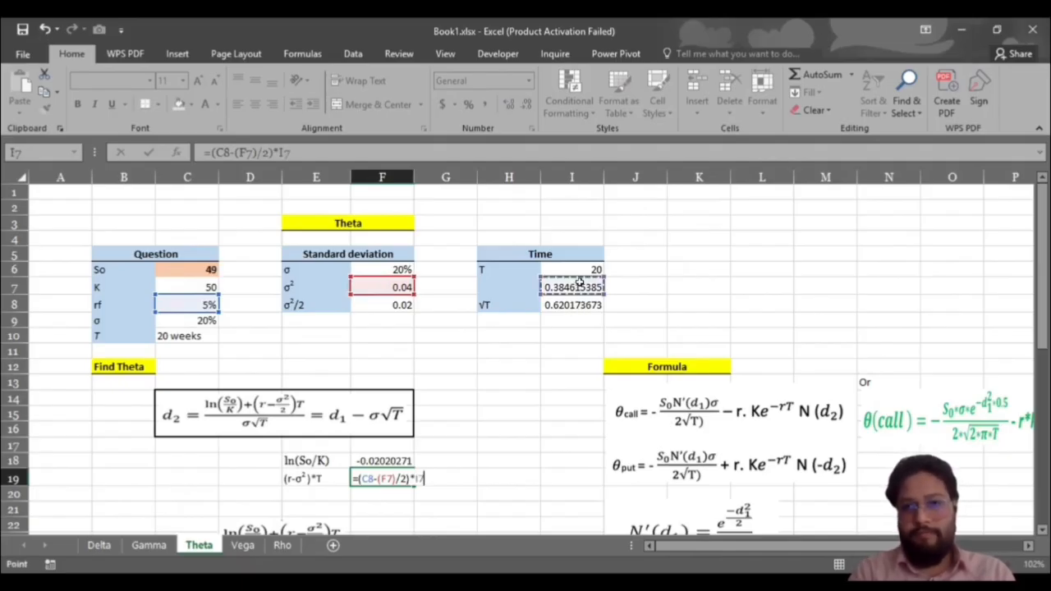
key(Return)
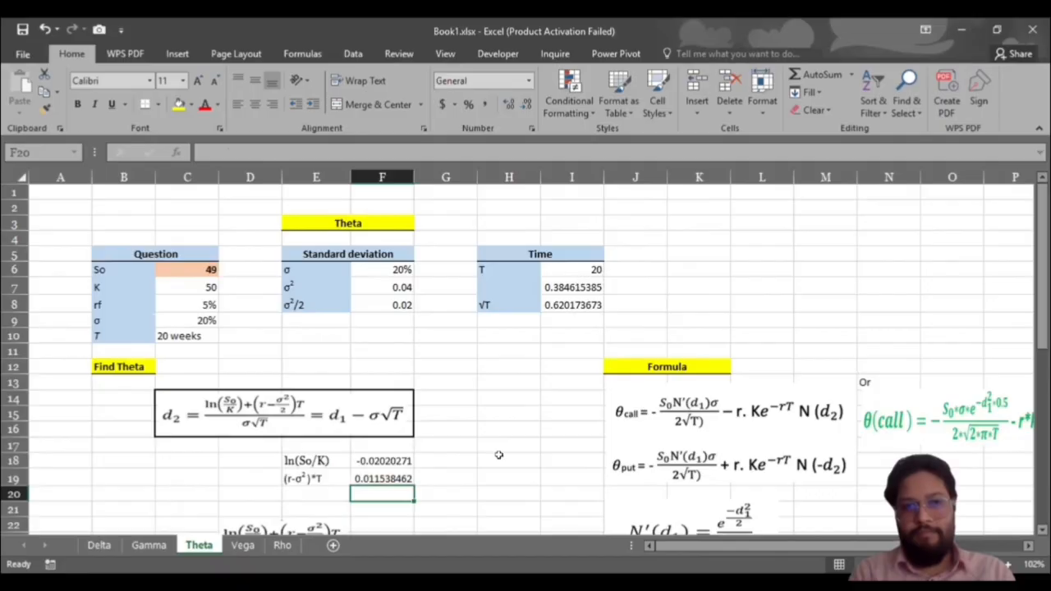
Calculate the d2 numerator in F23 by adding the ln(So/K) and drift terms with the formula =F18+F19.
scroll(498, 457, down, 3)
scroll(486, 420, down, 1)
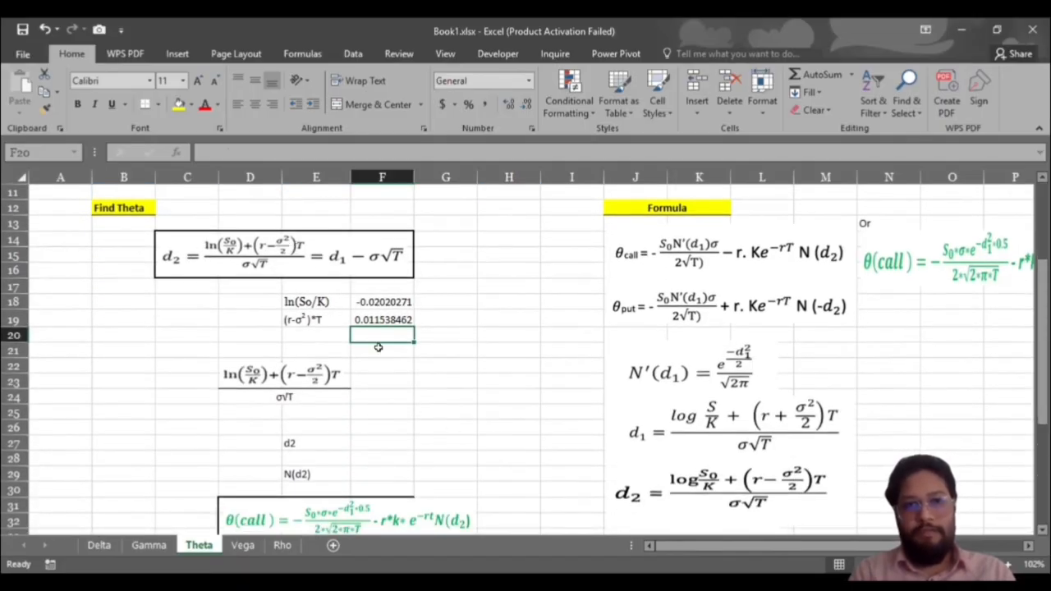
scroll(379, 373, down, 1)
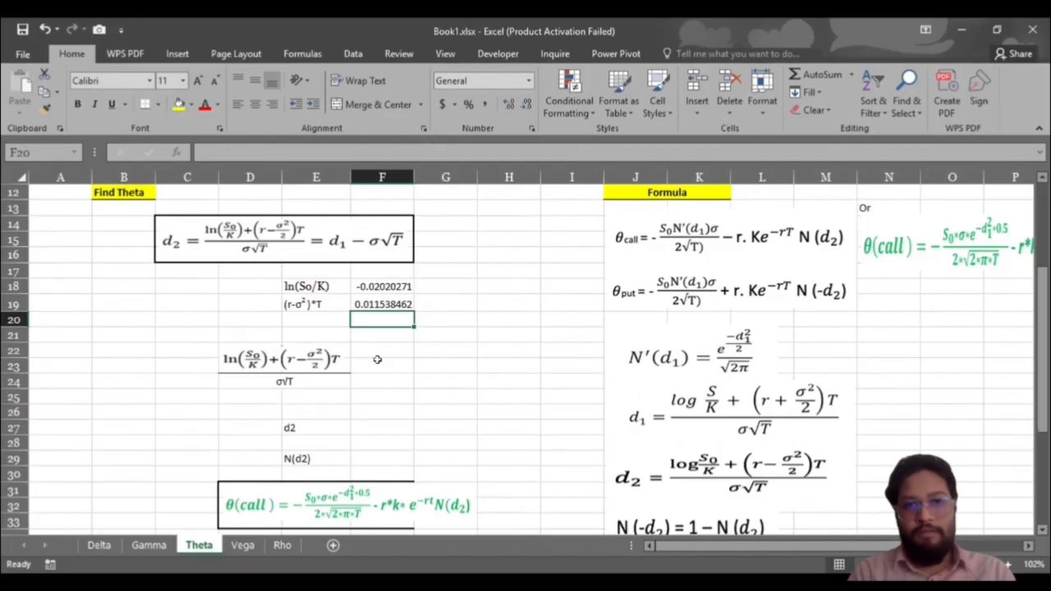
click(377, 360)
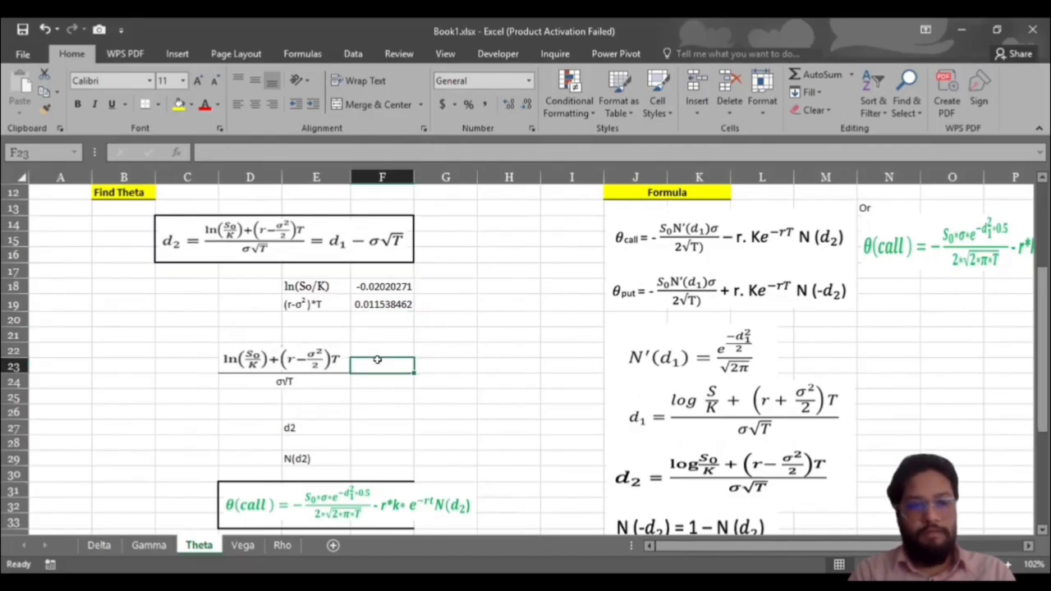
text(=)
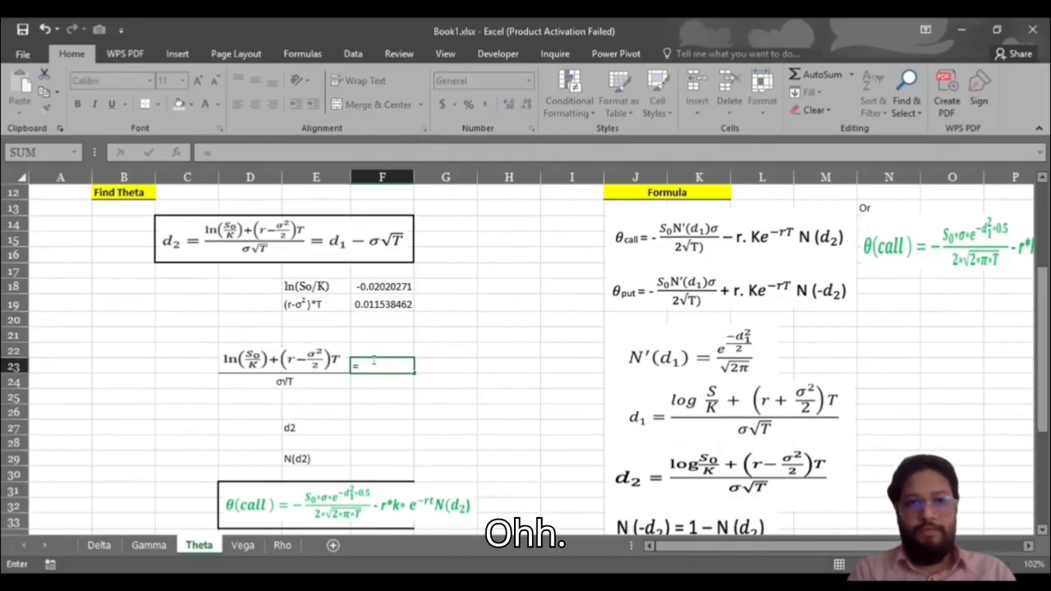
click(368, 284)
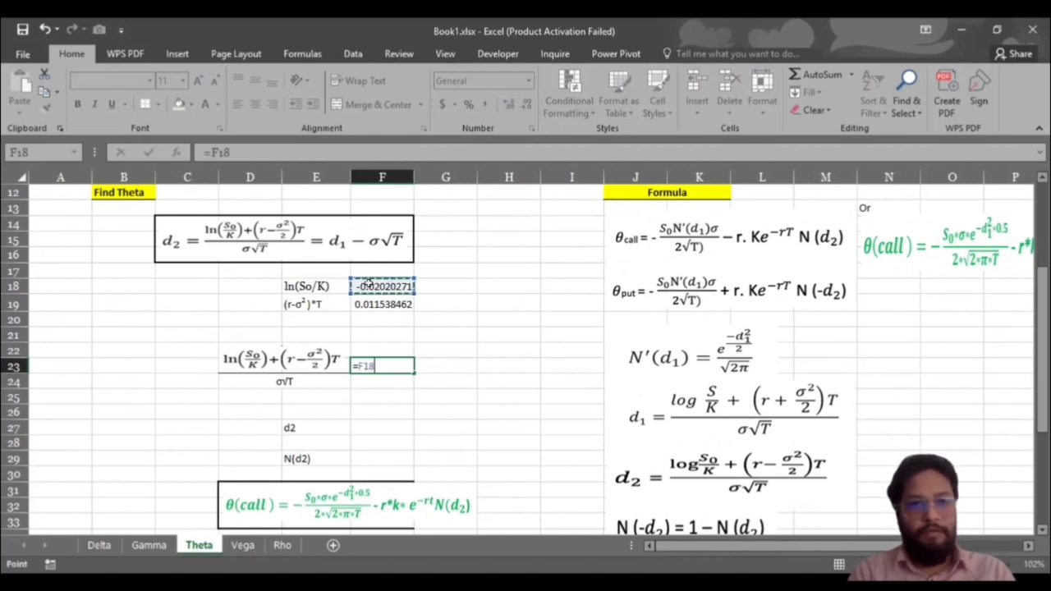
text(+)
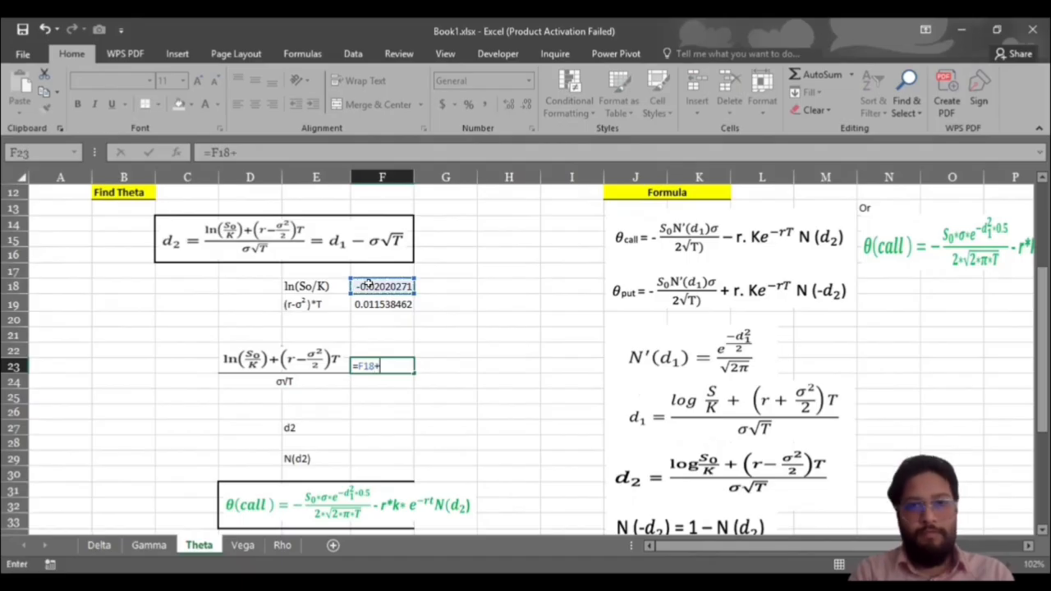
click(375, 303)
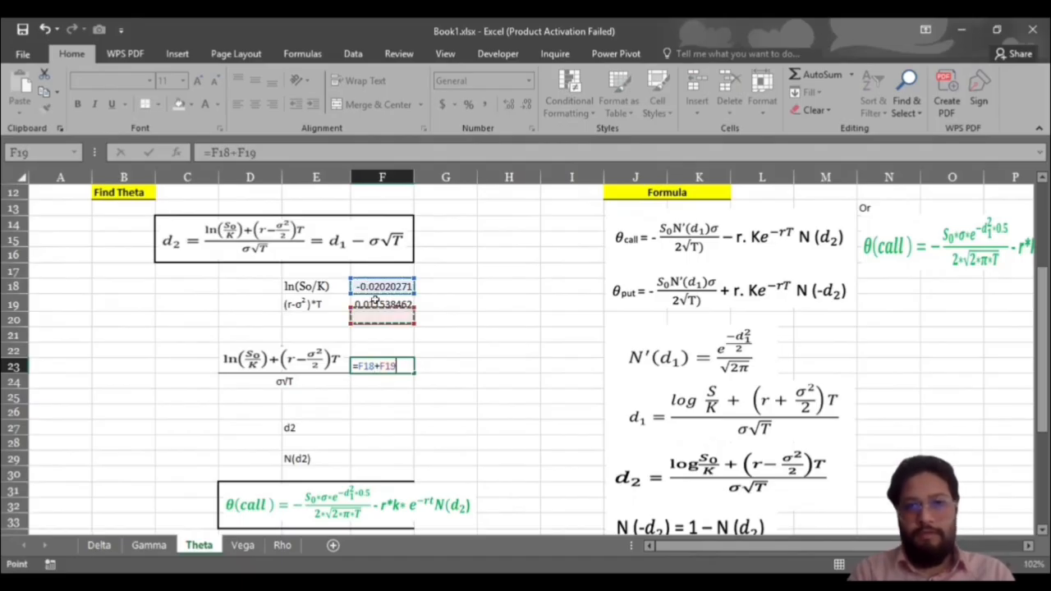
key(Return)
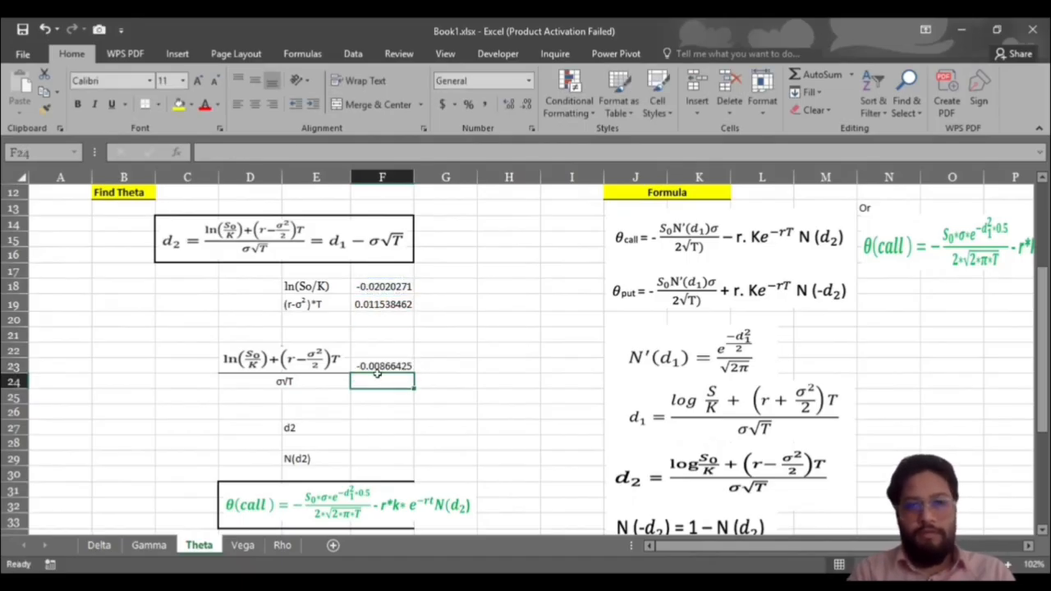
Calculate the d2 denominator σ√T in F24 with the formula =F6*I8.
text(=)
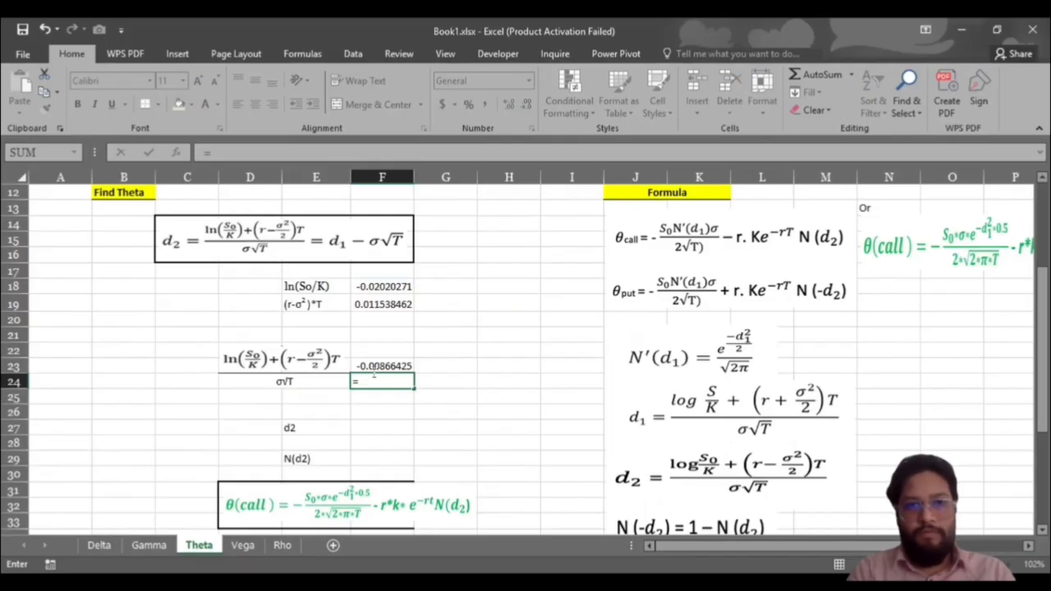
scroll(374, 374, up, 2)
scroll(376, 373, up, 2)
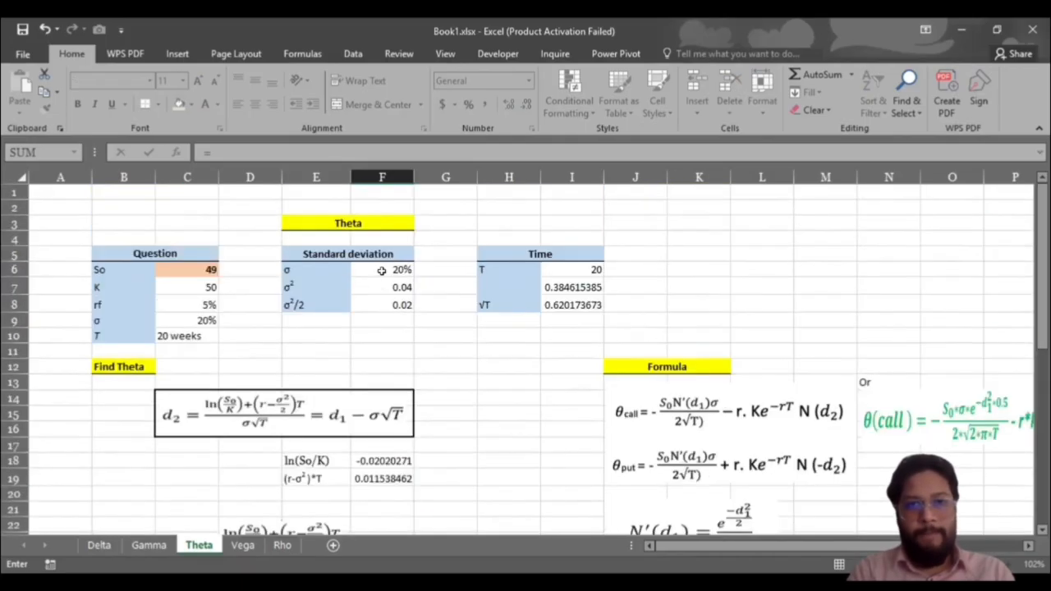
click(382, 272)
text(*)
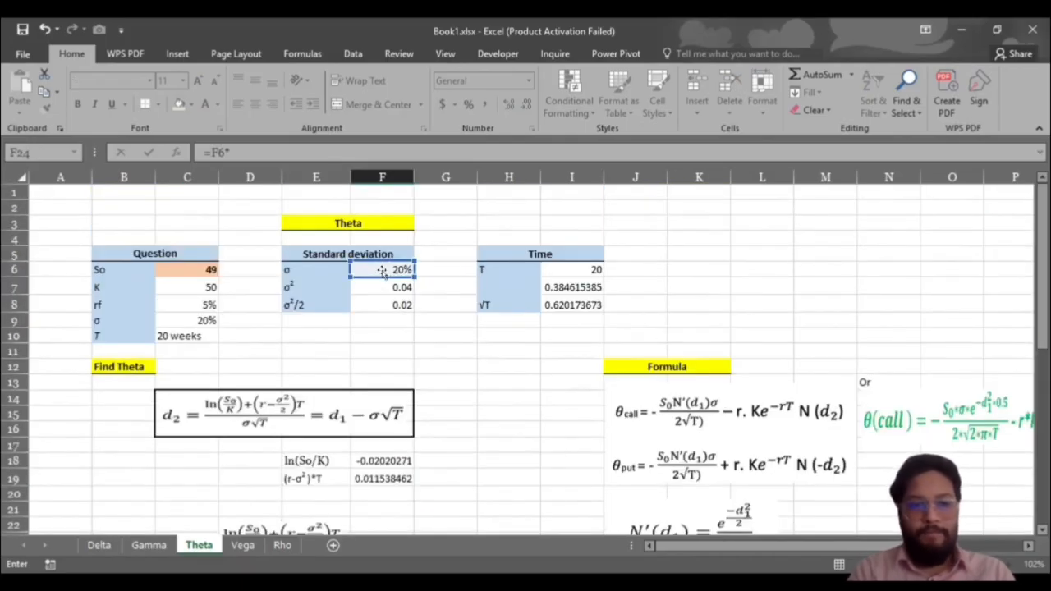
click(565, 298)
key(Return)
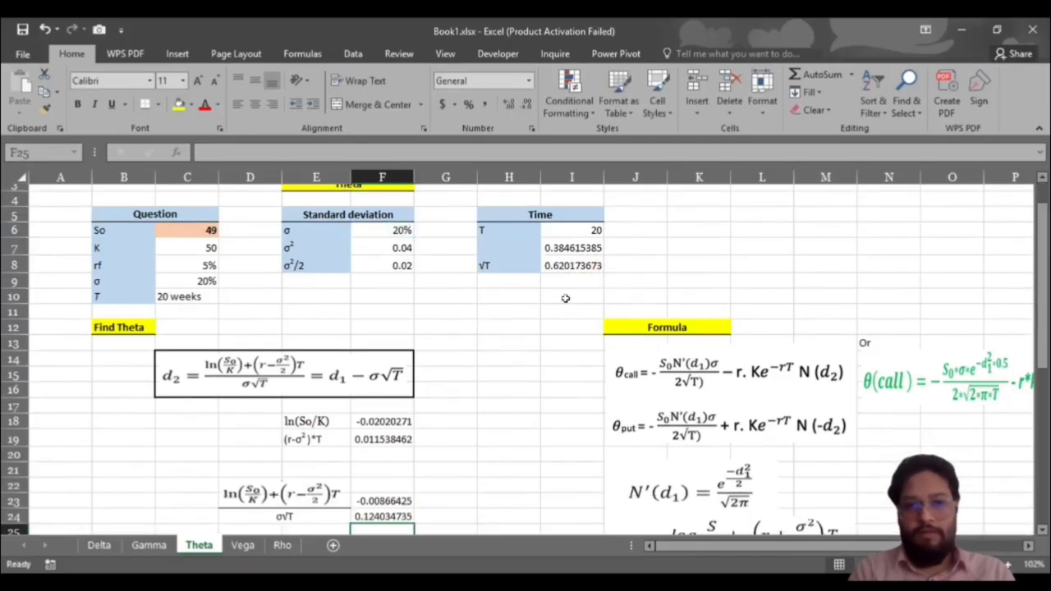
Calculate d2 in F27 by dividing the numerator by the denominator with the formula =F23/F24.
scroll(565, 298, down, 5)
click(441, 313)
click(377, 311)
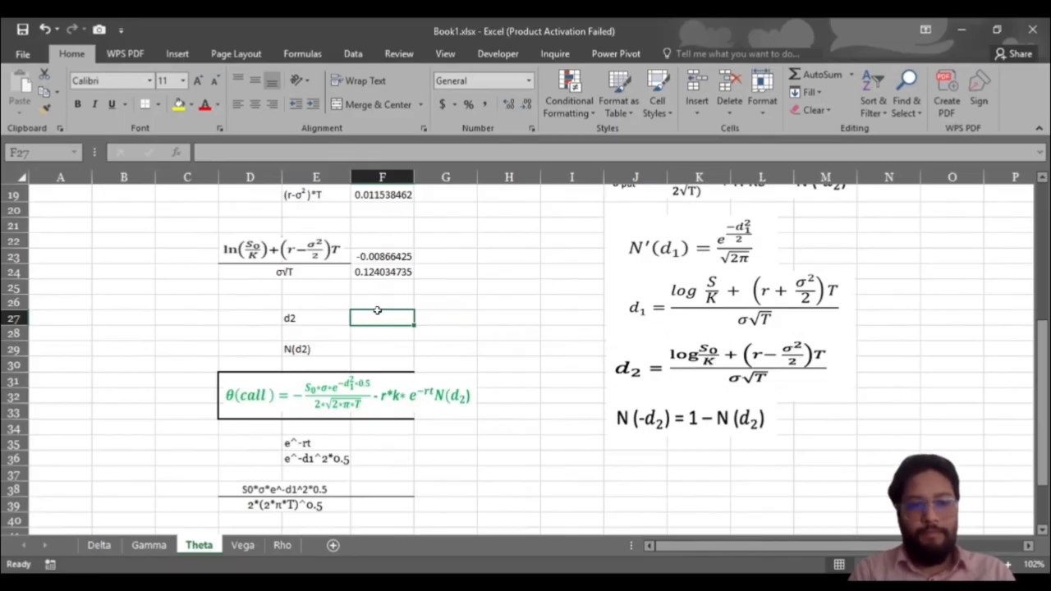
text(=)
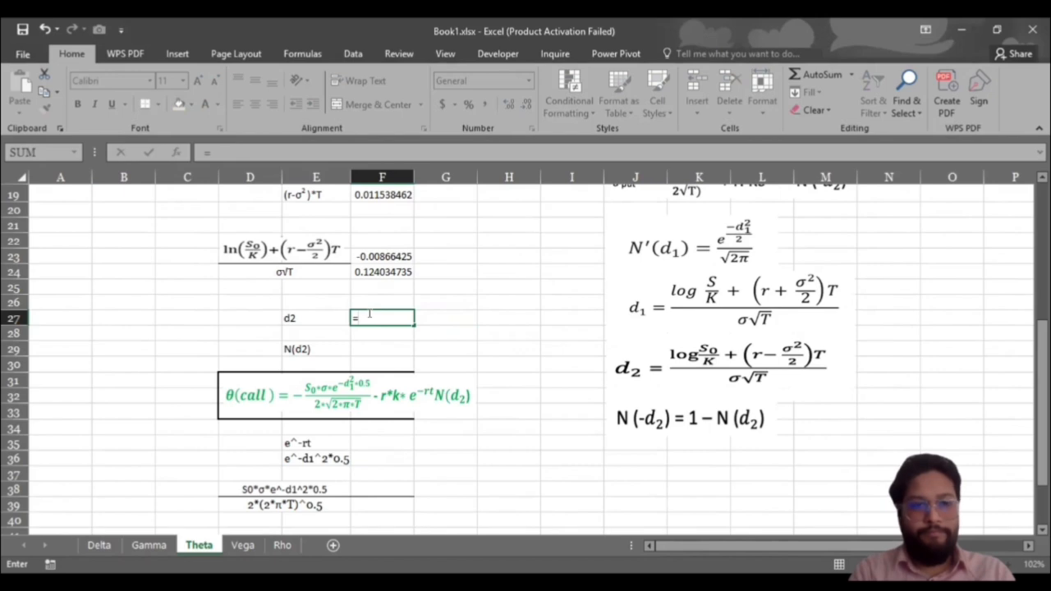
click(374, 252)
text(/)
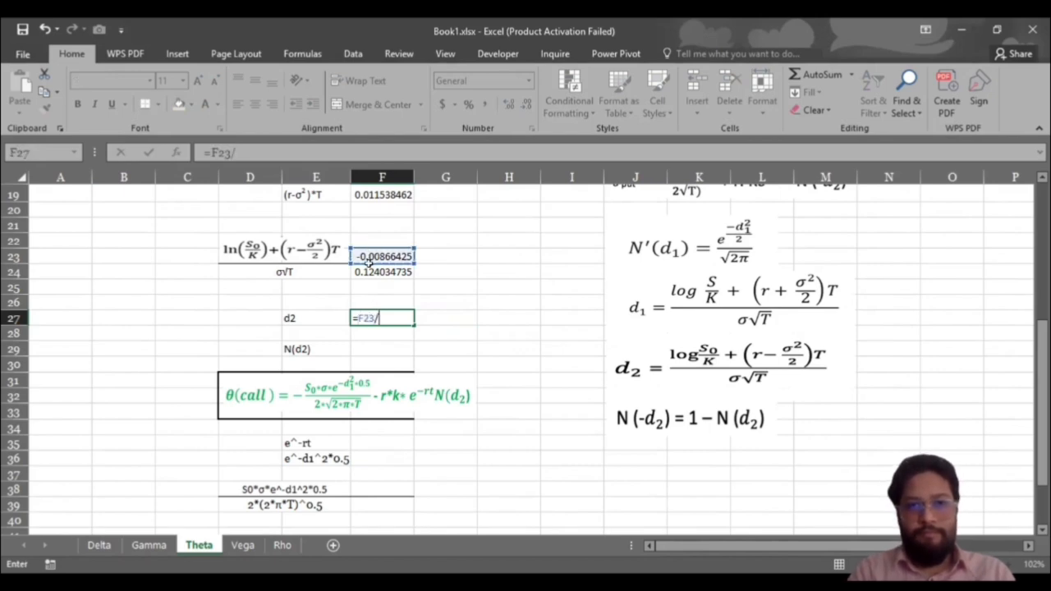
text(F24)
key(Return)
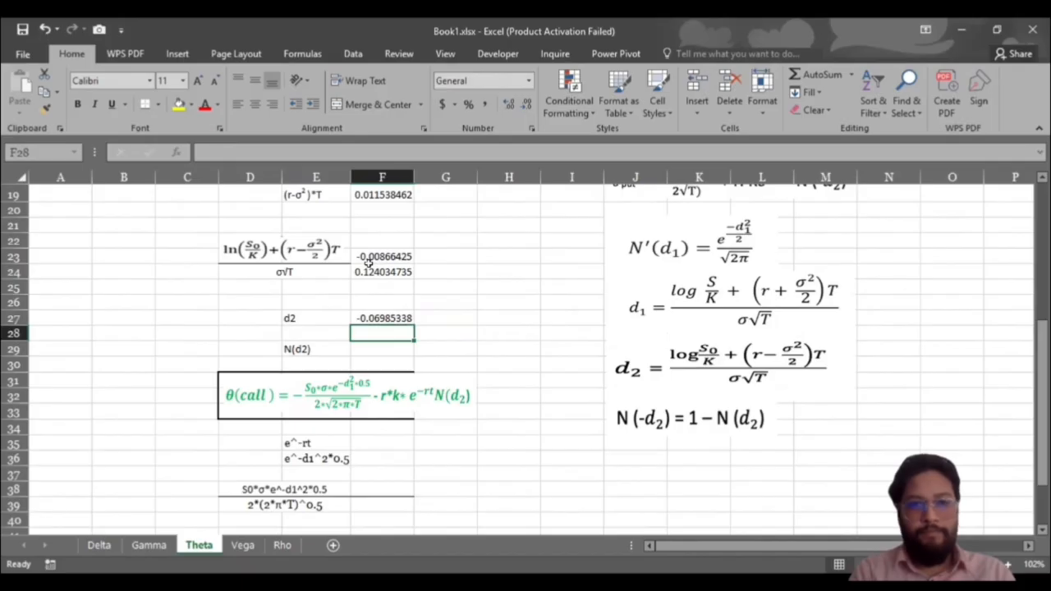
Calculate N(d2) in F29 from d2 with the NORMSDIST function, referencing F27.
click(377, 358)
click(377, 345)
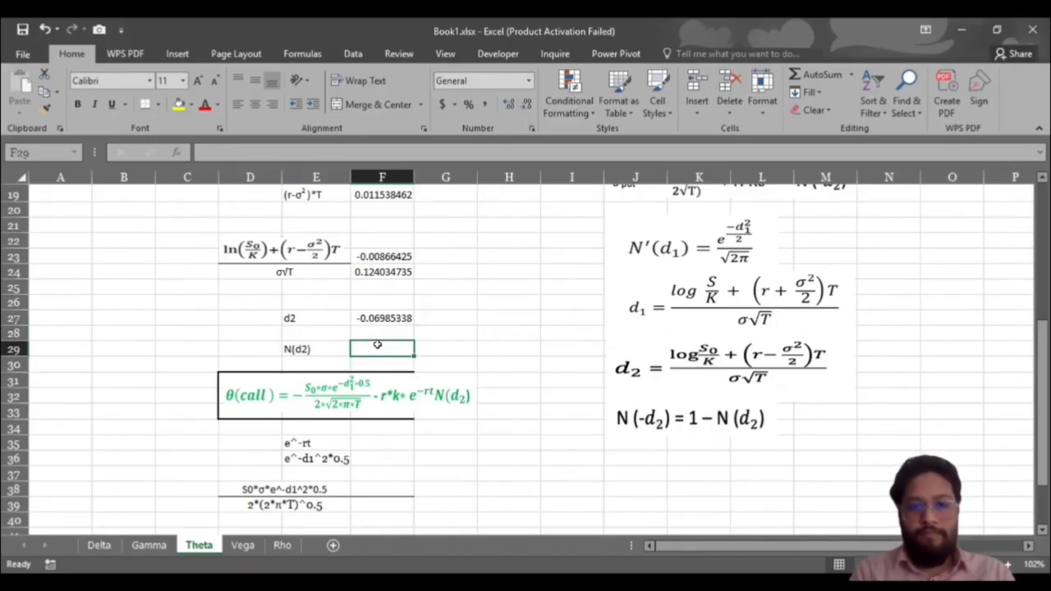
text(=)
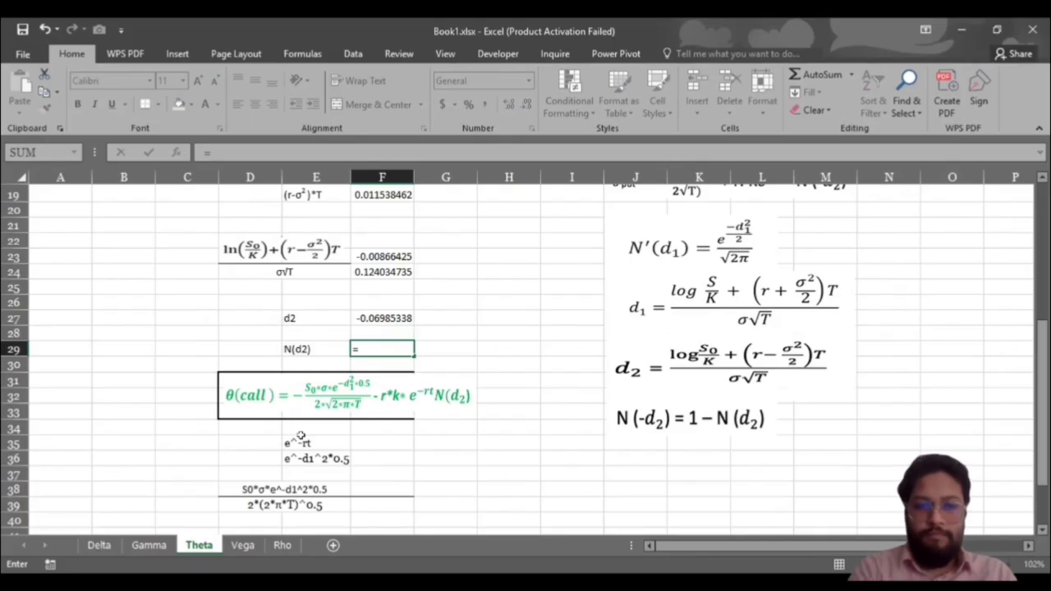
text(NORMSDIST()
click(364, 314)
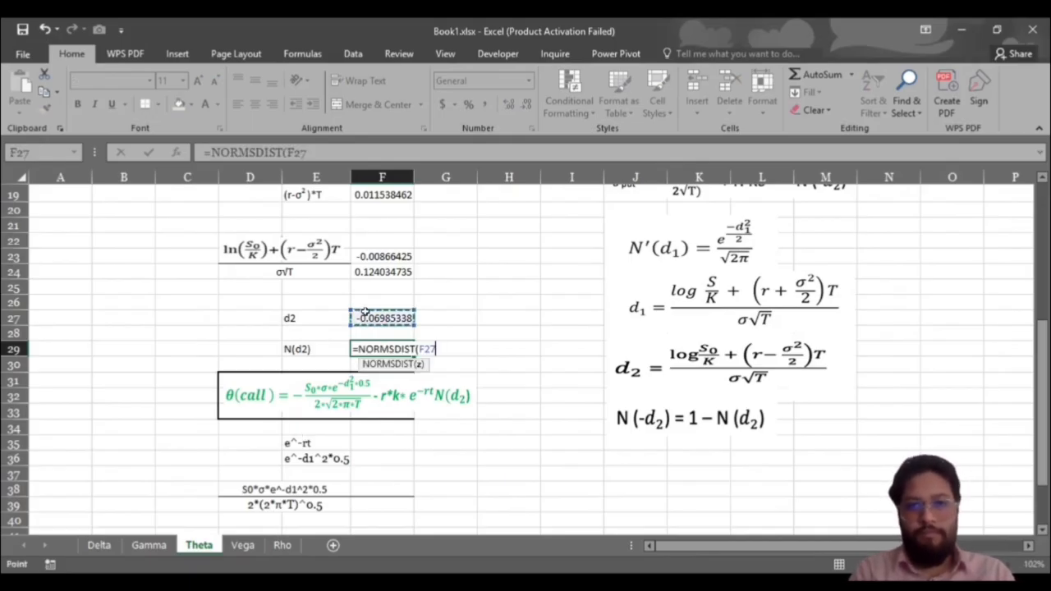
key(Return)
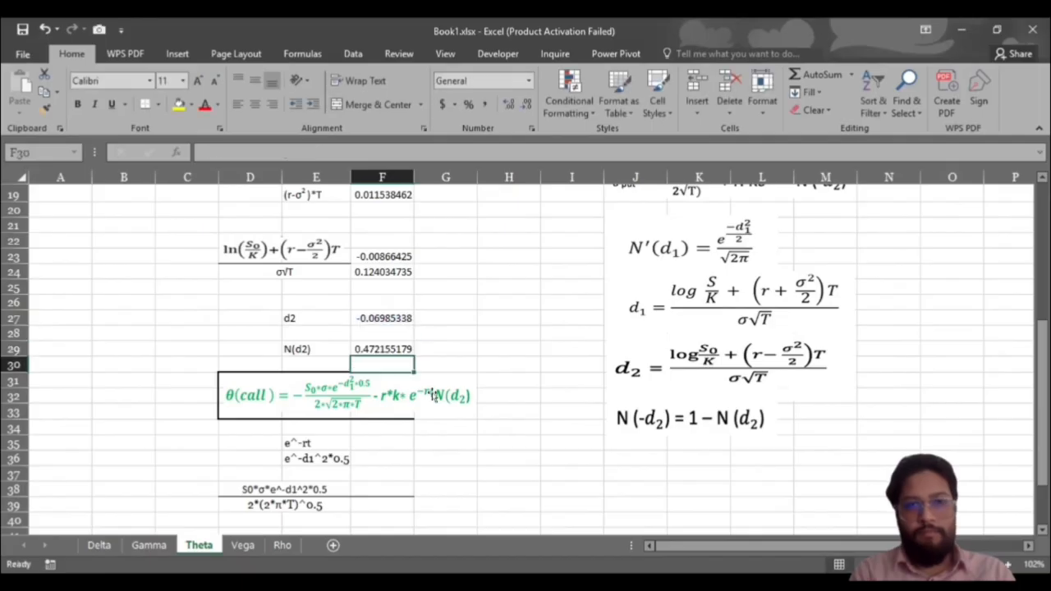
Calculate the discount factor e^-rt in F35 with the formula =EXP(-C8*I7), using the risk-free rate and the time in years.
scroll(433, 394, down, 2)
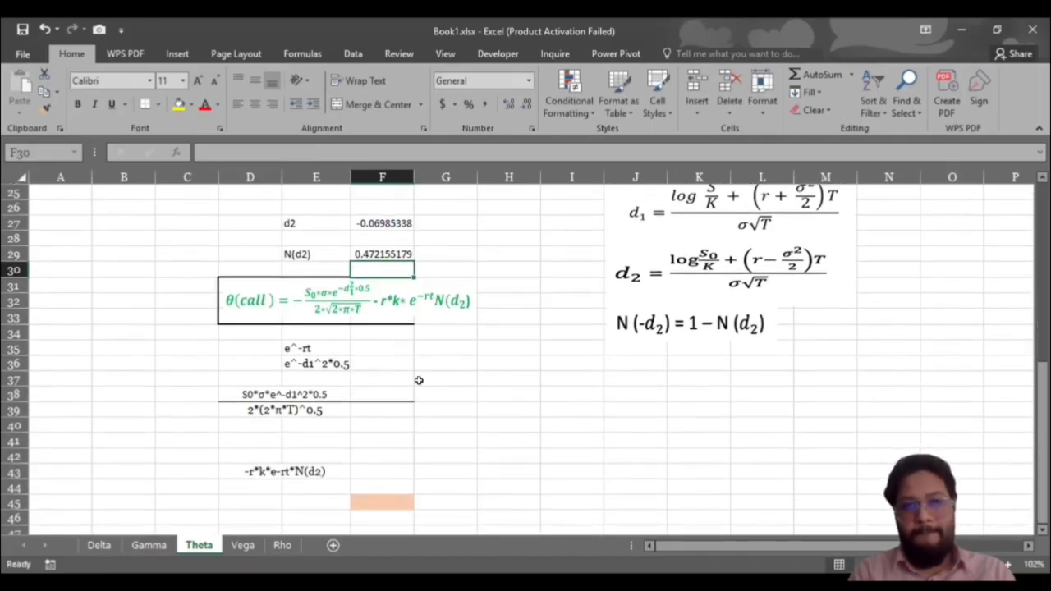
scroll(418, 380, up, 5)
scroll(418, 380, down, 2)
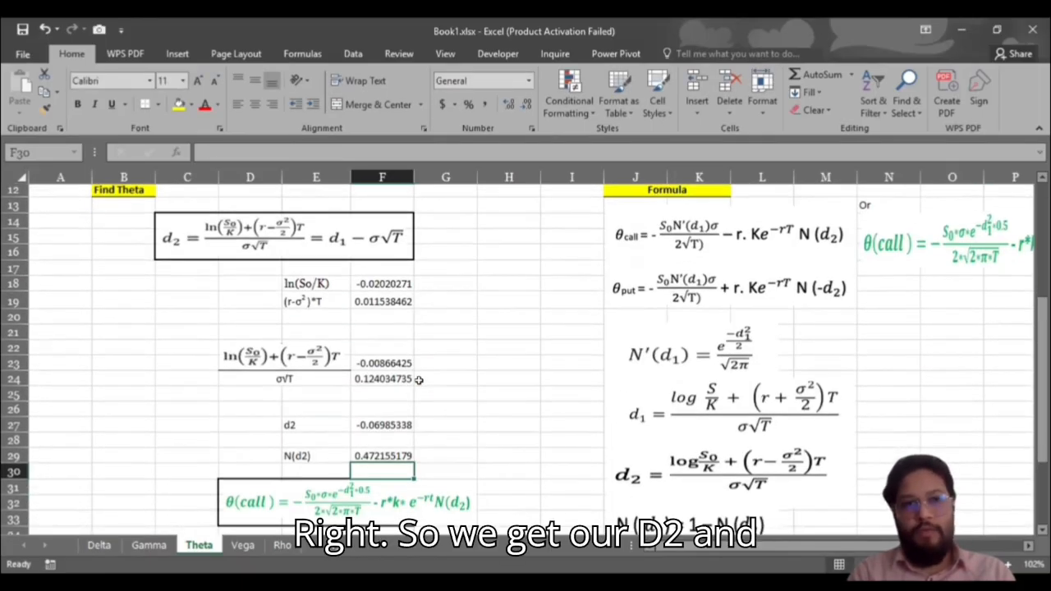
scroll(441, 380, down, 4)
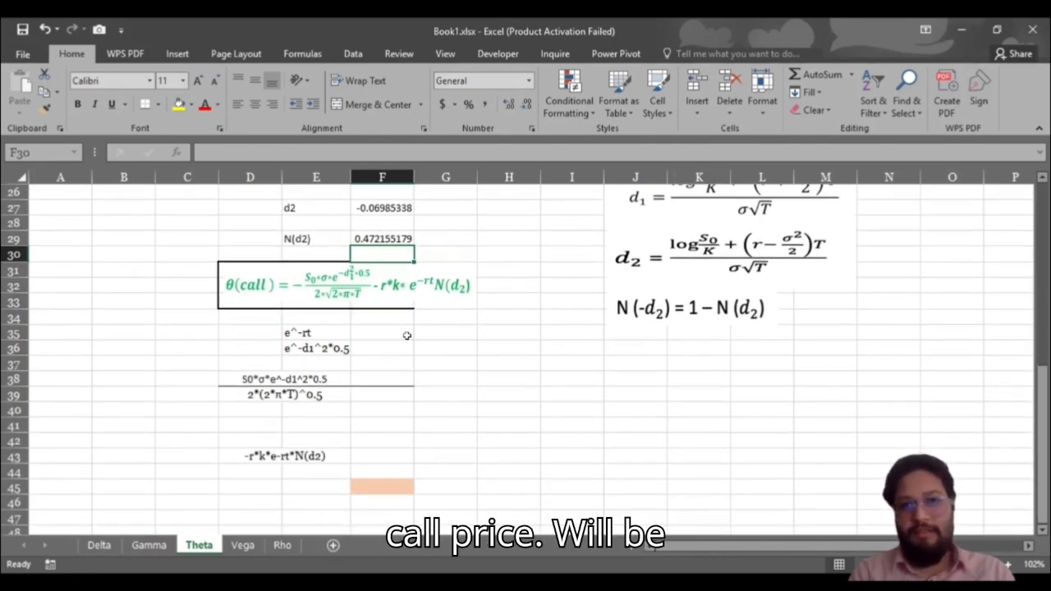
click(376, 297)
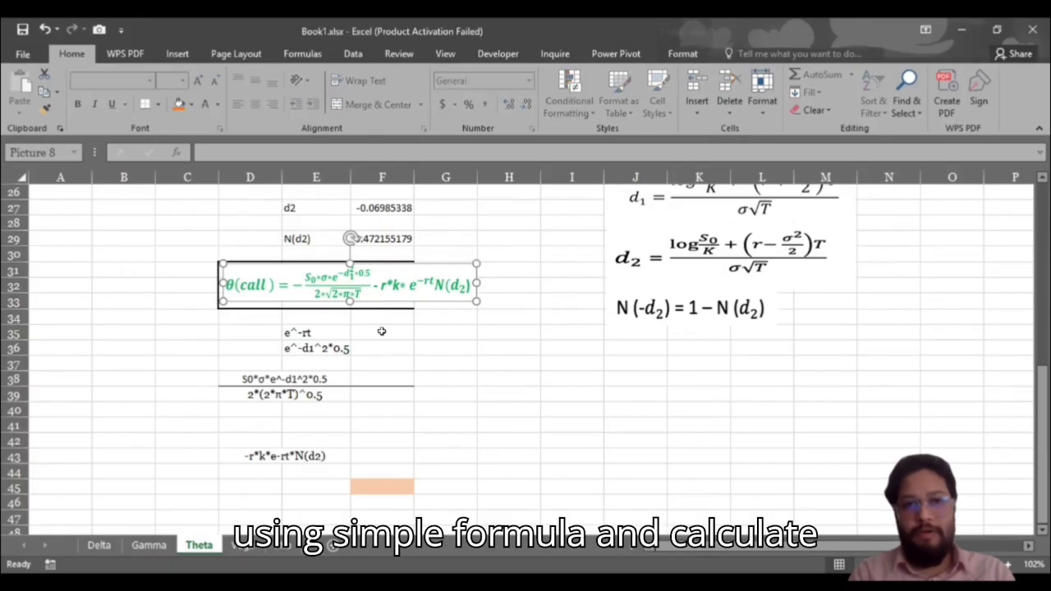
click(382, 332)
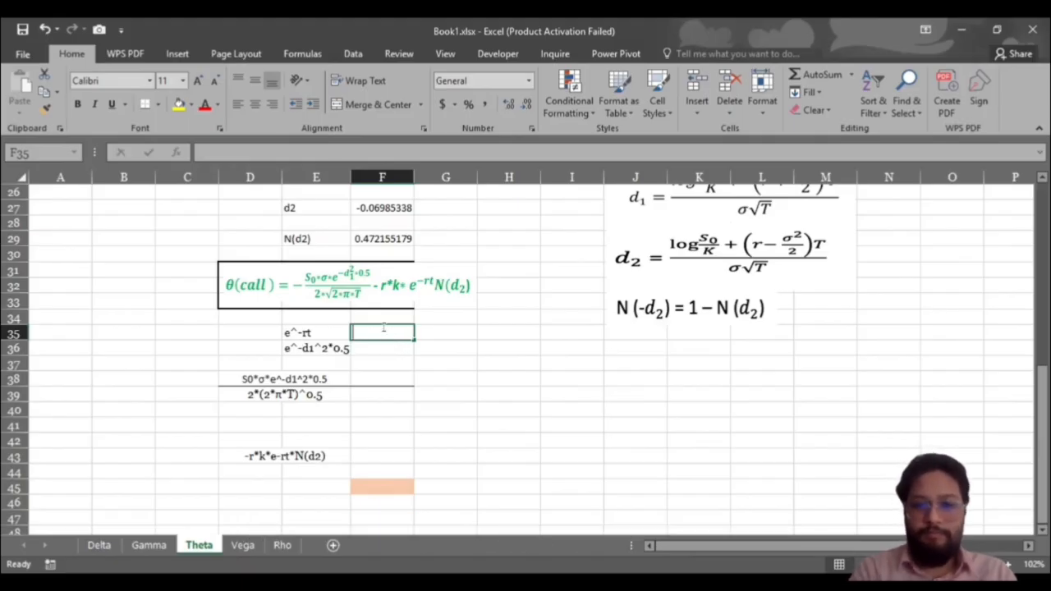
text(=)
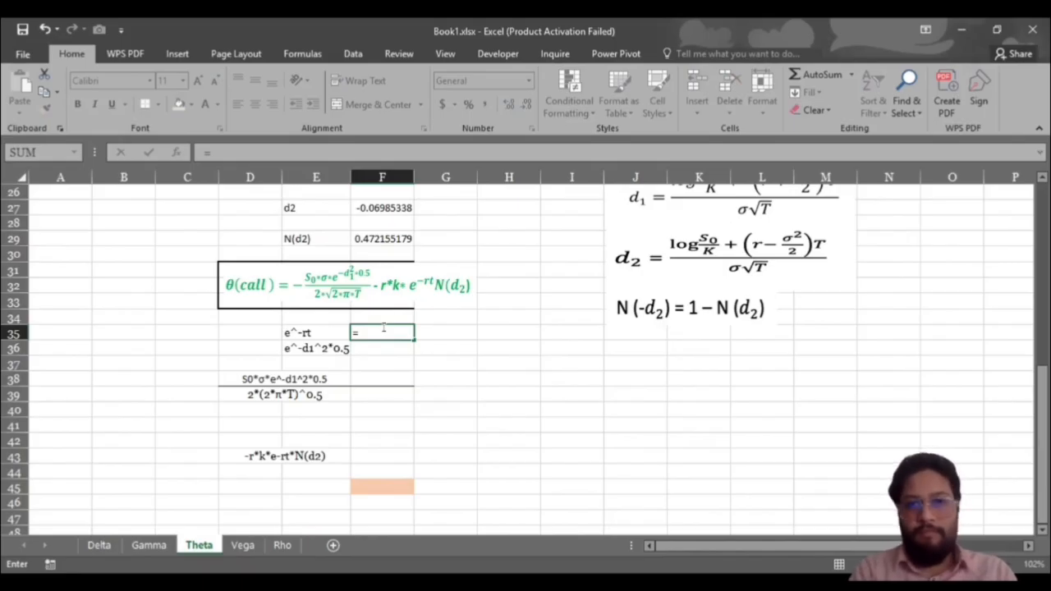
text(EXP(-)
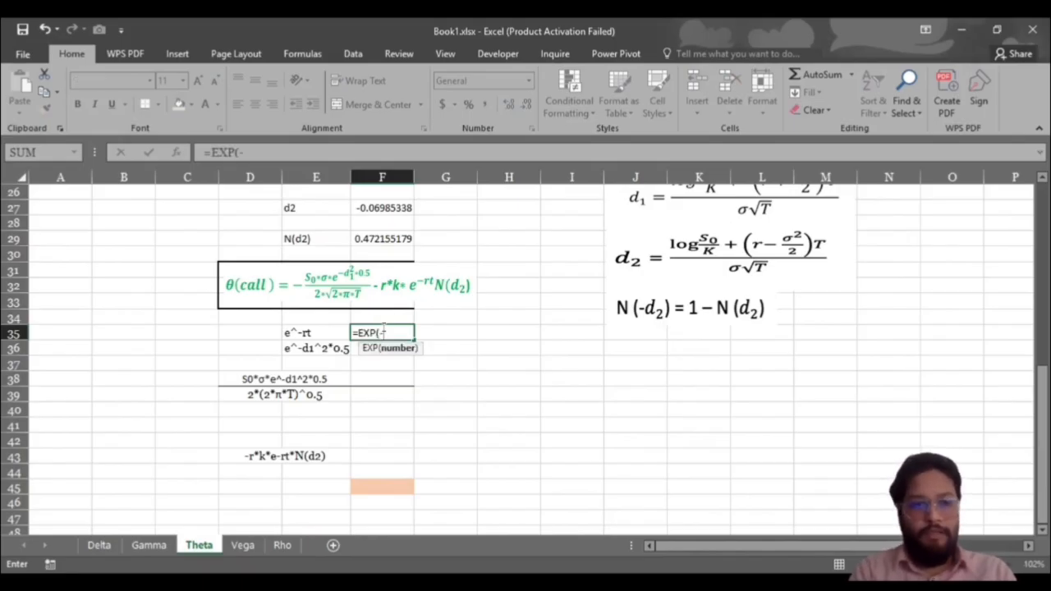
scroll(386, 332, up, 8)
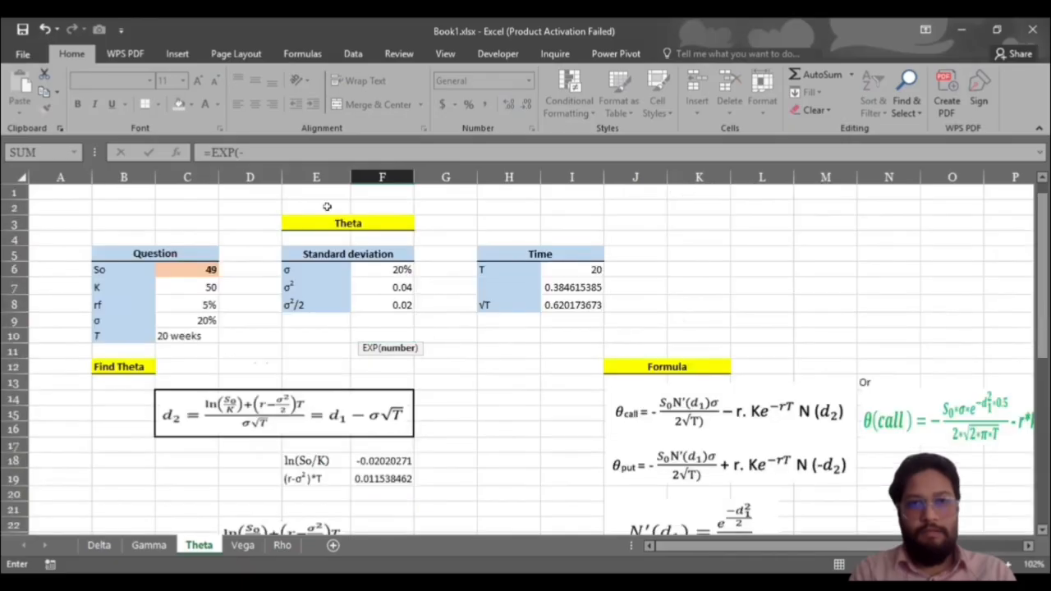
click(184, 299)
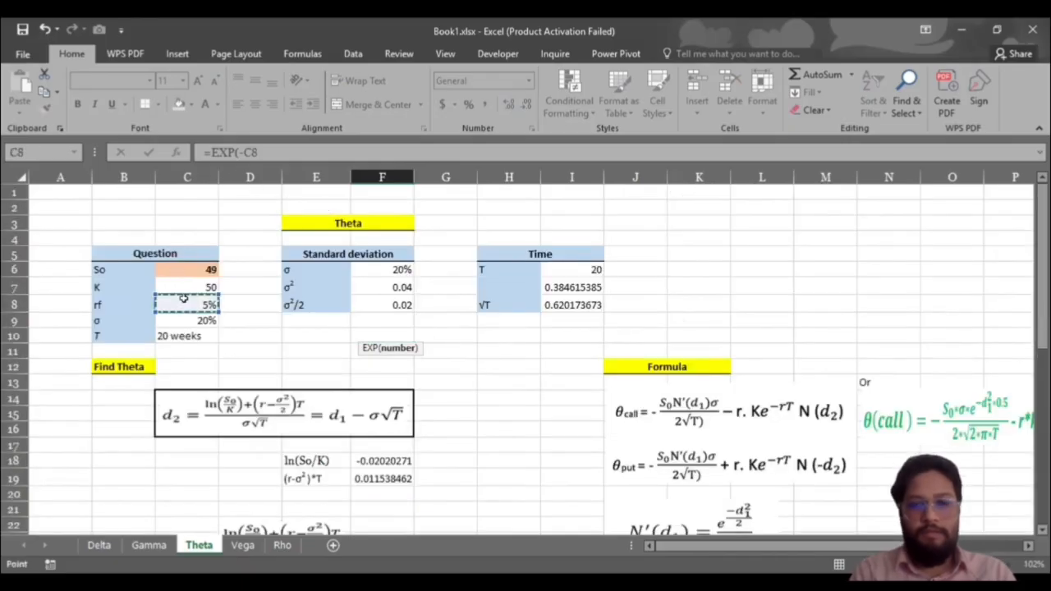
text(*)
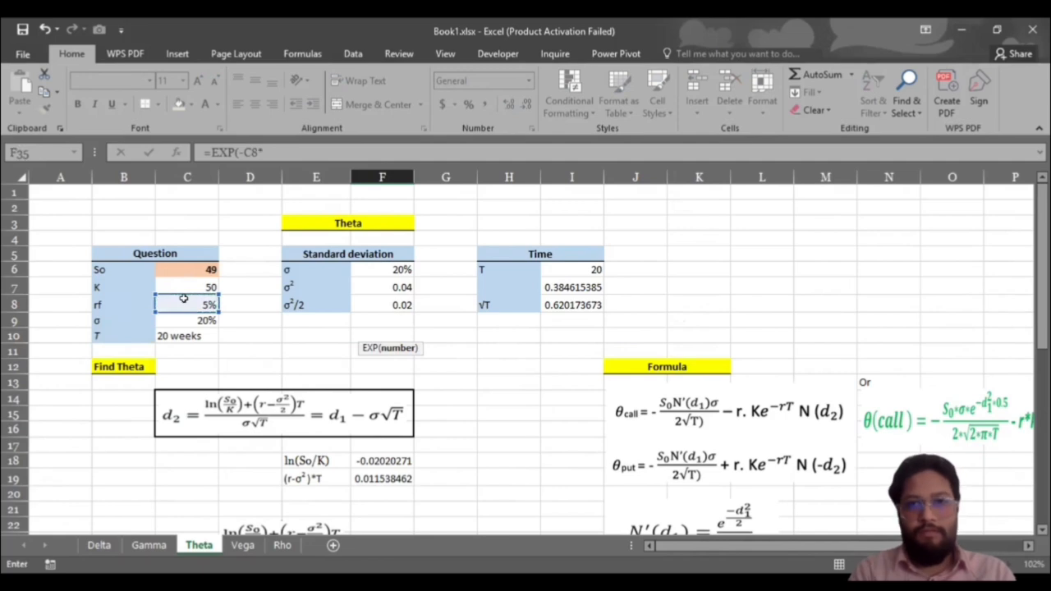
click(576, 285)
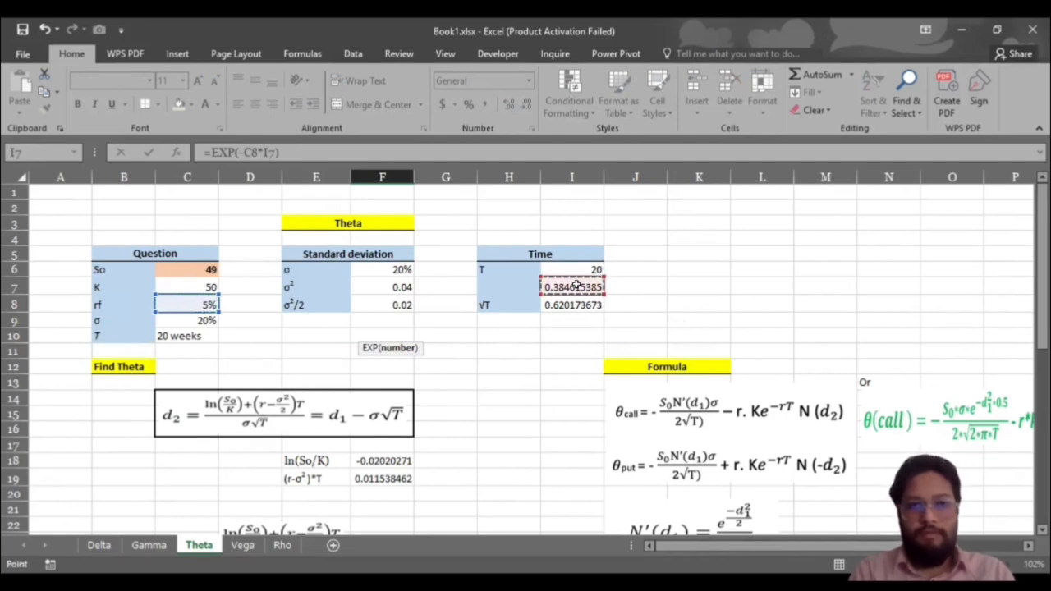
key(Return)
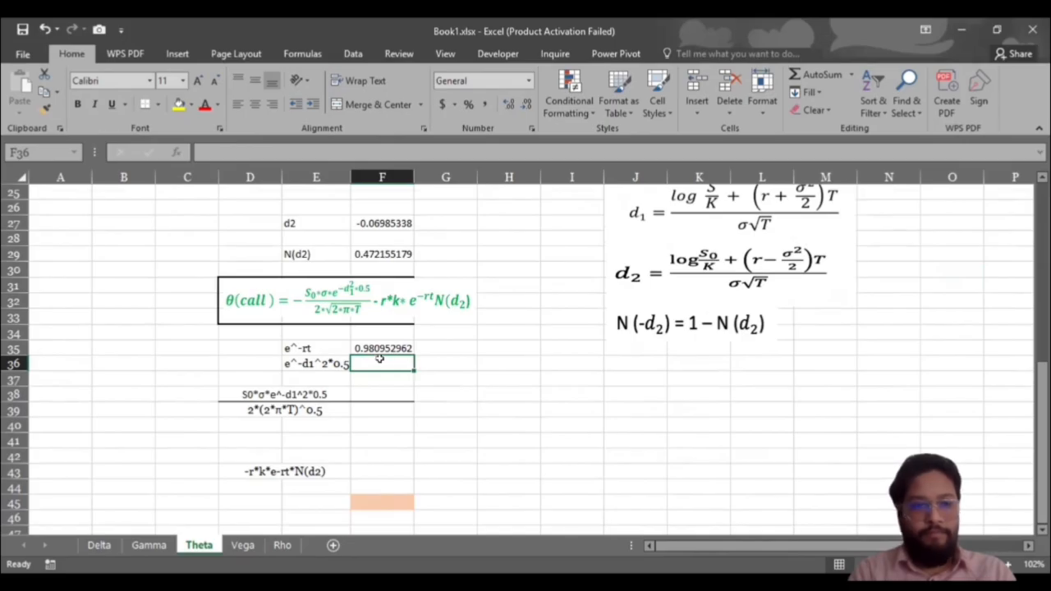
Build the e^-d1^2*0.5 formula in F36 with EXP, negating the parenthesised d1 reference Gamma!E16.
text(=)
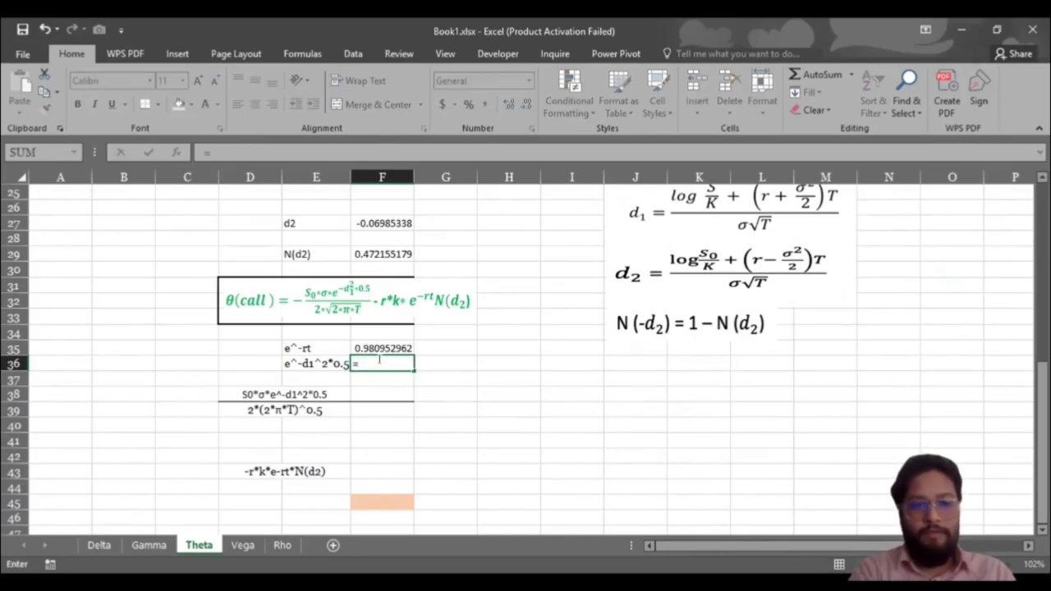
text(exp)
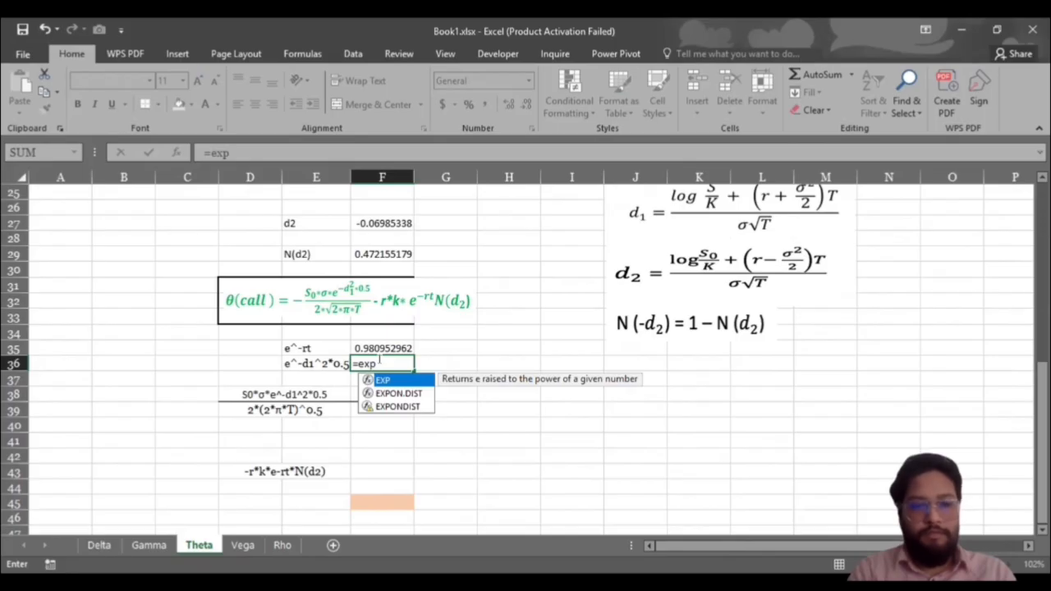
key(Tab)
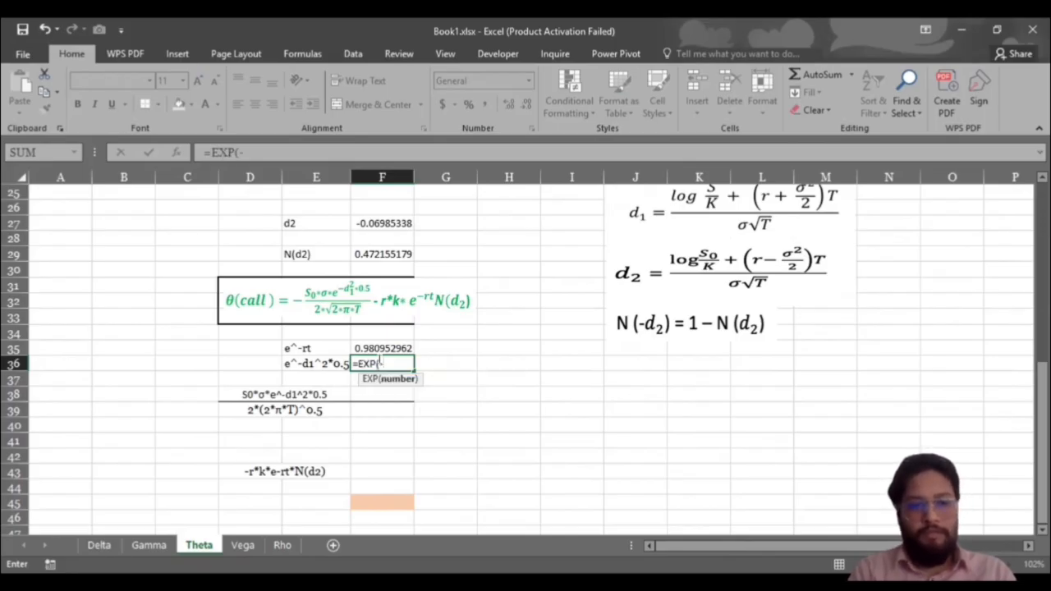
text(-)
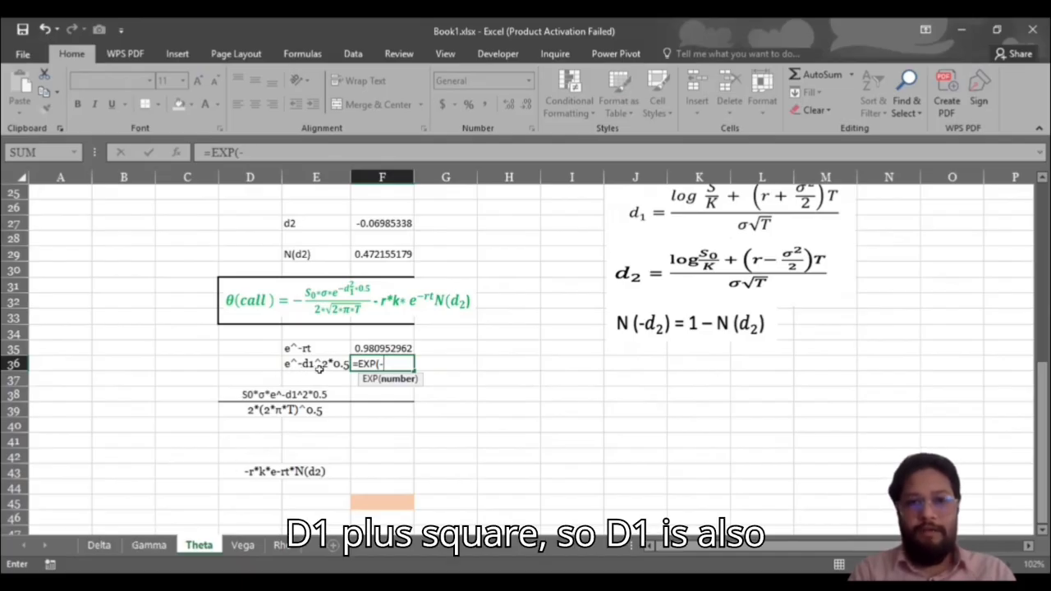
key(ctrl+Page_Up)
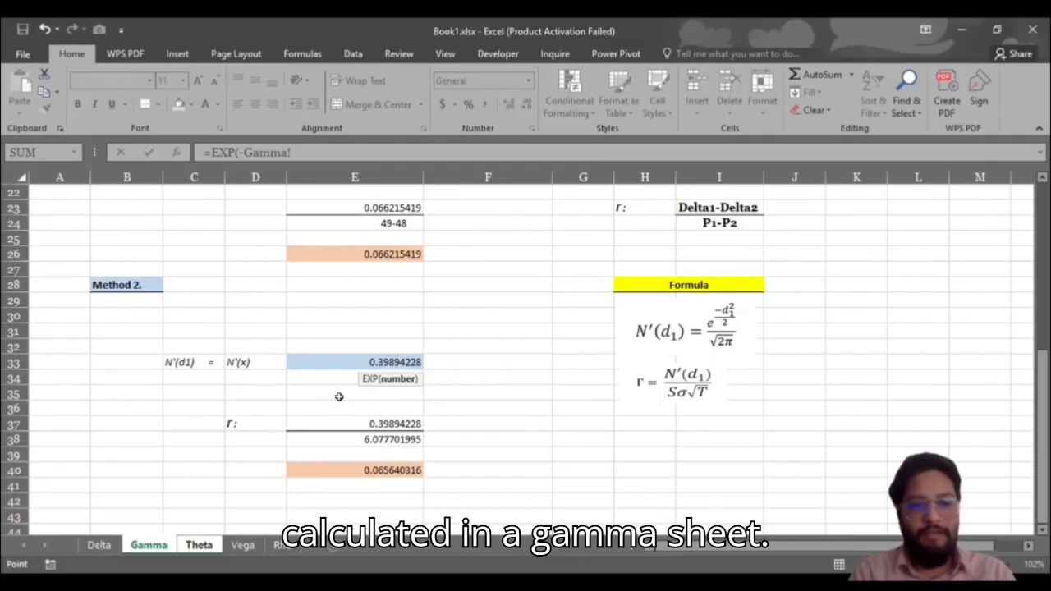
scroll(339, 397, up, 2)
scroll(338, 397, up, 3)
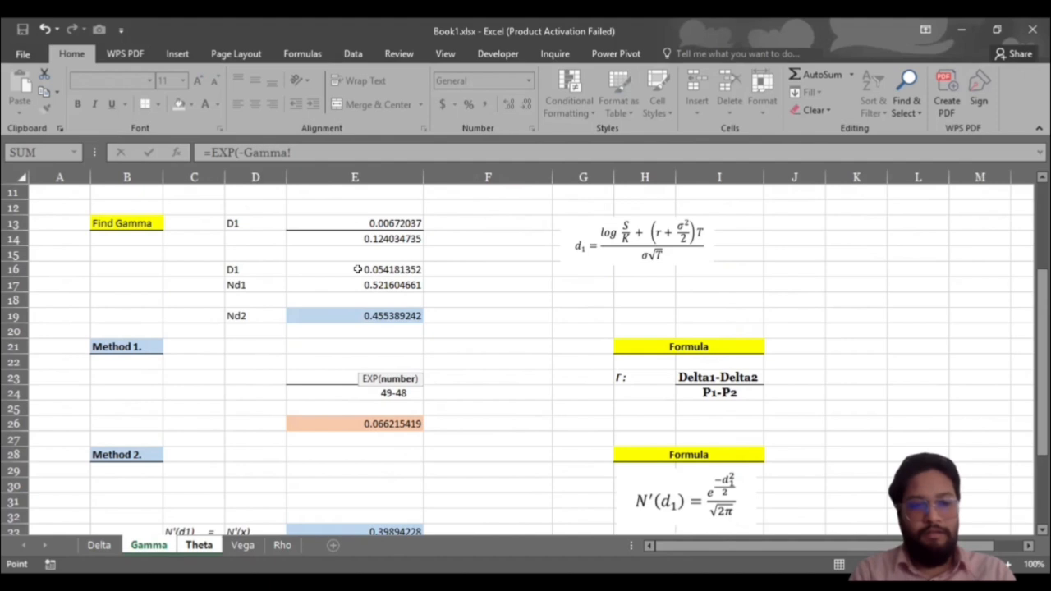
click(358, 269)
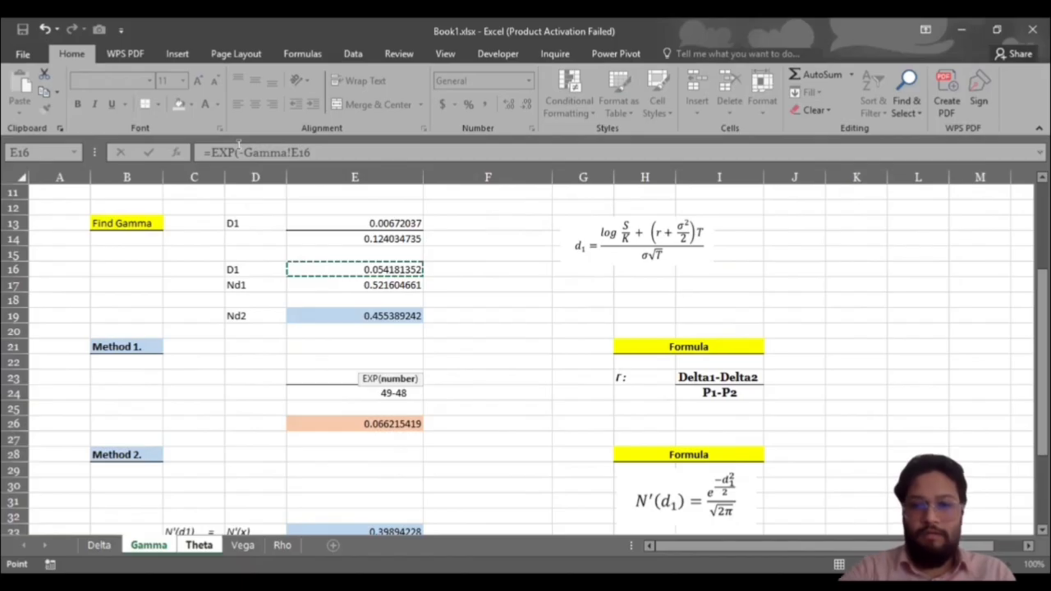
click(239, 145)
text(()
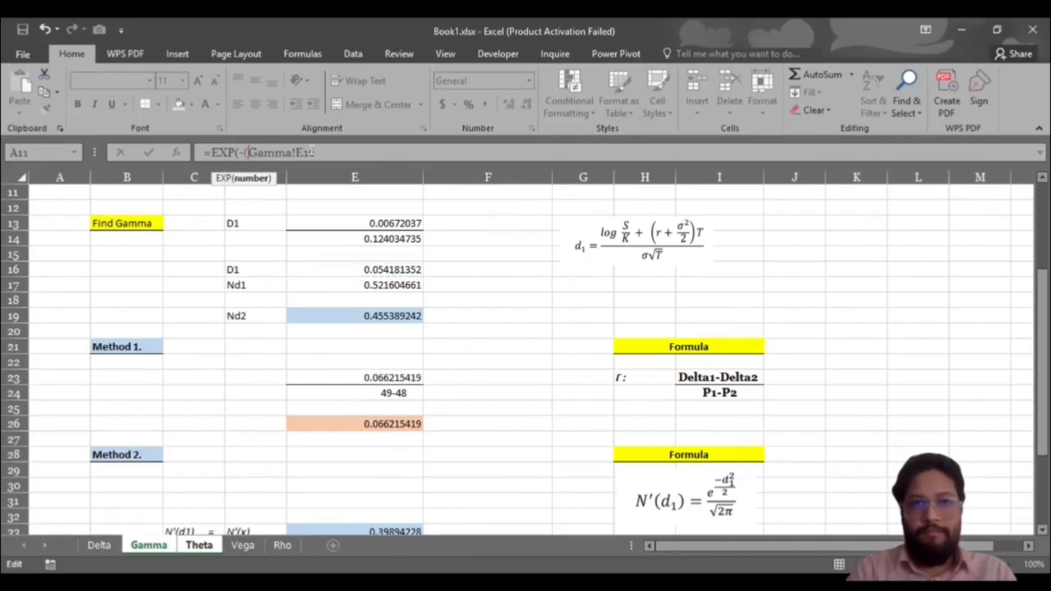
click(315, 152)
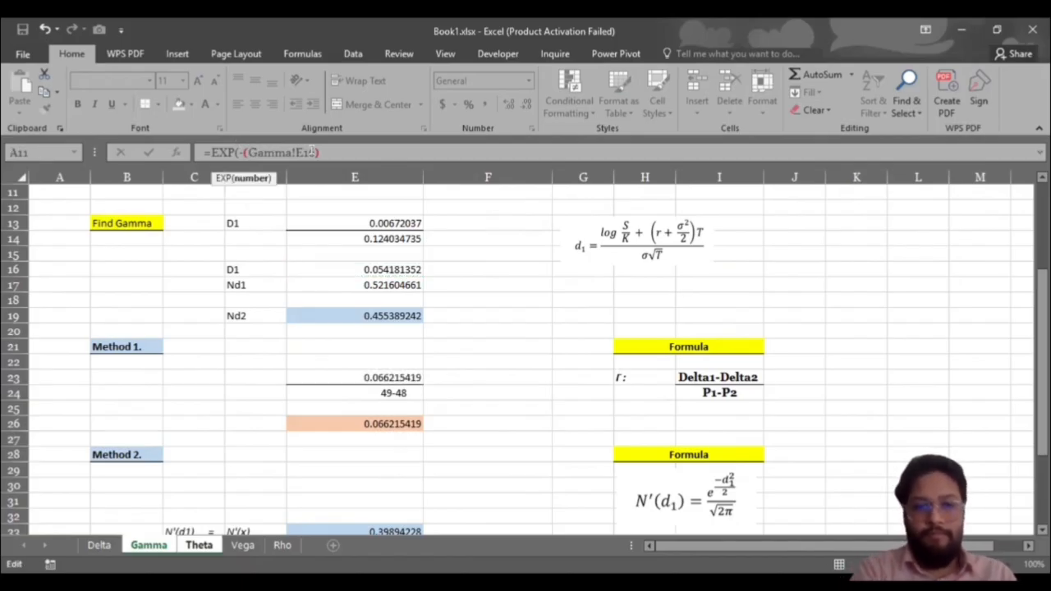
Try to calculate e^-d1^2*0.5 in Theta cell F36 with the formula =EXP(-(Gamma!E16)^2*0.5).
text()^)
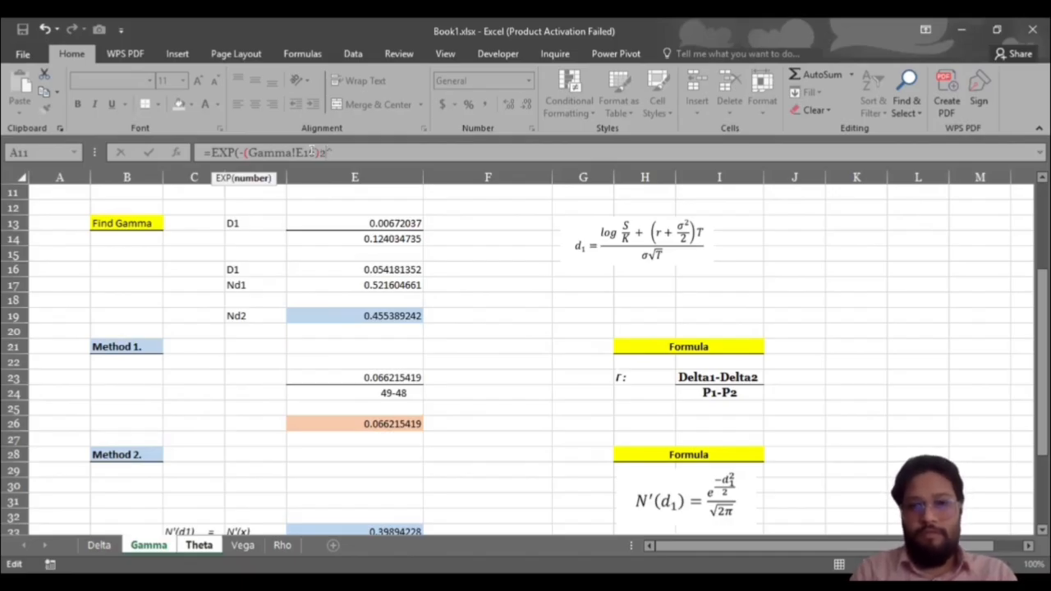
text(2)
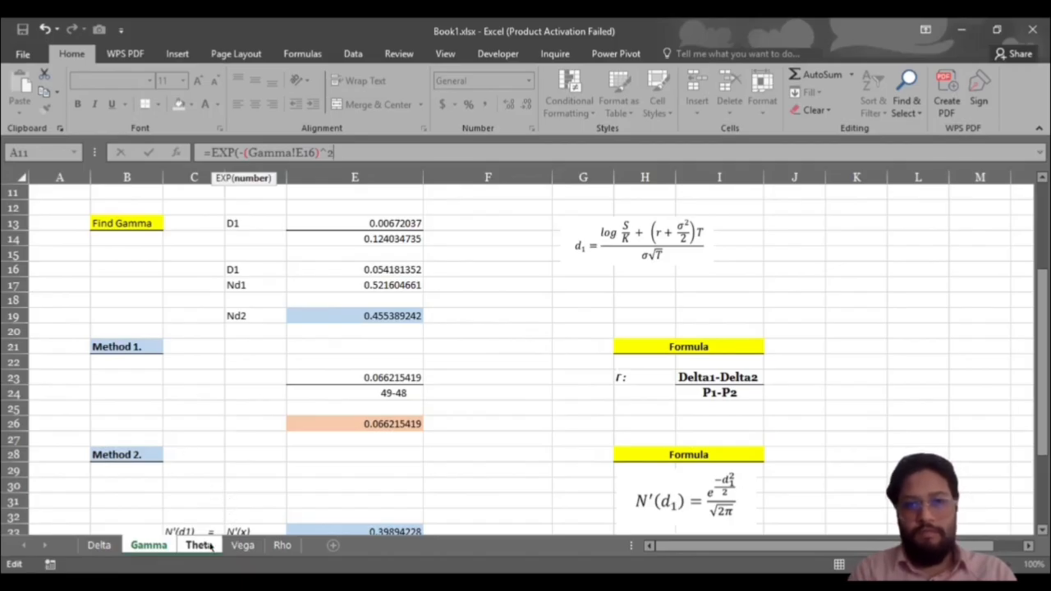
key(Return)
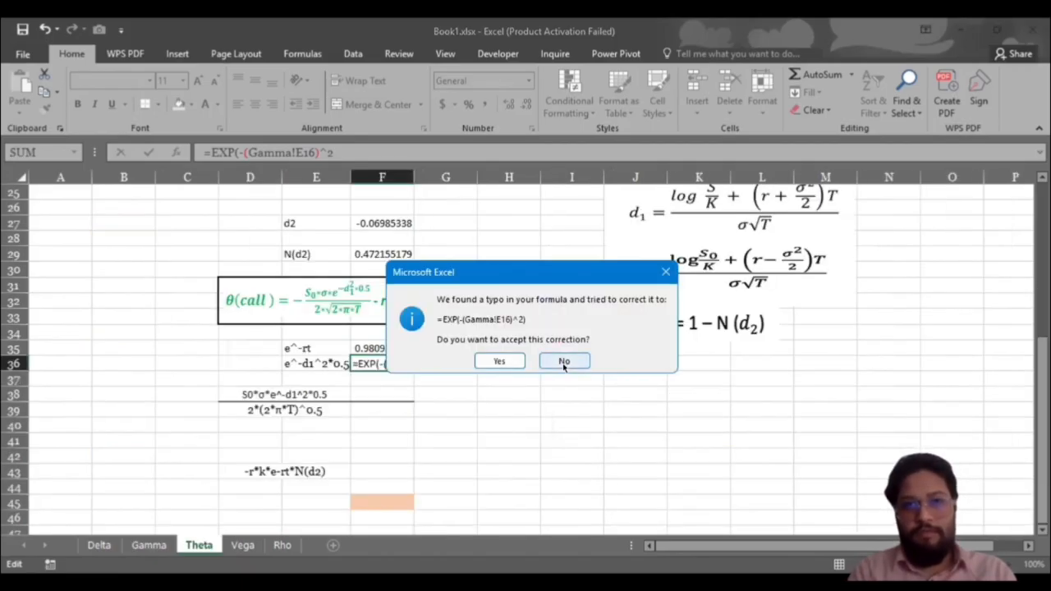
click(565, 362)
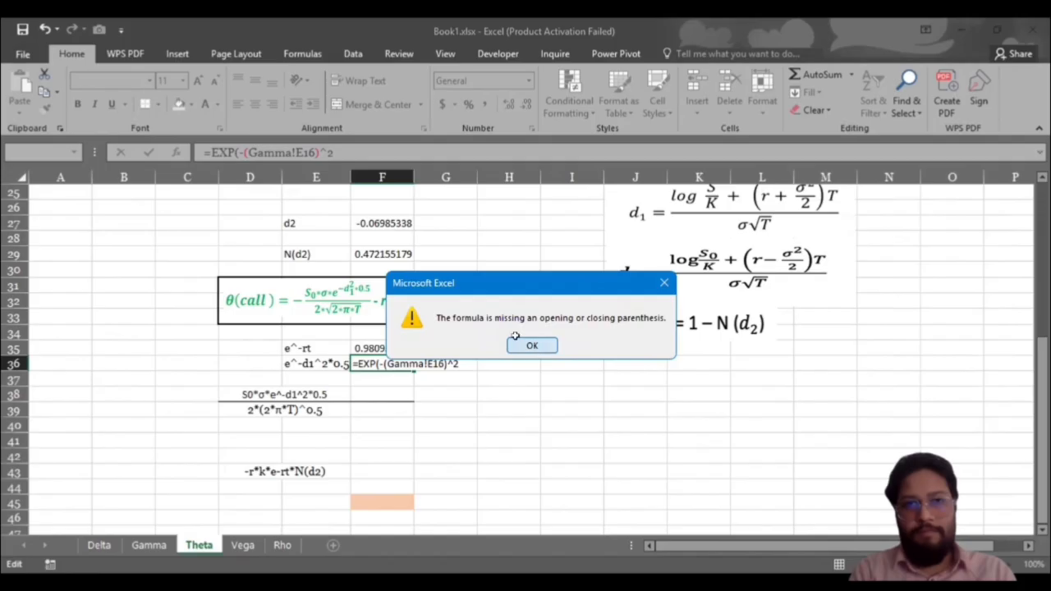
click(529, 345)
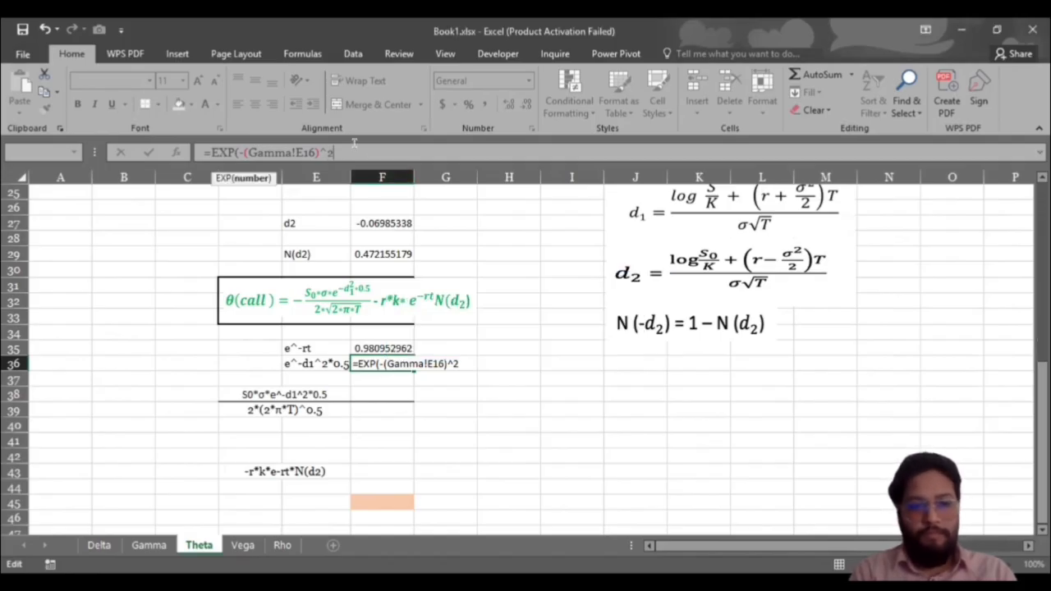
text(*)
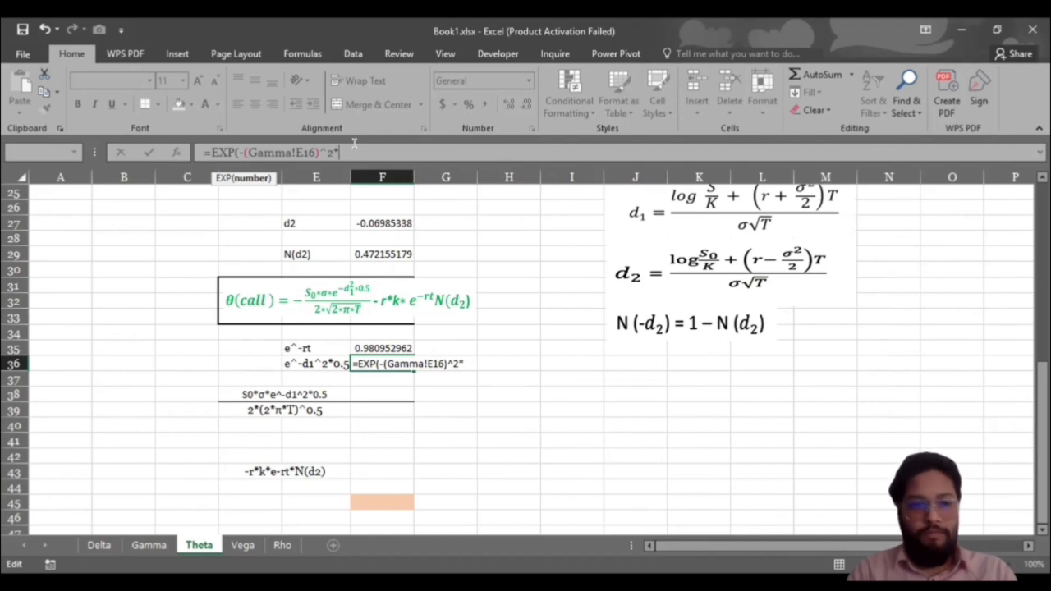
text(0.5)
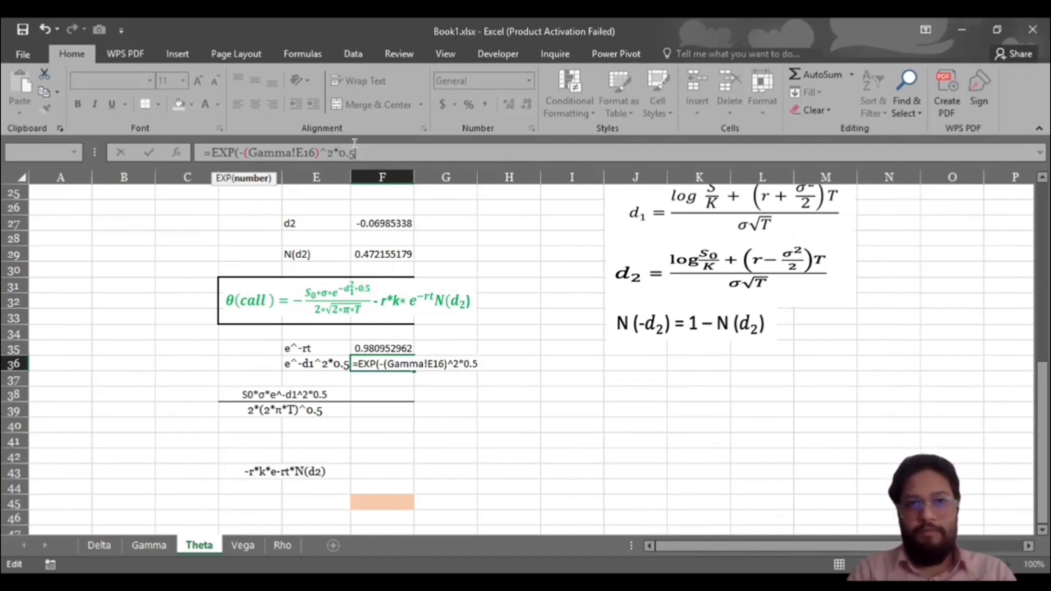
key(Return)
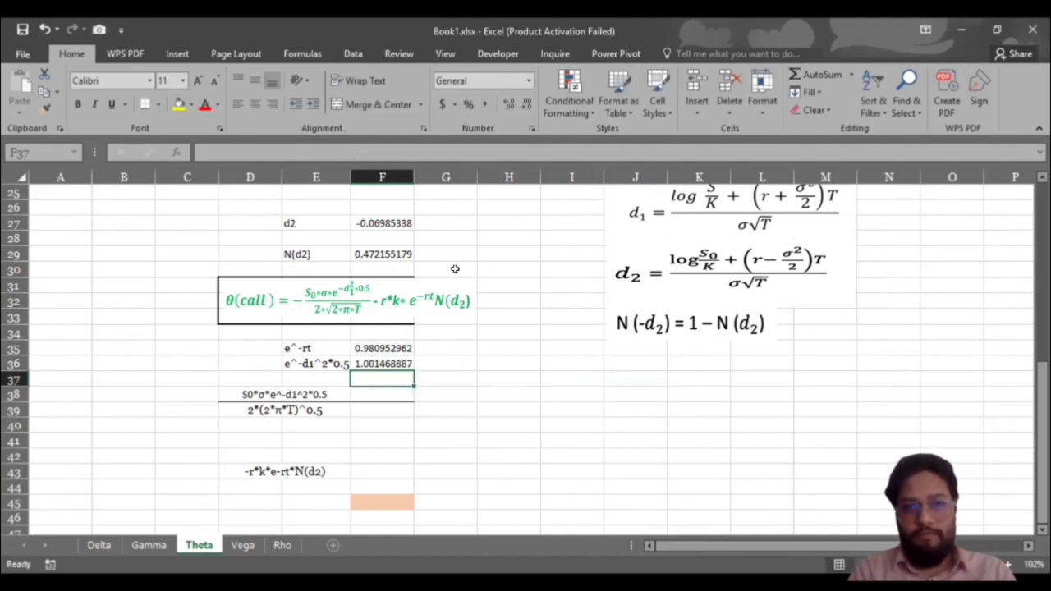
Review the e^-d1^2*0.5 formula in cell F36 and clear the cell.
click(439, 361)
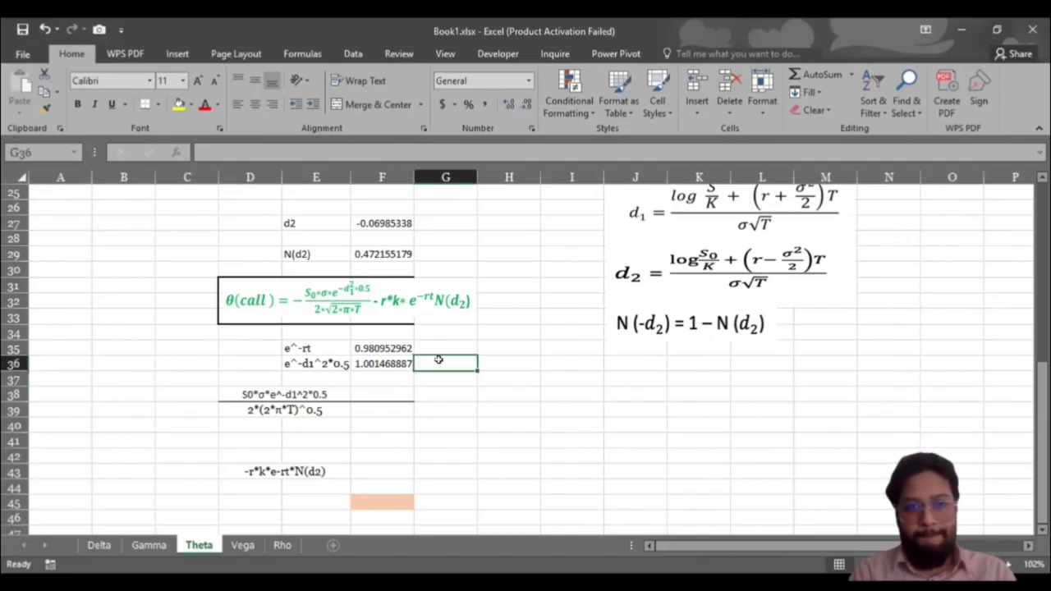
scroll(387, 380, down, 1)
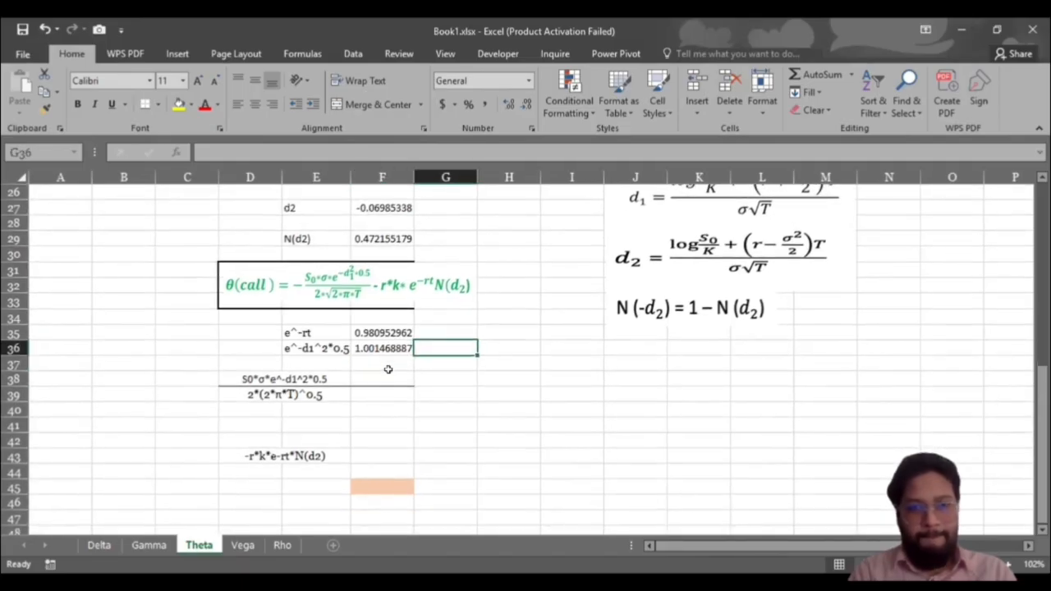
click(385, 348)
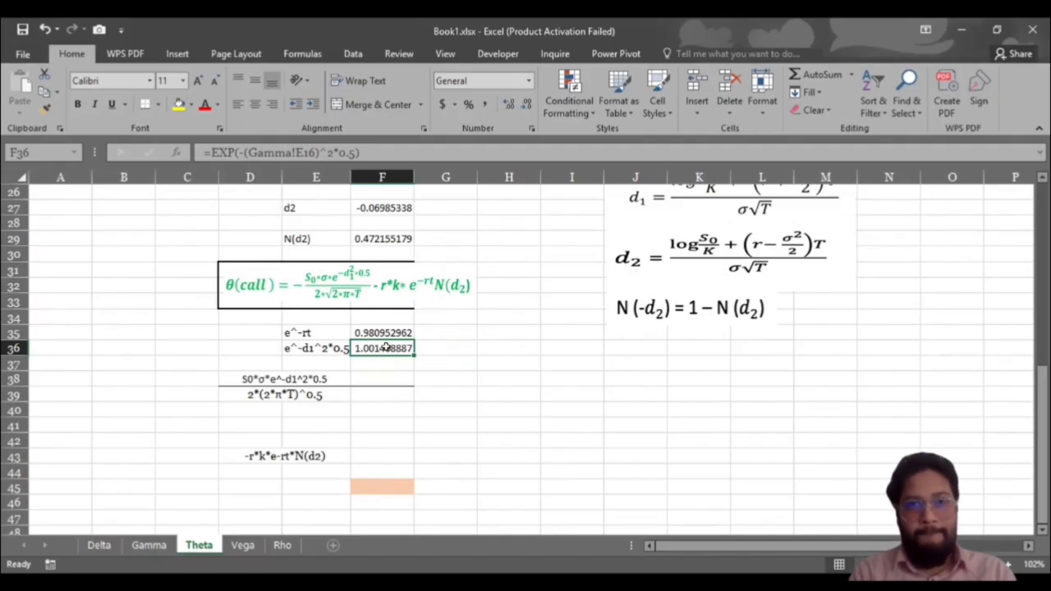
click(359, 146)
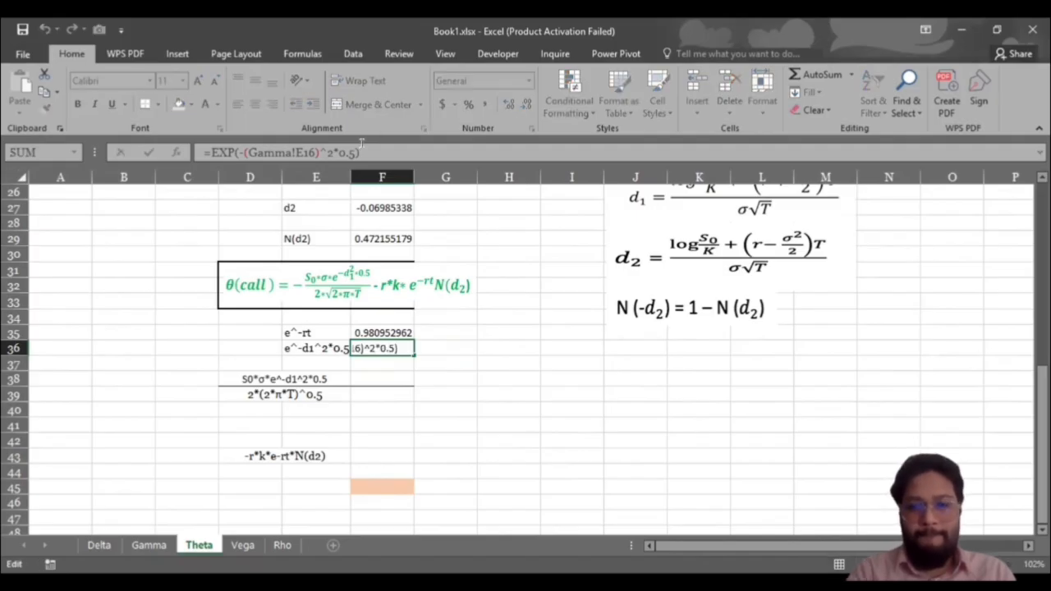
key(Return)
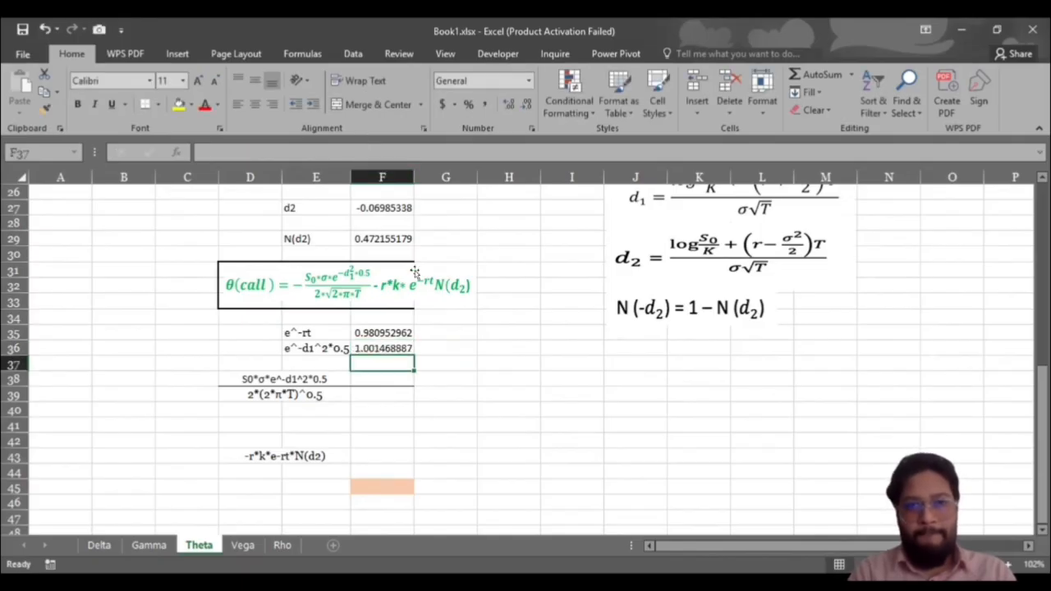
click(374, 345)
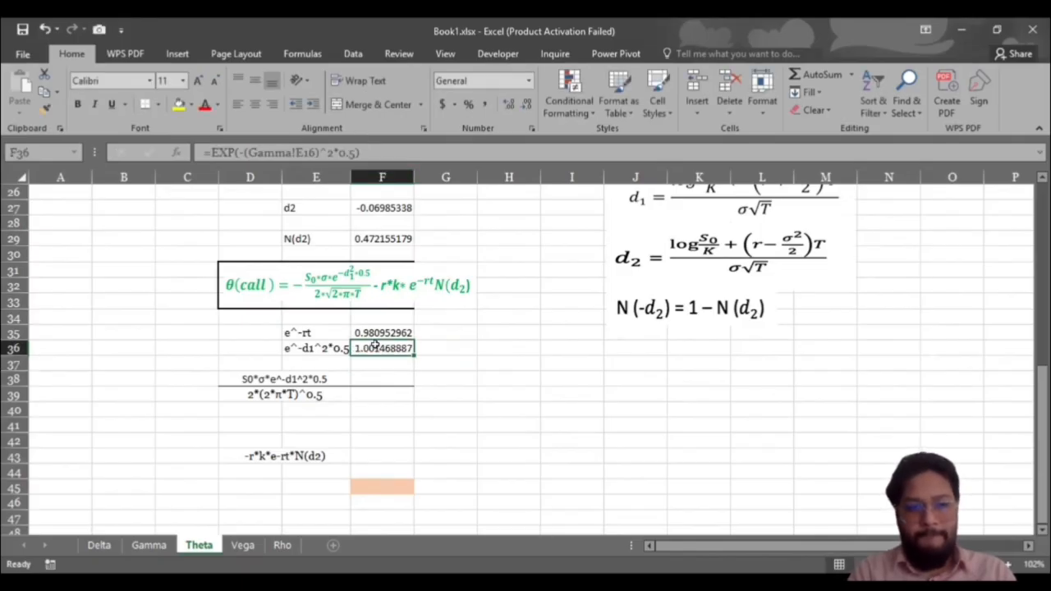
key(Delete)
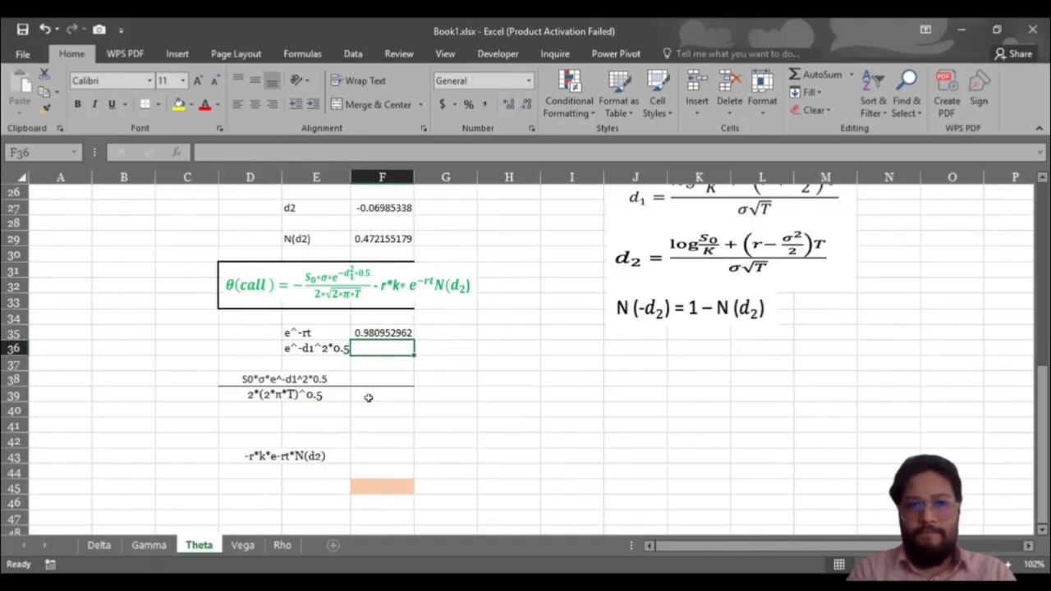
Enter =EXP(-(Gamma!E16^2*0.5)) in cell F36 to calculate e^-d1^2*0.5 from the Gamma sheet's D1.
text(=)
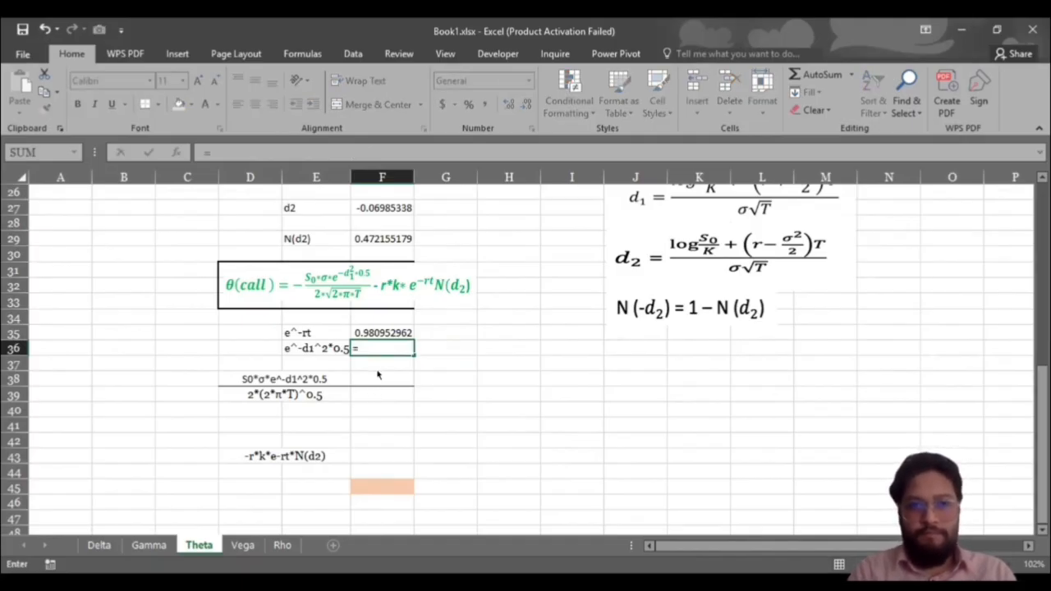
text(EXP(-()
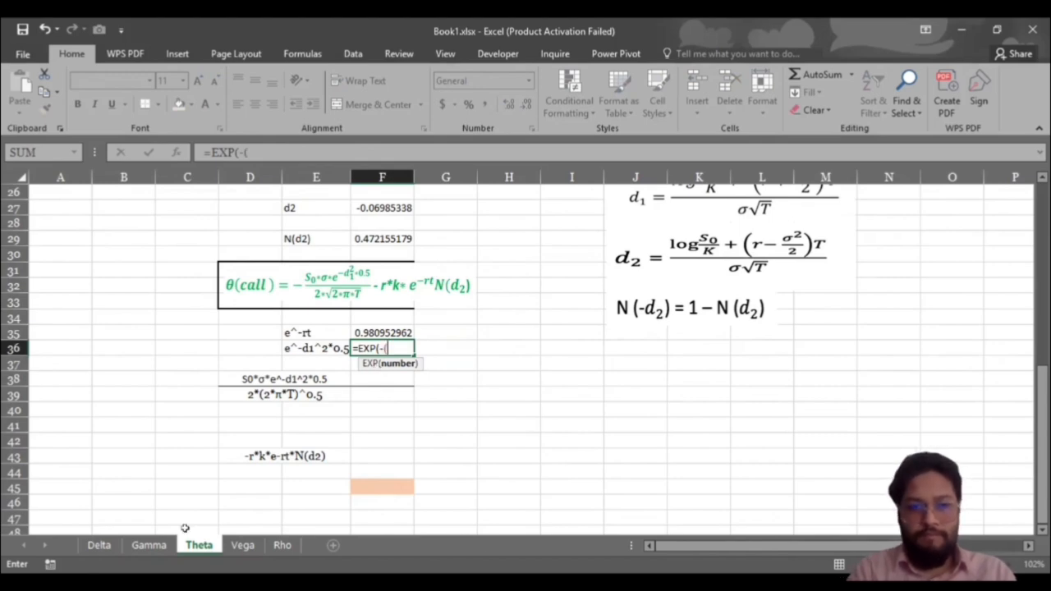
click(163, 548)
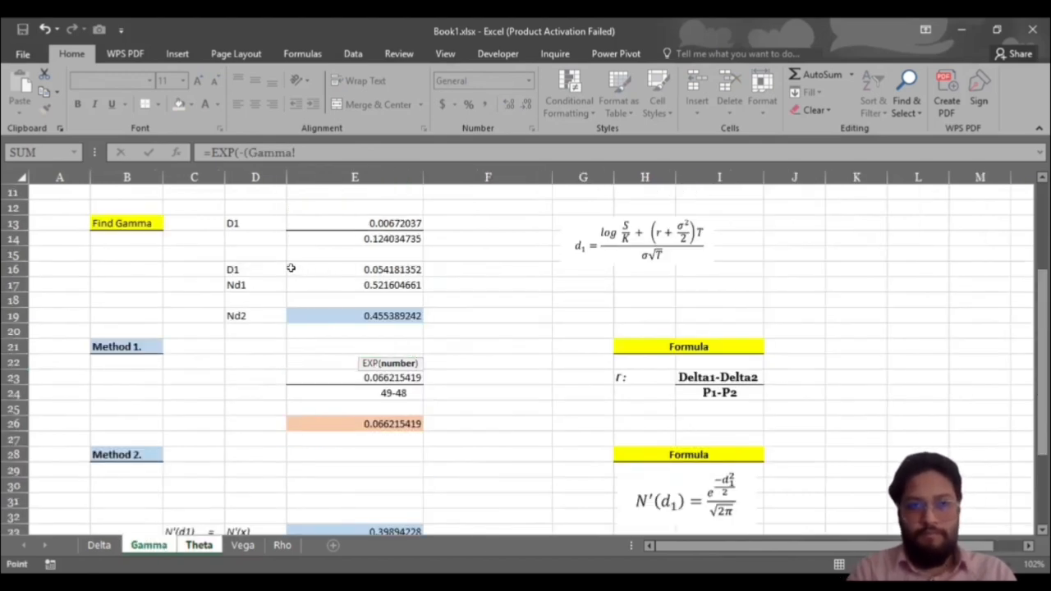
click(365, 269)
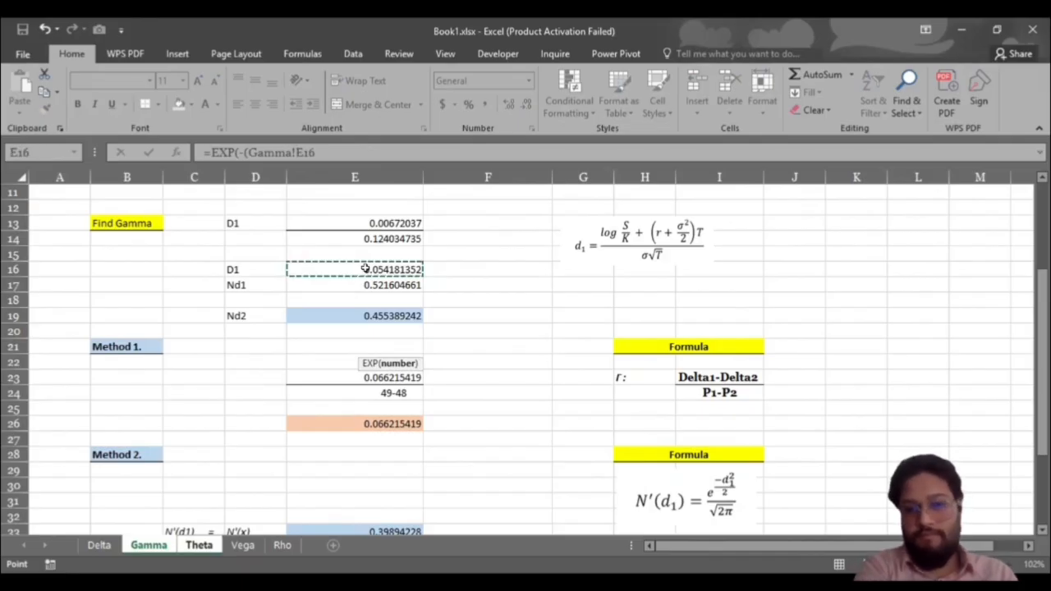
text(^2)
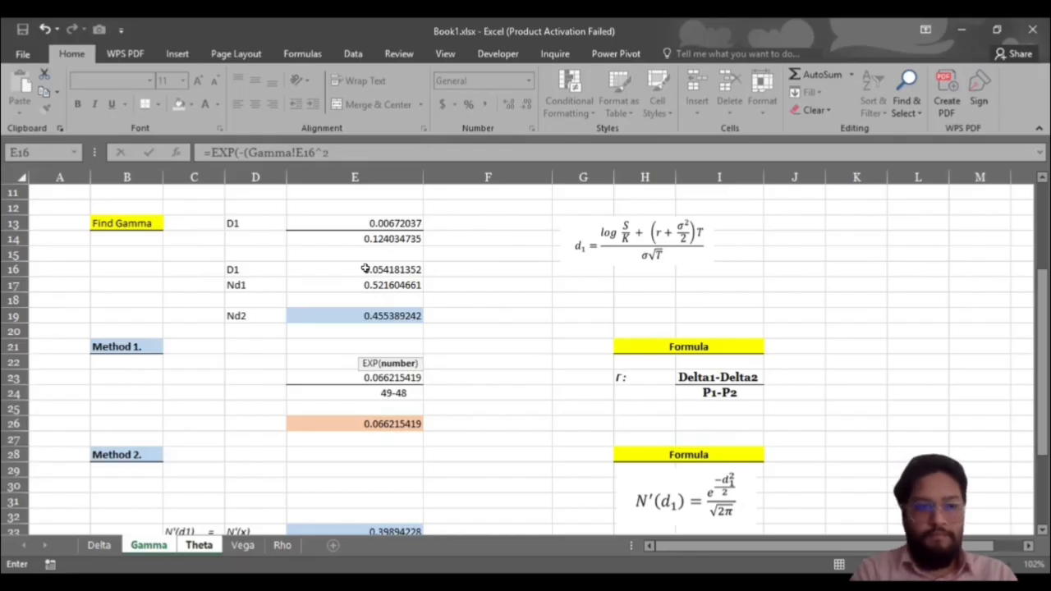
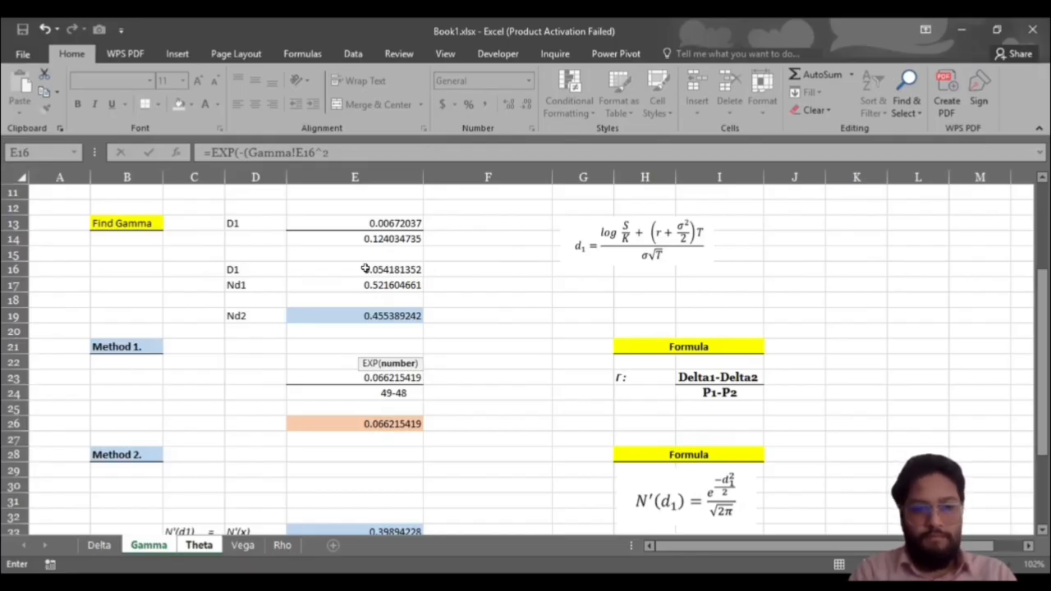
text(*0.5)
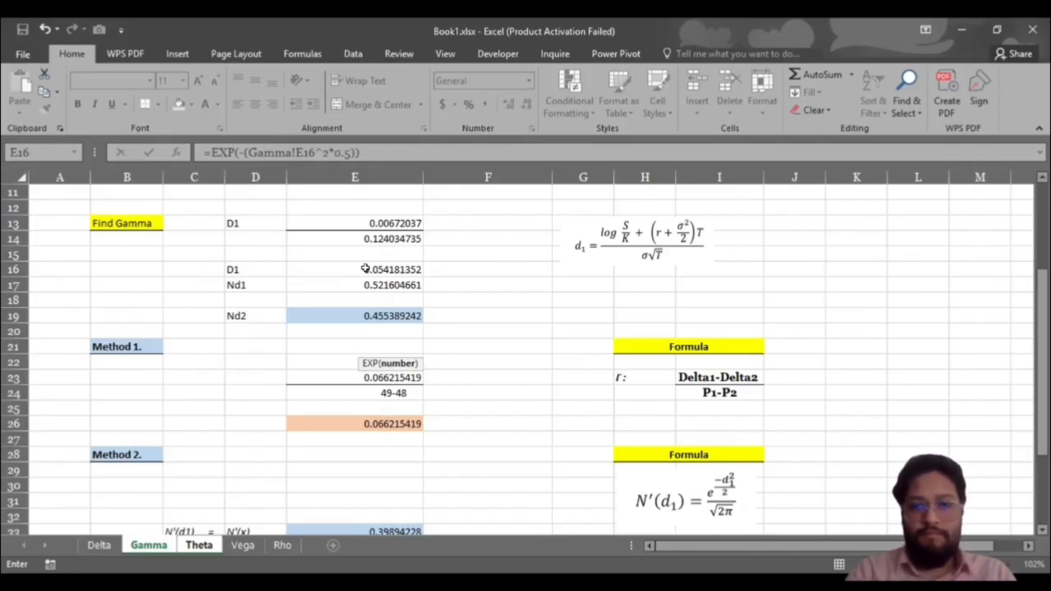
key(Return)
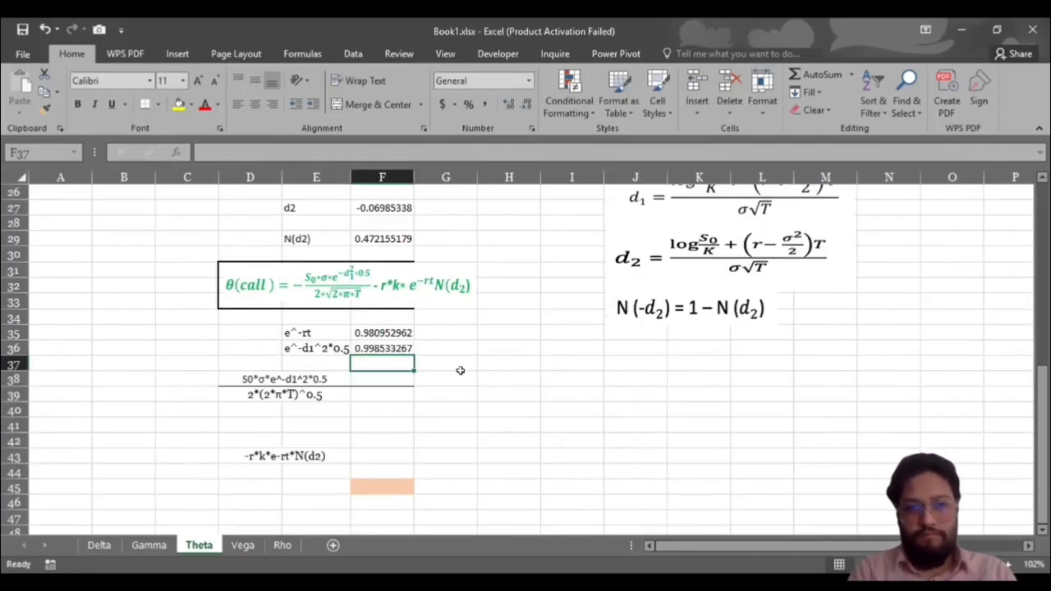
Enter =-C6*F6*F36 in cell F38 to calculate the negative numerator S0*σ*e^-d1^2*0.5.
click(376, 379)
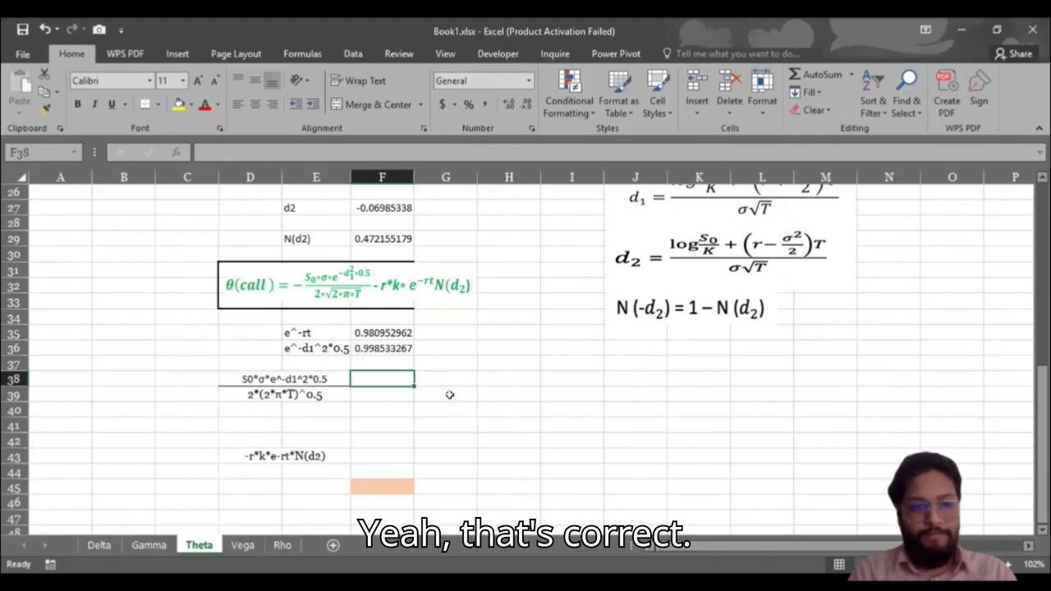
scroll(449, 395, down, 2)
scroll(450, 395, up, 1)
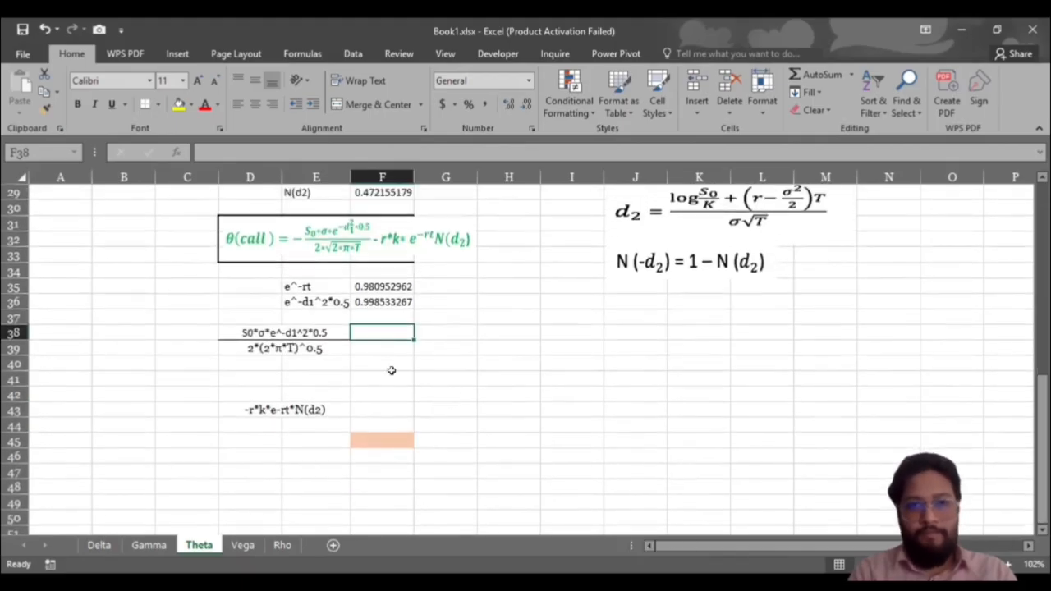
click(391, 362)
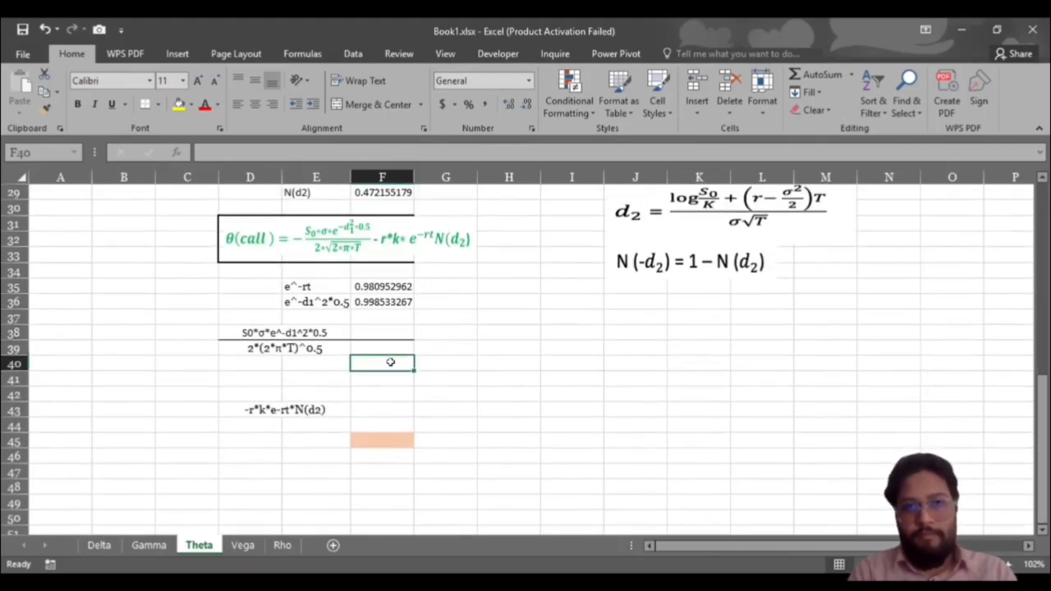
click(380, 332)
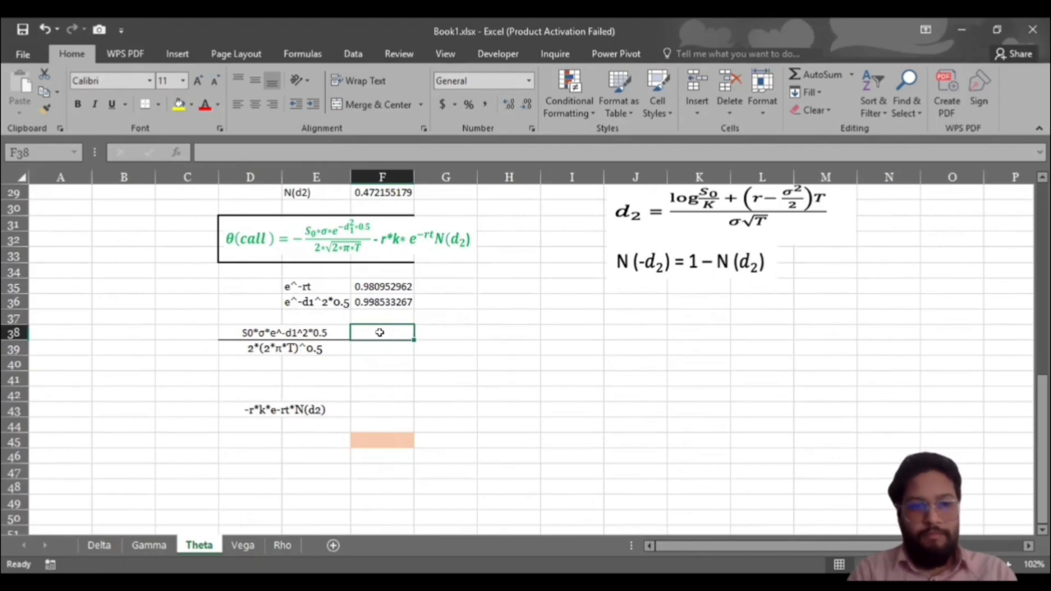
text(=)
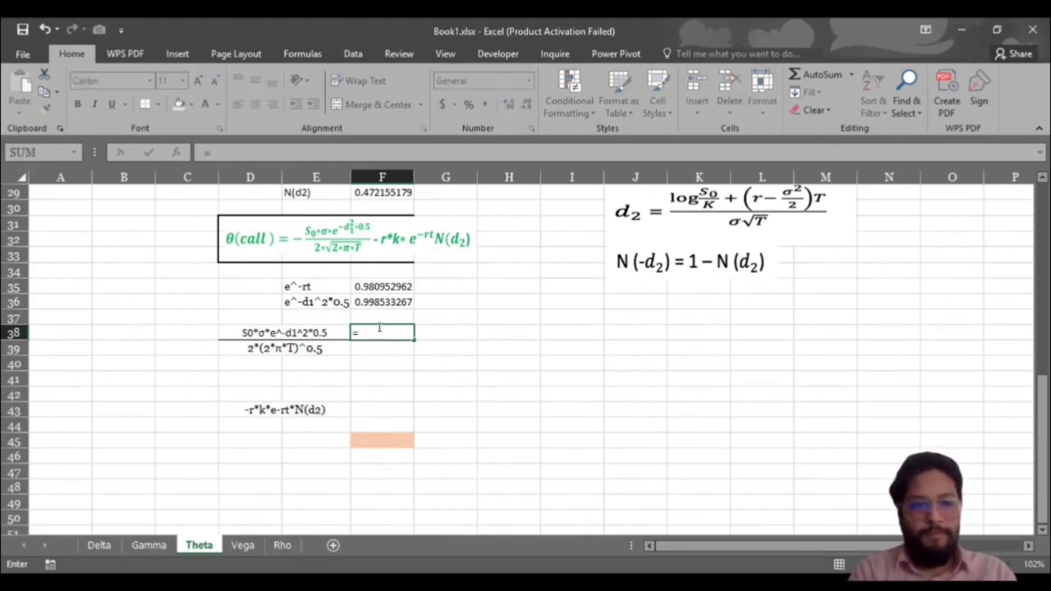
text(-)
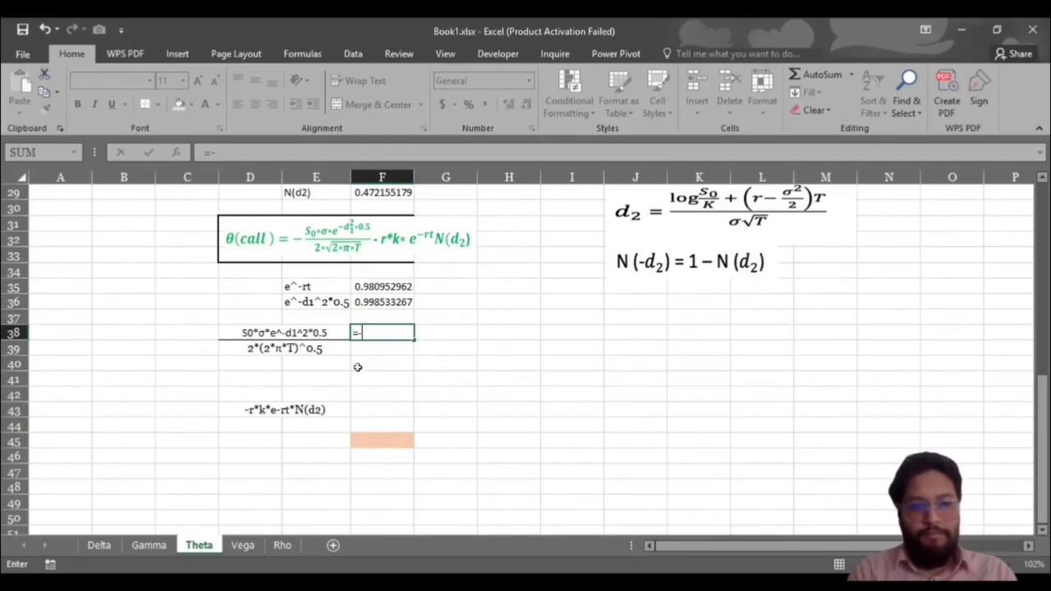
scroll(325, 353, up, 3)
scroll(322, 351, up, 7)
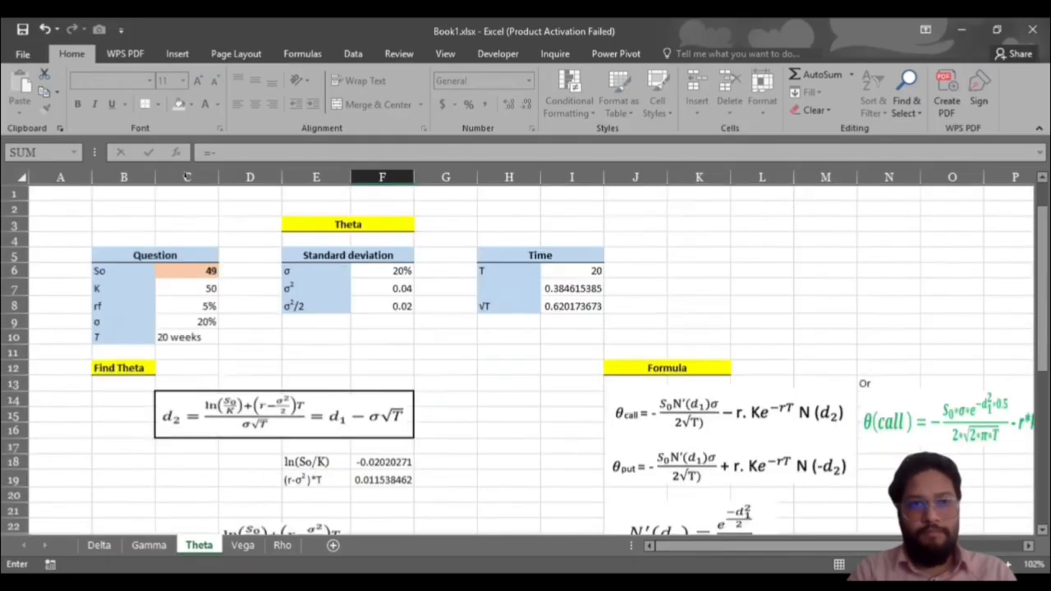
click(172, 272)
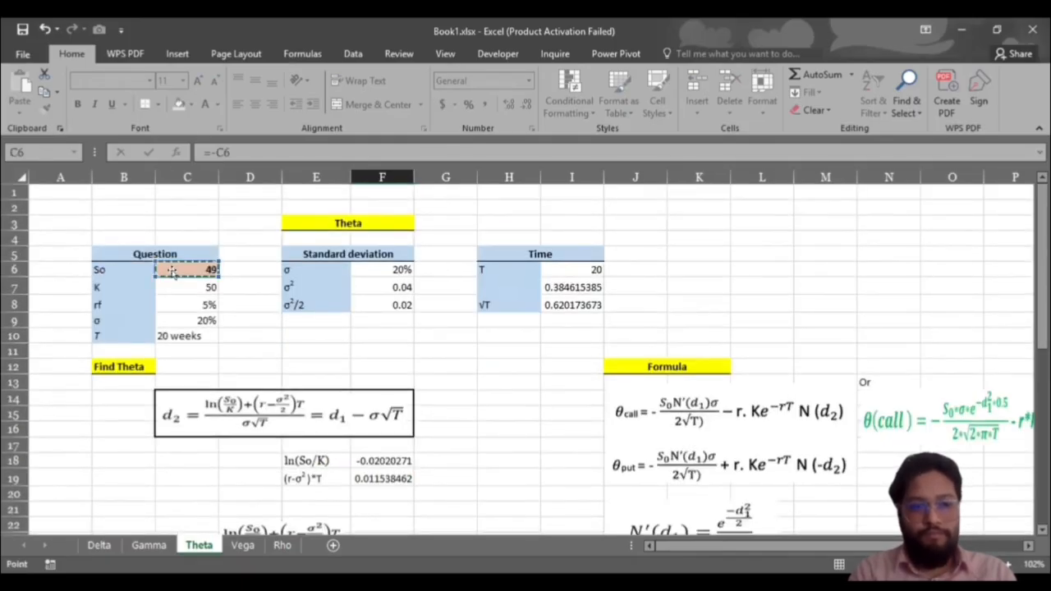
text(*)
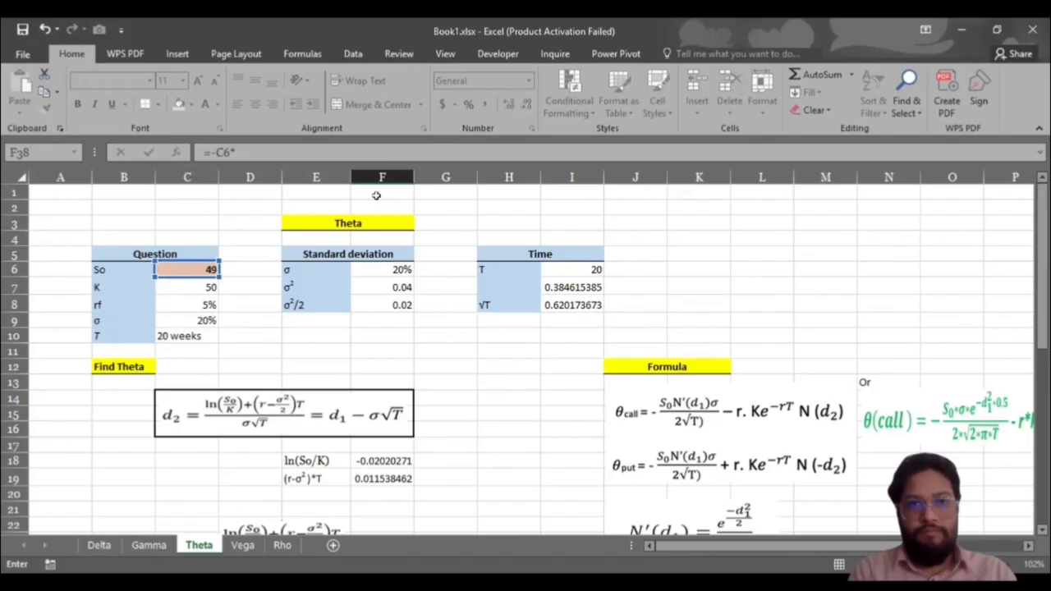
click(381, 269)
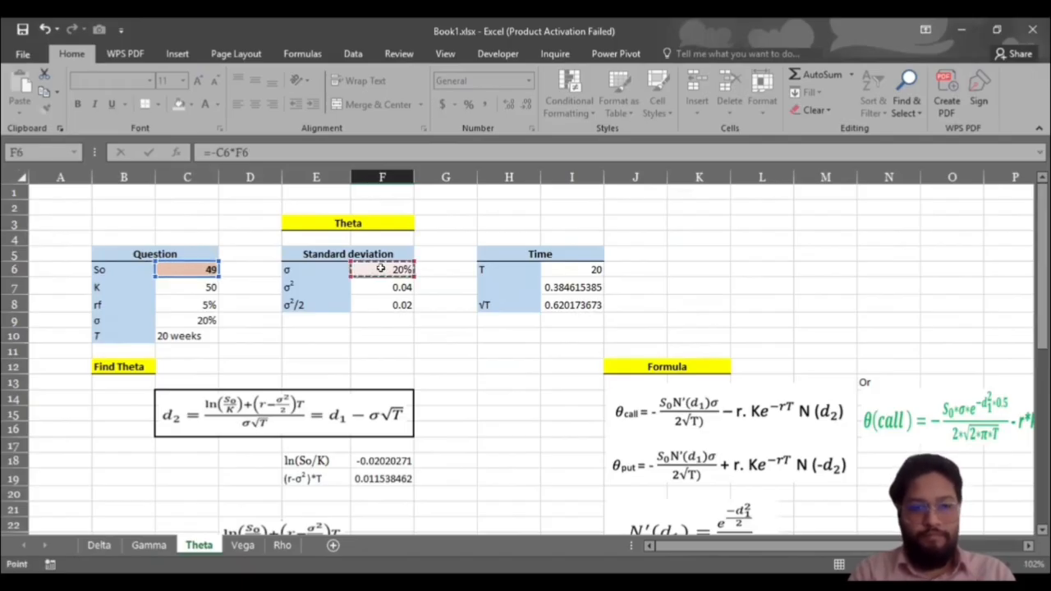
text(*)
scroll(400, 367, down, 3)
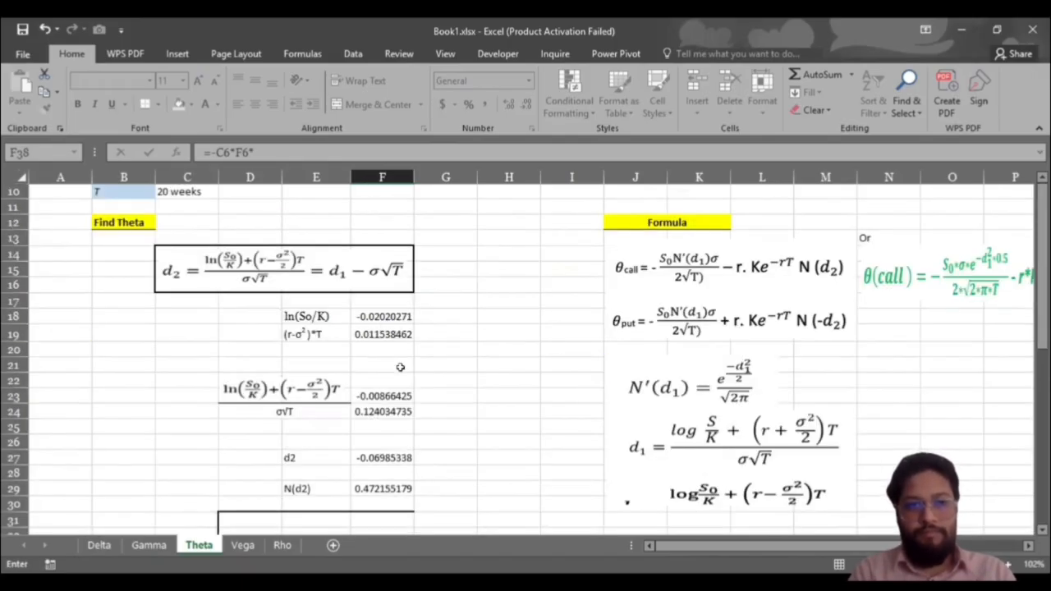
scroll(399, 367, down, 3)
scroll(400, 367, down, 2)
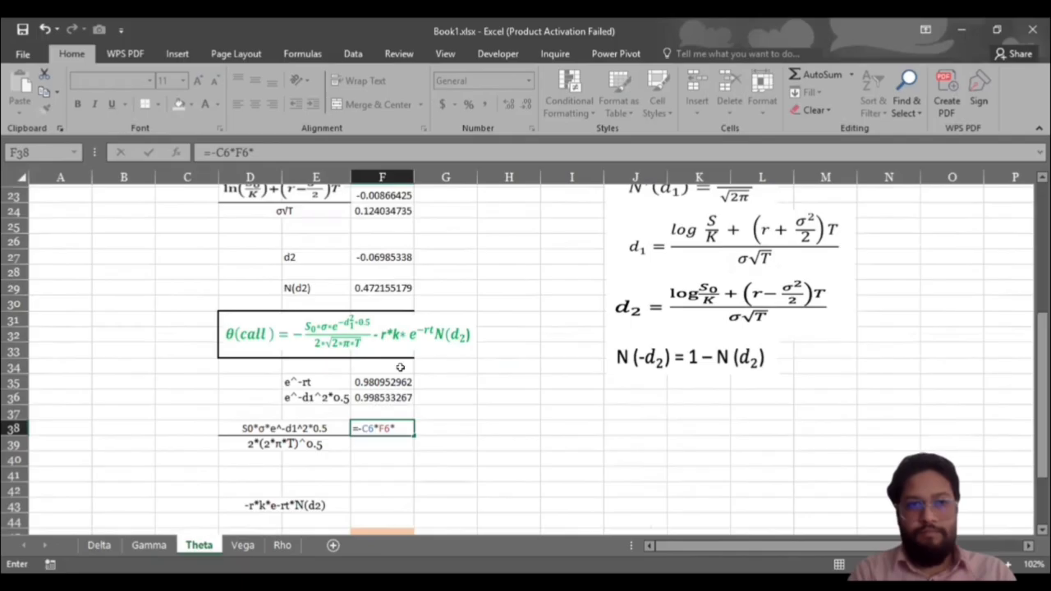
scroll(400, 367, down, 2)
click(382, 331)
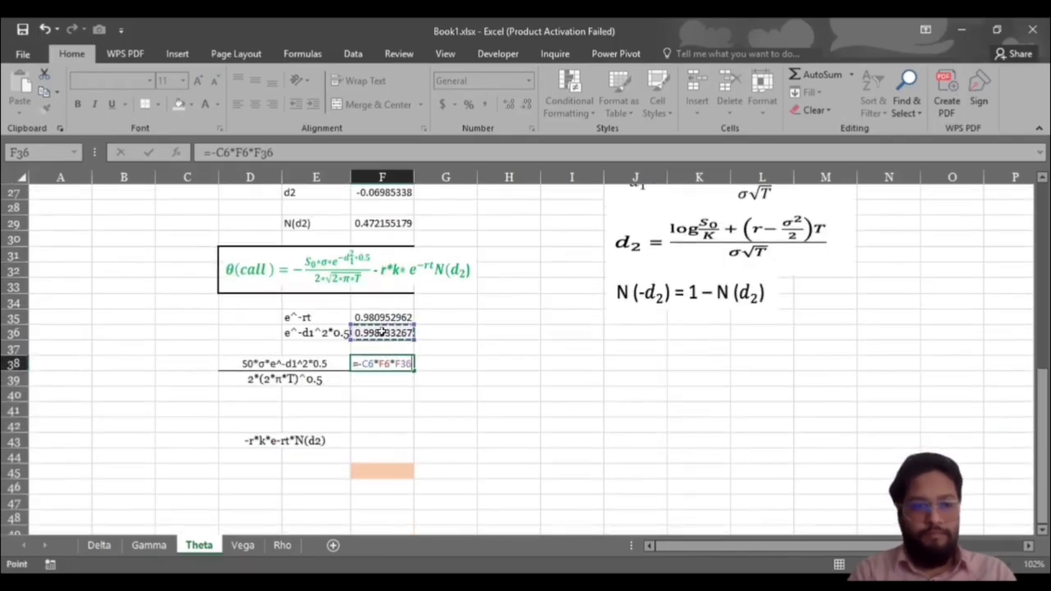
key(Return)
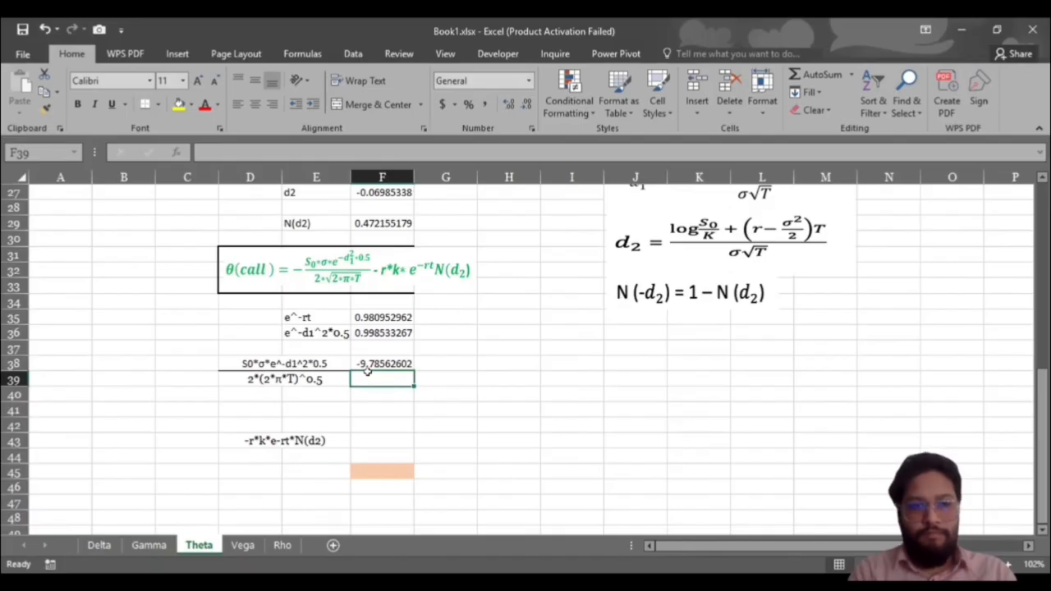
Try to calculate the denominator 2*(2*π*T)^0.5 in cell F39 with the formula =2*(2pi()*I7)^0.5.
text(=)
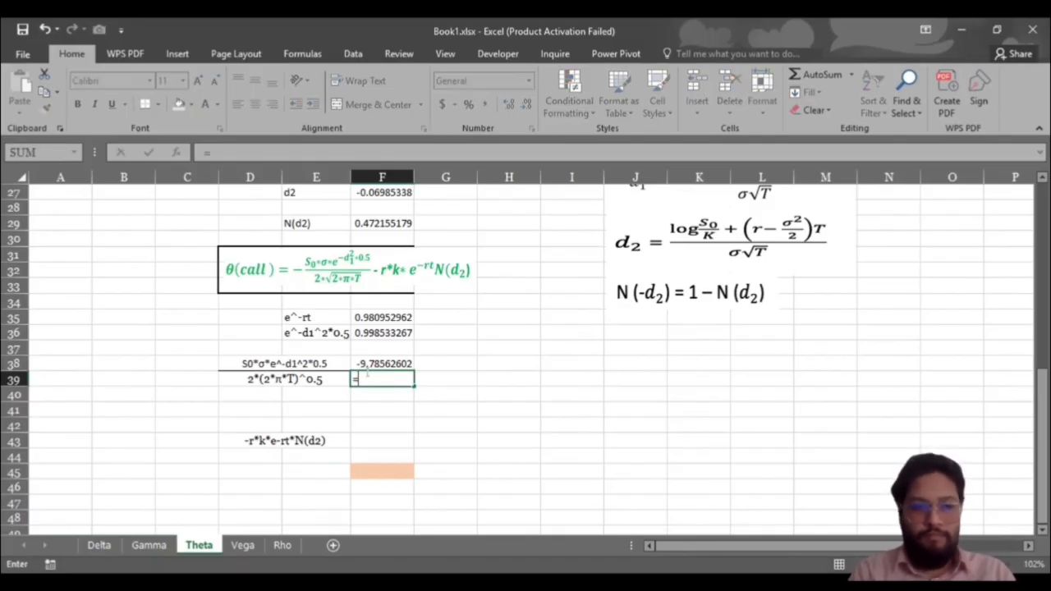
text(2*()
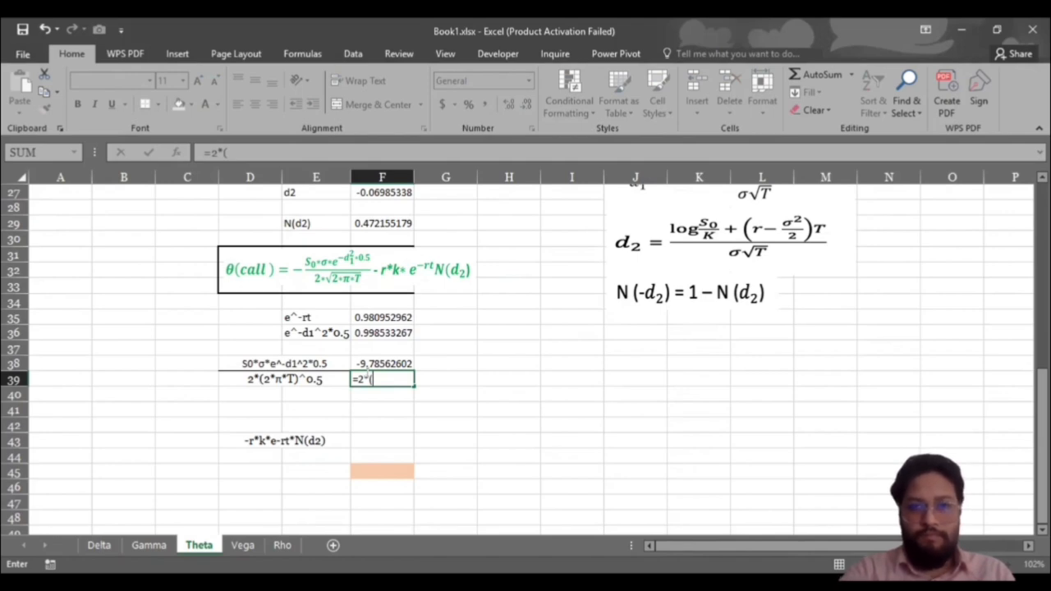
text(2pi()*)
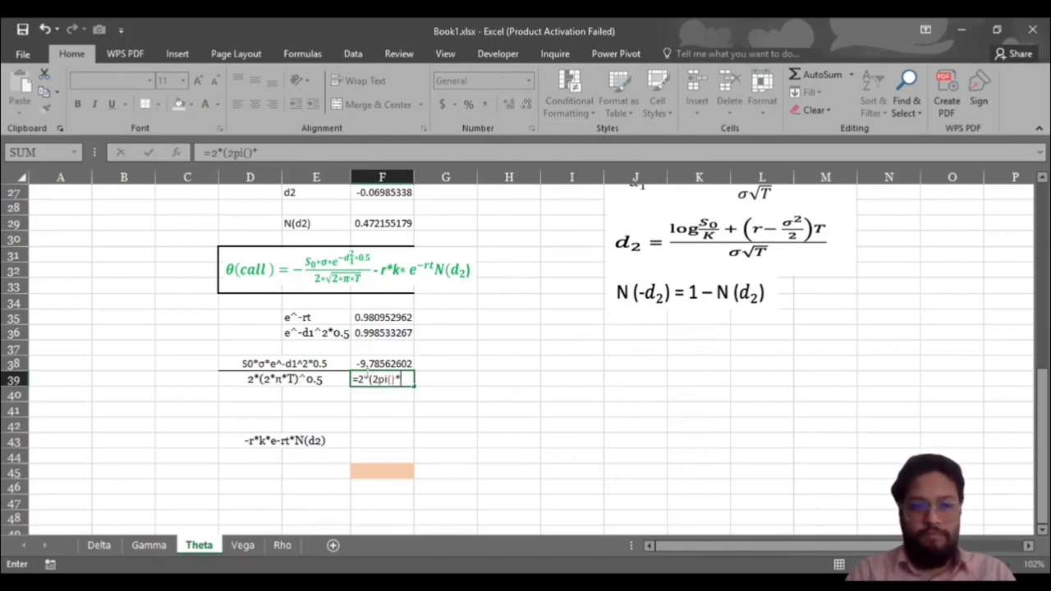
scroll(473, 335, up, 4)
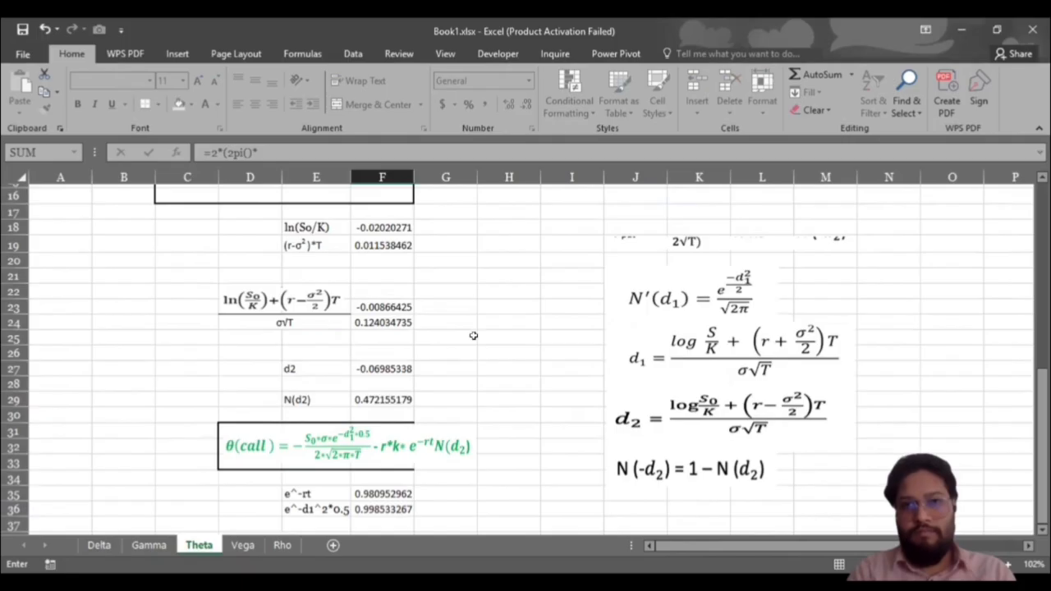
scroll(473, 335, up, 5)
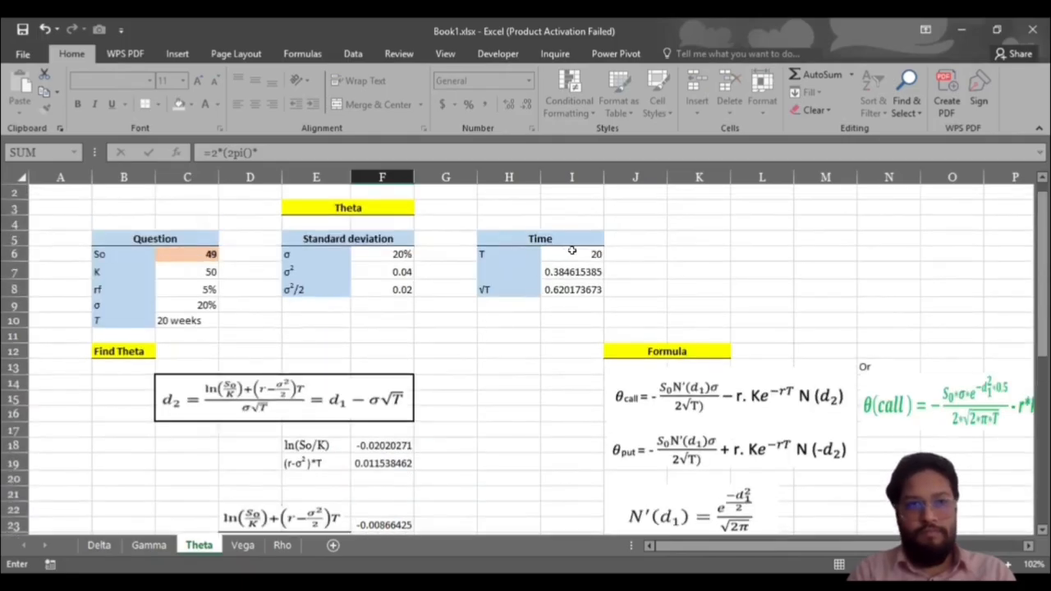
click(567, 271)
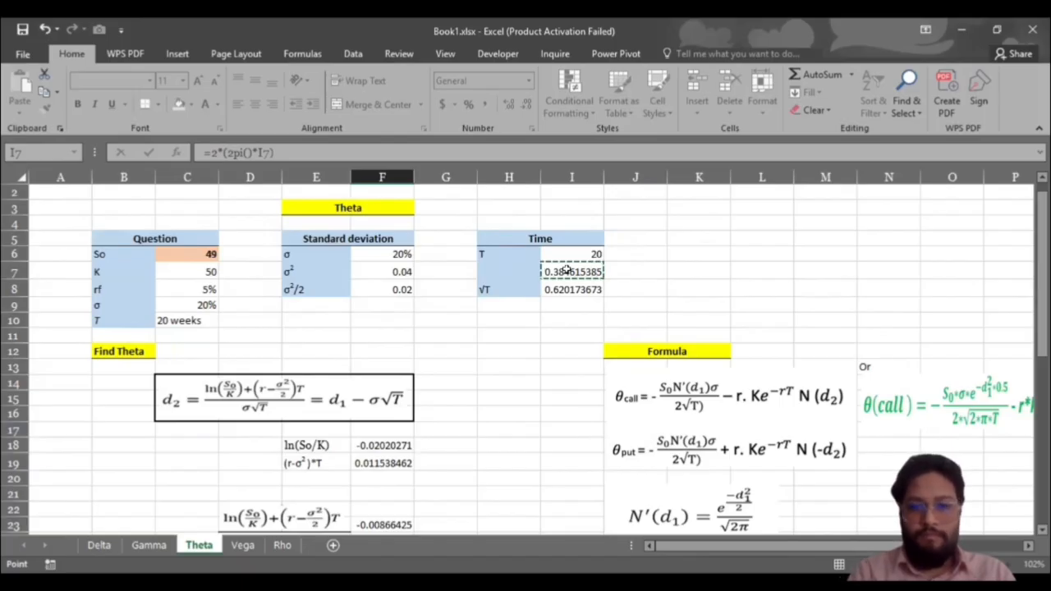
text())
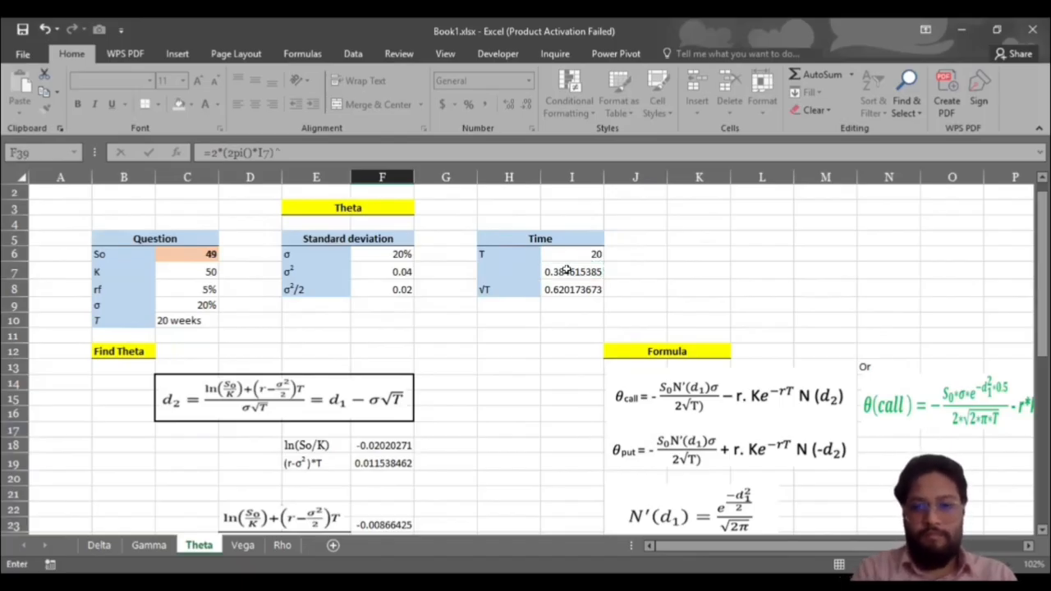
text(^0.5)
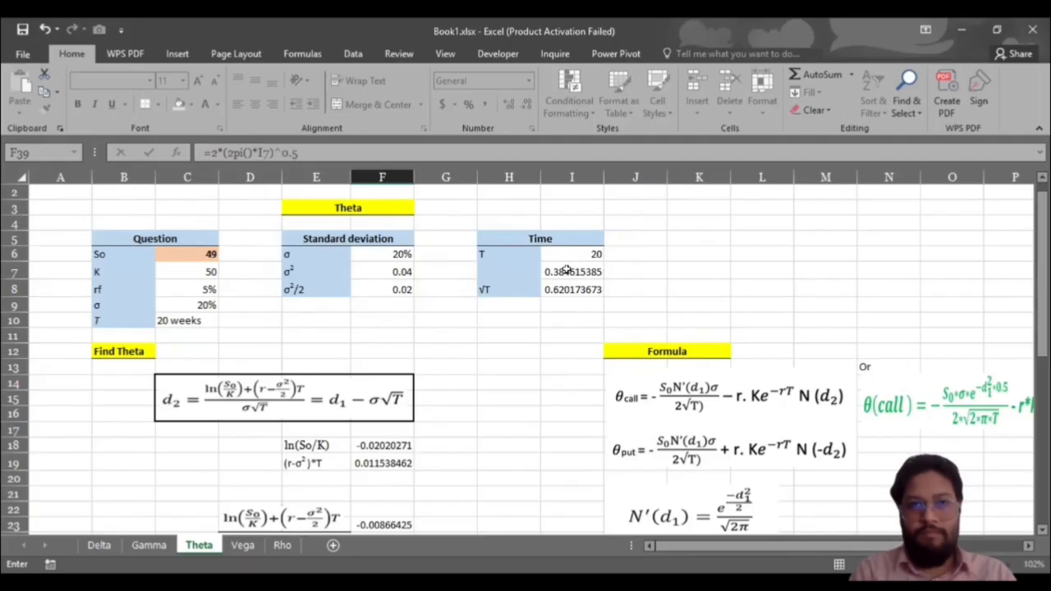
key(Return)
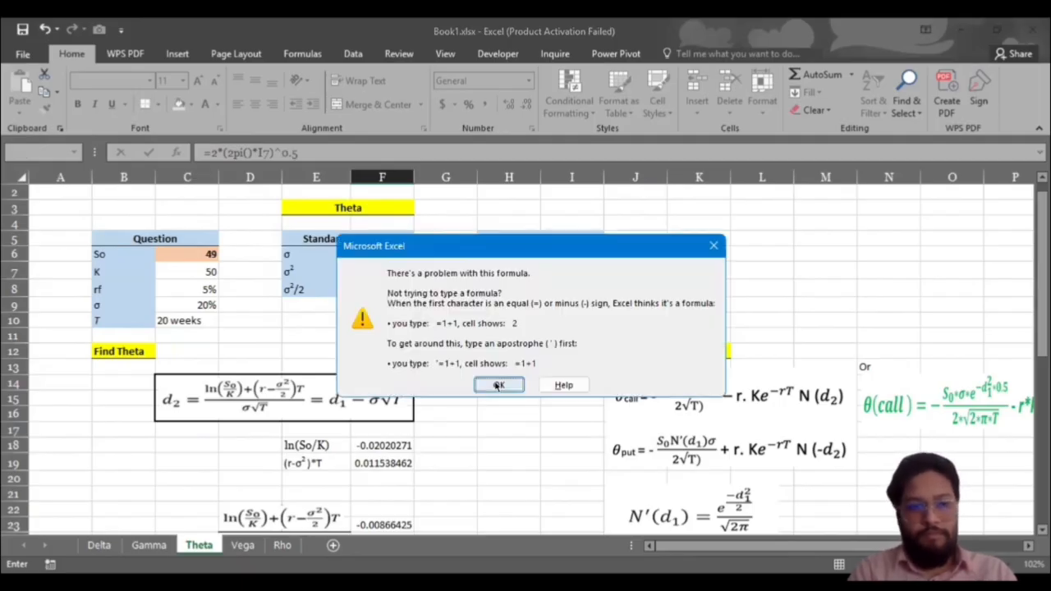
click(498, 385)
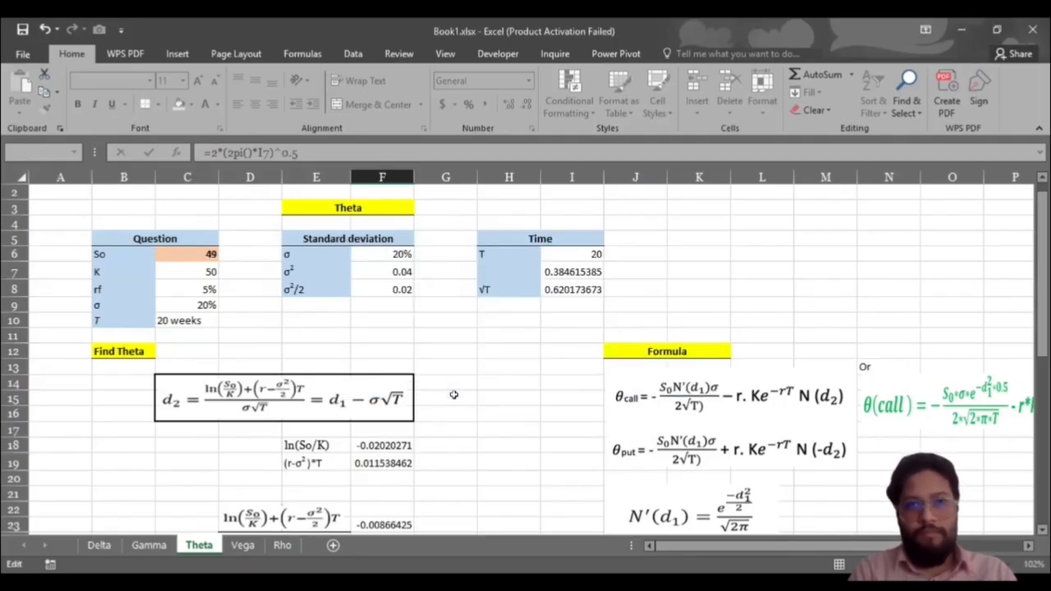
Correct the denominator formula in cell F39 by adding the missing multiplication sign between 2 and pi().
scroll(453, 395, down, 3)
scroll(453, 395, down, 5)
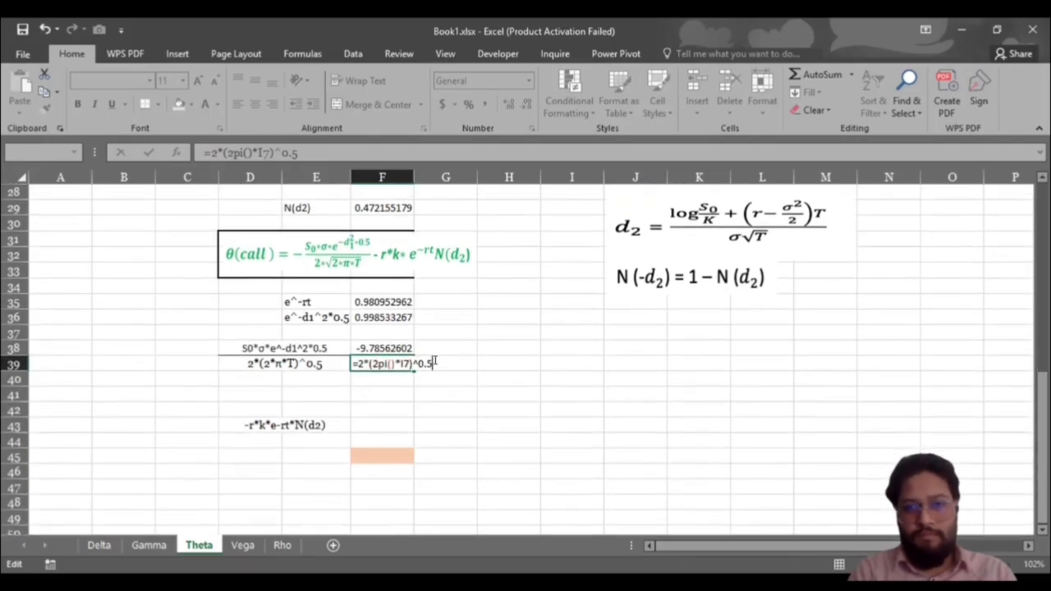
key(Return)
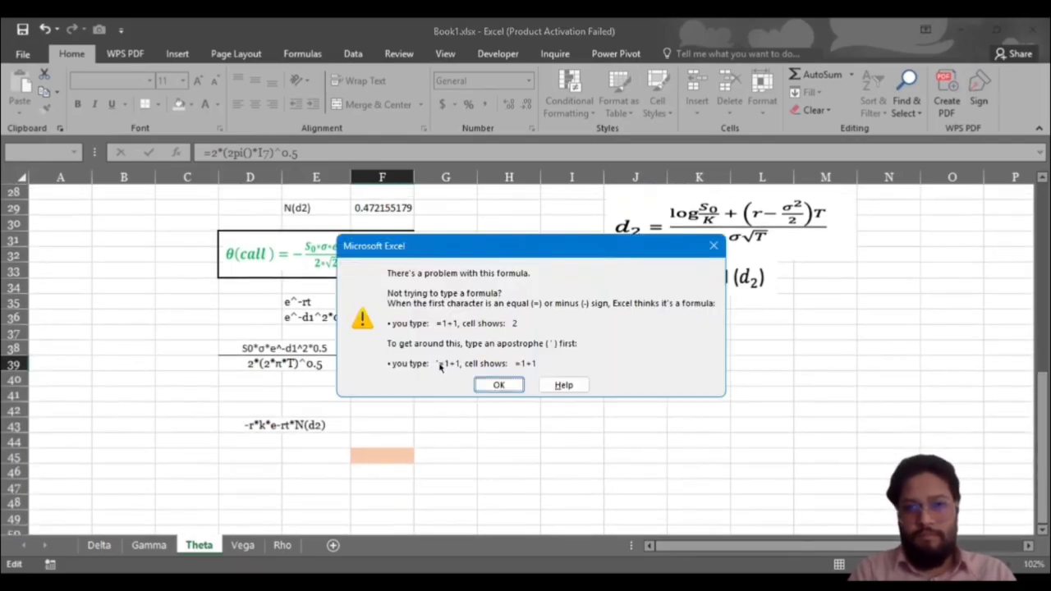
click(499, 385)
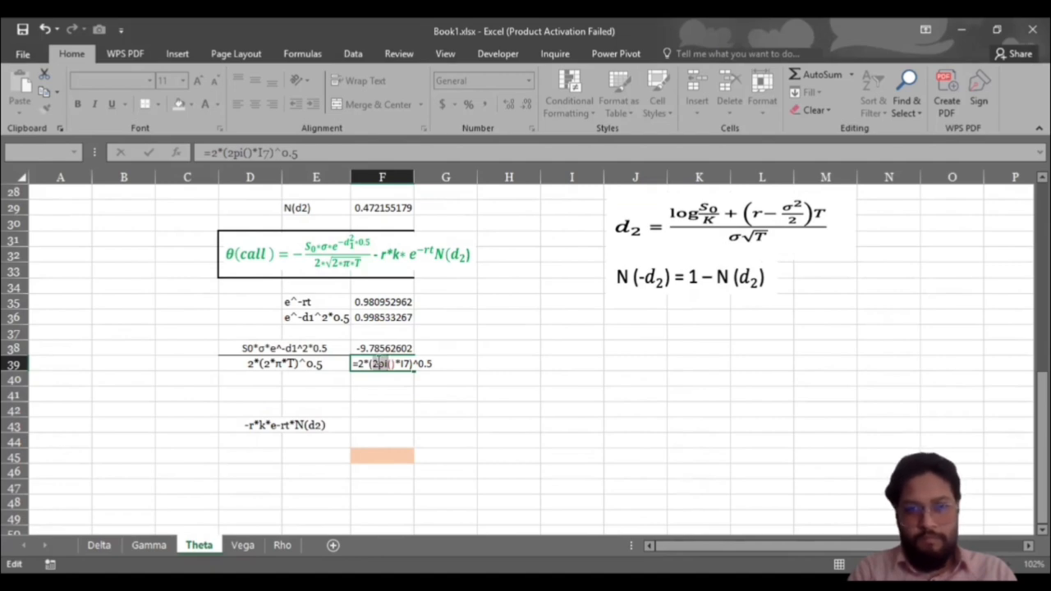
click(374, 362)
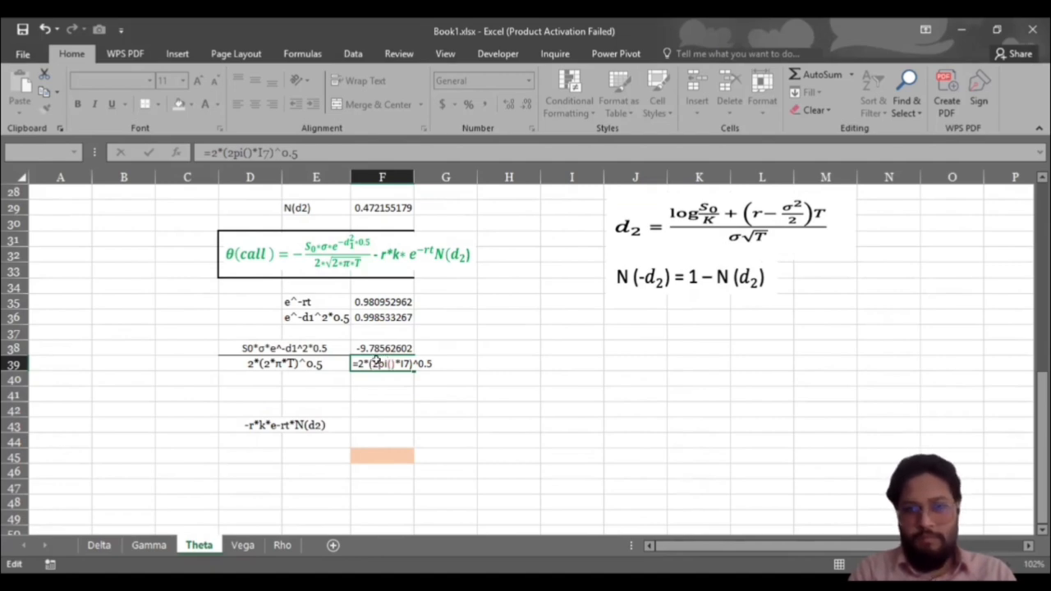
click(388, 437)
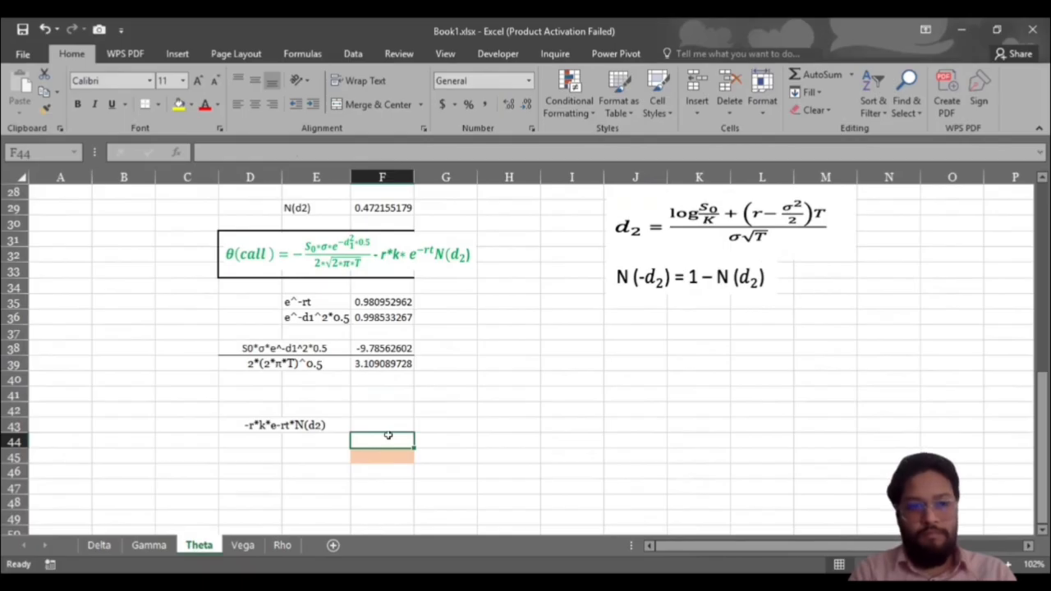
scroll(388, 435, down, 2)
click(367, 359)
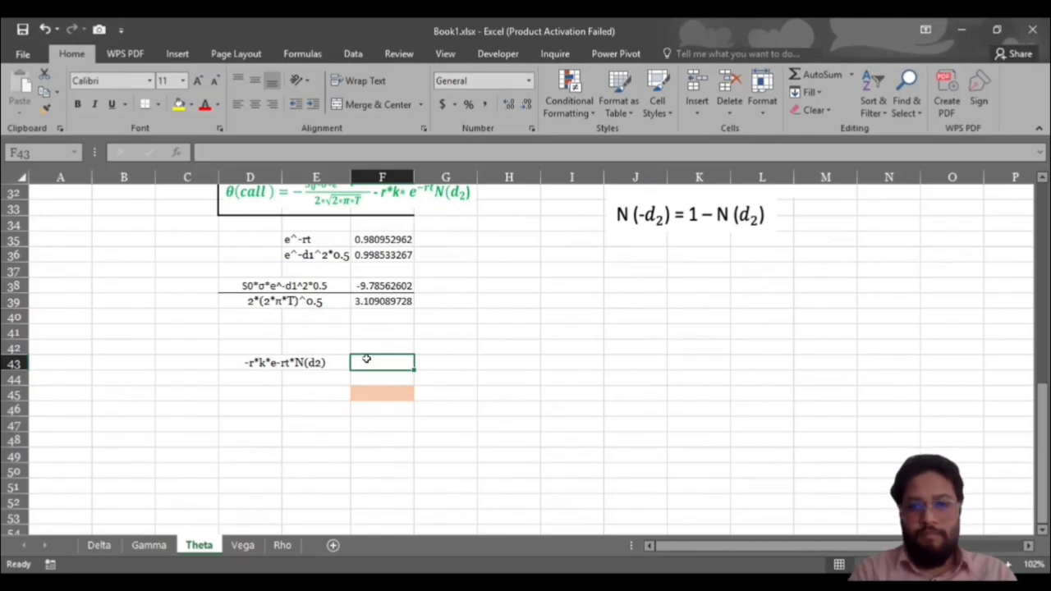
text(=)
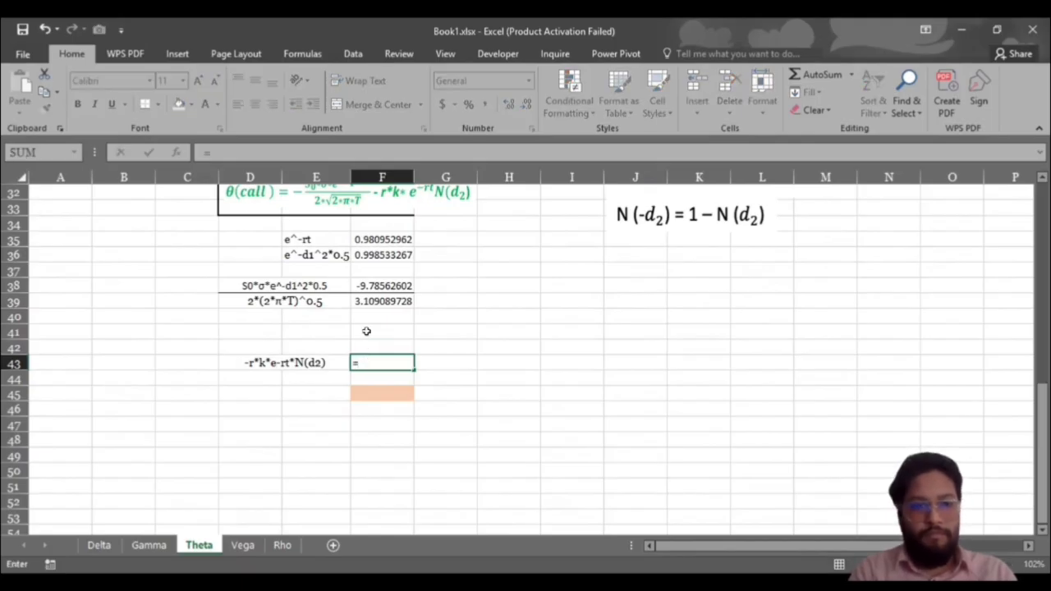
key(BackSpace)
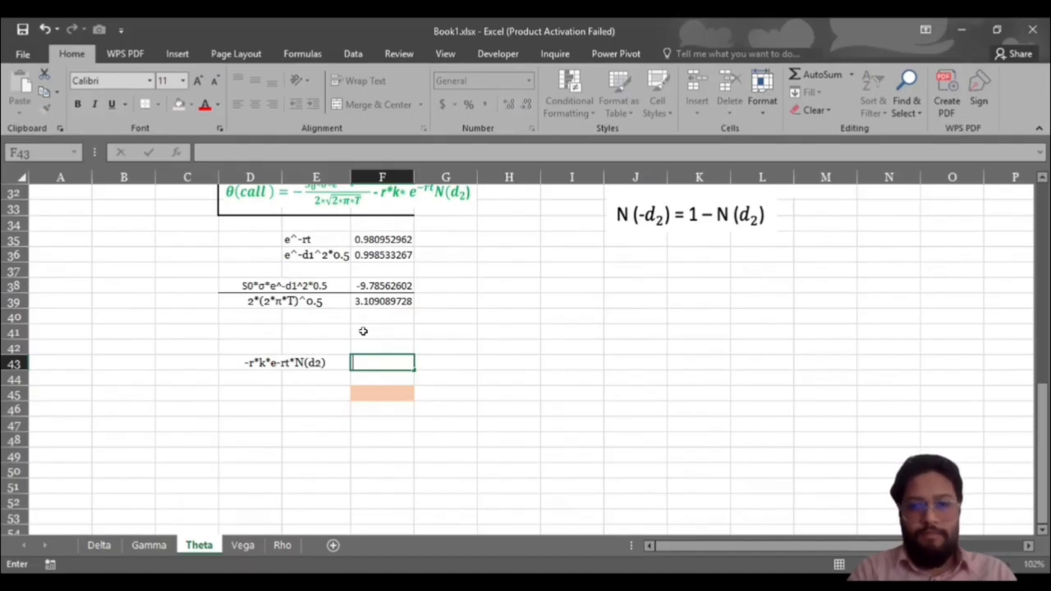
Enter =F38/F39 in cell F41 to divide the numerator by the denominator.
click(358, 329)
text(=)
click(375, 281)
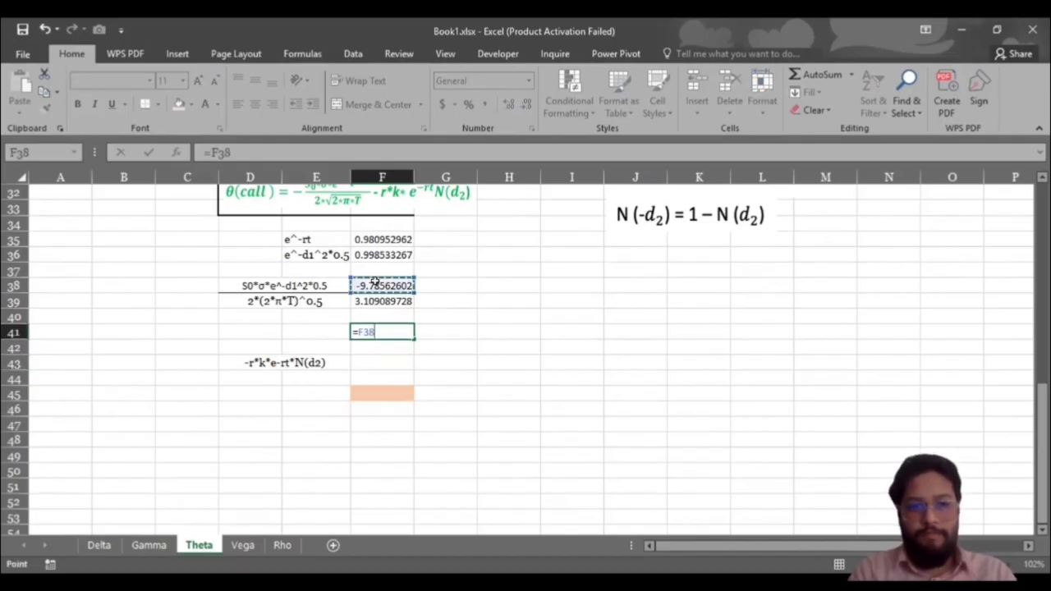
text(/)
click(367, 302)
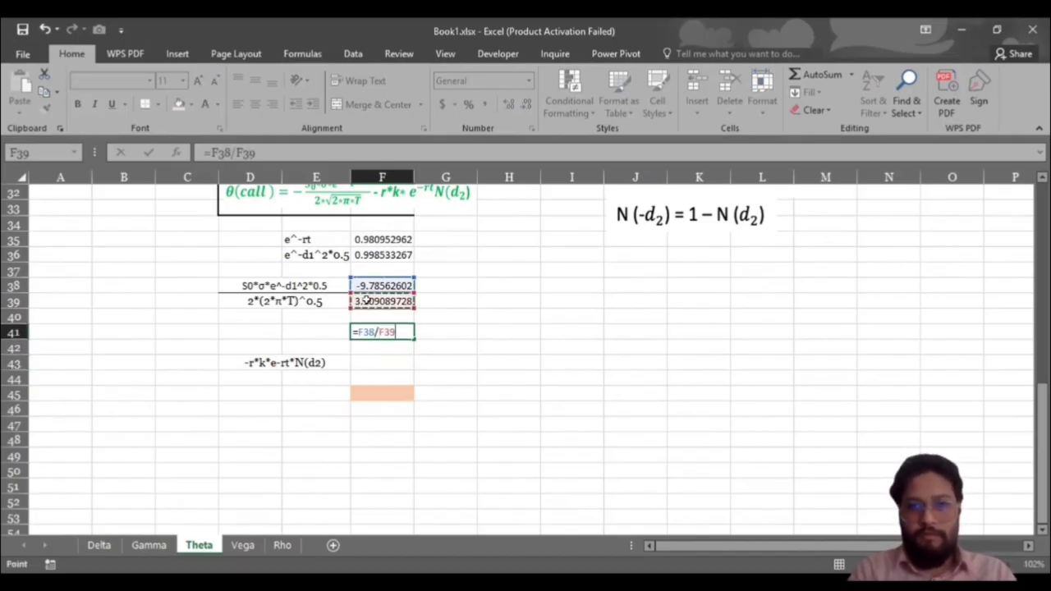
key(Return)
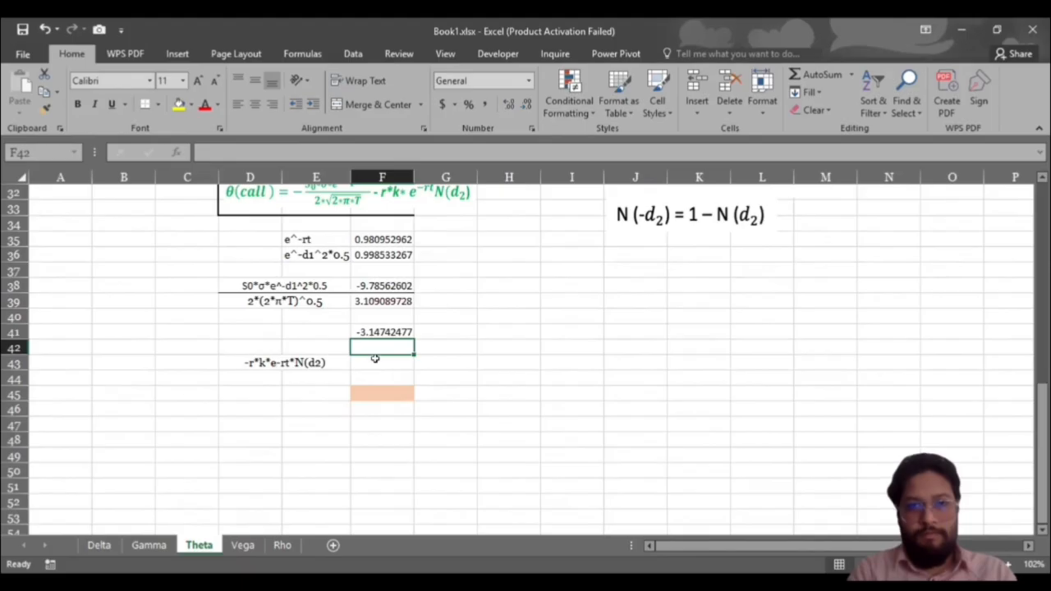
Enter =-C8*C7*F35*F29 in cell F43 to calculate the -r*k*e-rt*N(d2) term.
click(372, 362)
text(=)
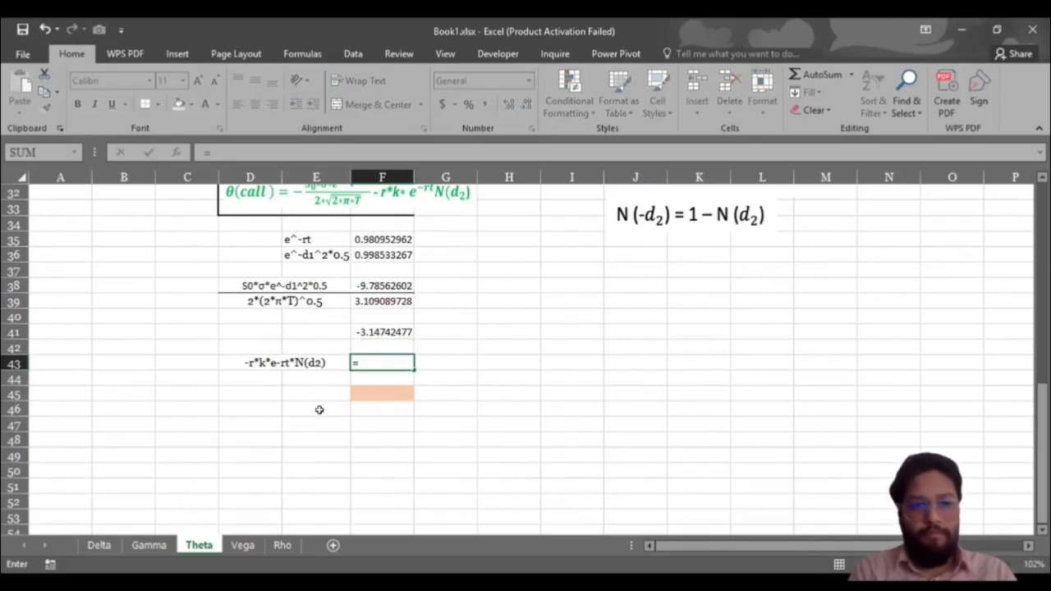
text(-)
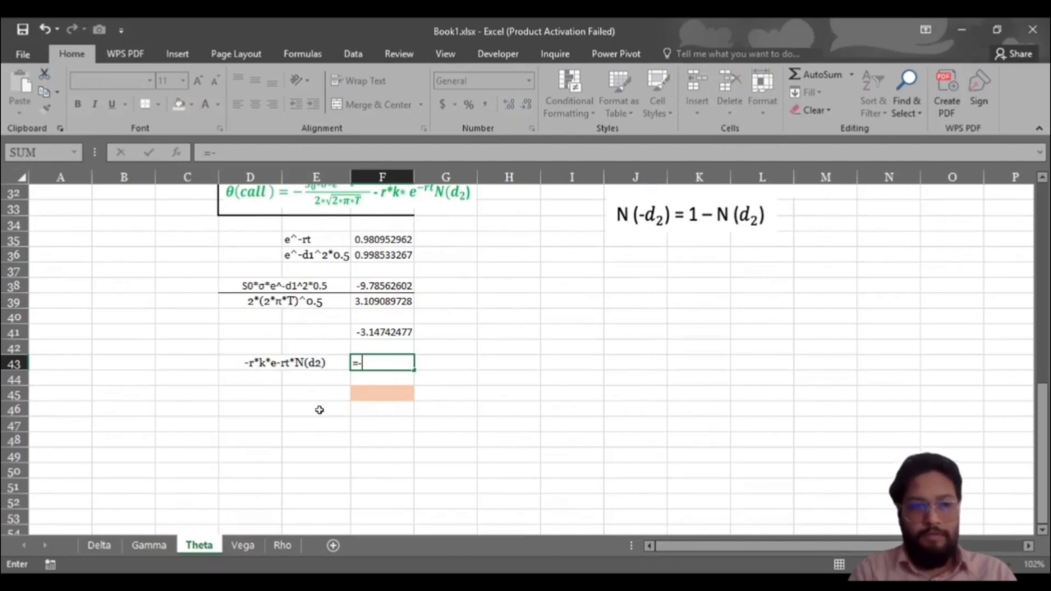
scroll(97, 209, up, 11)
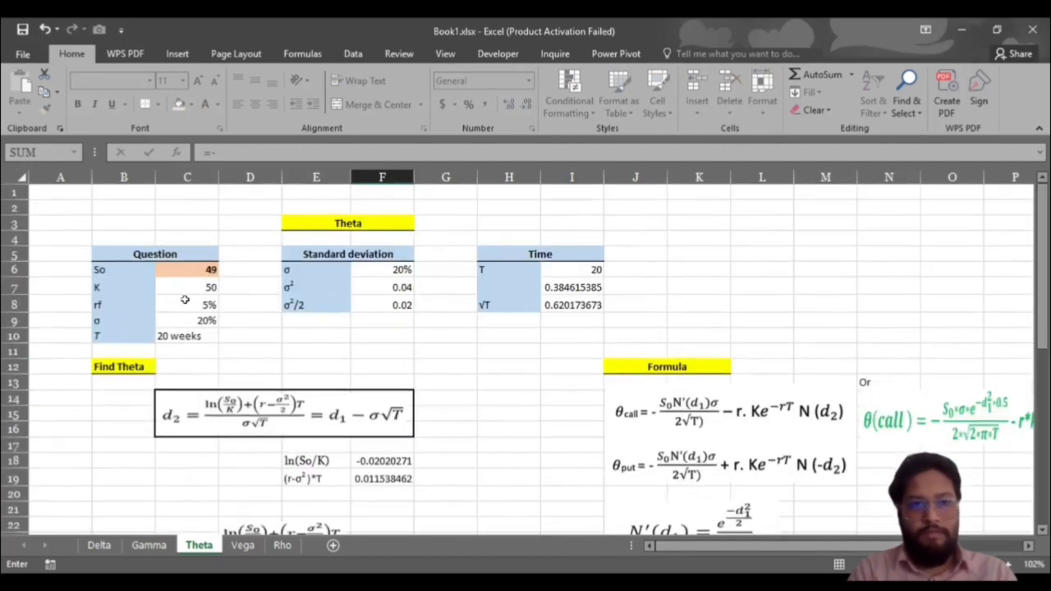
click(185, 299)
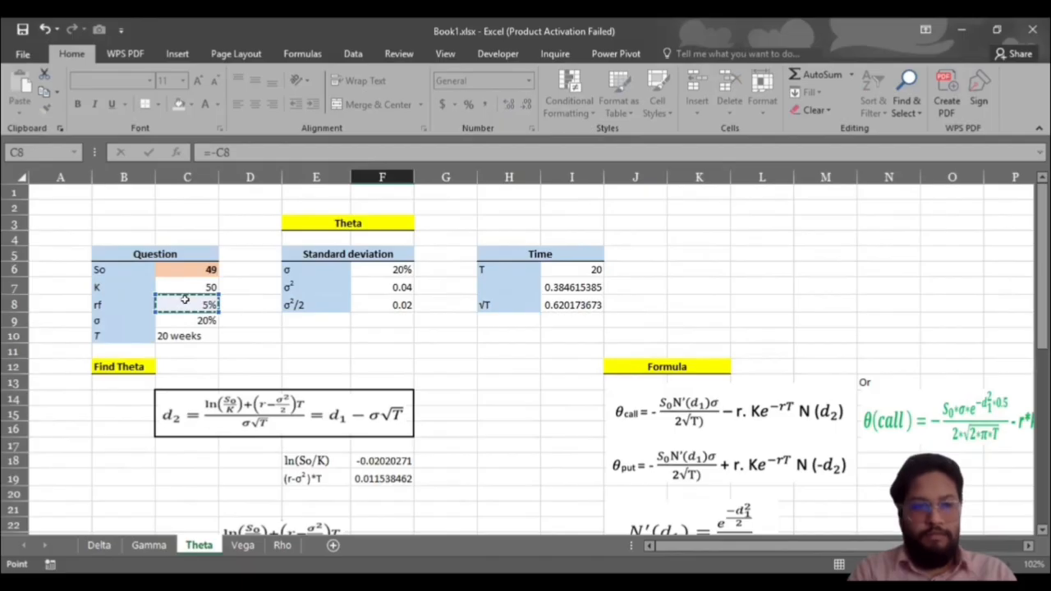
text(*)
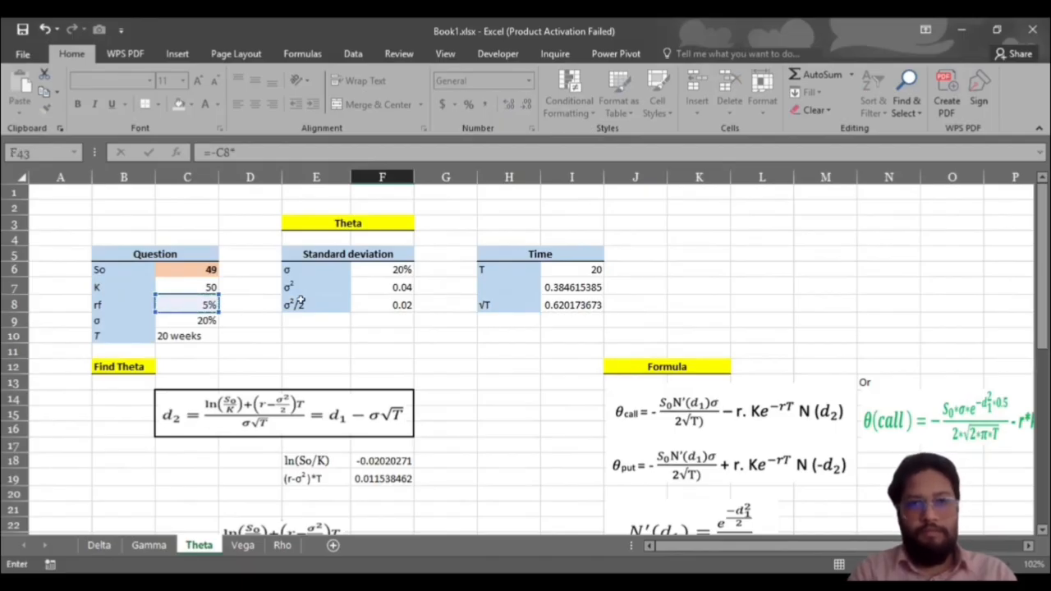
click(203, 286)
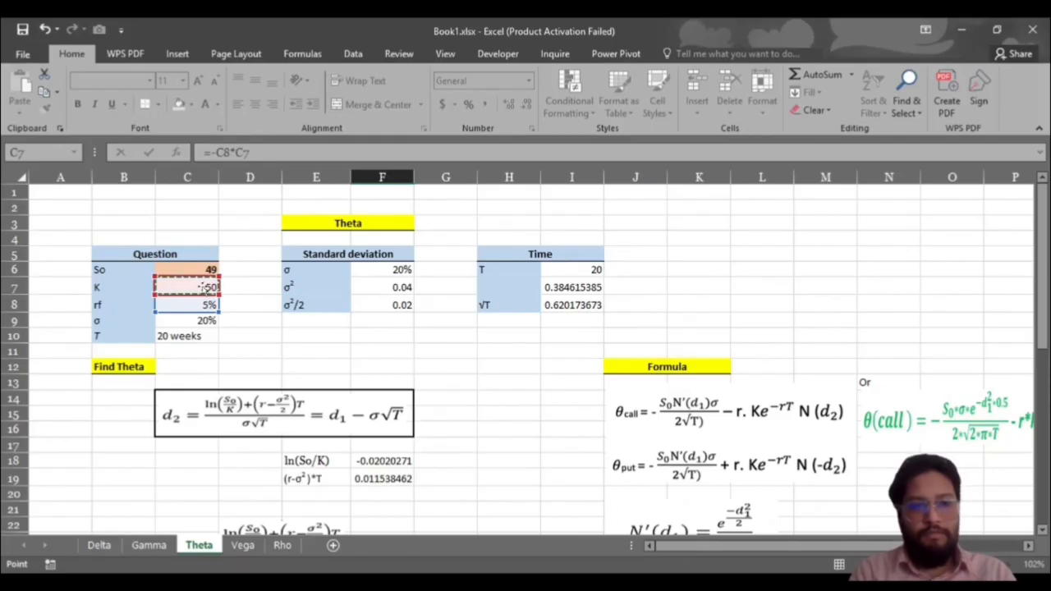
text(*)
scroll(444, 344, down, 2)
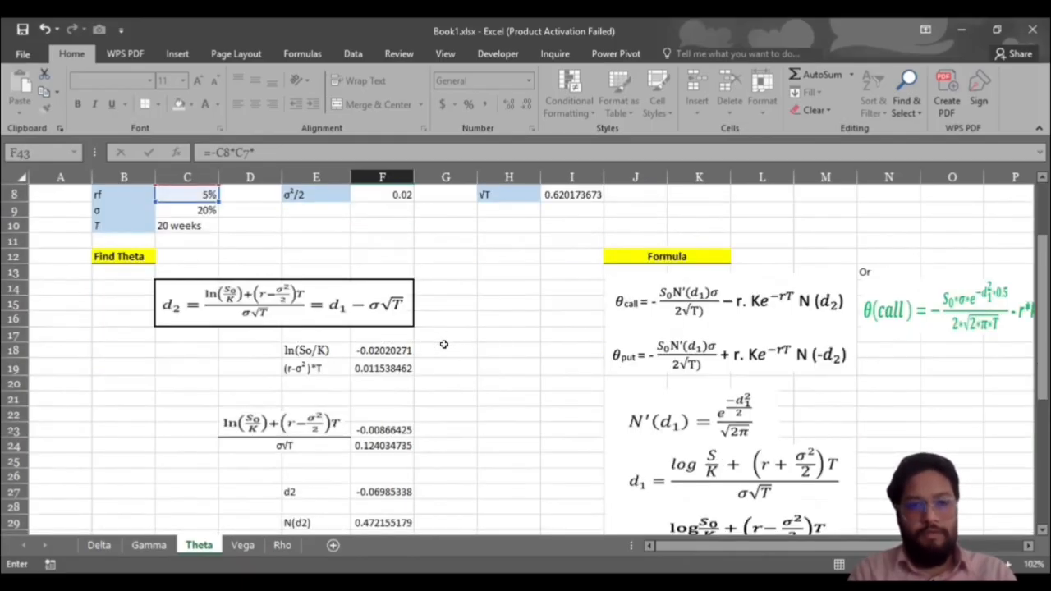
scroll(444, 344, down, 3)
scroll(373, 328, down, 3)
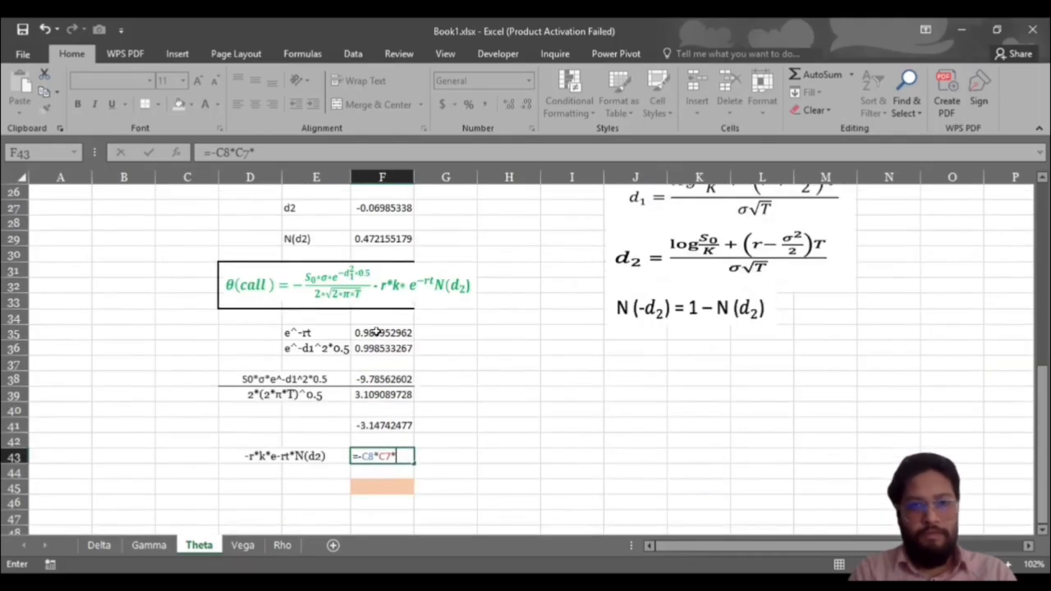
click(376, 332)
text(*)
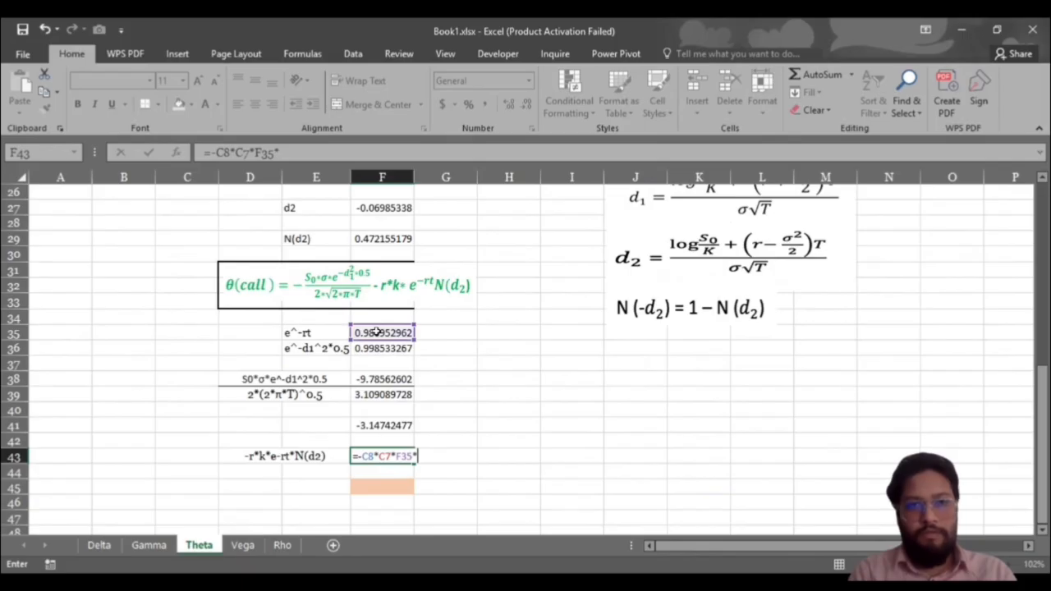
scroll(375, 332, up, 2)
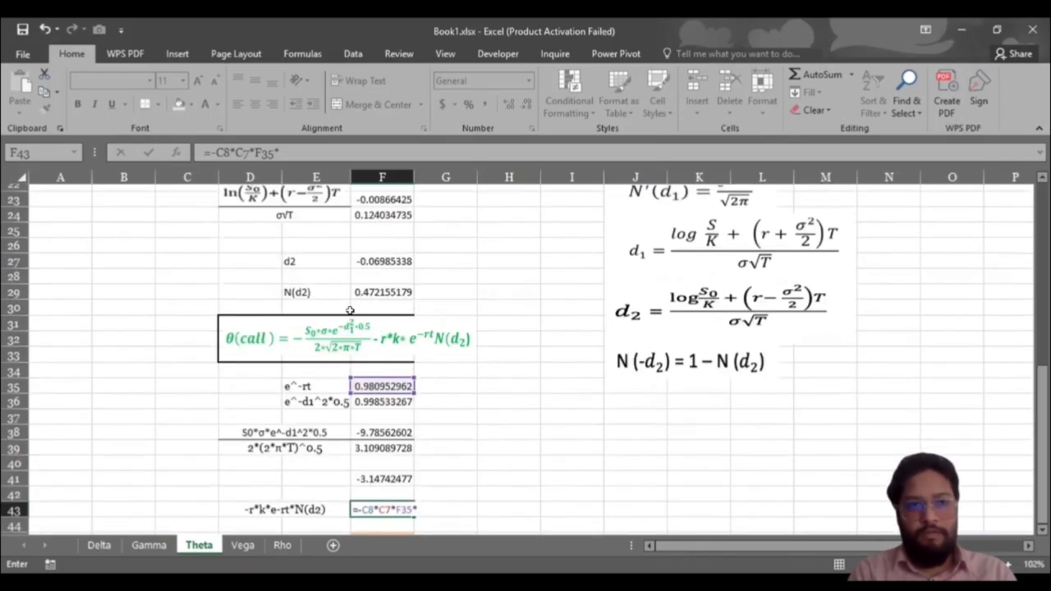
click(375, 301)
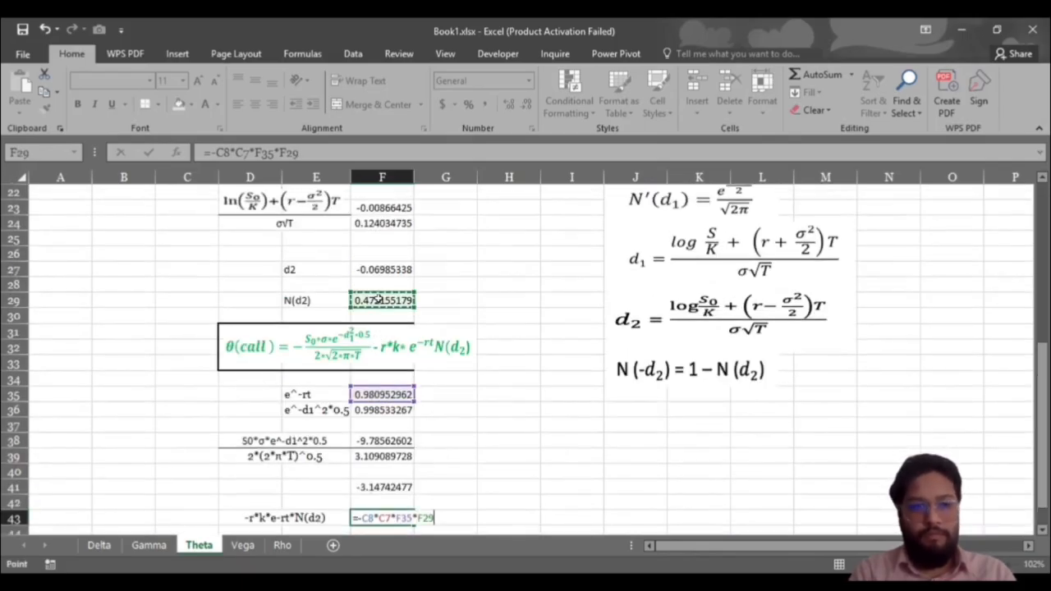
key(Return)
Enter =F41+F43 in the highlighted cell F45 to calculate the call option's theta.
scroll(374, 367, down, 5)
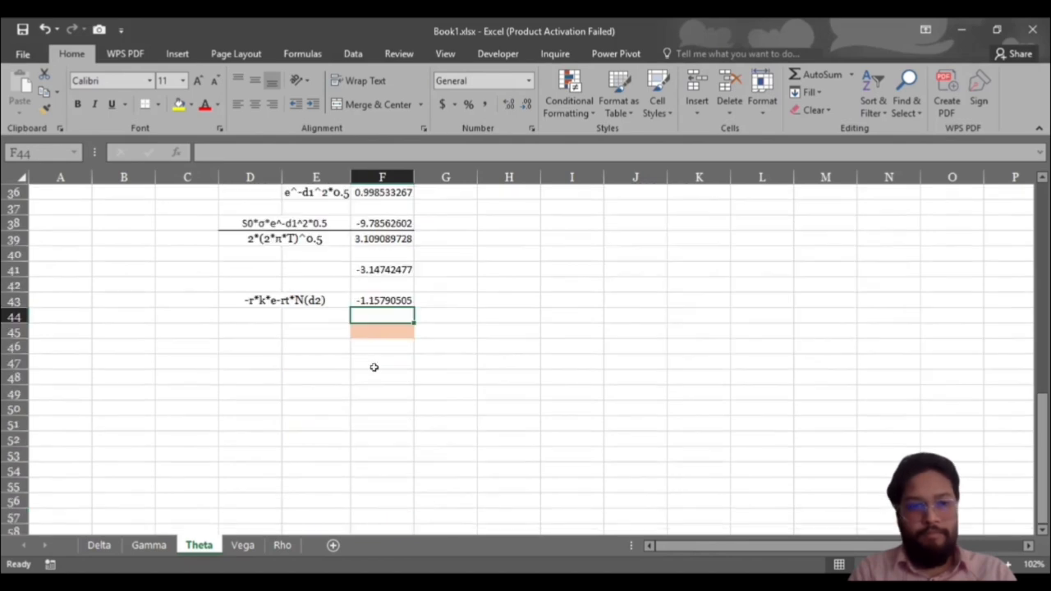
click(375, 373)
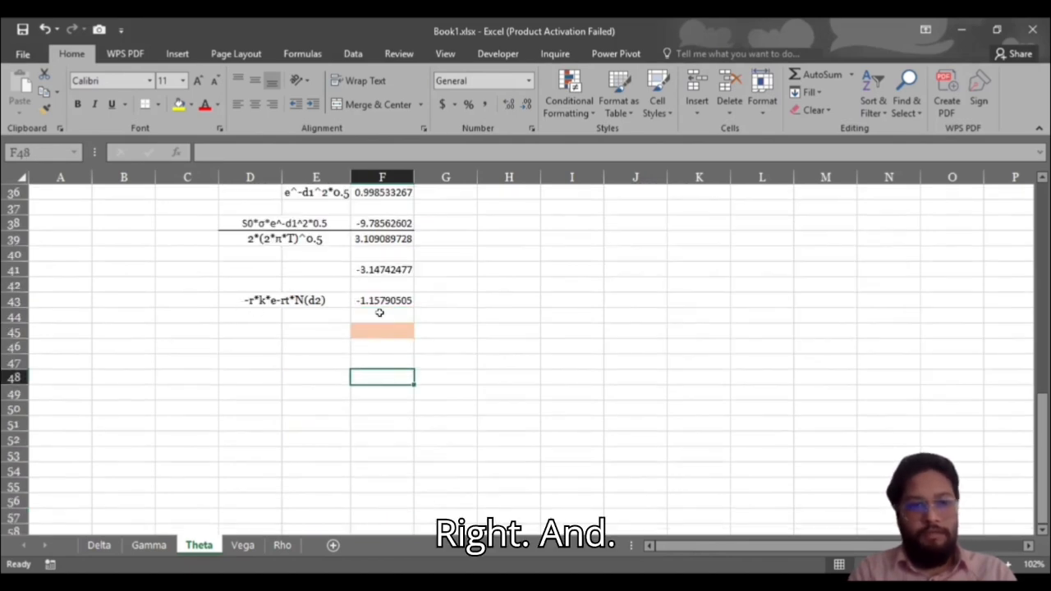
click(386, 331)
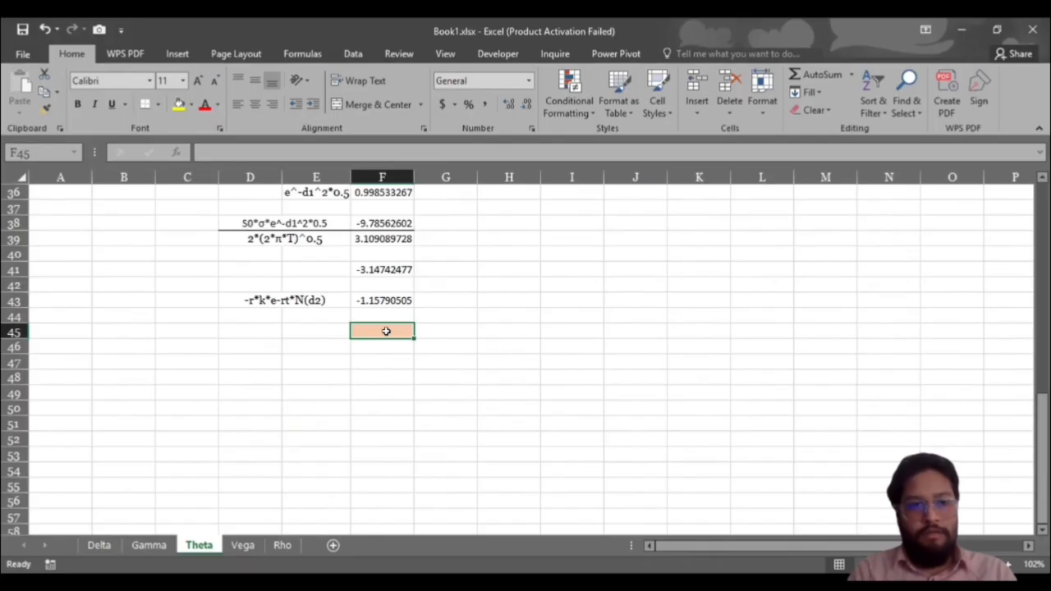
text(=)
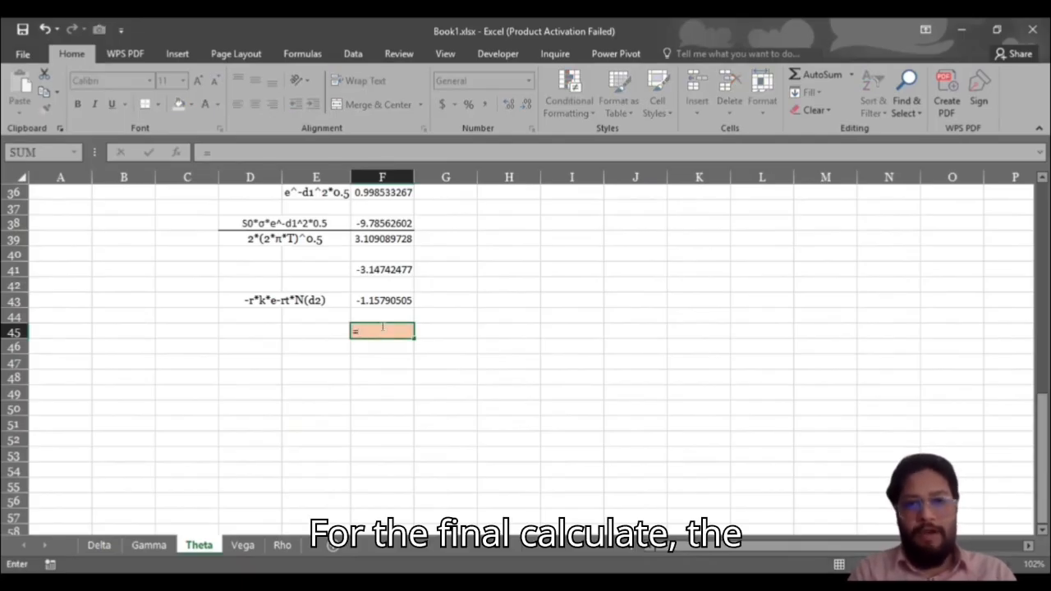
scroll(383, 328, up, 6)
scroll(386, 330, up, 2)
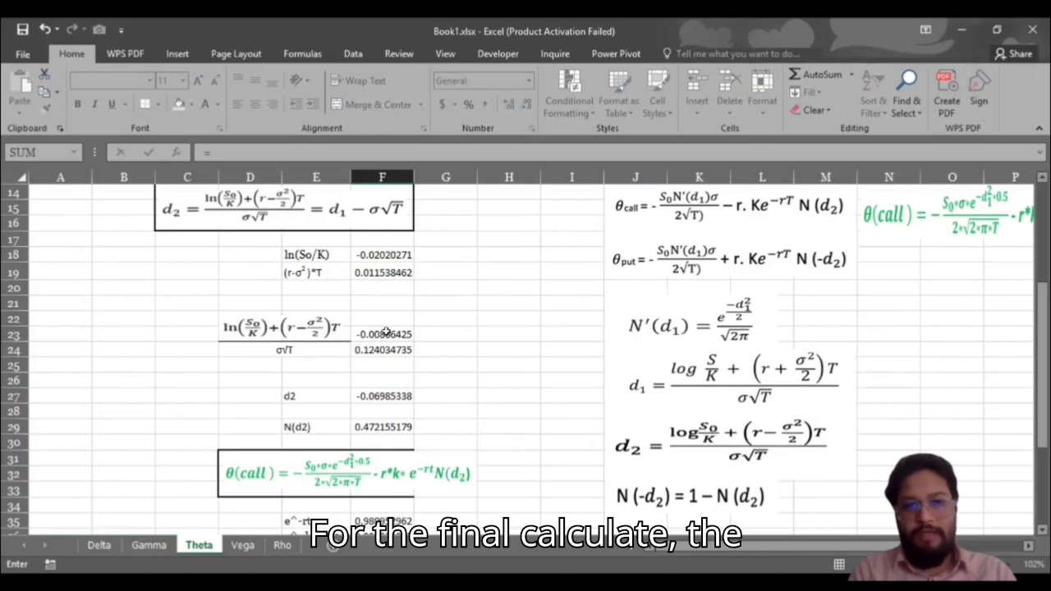
scroll(386, 331, down, 6)
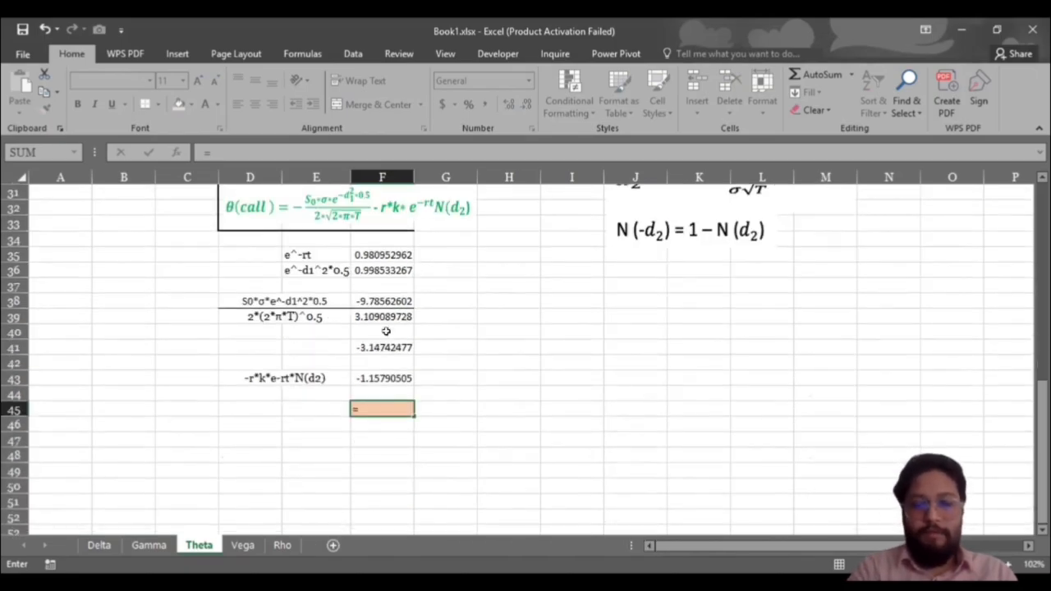
scroll(386, 331, down, 1)
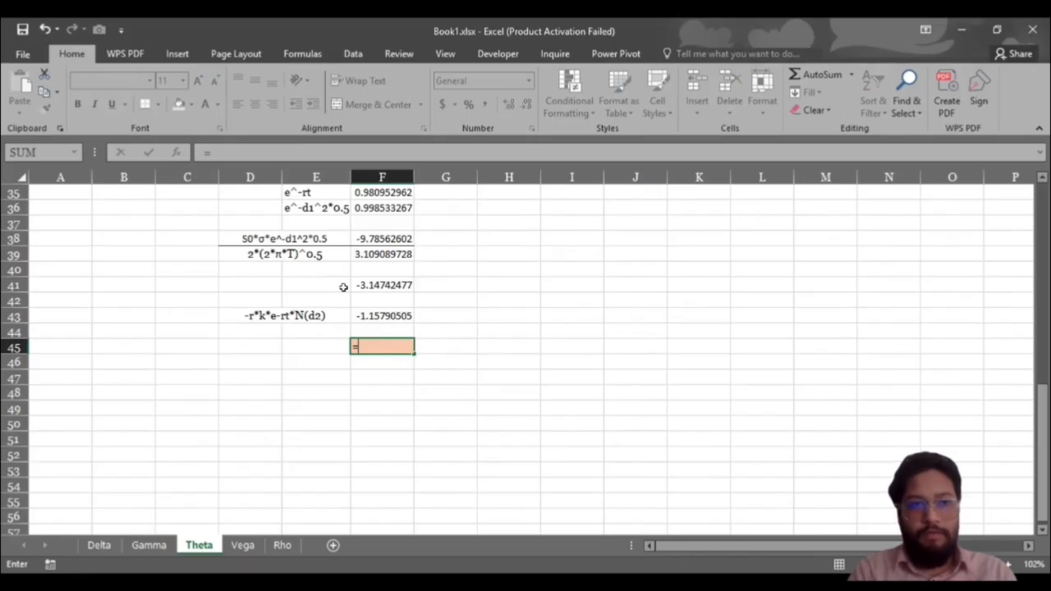
click(379, 284)
text(+)
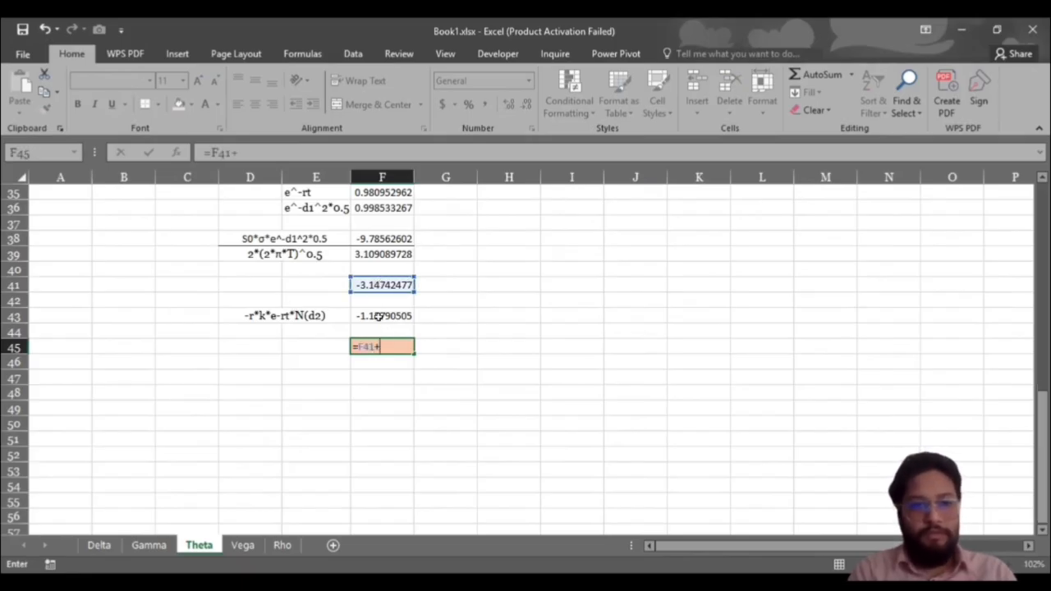
click(380, 317)
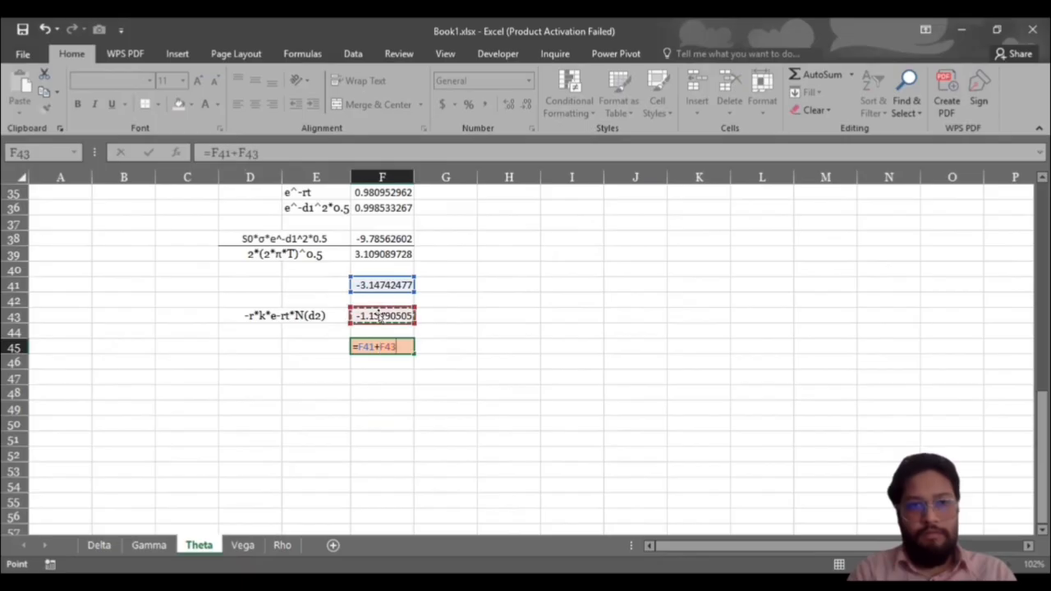
key(Return)
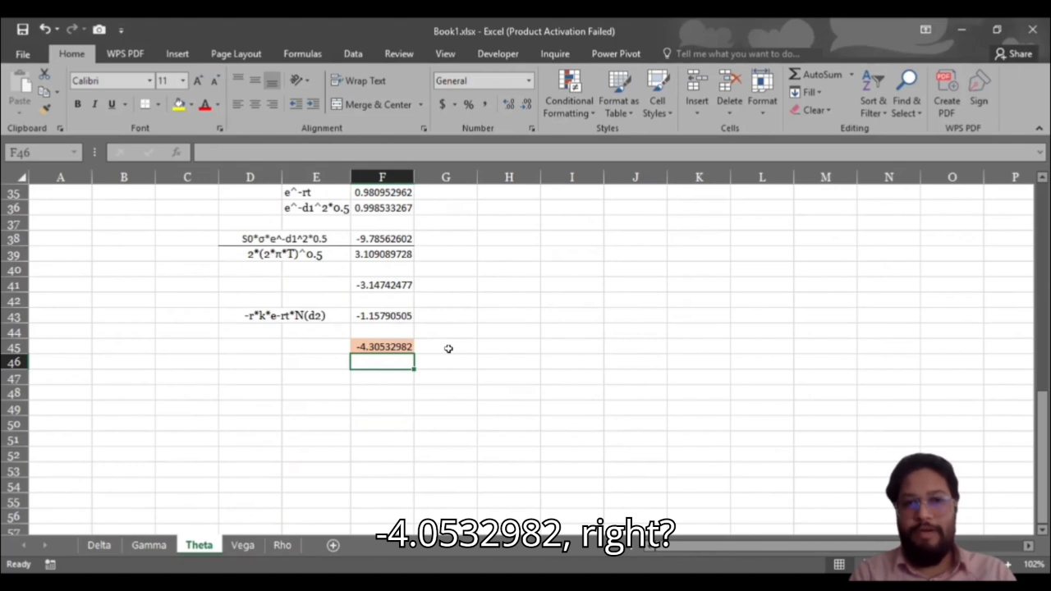
Review the theta calculation against the θ(call) formula, from the d2 and N(d2) rows down to the final result in F45.
scroll(448, 348, up, 3)
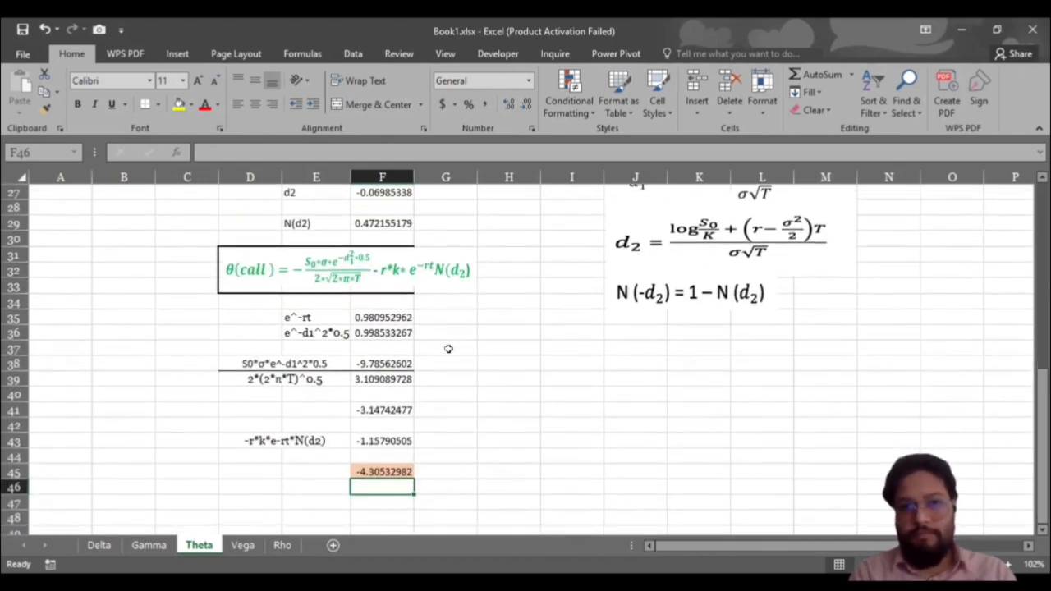
scroll(448, 349, up, 2)
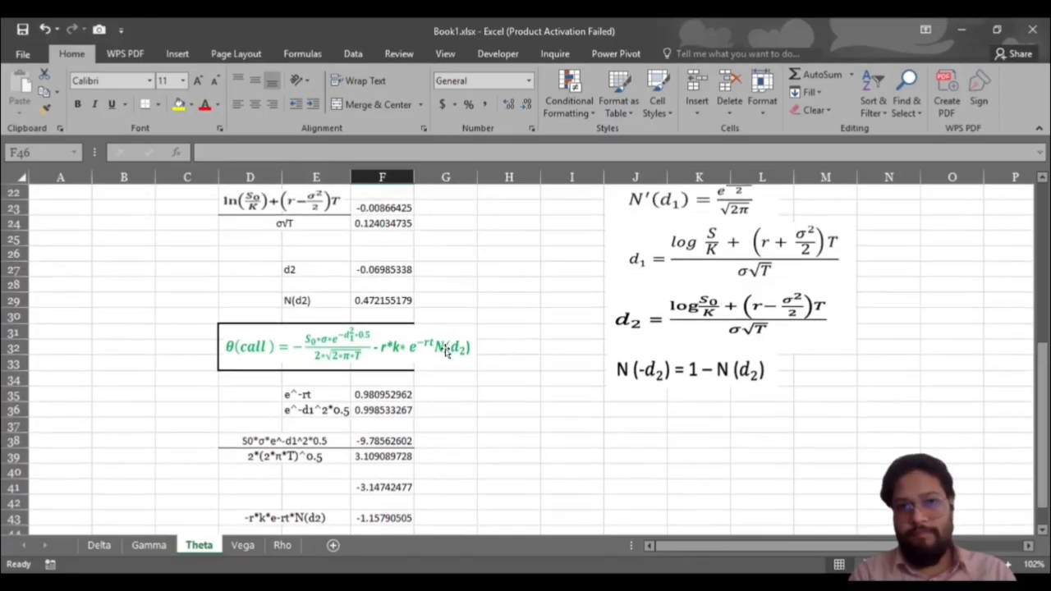
scroll(449, 348, down, 5)
scroll(446, 352, up, 4)
scroll(445, 350, down, 3)
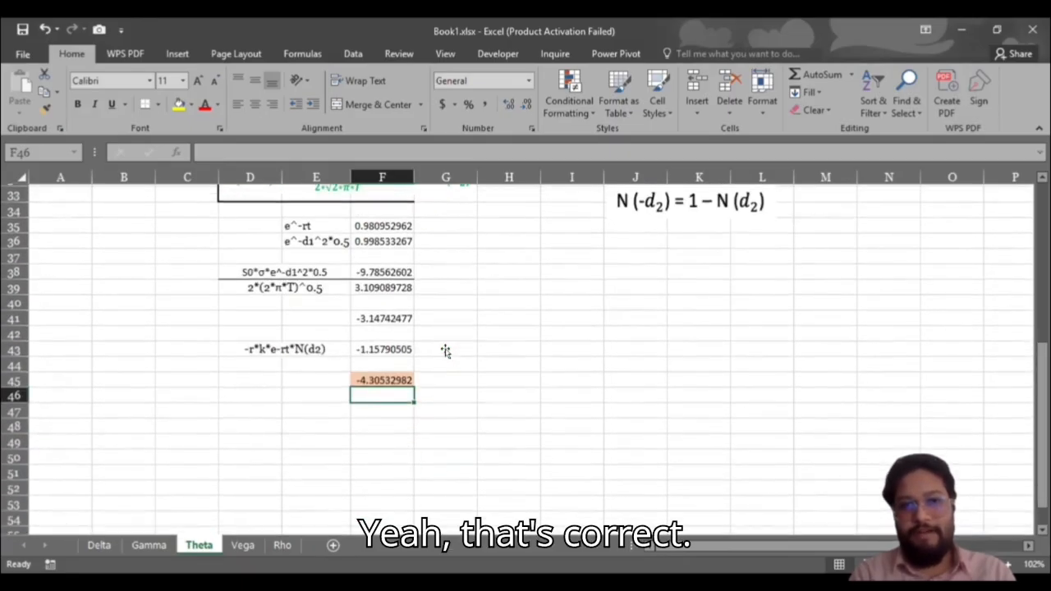
click(448, 349)
scroll(488, 349, up, 2)
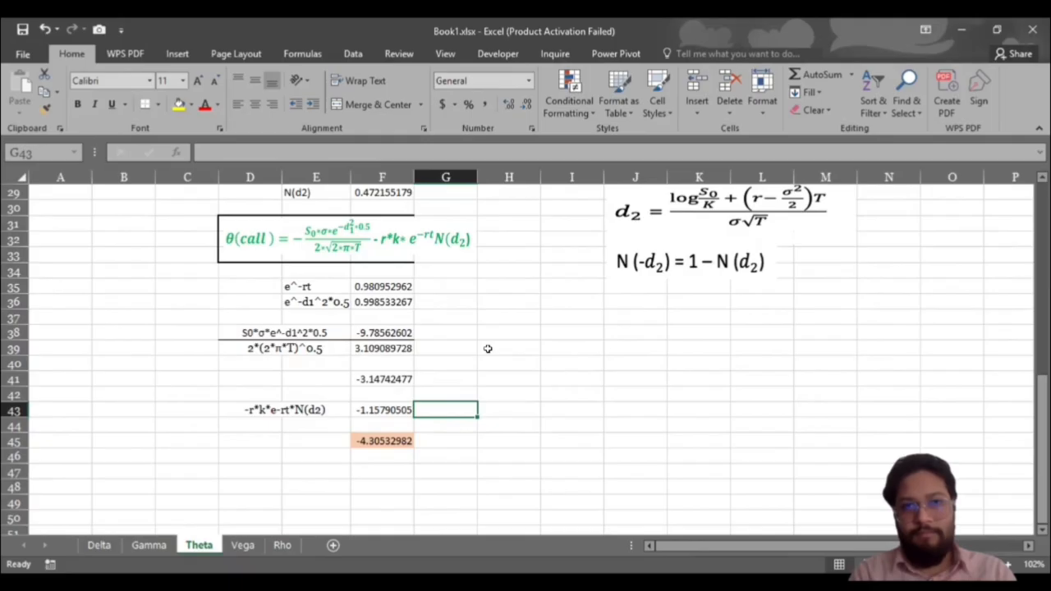
scroll(488, 349, up, 6)
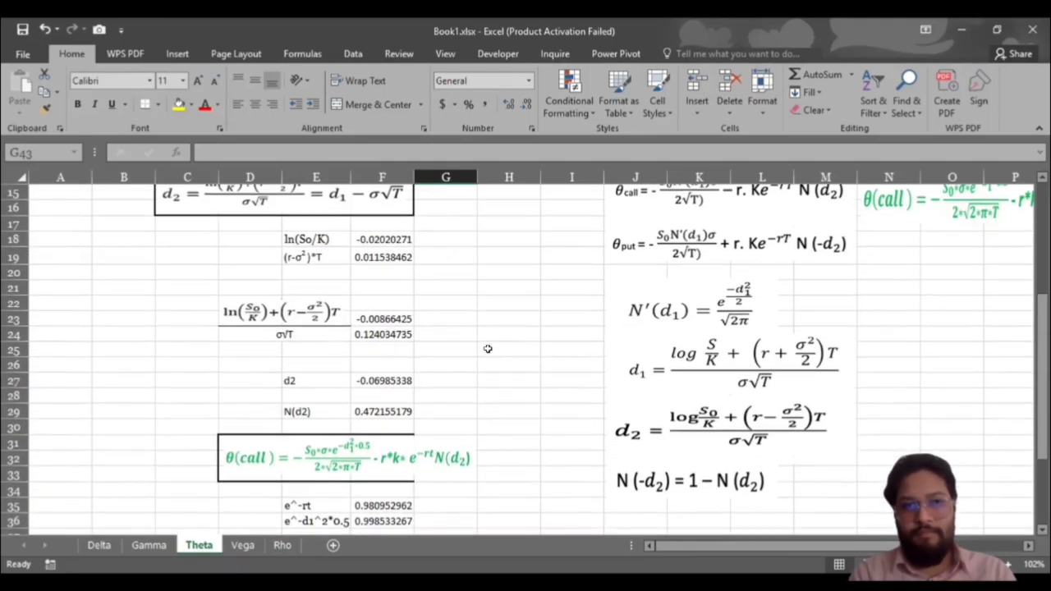
scroll(488, 349, down, 4)
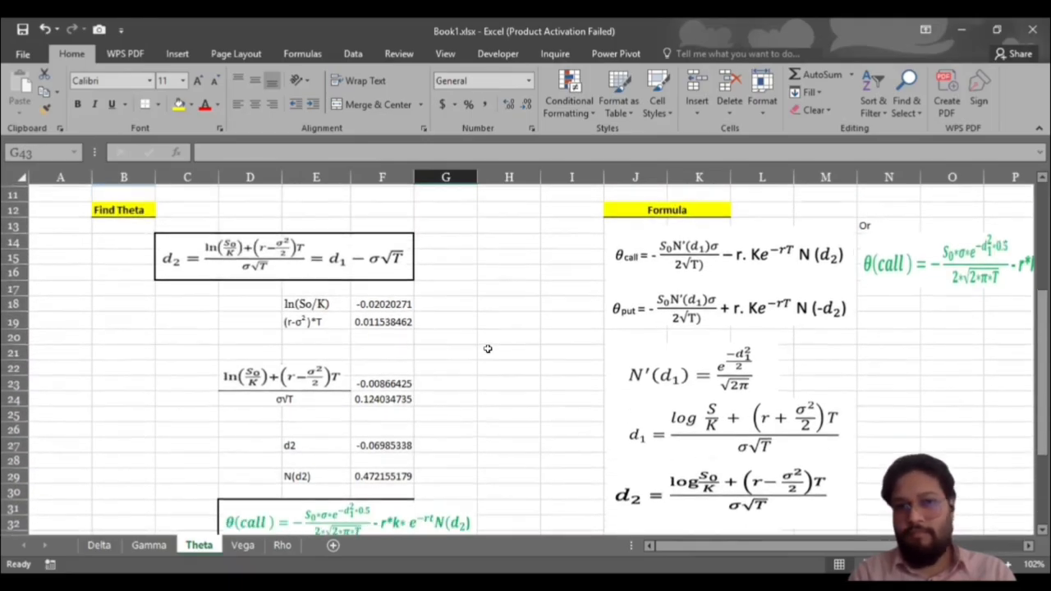
scroll(487, 349, down, 2)
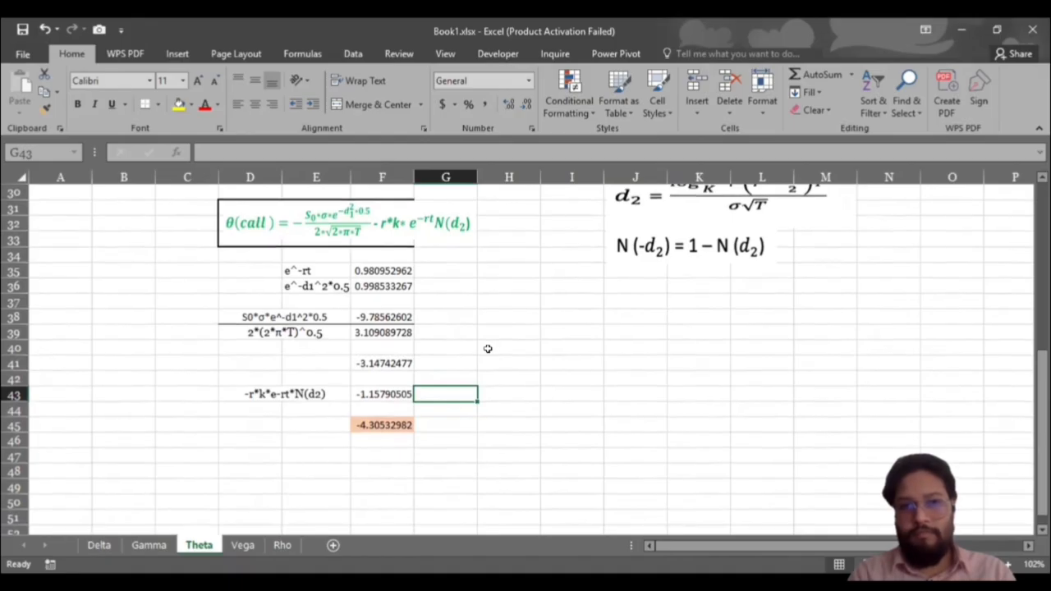
scroll(488, 349, up, 3)
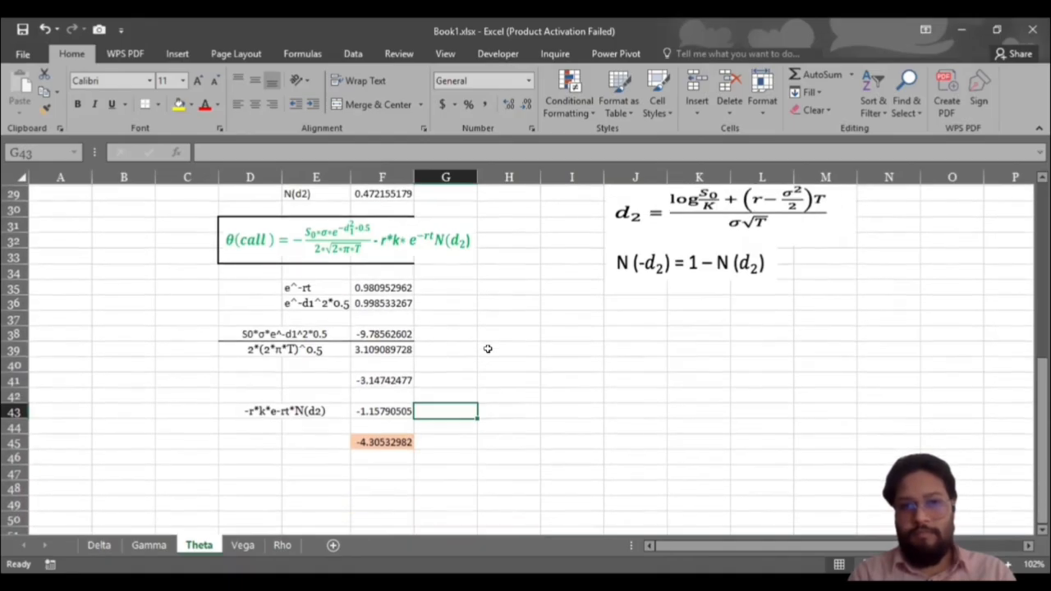
scroll(487, 349, up, 1)
scroll(487, 349, up, 3)
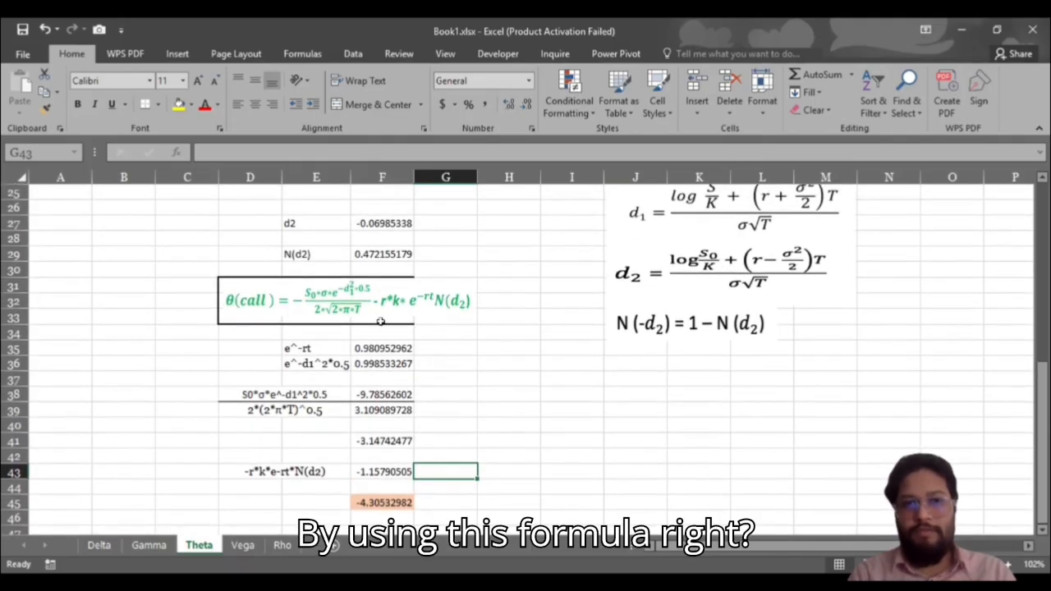
Open the Vega sheet and examine its input data, the vega formulas and the layouts for Method 1 and Method 2.
click(242, 546)
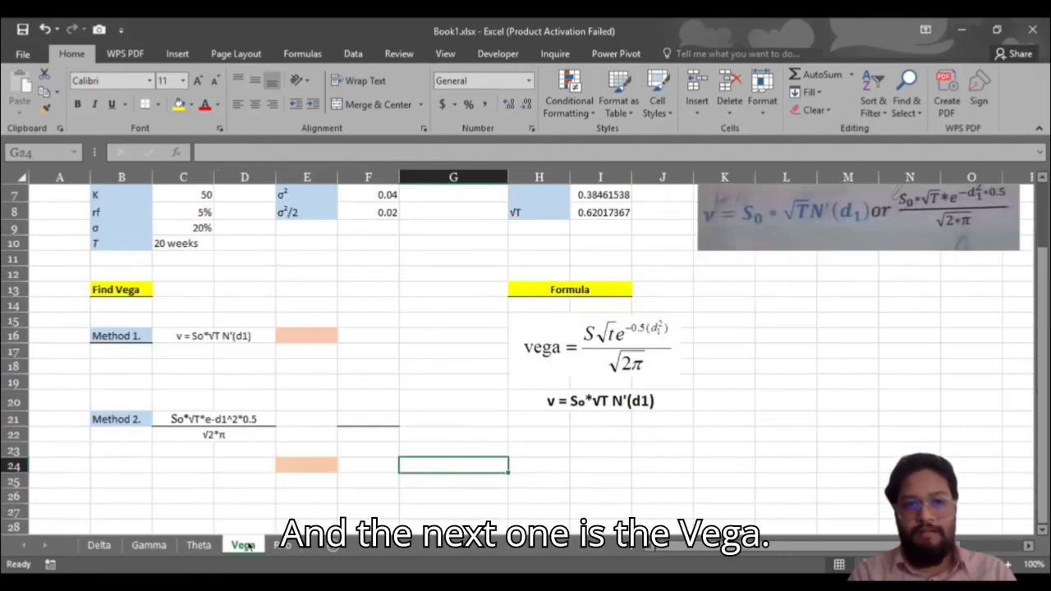
scroll(437, 309, up, 2)
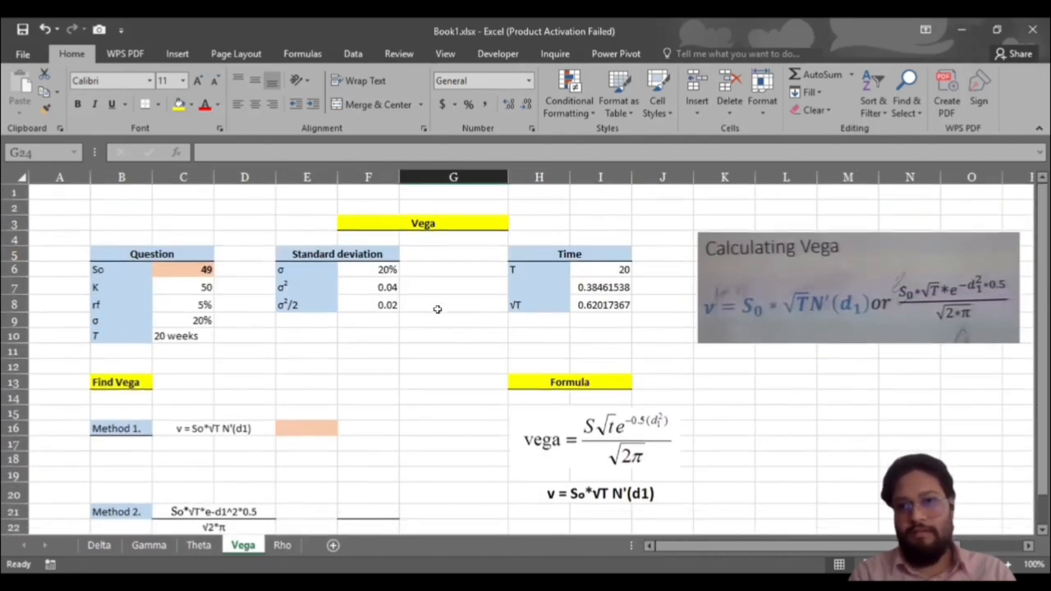
scroll(437, 309, right, 2)
scroll(437, 309, left, 2)
scroll(436, 308, right, 1)
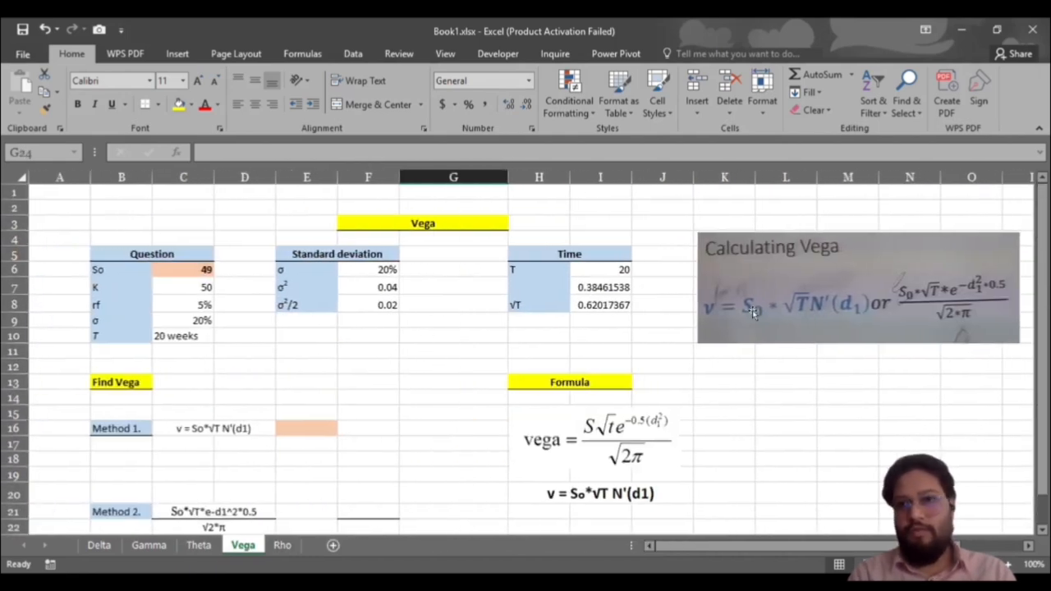
scroll(425, 422, down, 1)
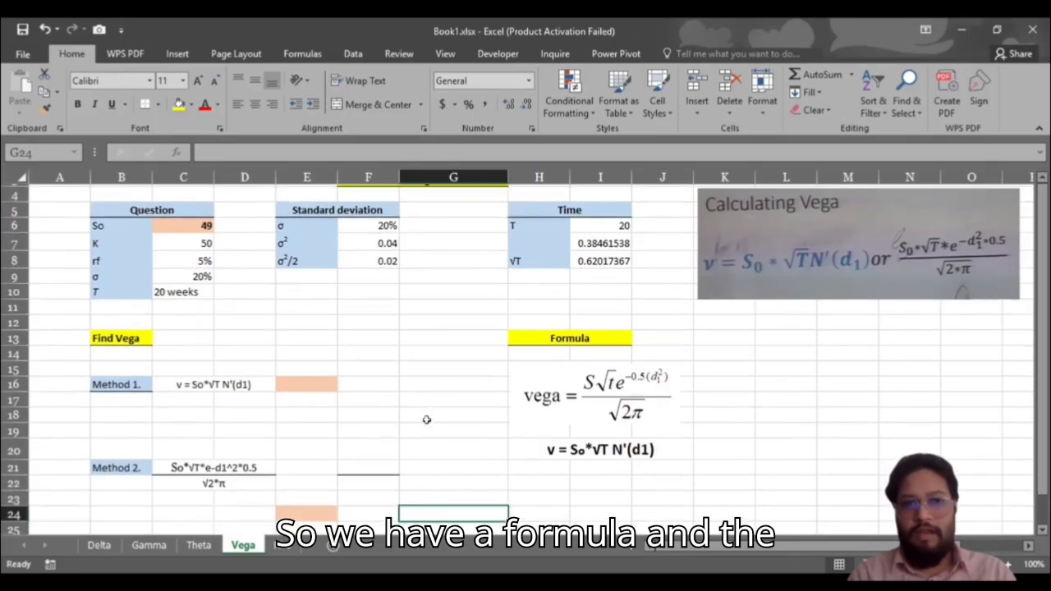
scroll(414, 369, down, 2)
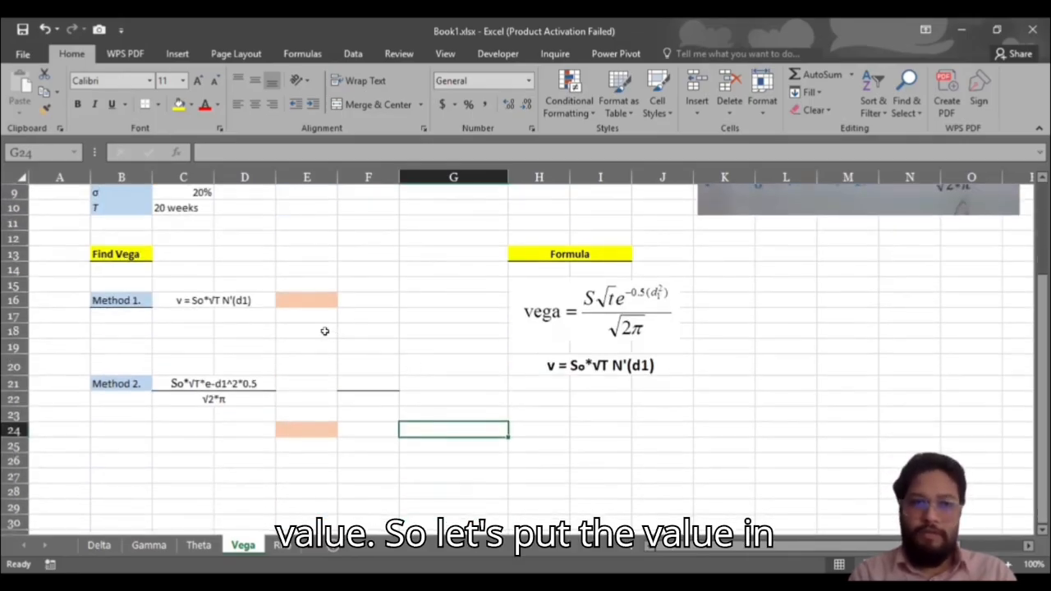
Enter =C6*I8*Gamma!E33 in the highlighted cell E16 to calculate vega by Method 1 as So*√T*N'(d1).
click(297, 302)
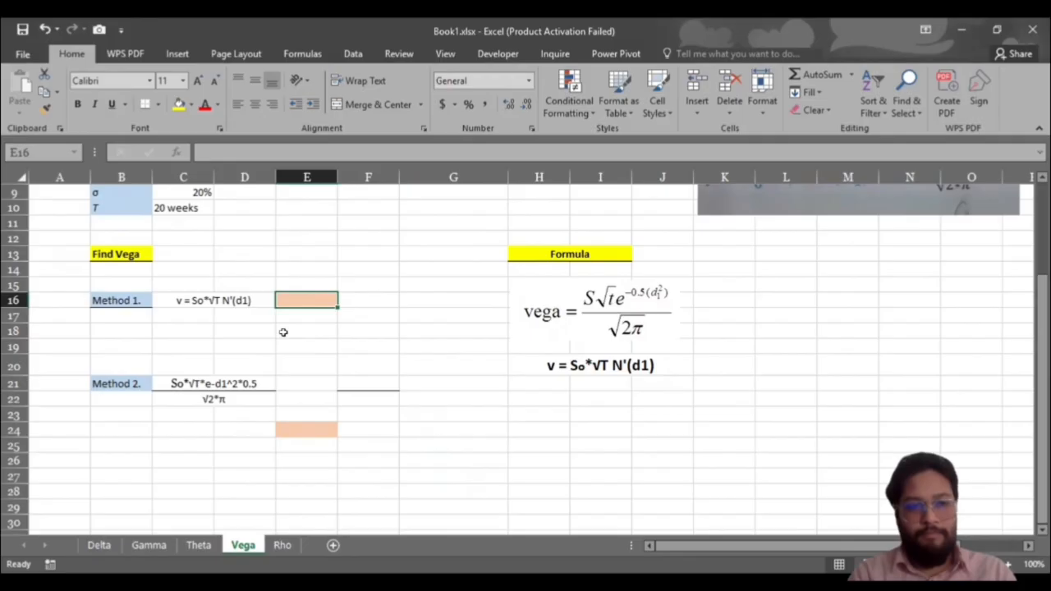
text(=)
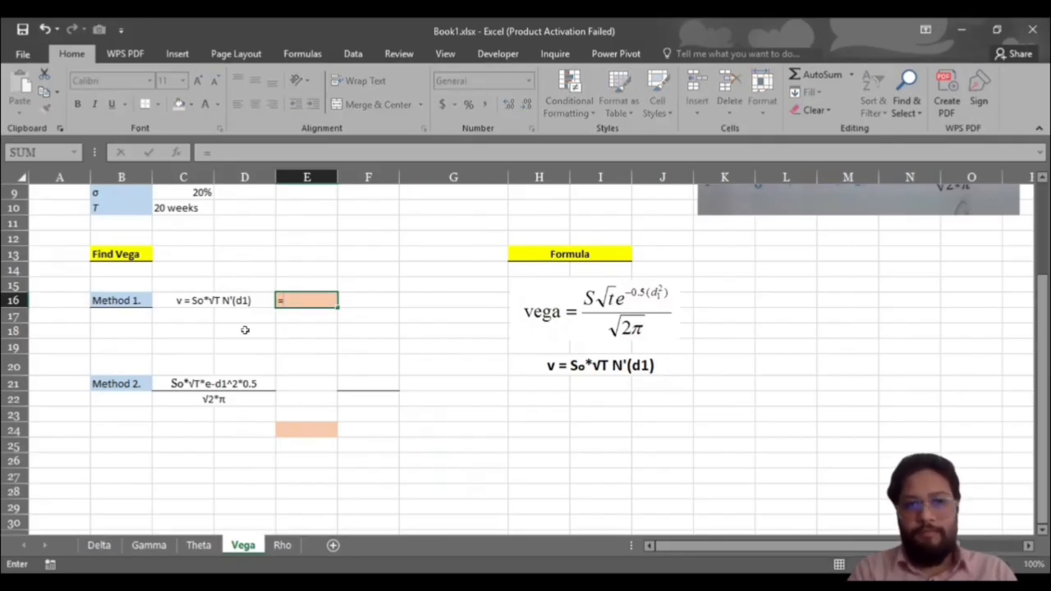
text(c)
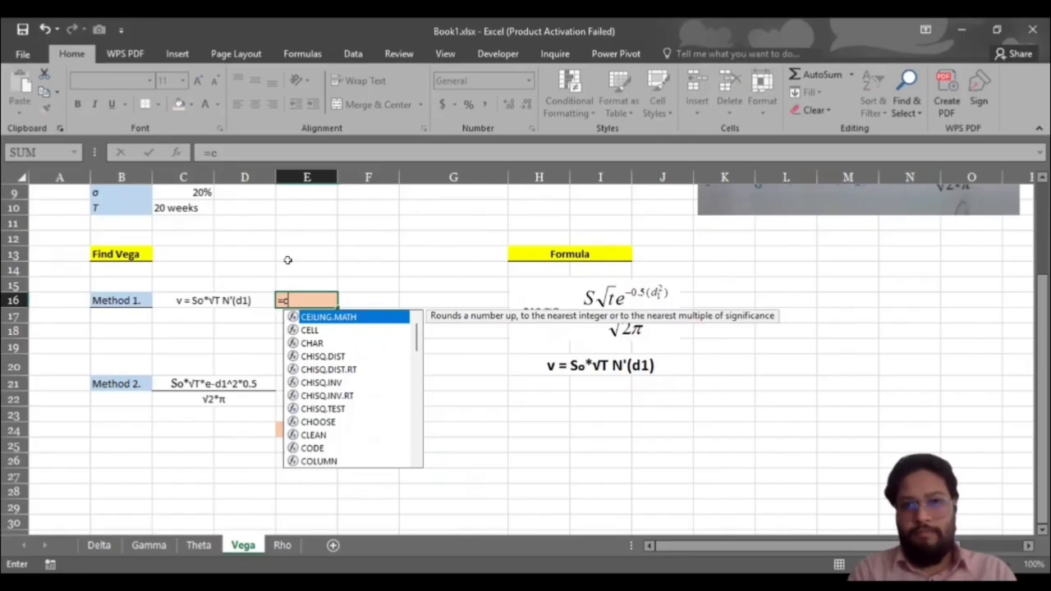
key(BackSpace)
scroll(190, 208, up, 2)
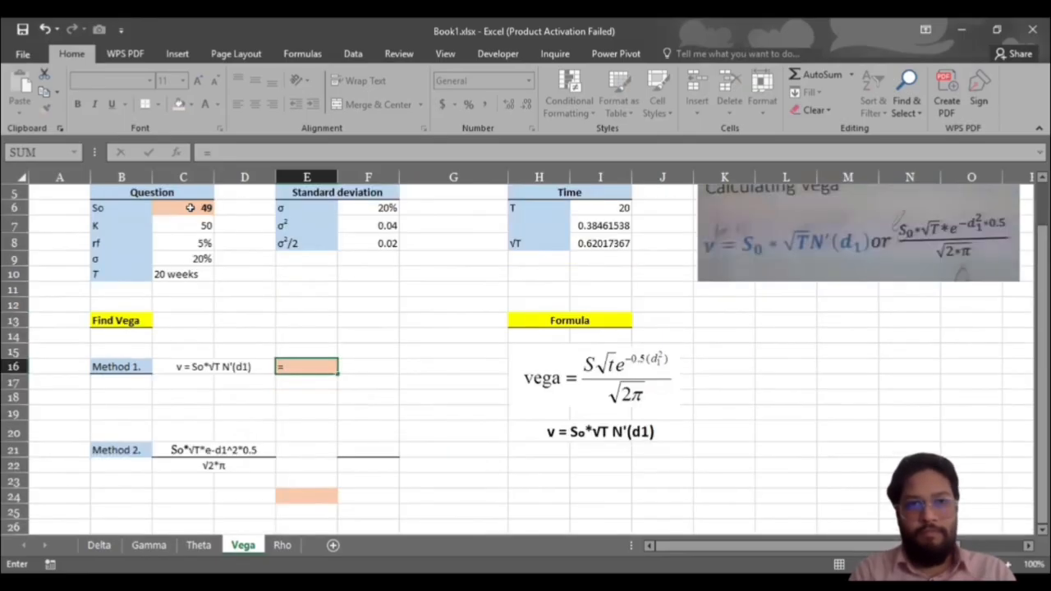
click(190, 207)
text(*)
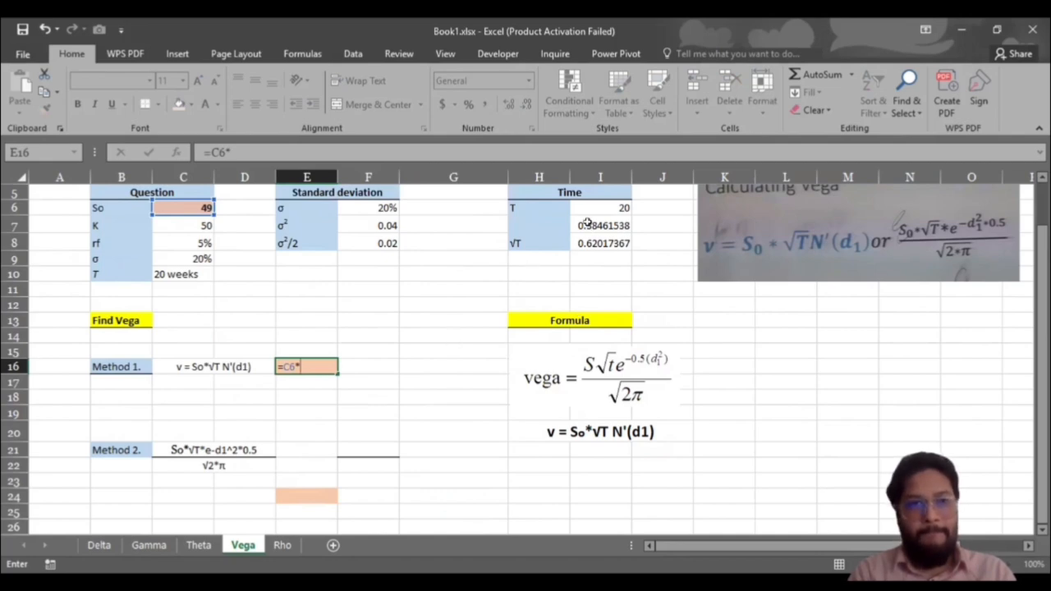
drag(586, 222, 589, 238)
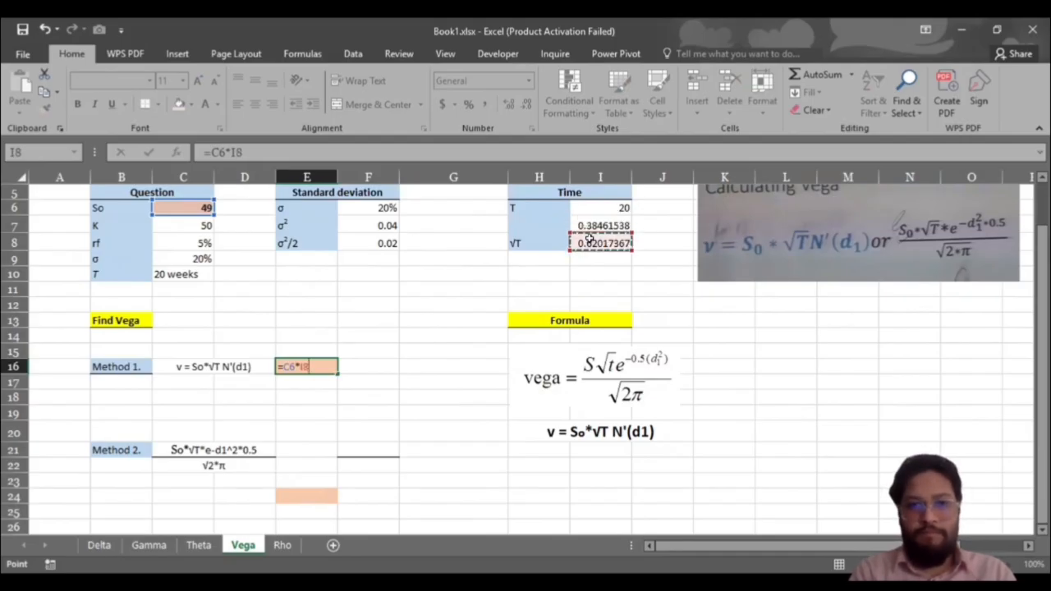
text(*)
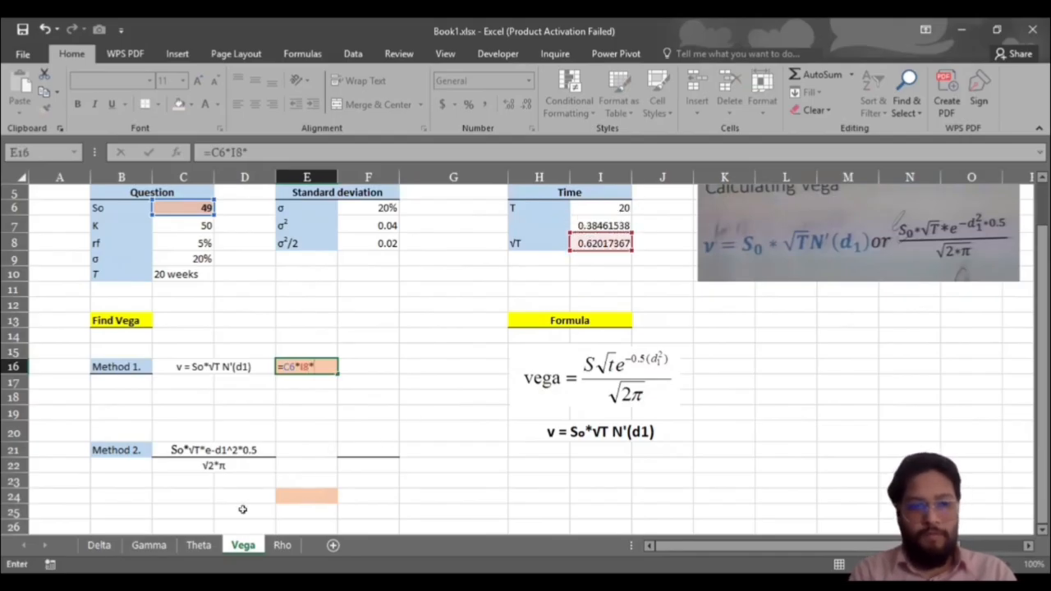
click(156, 547)
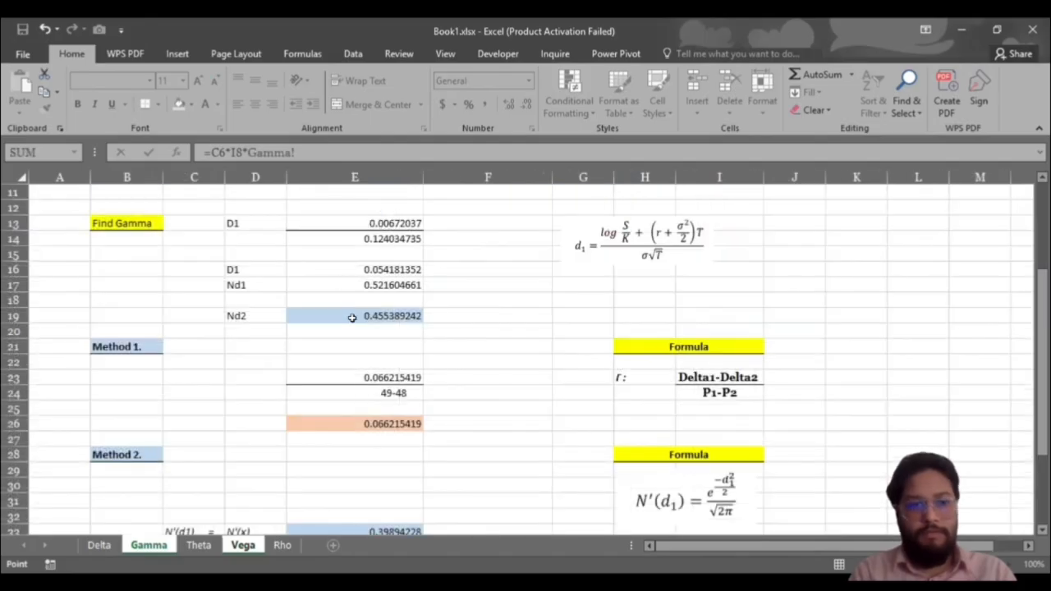
scroll(353, 322, down, 5)
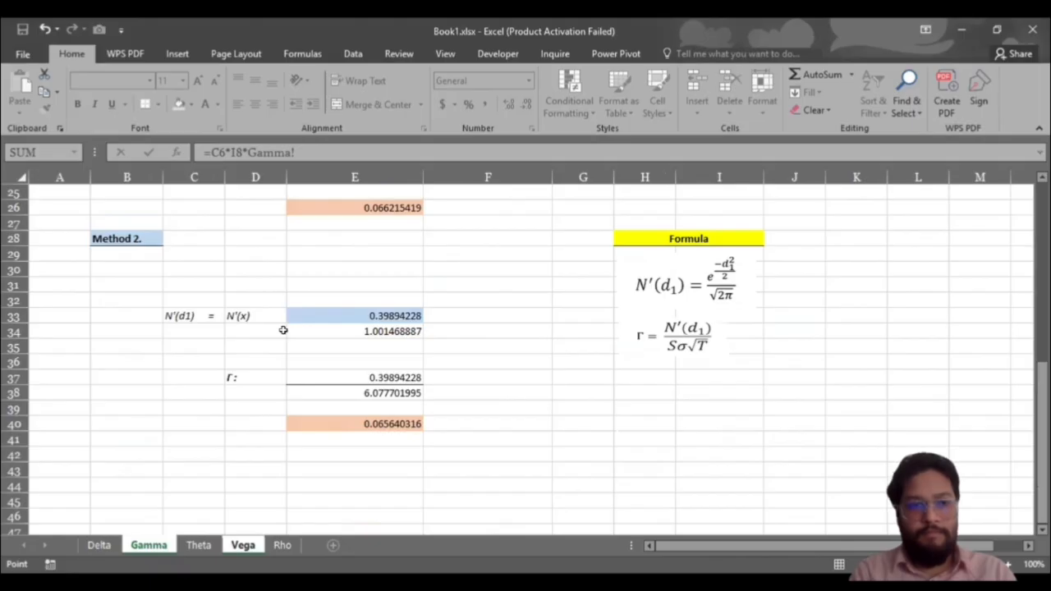
click(343, 314)
key(Return)
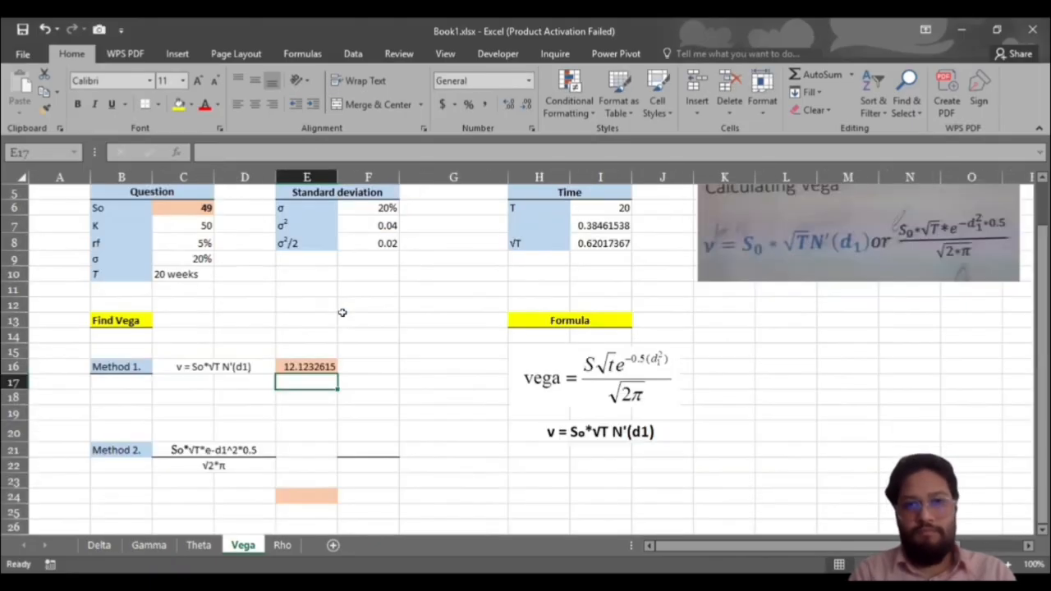
Review the Method 1 vega against its N'(d1) source on the Gamma sheet, and examine the Method 2 formula on the Vega sheet.
scroll(355, 399, down, 1)
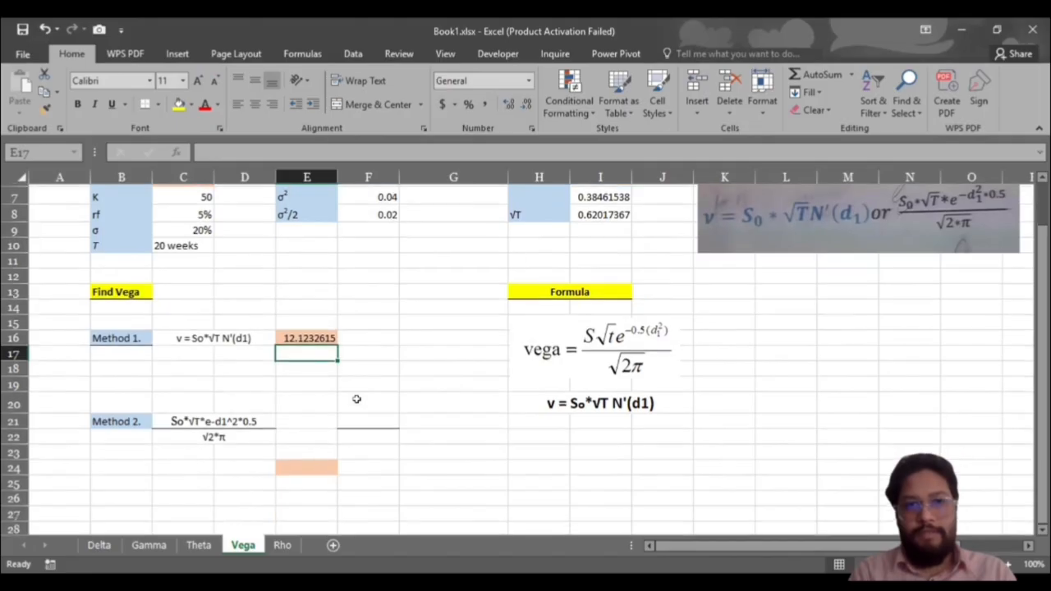
scroll(302, 384, down, 1)
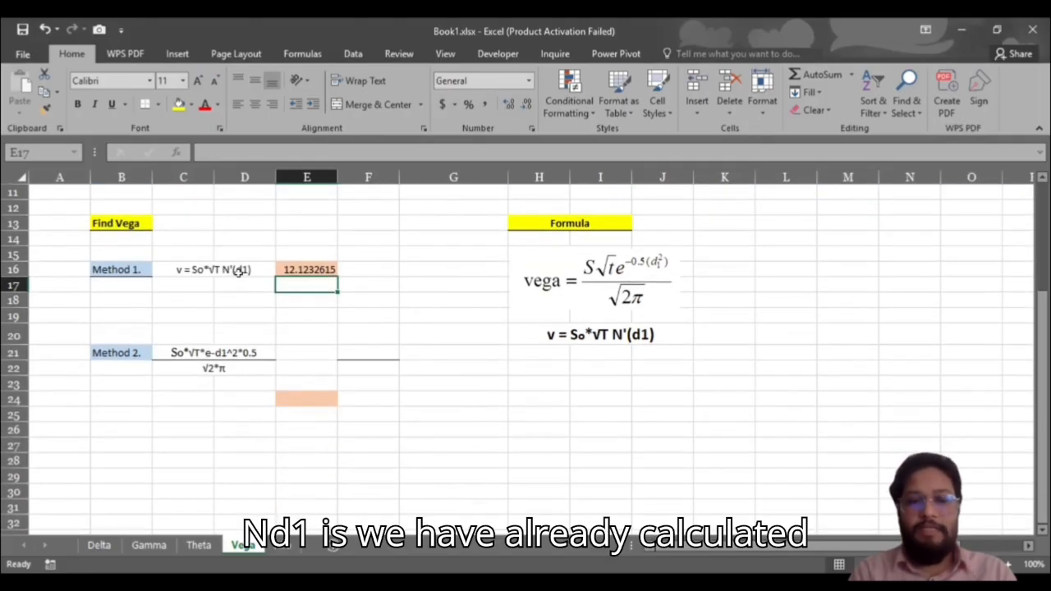
click(148, 546)
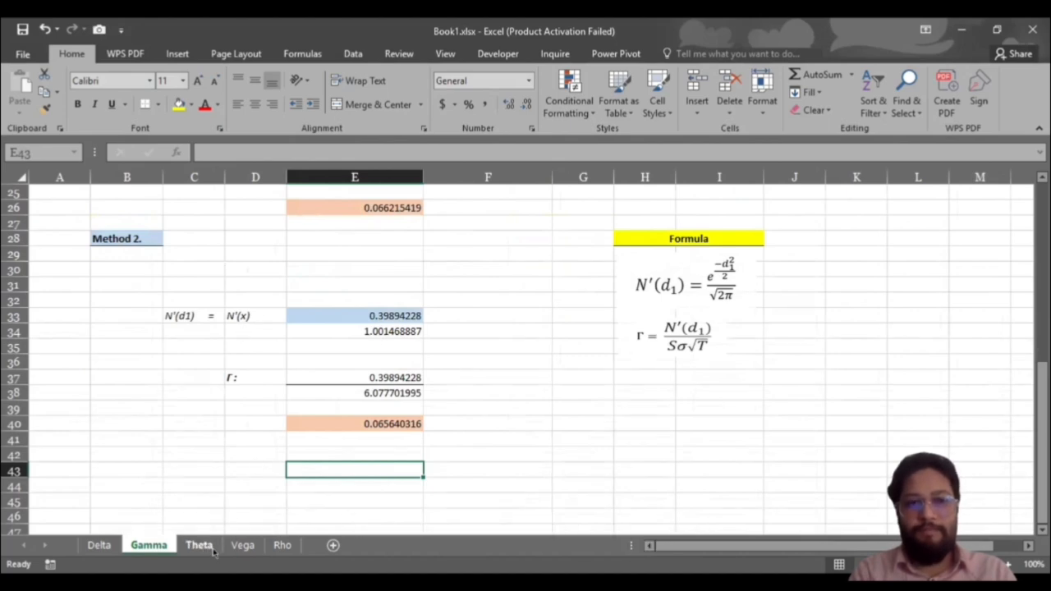
click(243, 546)
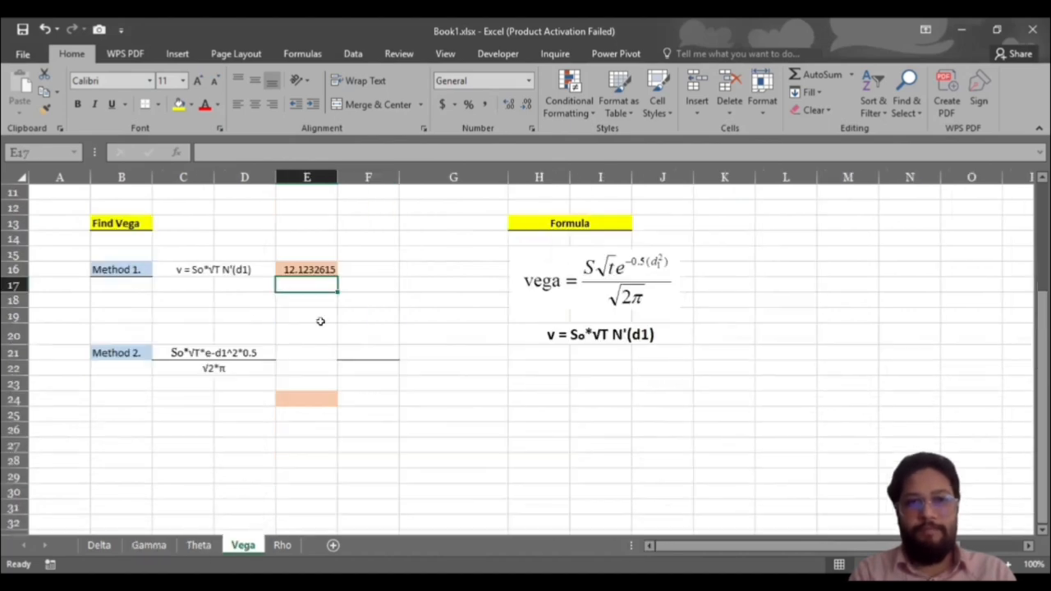
click(307, 264)
click(304, 284)
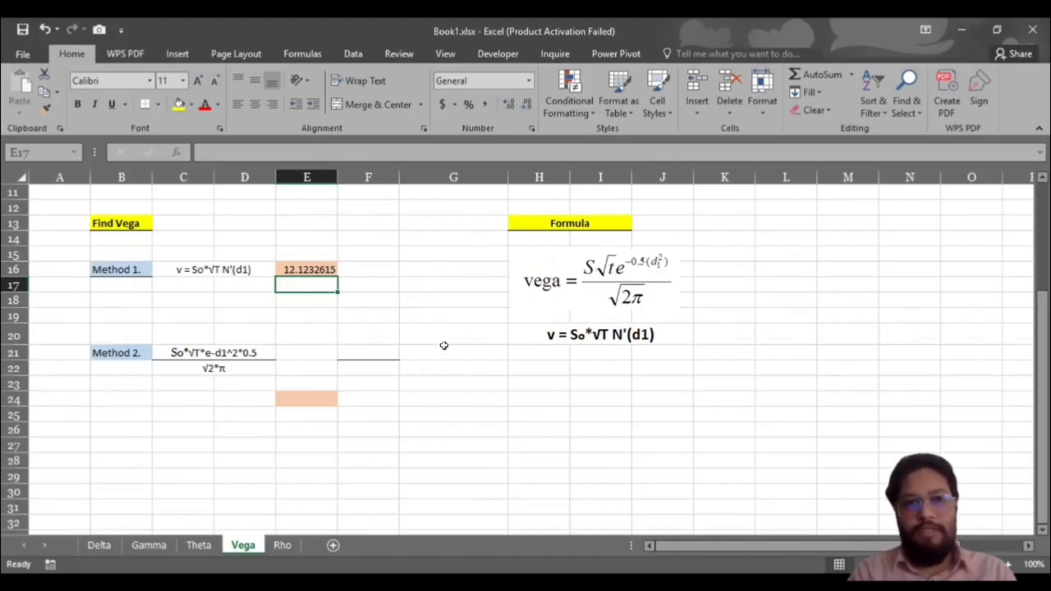
scroll(444, 345, up, 1)
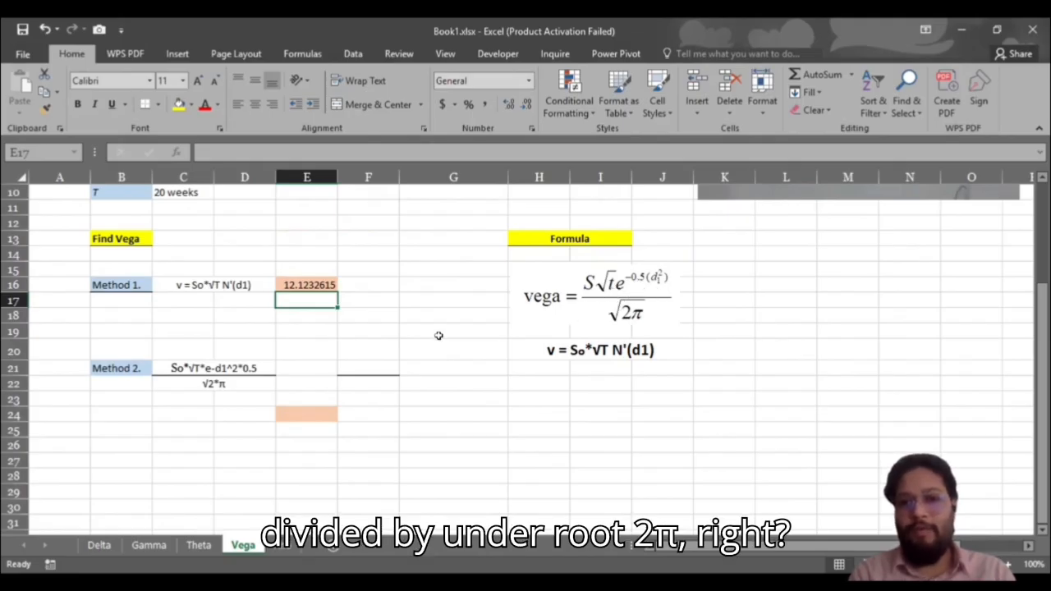
scroll(439, 335, down, 1)
Enter =C6*I8*Theta!F36 in cell F21 for the Method 2 numerator, and check the e^-d1^2*0.5 source row on the Theta sheet.
click(352, 320)
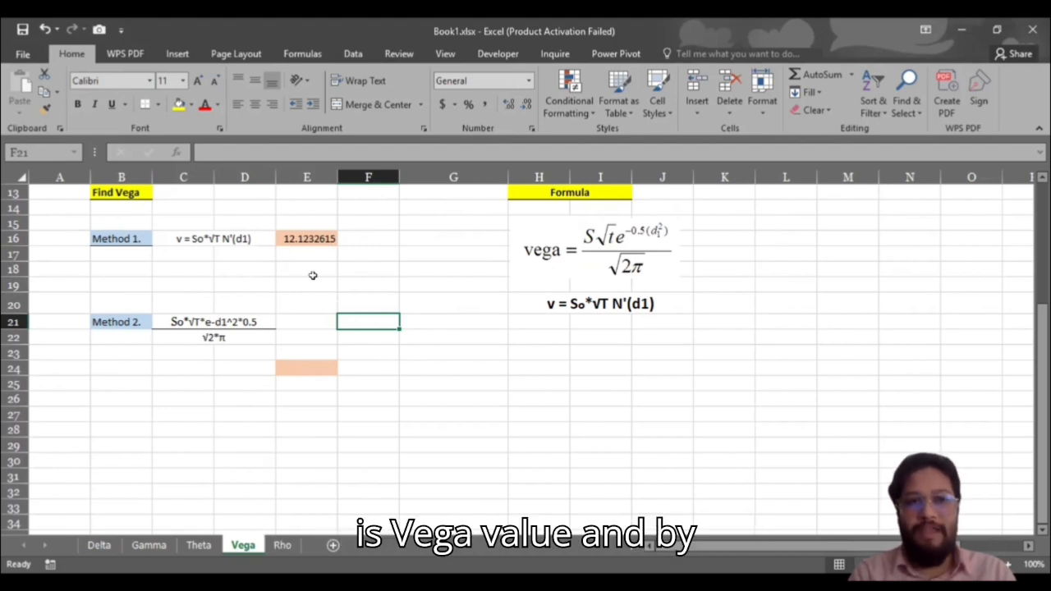
scroll(313, 275, up, 2)
scroll(312, 275, down, 2)
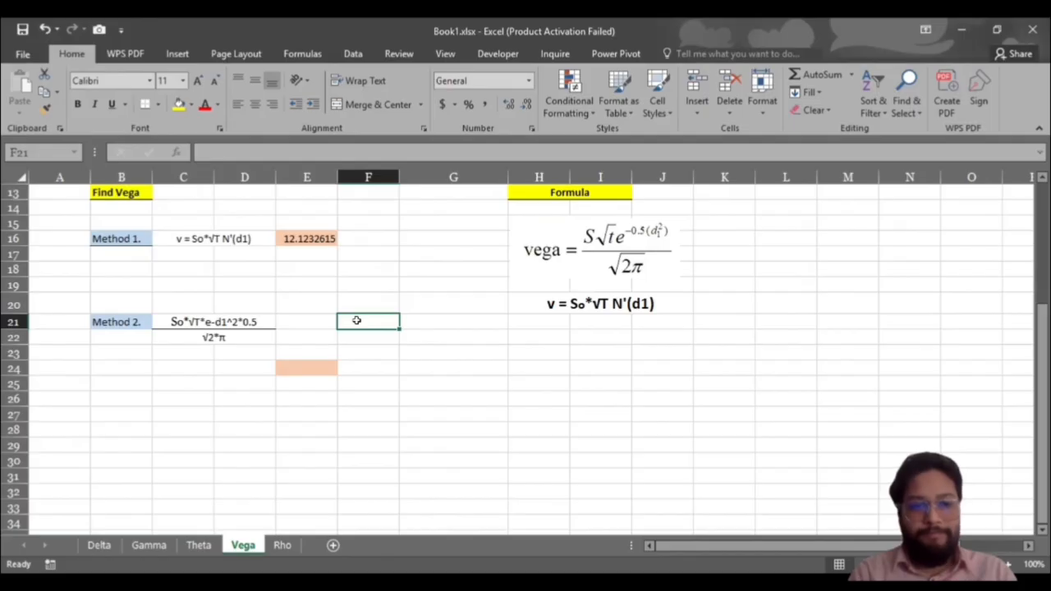
text(=)
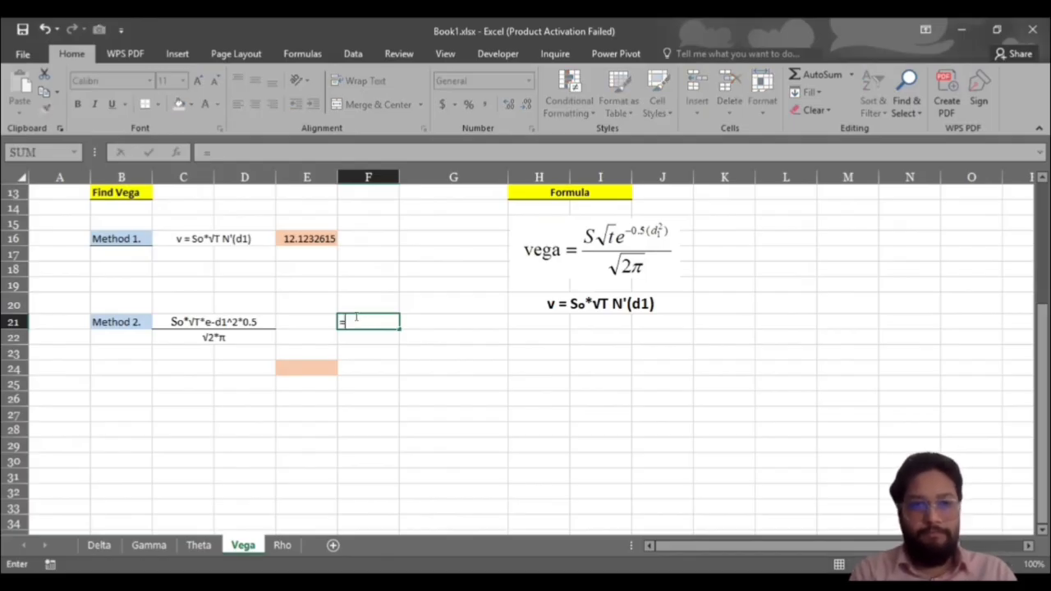
scroll(190, 231, up, 3)
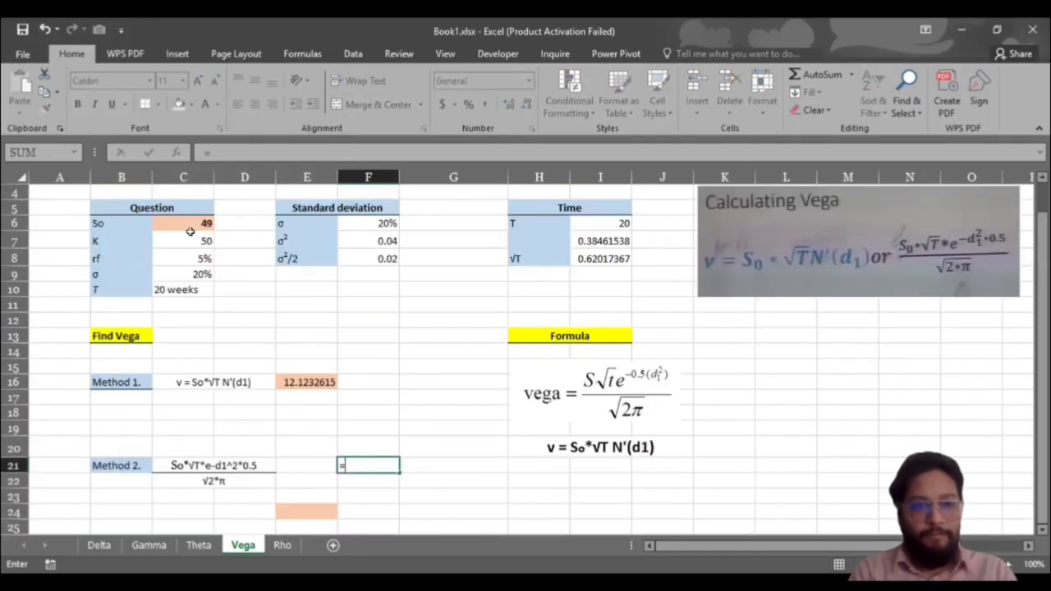
click(186, 220)
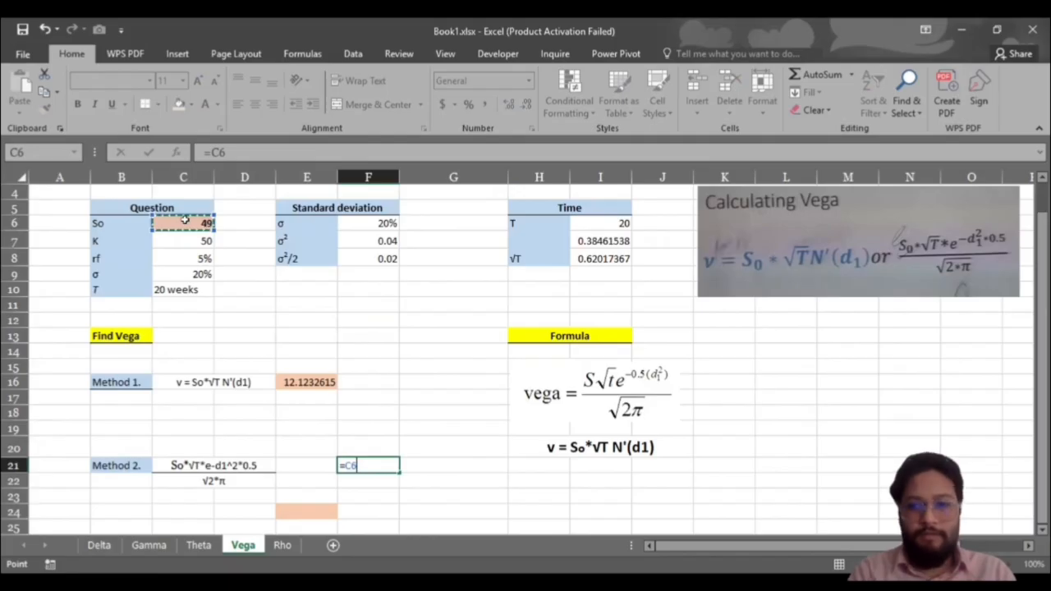
text(*)
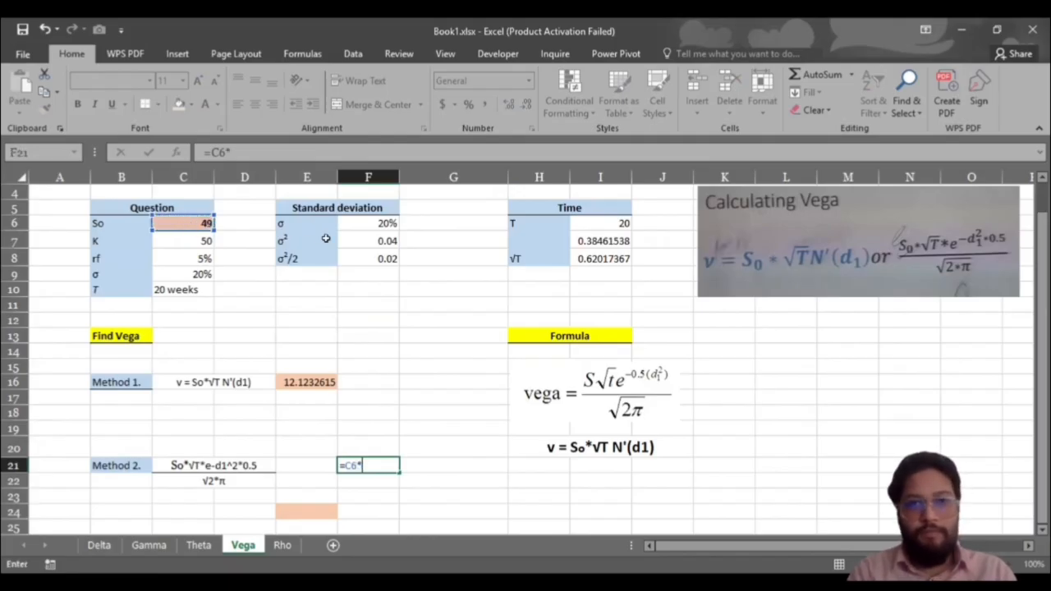
click(599, 238)
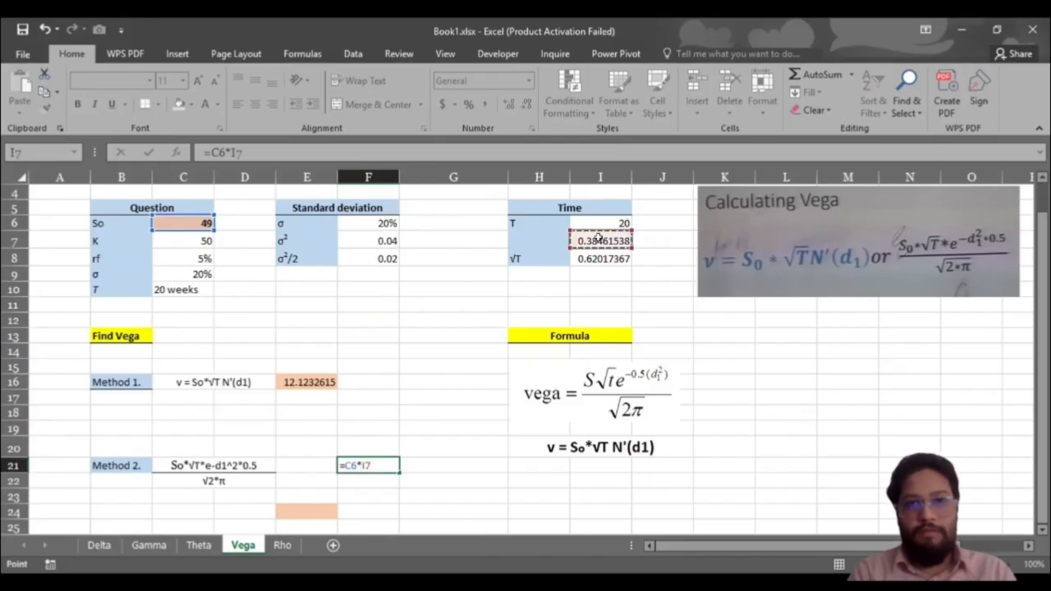
click(589, 258)
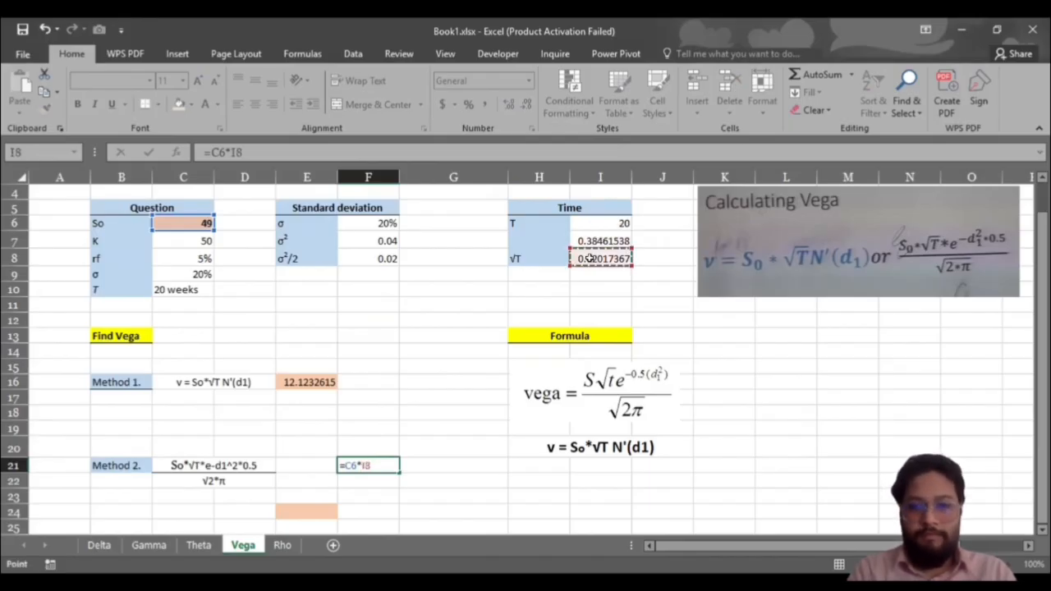
text(*)
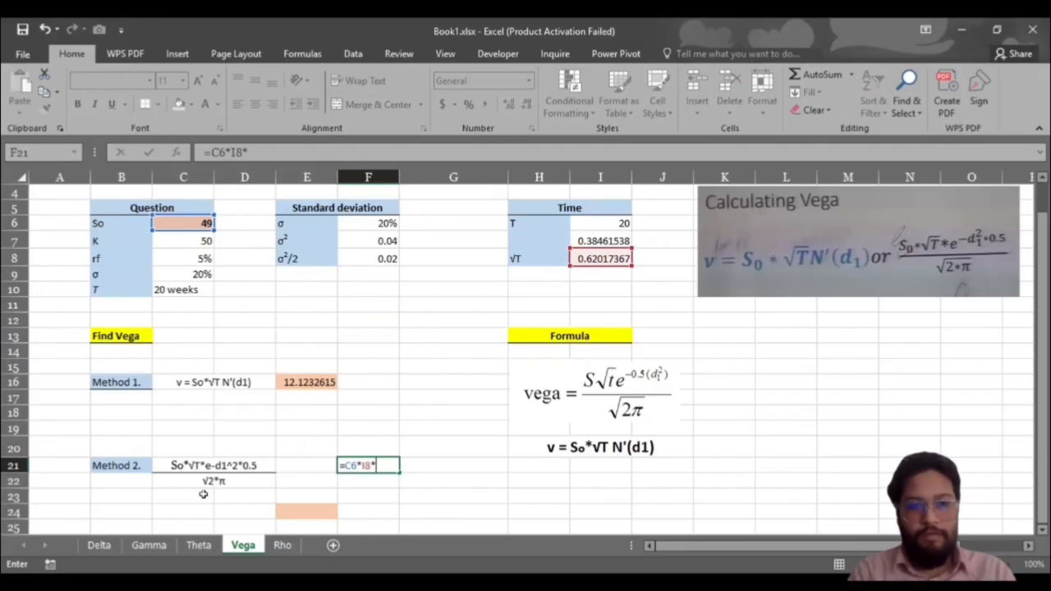
click(199, 546)
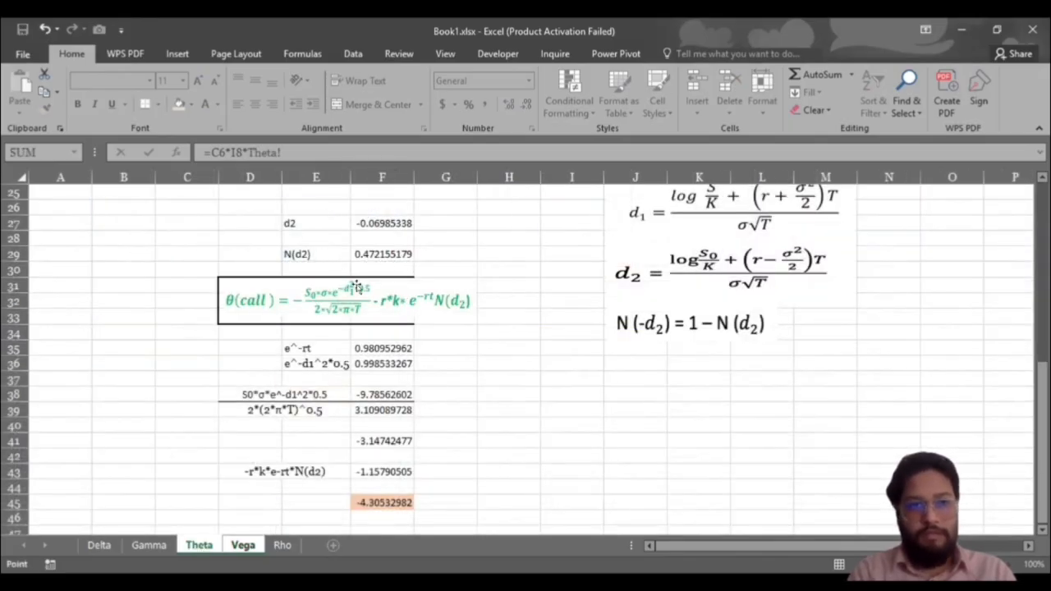
click(383, 361)
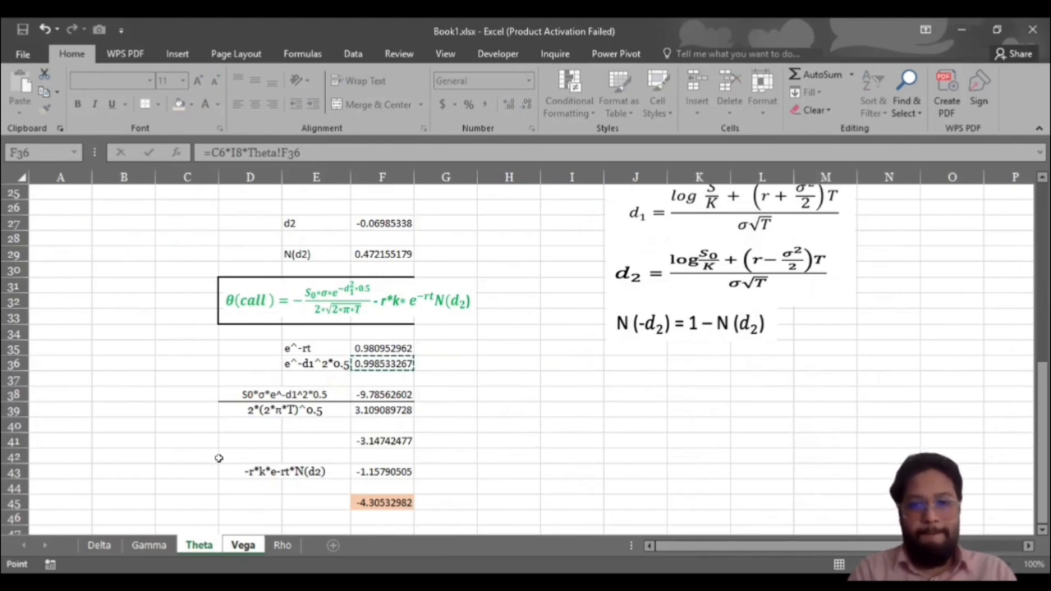
key(Return)
scroll(317, 432, down, 3)
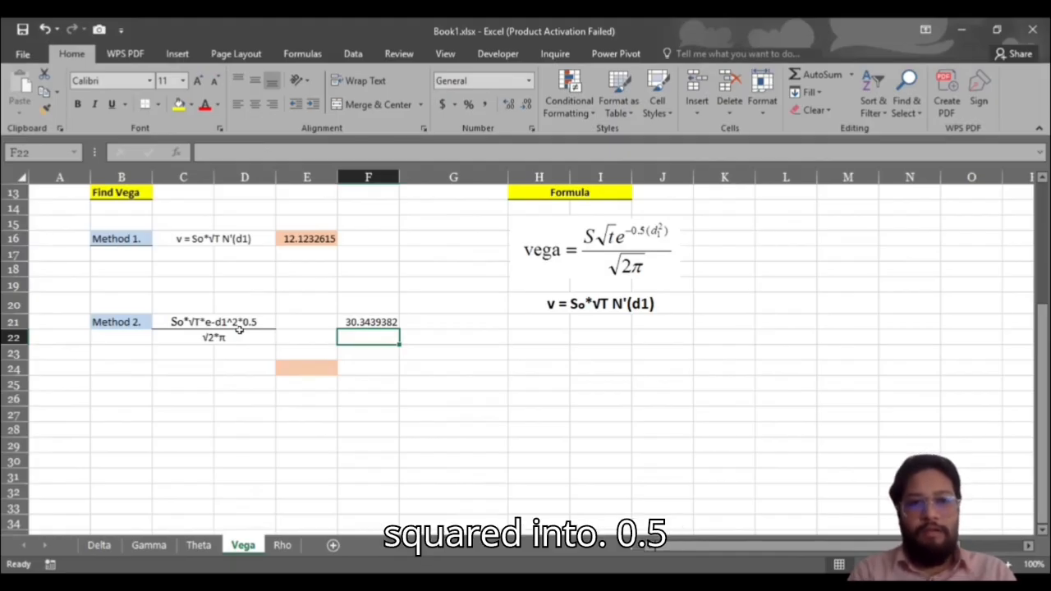
click(199, 544)
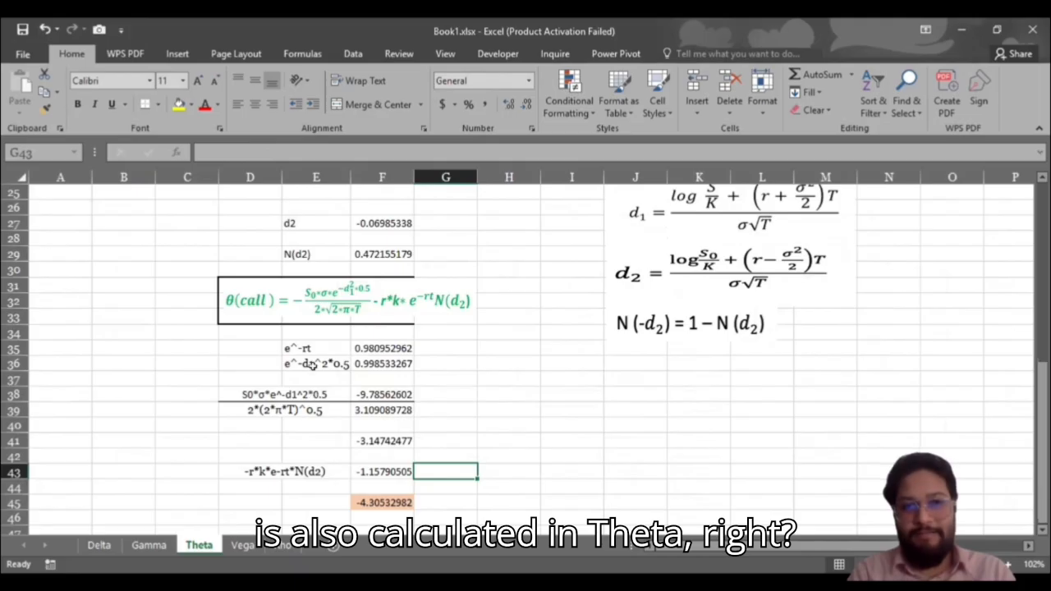
click(243, 546)
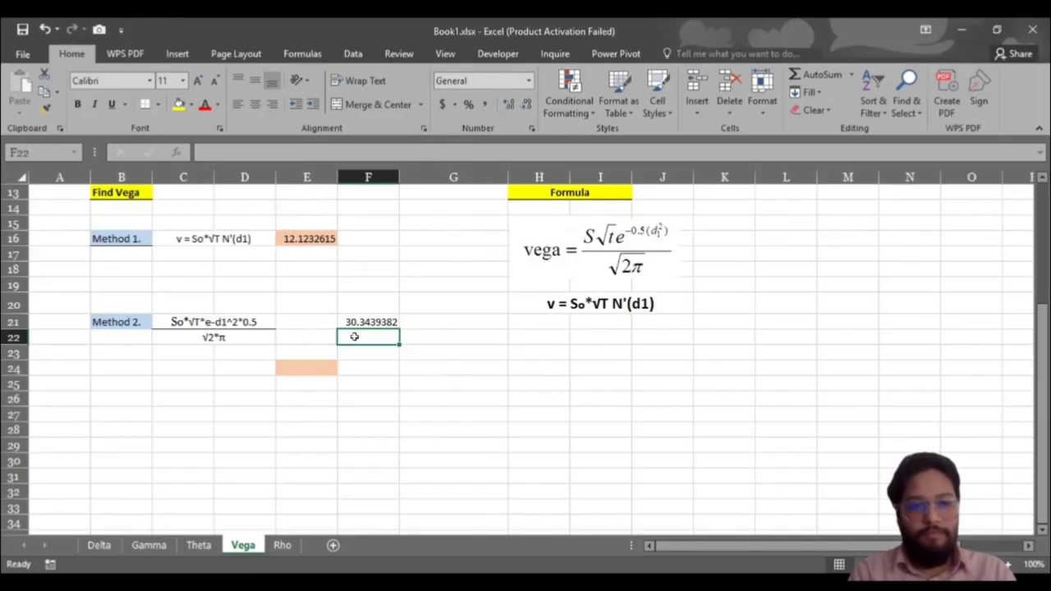
Enter =SQRT(2*PI()) in cell F22 to calculate the Method 2 denominator √2*π.
text(=)
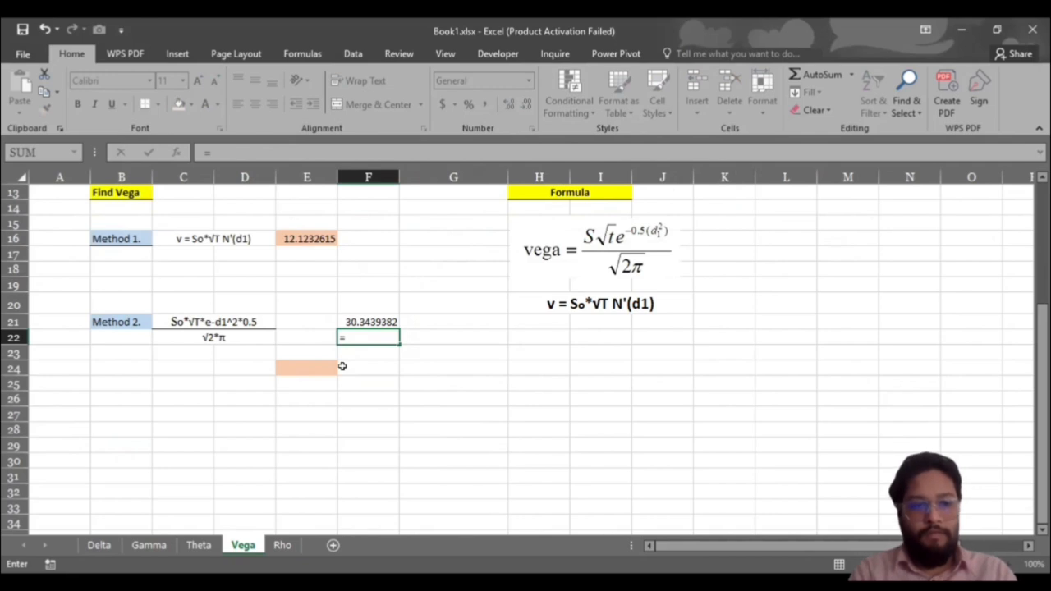
text(SQRT(2*)
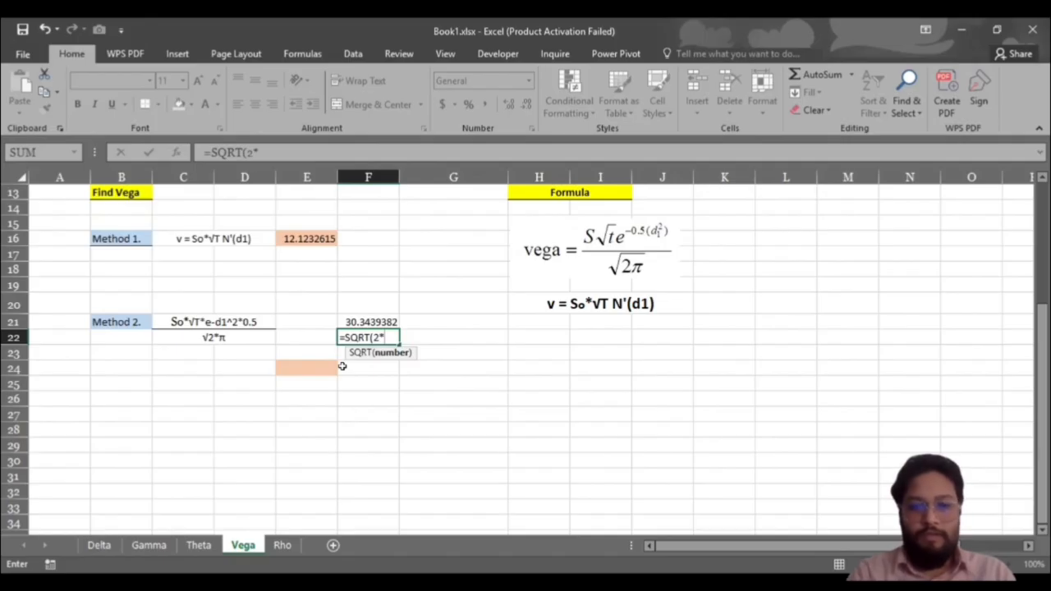
text(PI()))
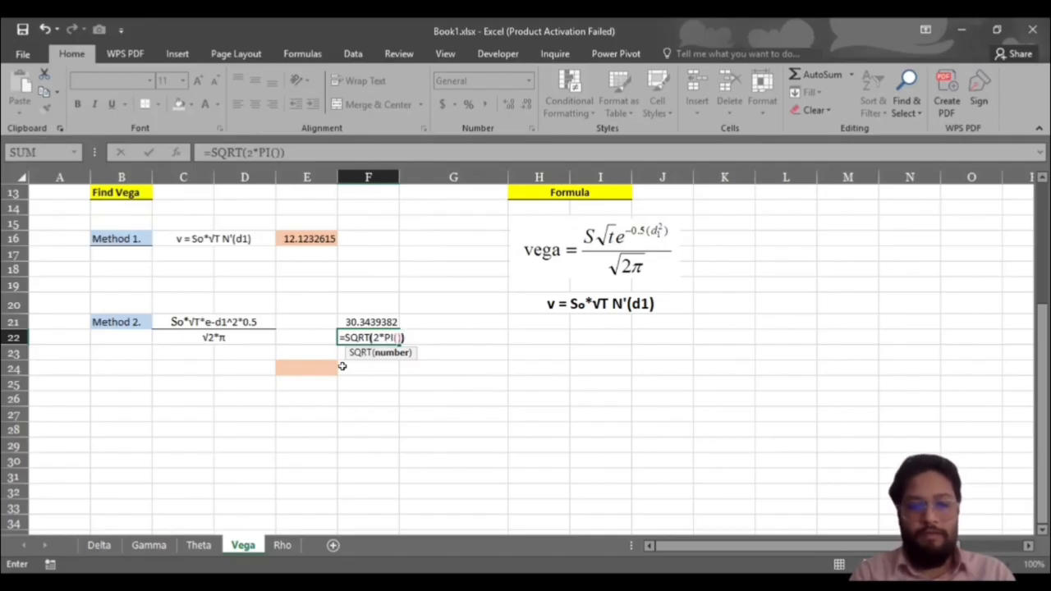
click(364, 372)
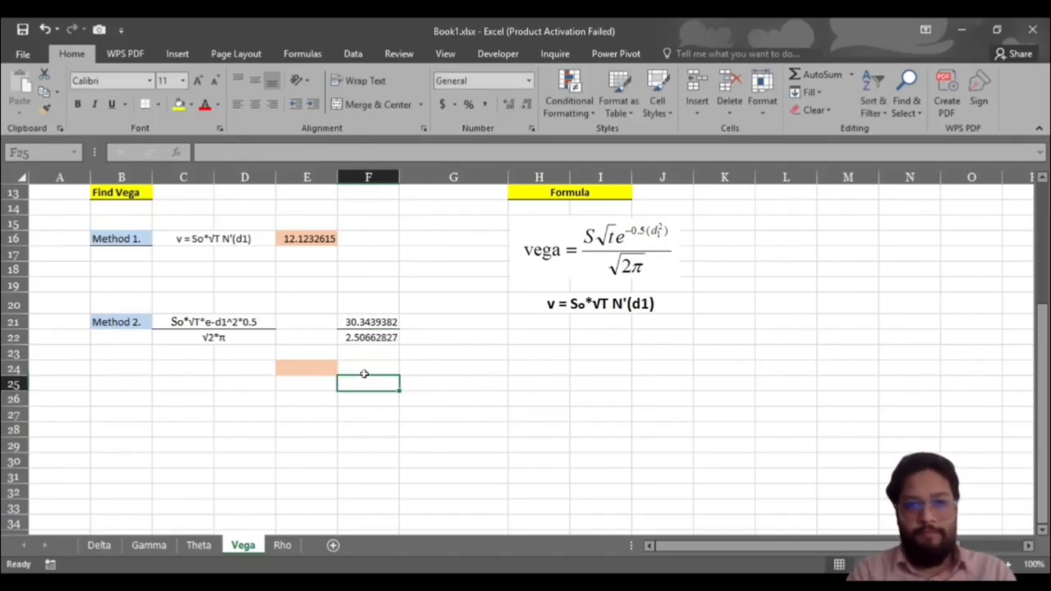
Enter =F21/F22 in the highlighted cell E24 to calculate vega by Method 2, and compare it with the Method 1 result.
click(307, 362)
scroll(307, 360, down, 2)
scroll(307, 360, up, 2)
text(=)
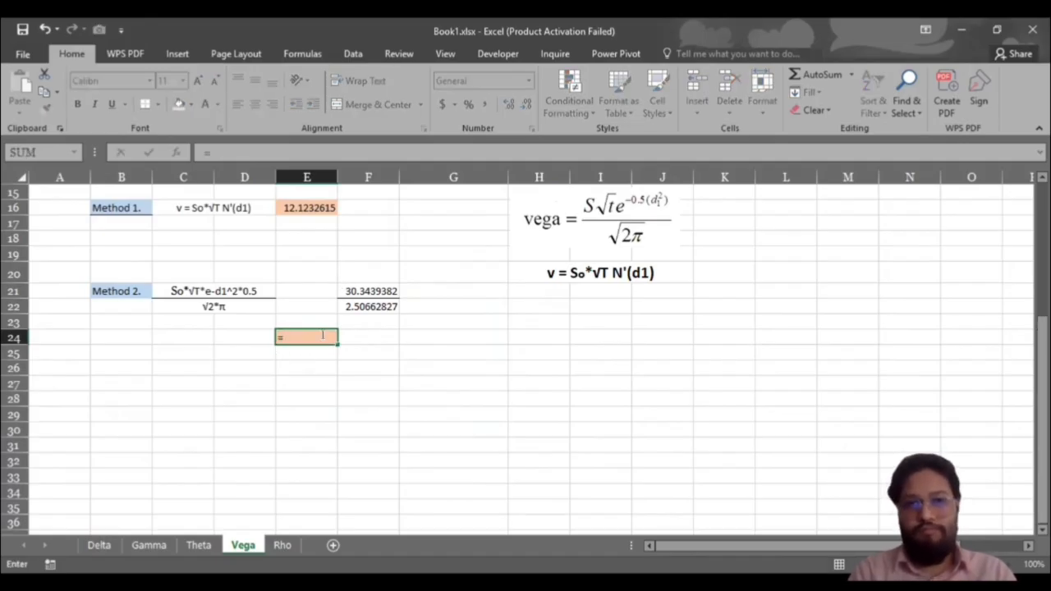
click(355, 293)
text(/)
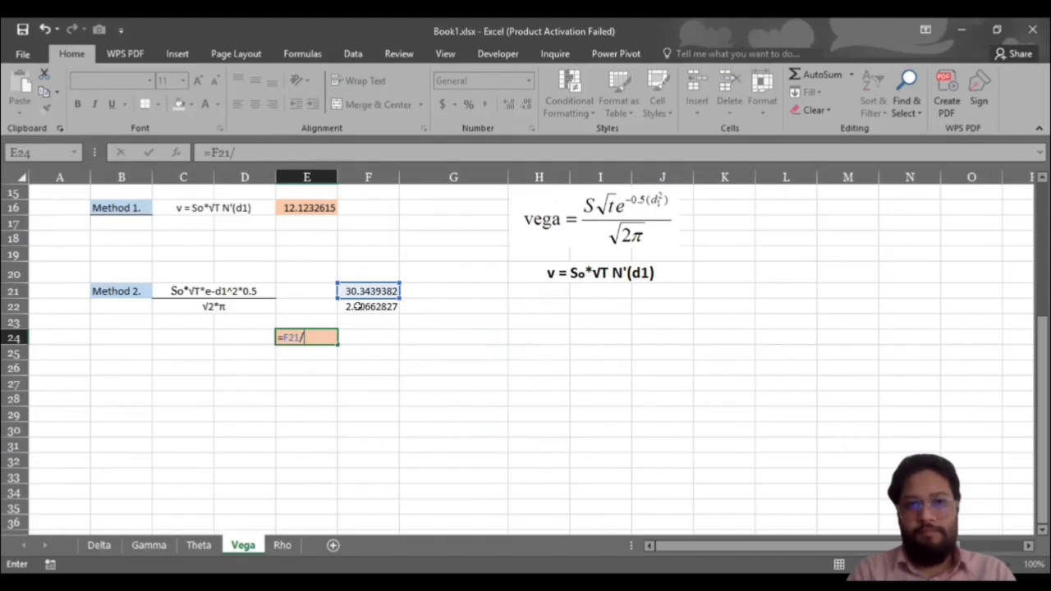
click(358, 307)
key(Return)
click(415, 362)
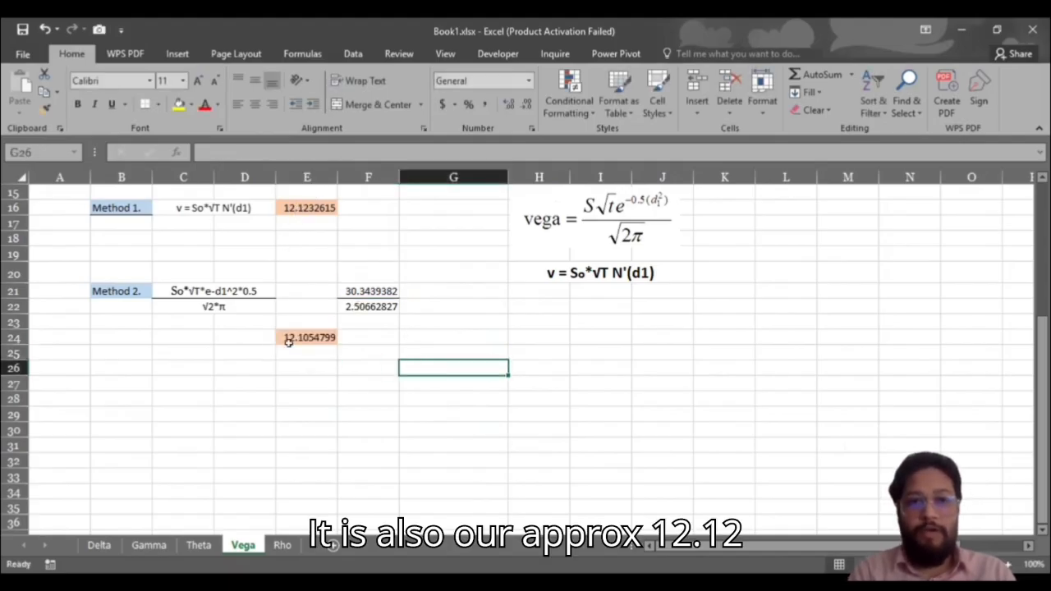
scroll(416, 344, up, 3)
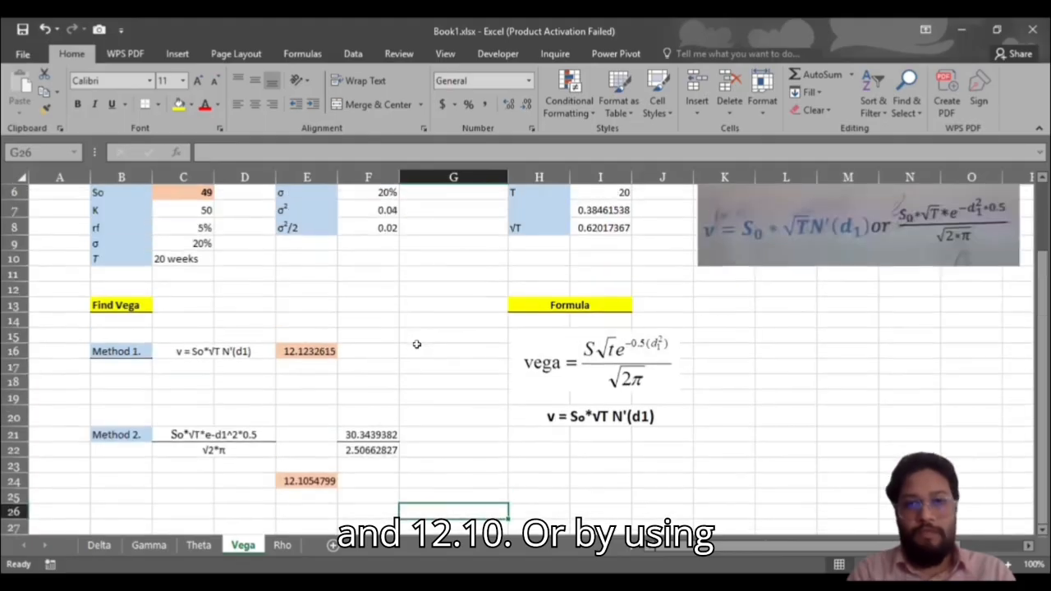
scroll(416, 344, up, 1)
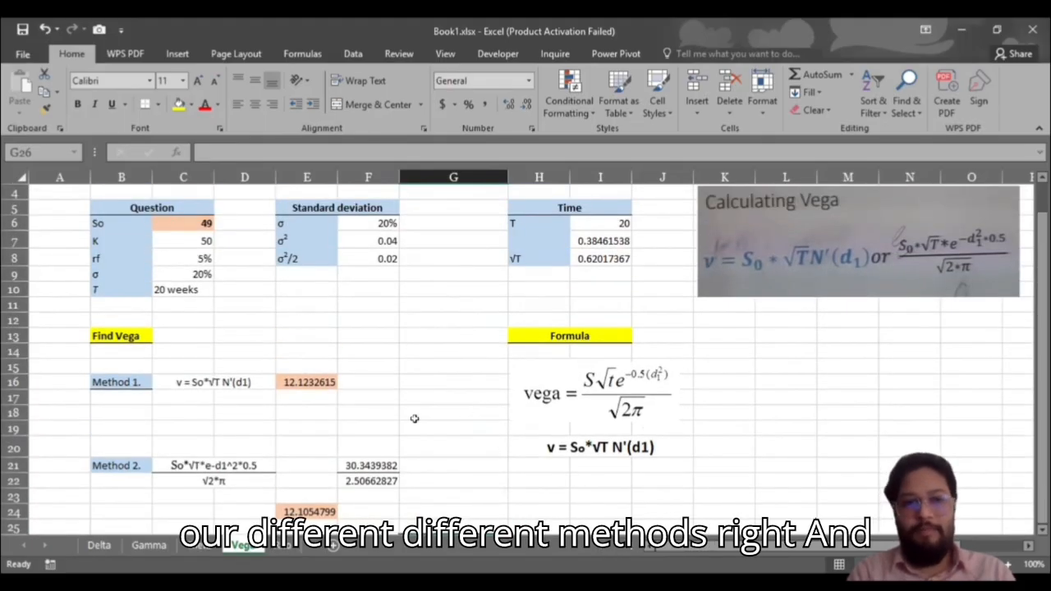
scroll(415, 418, down, 2)
On the Rho sheet, start the rho formula in the highlighted cell E14 with =C7*I7*, multiplying K by T in years.
key(ctrl+Page_Down)
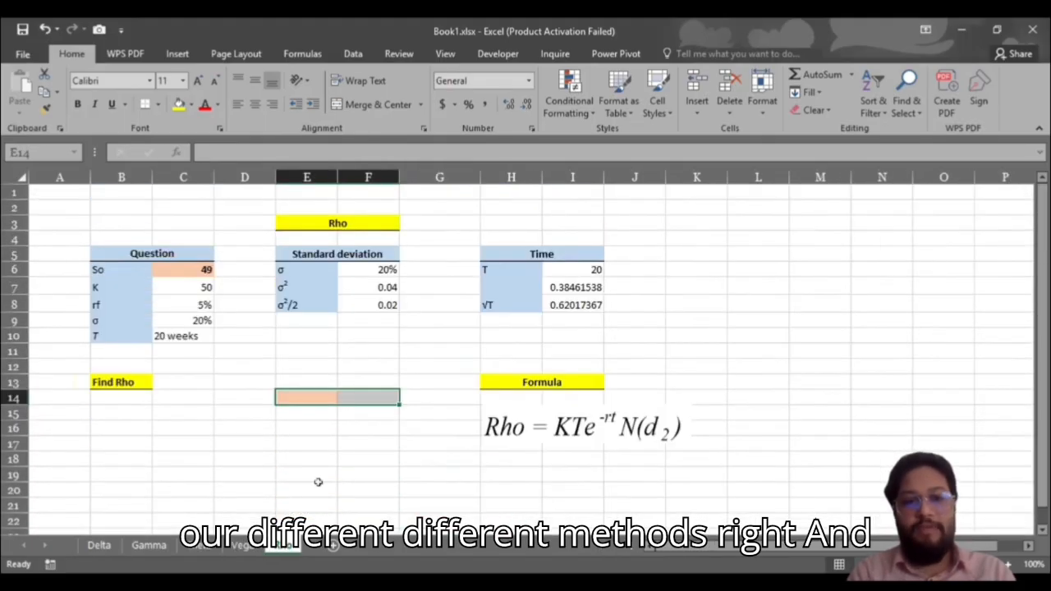
scroll(320, 430, down, 1)
click(319, 428)
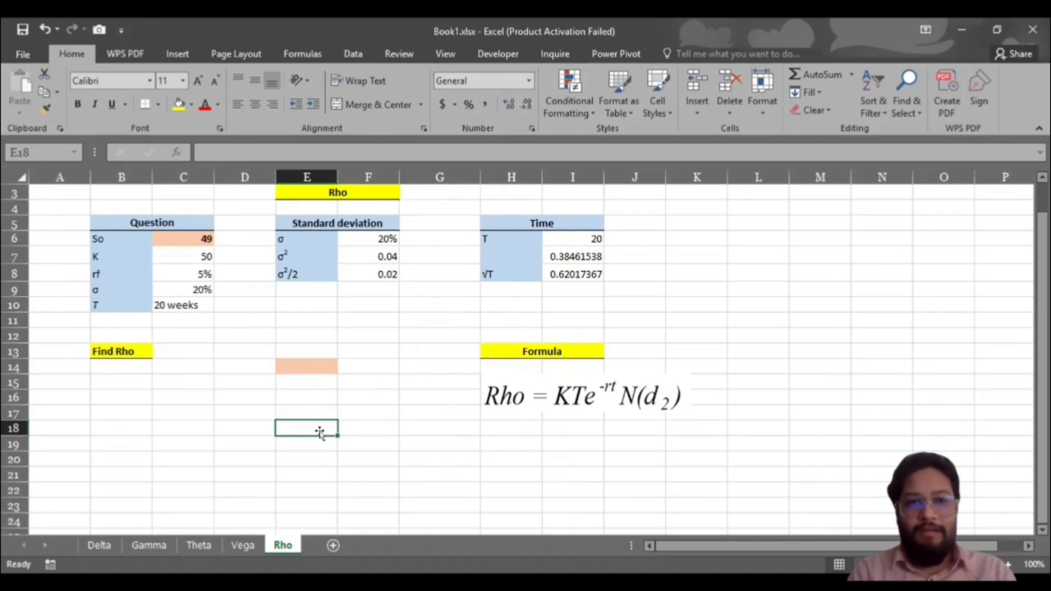
click(294, 362)
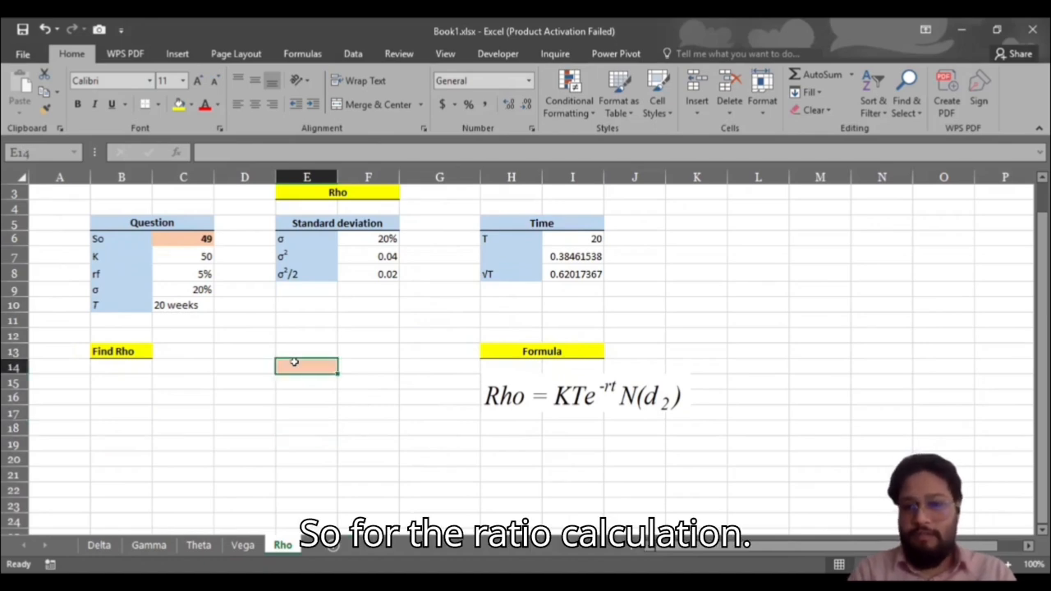
text(=)
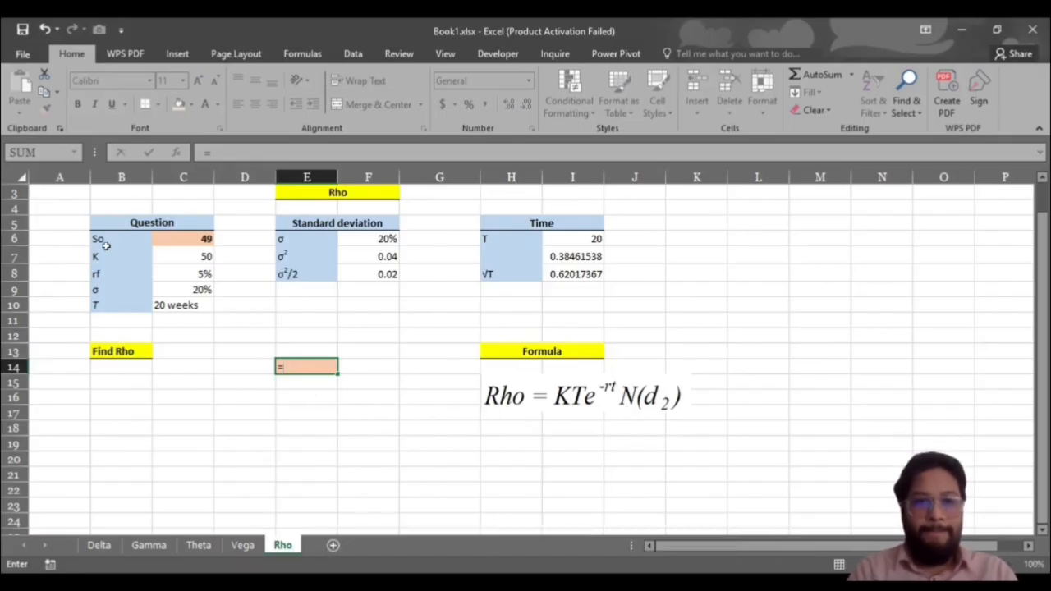
click(179, 237)
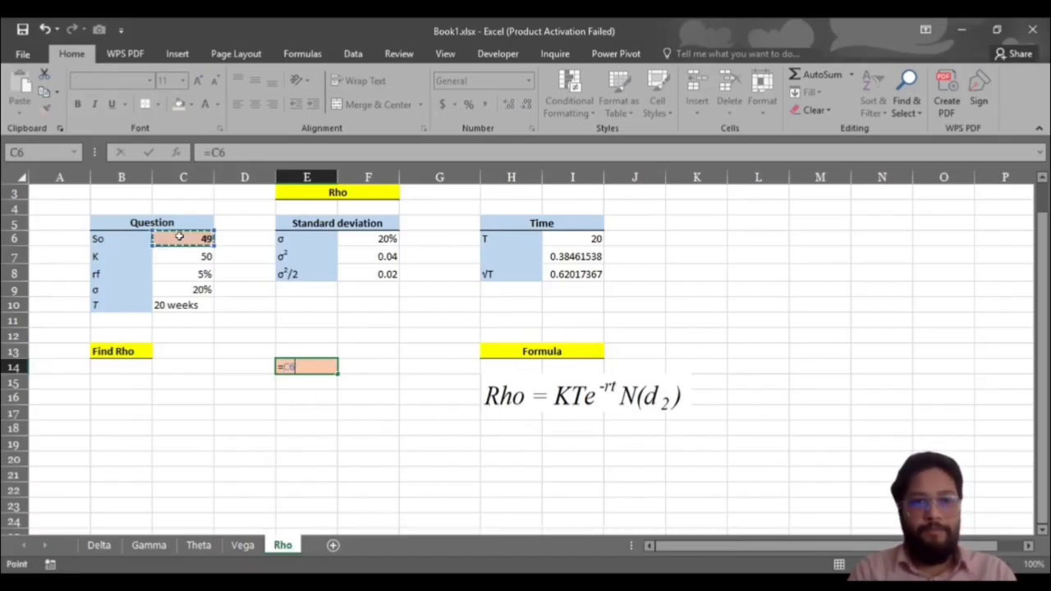
click(180, 250)
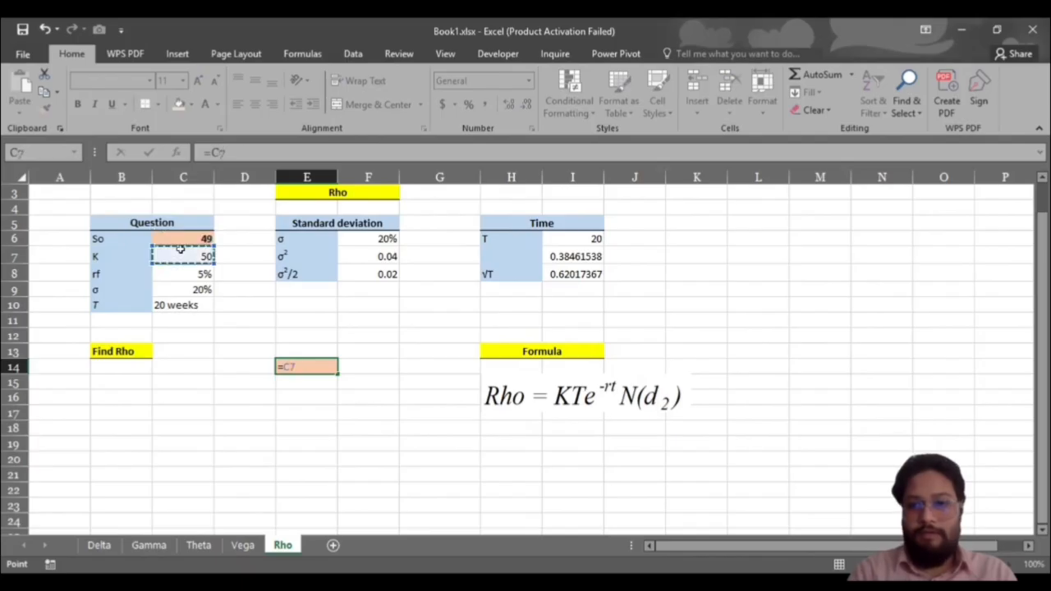
text(*)
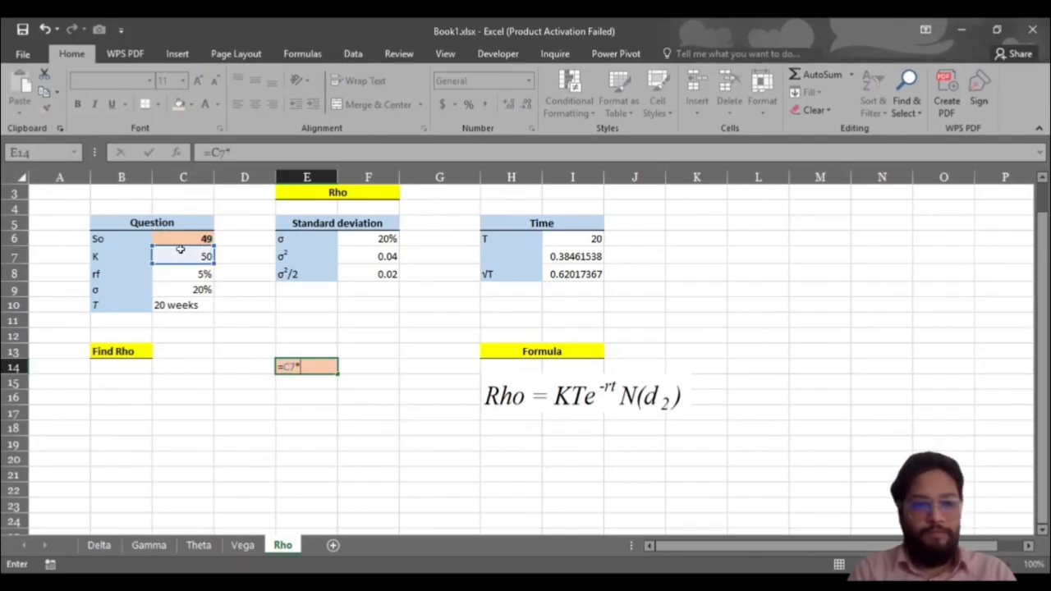
click(563, 254)
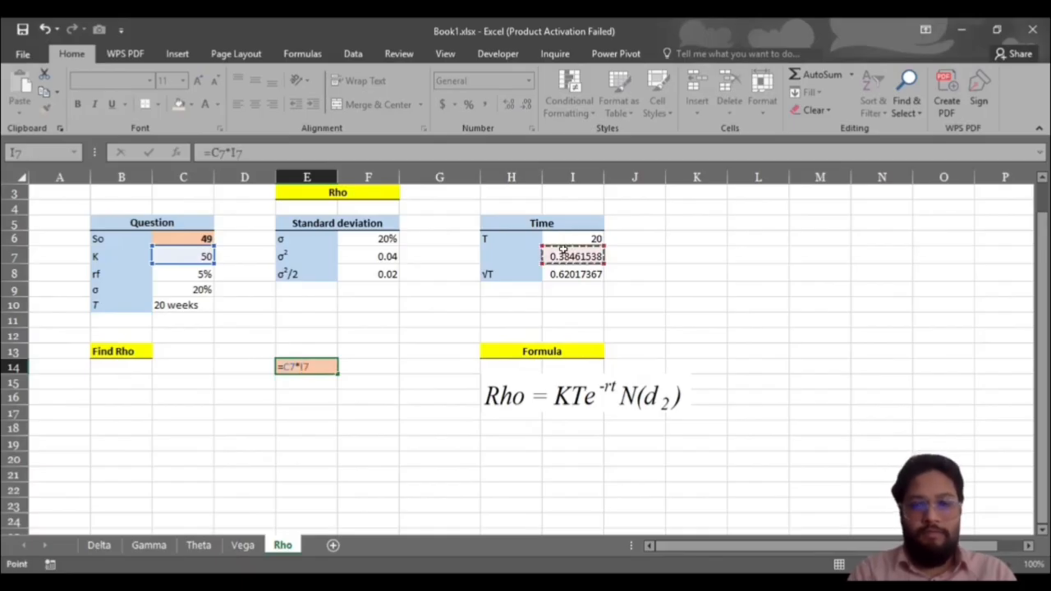
text(*)
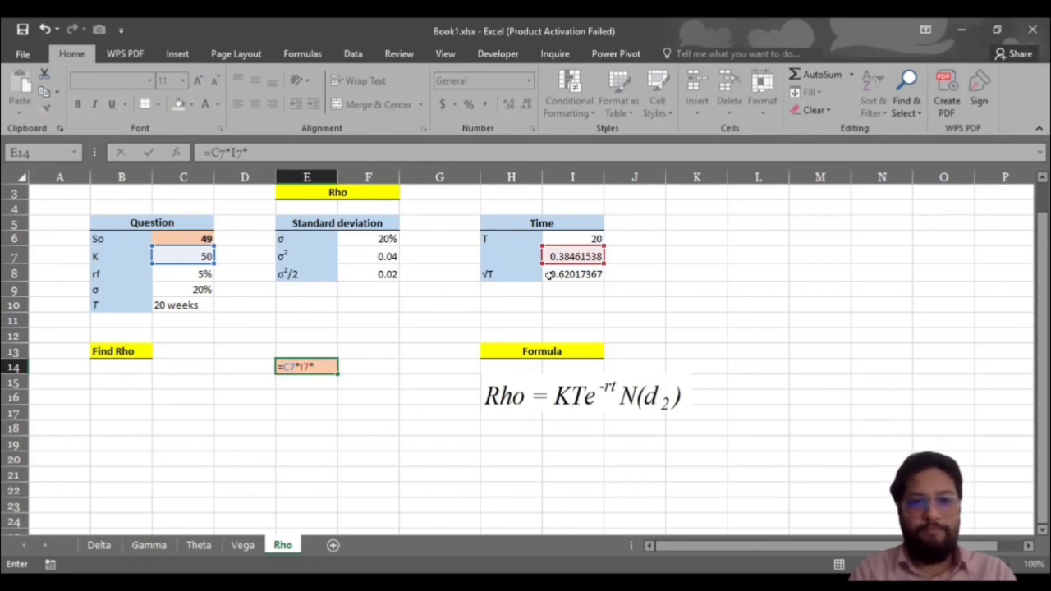
Complete the rho formula in E14 with EXP(-C8*I7)*Theta!F29, for e^-rt times N(d2) from the Theta sheet.
text(EXP(-)
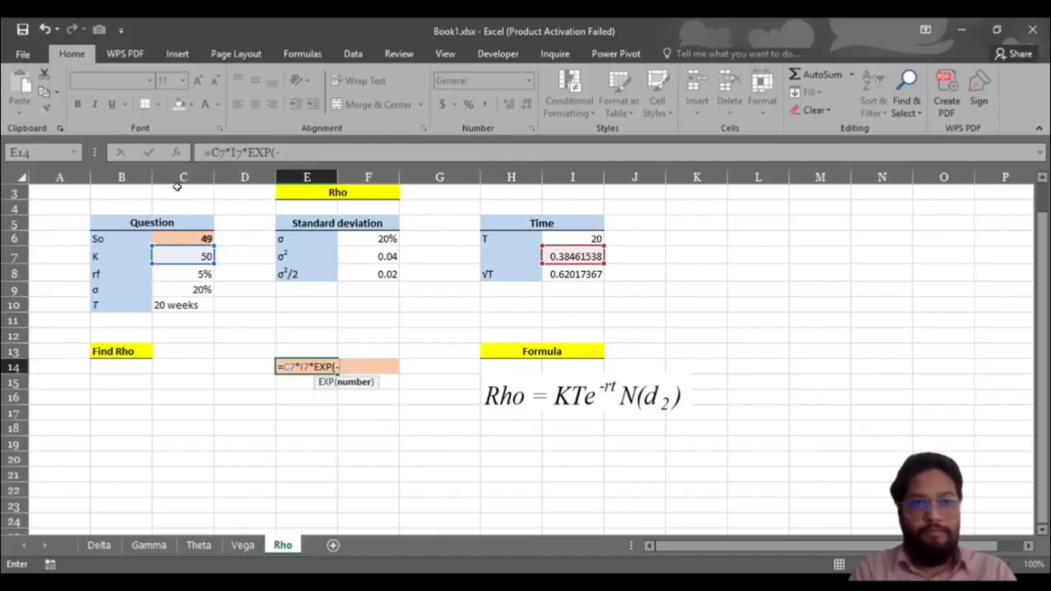
click(179, 273)
text(*)
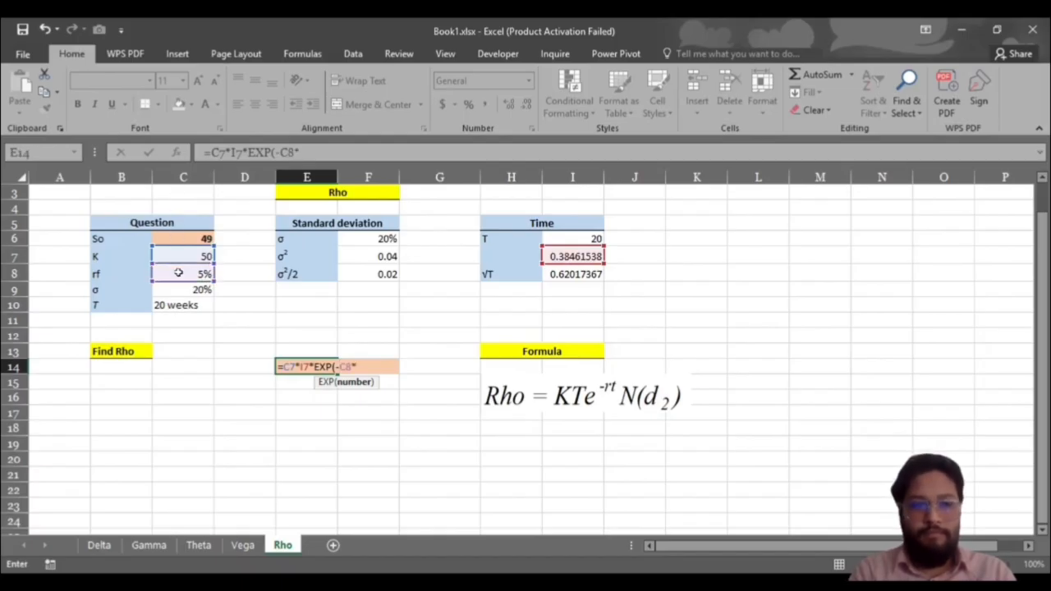
click(567, 253)
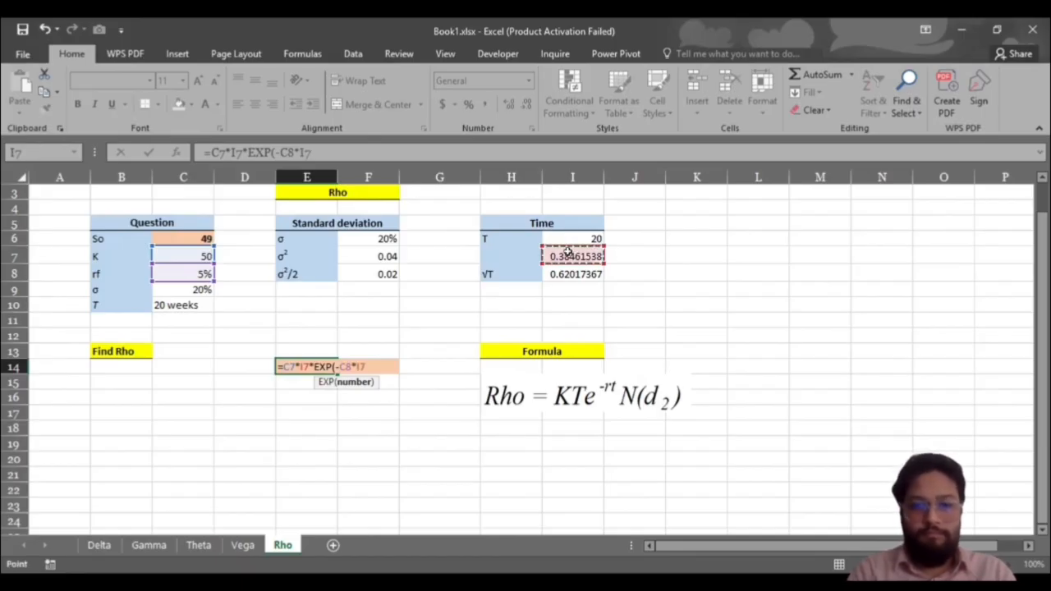
text())
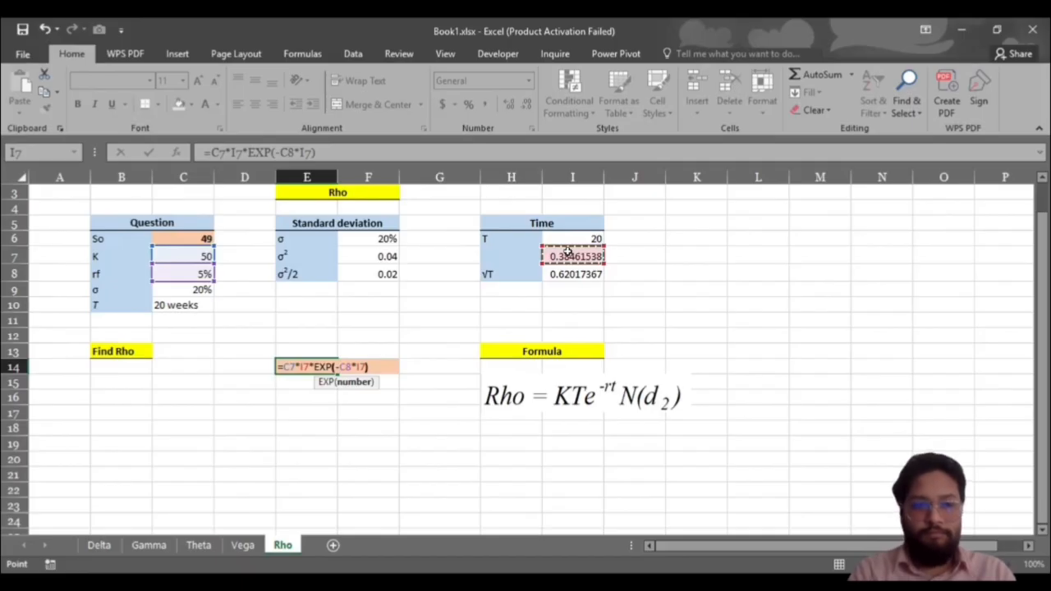
text(*)
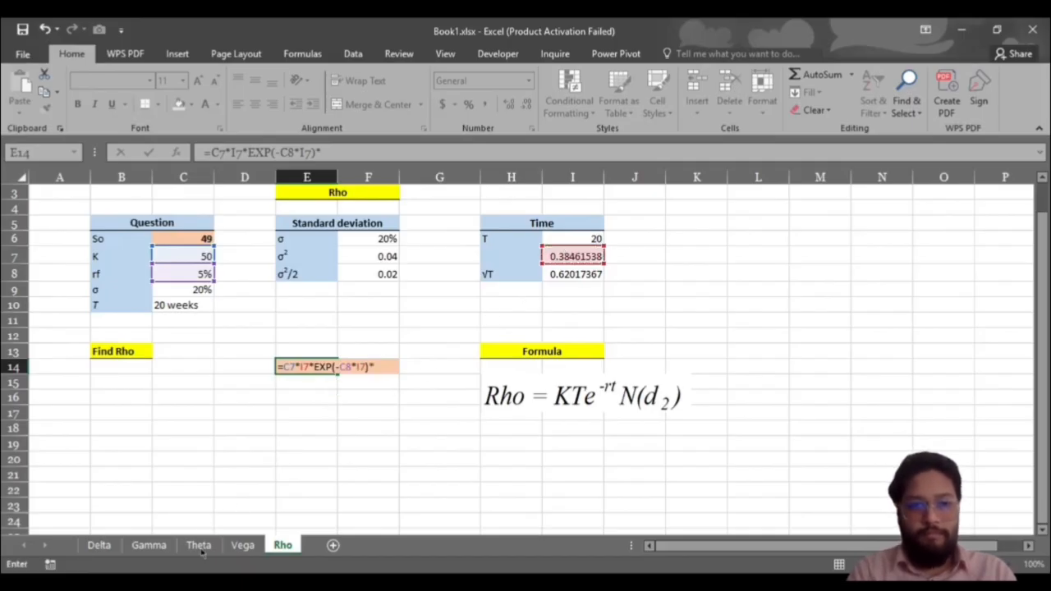
click(200, 548)
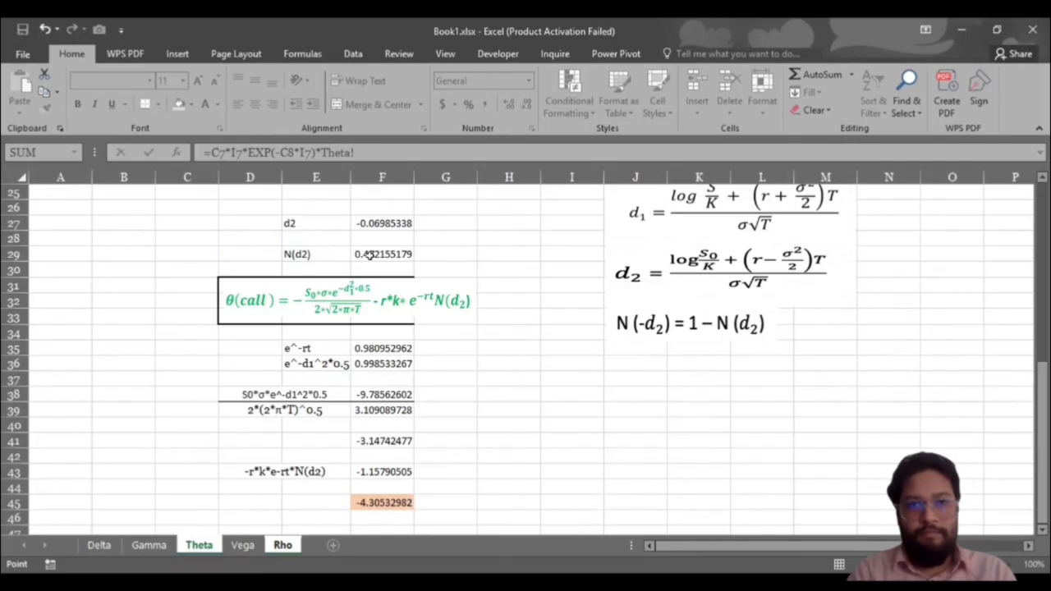
click(368, 255)
key(Return)
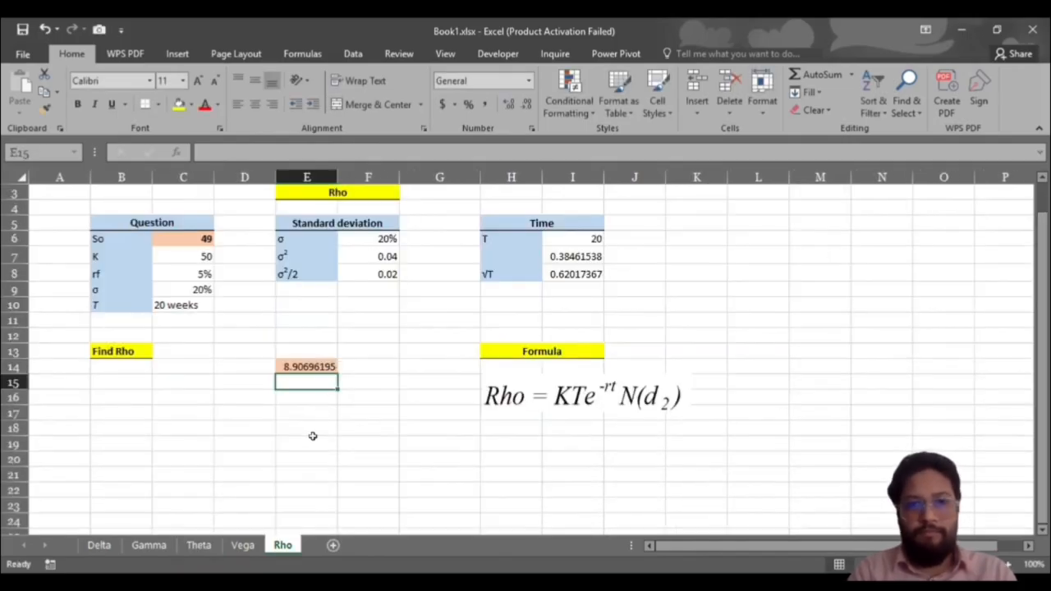
click(379, 408)
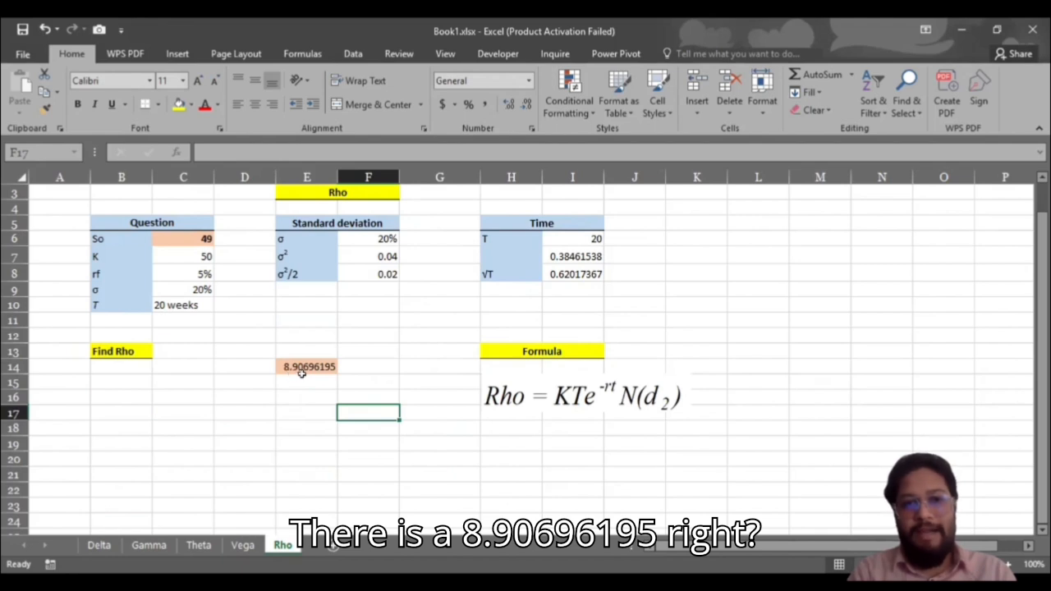
click(376, 375)
scroll(376, 373, up, 1)
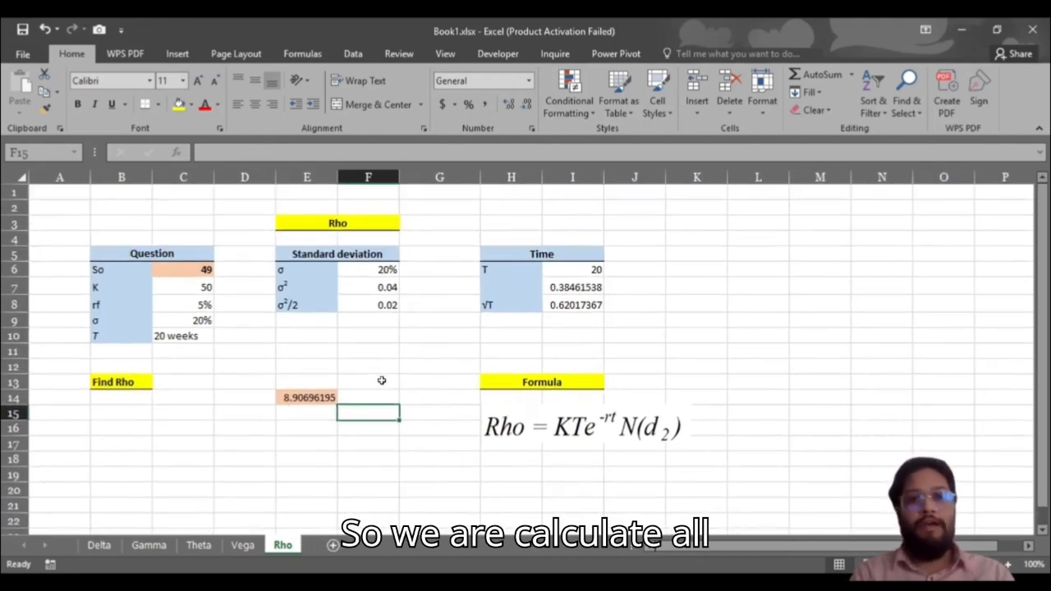
On the Delta sheet, enter =FORMULATEXT(E18) in cell F18 to show the formula behind the D1 numerator.
click(100, 545)
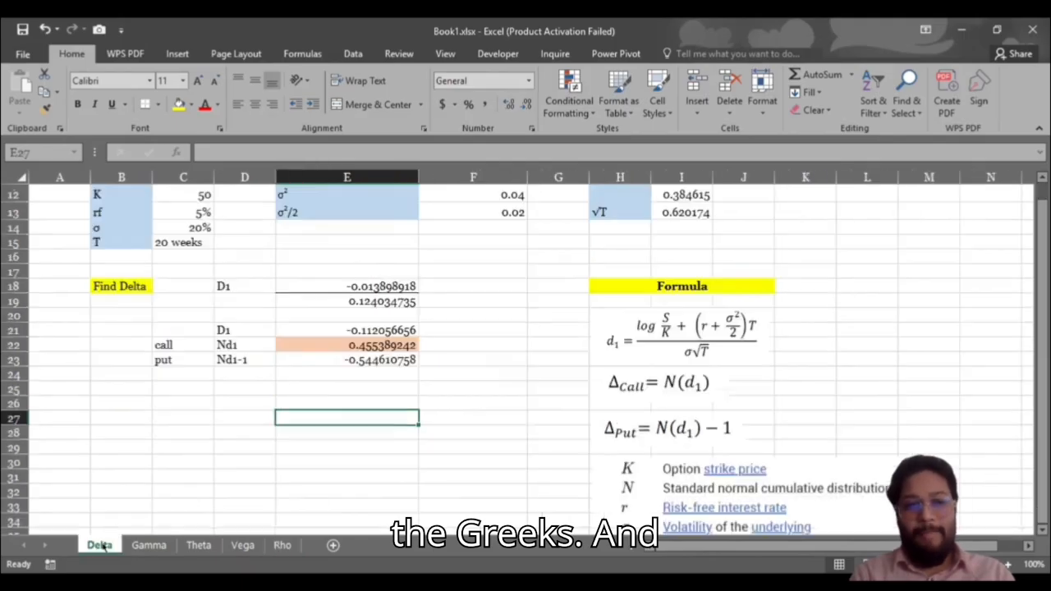
click(460, 280)
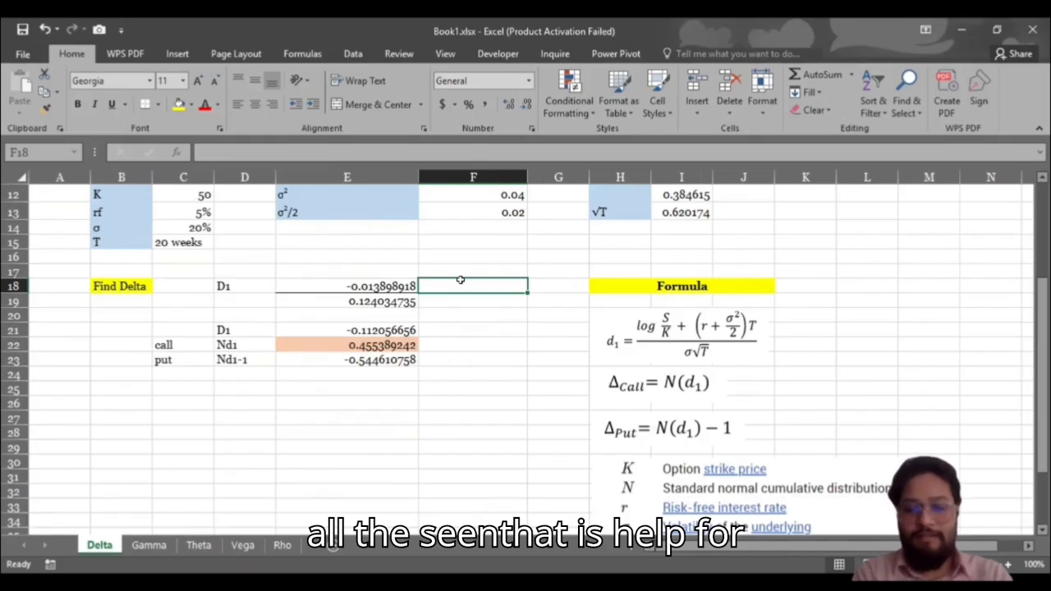
text(=)
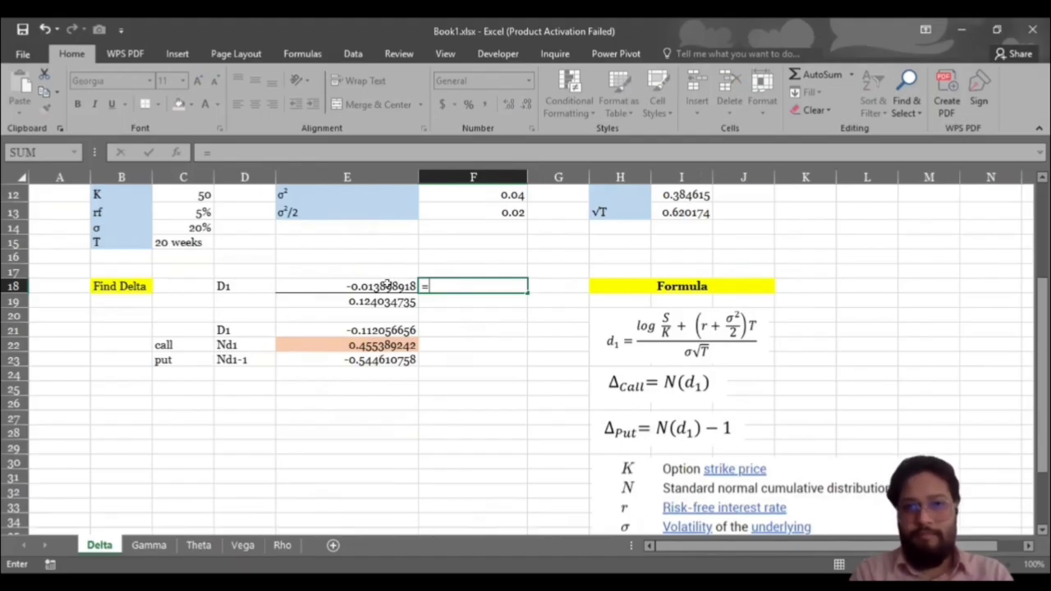
text(FORMULATEXT(E18))
key(ctrl+Return)
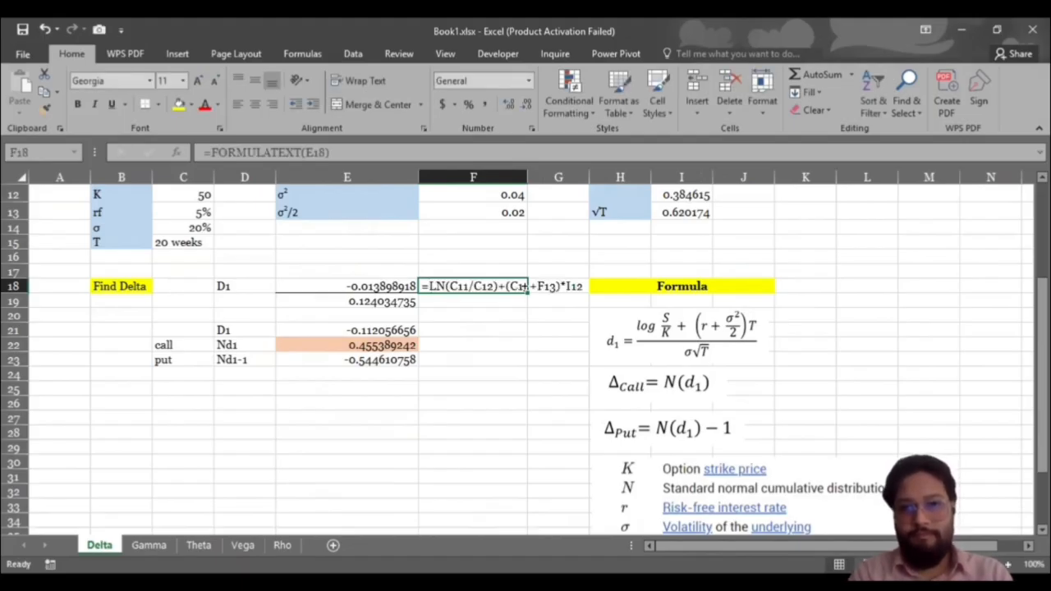
Fill the FORMULATEXT formula from F18 down to F23, and clear cell F20 beside the blank row.
drag(528, 293, 515, 365)
click(474, 312)
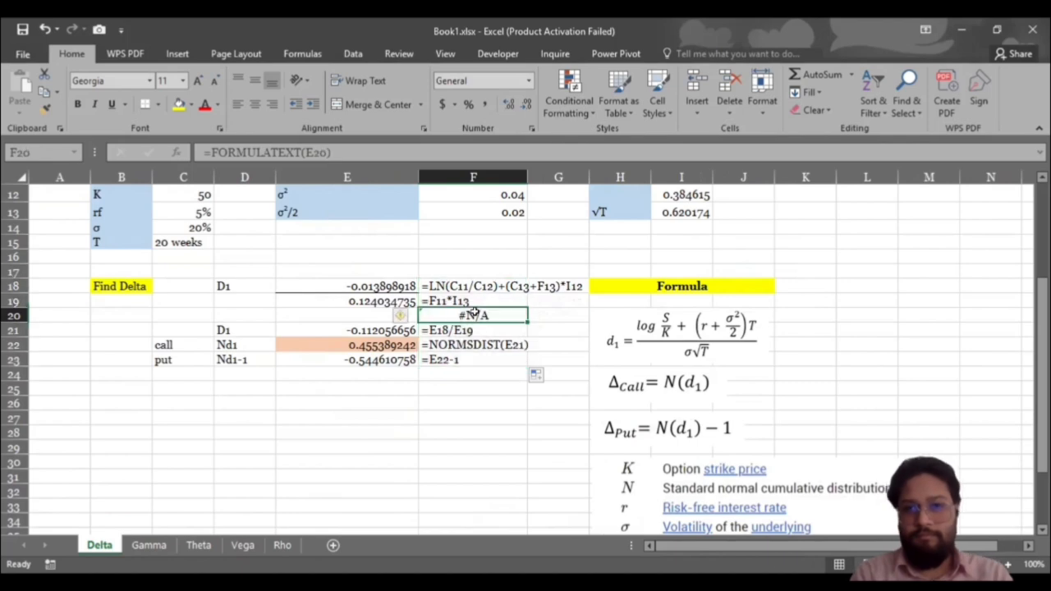
key(Delete)
click(375, 457)
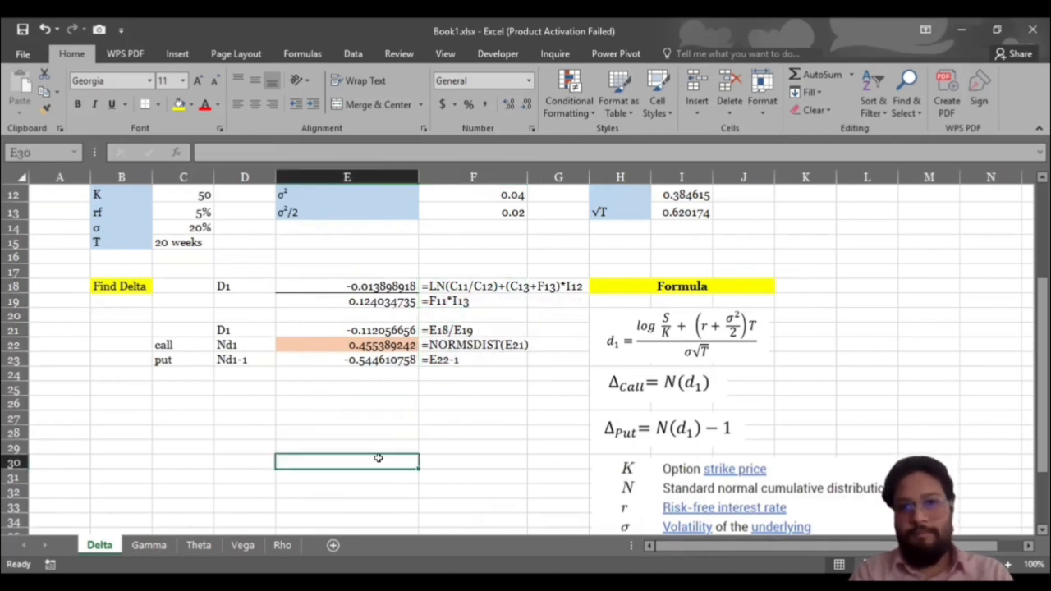
scroll(378, 458, up, 3)
scroll(379, 458, down, 2)
scroll(375, 460, down, 4)
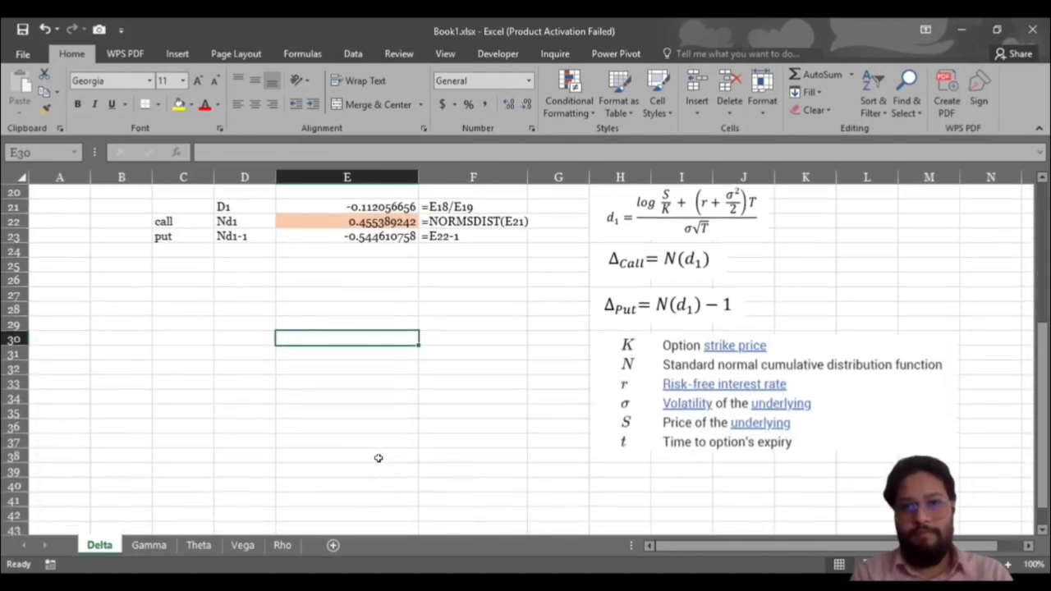
click(332, 478)
On the Gamma sheet, enter =FORMULATEXT(E13) in cell F13 to show the formula behind the D1 numerator.
key(ctrl+Page_Down)
scroll(451, 336, up, 6)
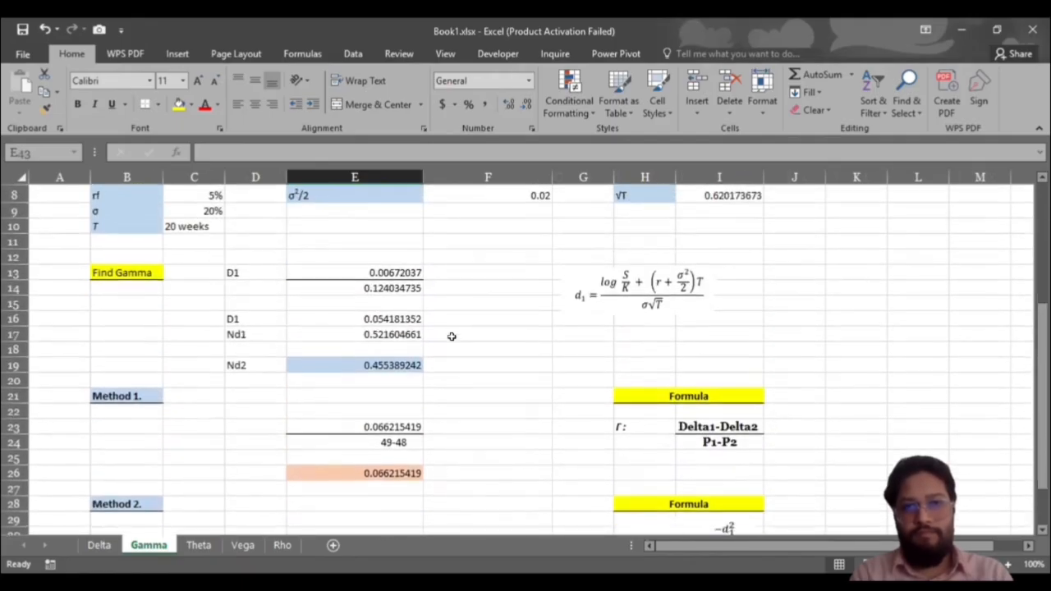
click(466, 270)
text(form)
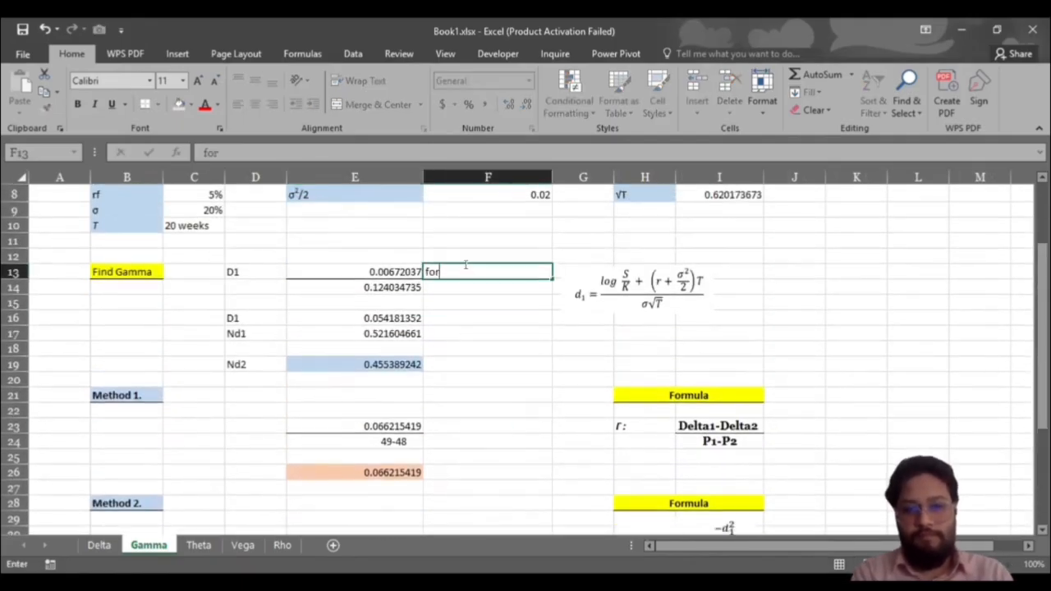
key(BackSpace)
key(BackSpace)
key(BackSpace)
key(BackSpace)
text(=)
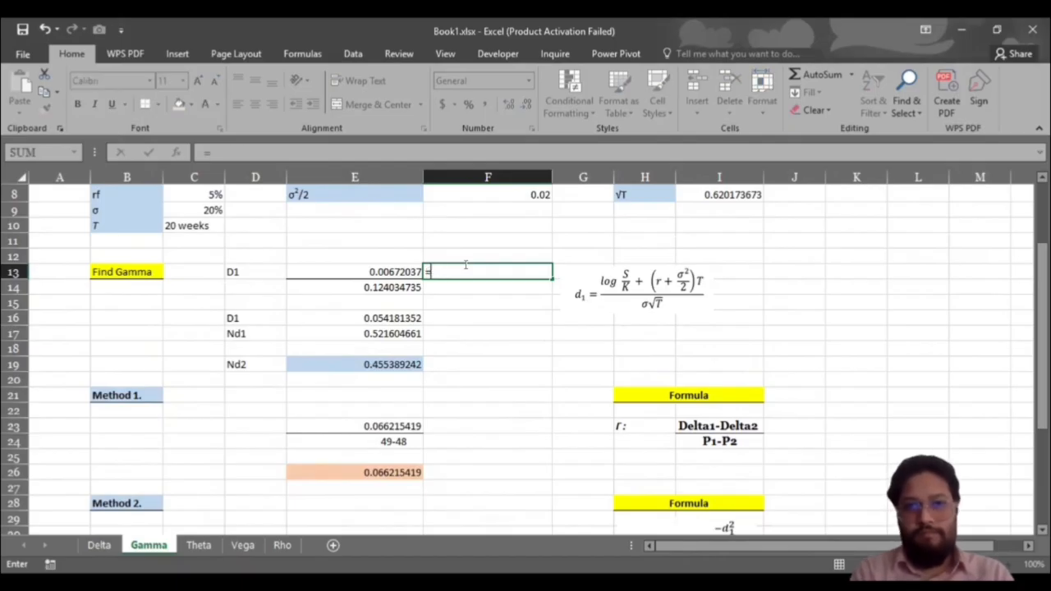
text(FORMULATEXT()
click(390, 272)
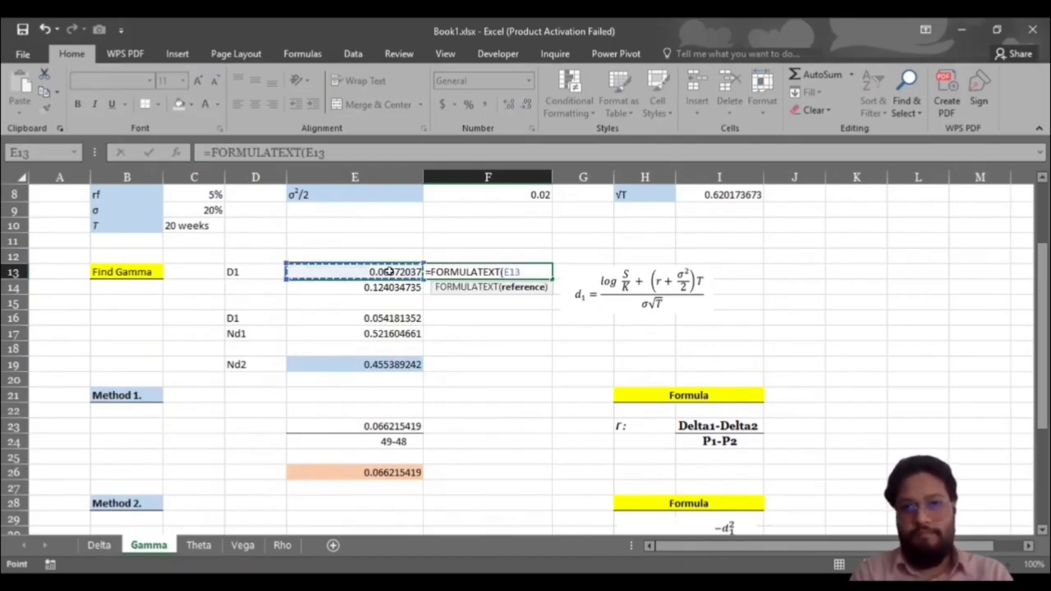
key(ctrl+Return)
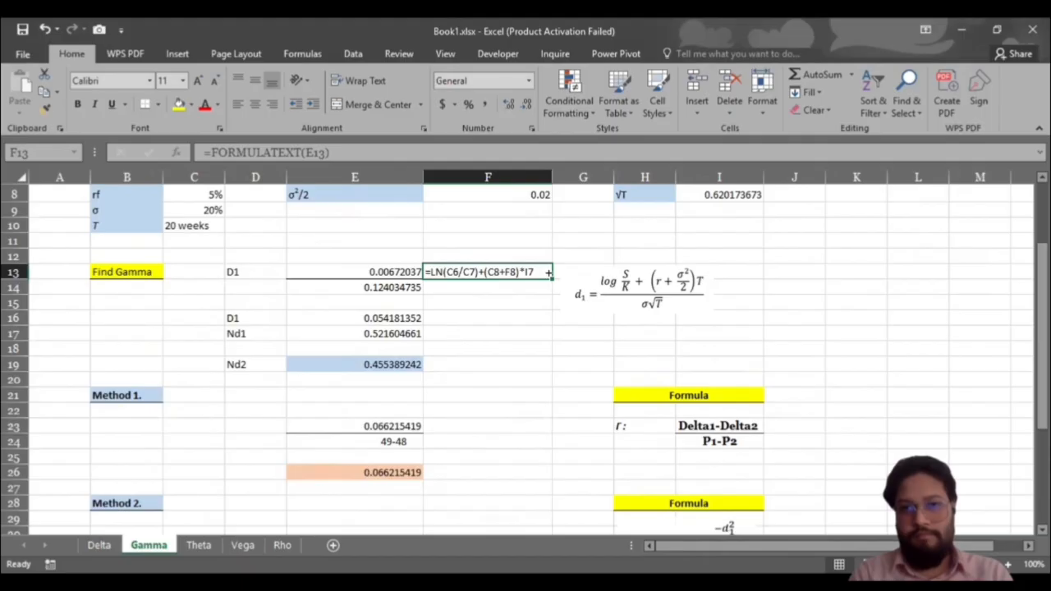
Fill the FORMULATEXT formula from F13 down to F46, and clear cells F41 to F46 below the final gamma result.
drag(550, 272, 535, 503)
click(499, 430)
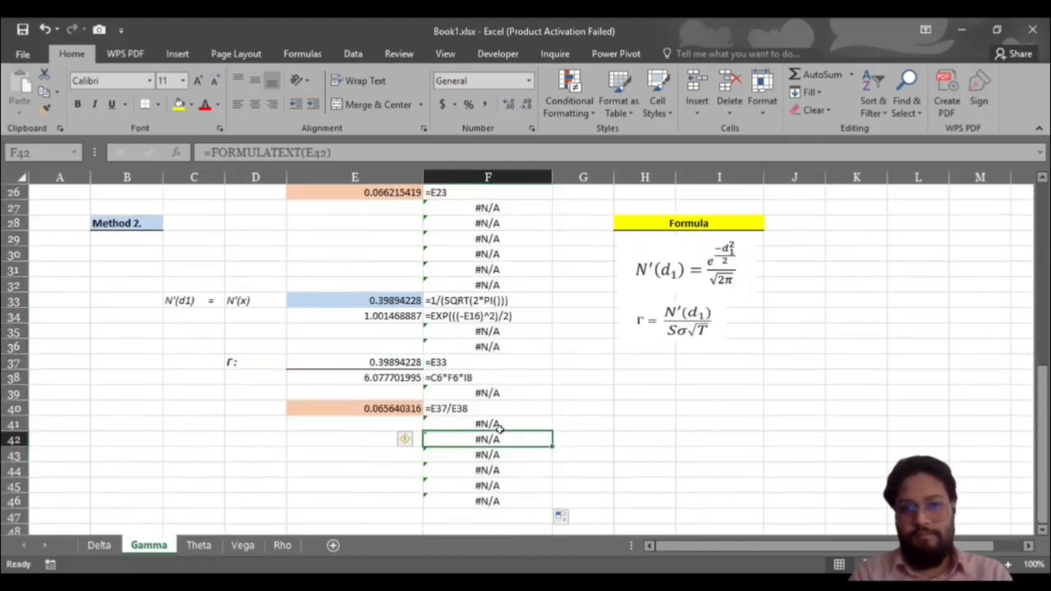
drag(500, 430, 493, 487)
drag(489, 422, 490, 498)
key(Delete)
Clear the FORMULATEXT cells F39, F35 and F36 beside the blank rows of Method 2.
click(477, 395)
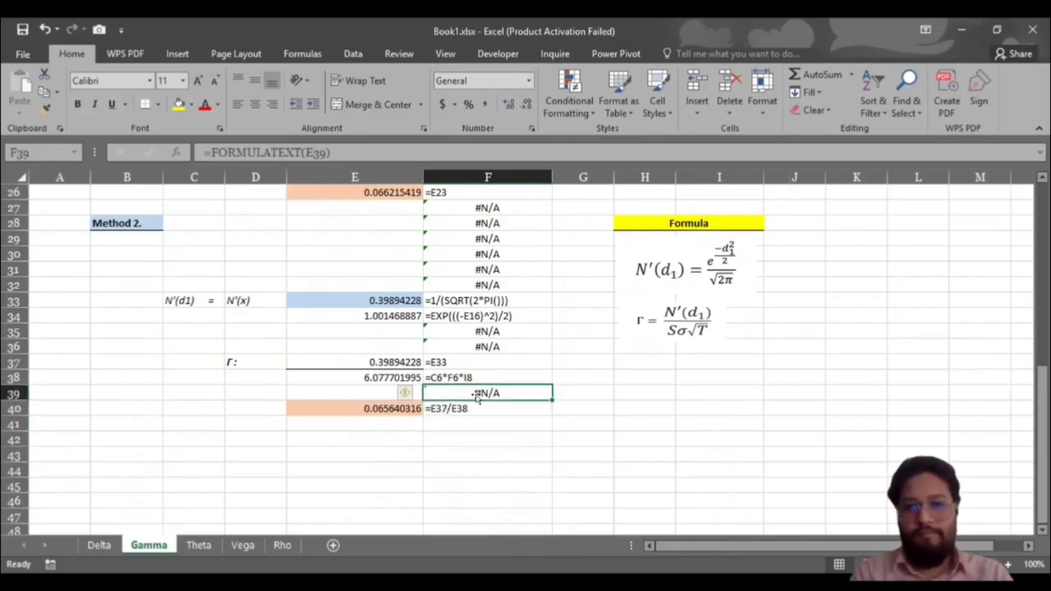
key(Delete)
key(Up)
key(Up)
key(Up)
key(Up)
key(Delete)
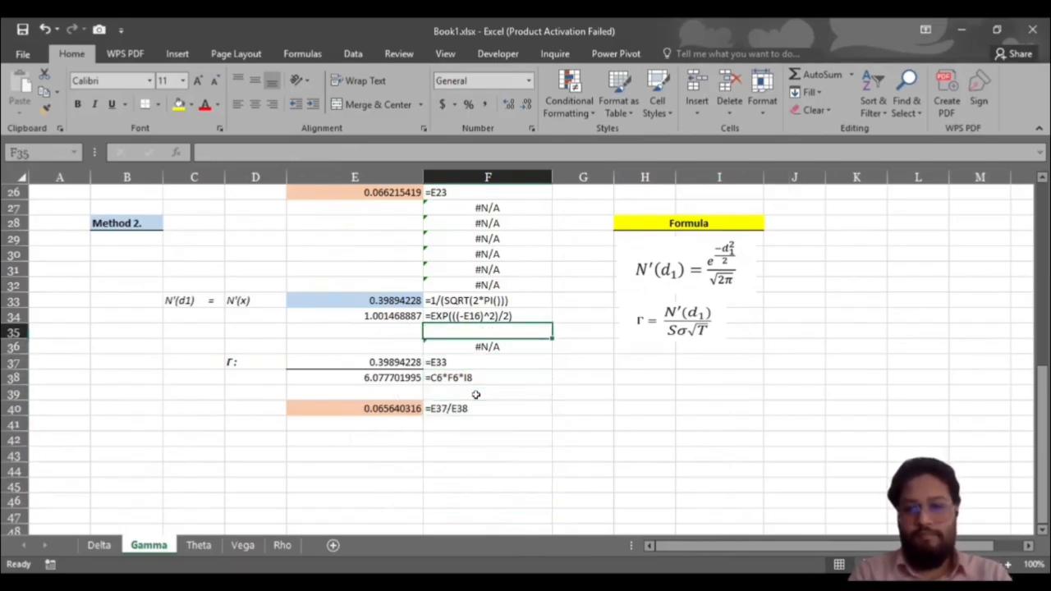
key(Down)
key(Delete)
Clear cells F27 to F32 beside the blank rows around the Method 2 heading.
key(Up)
key(Up)
key(Up)
key(Up)
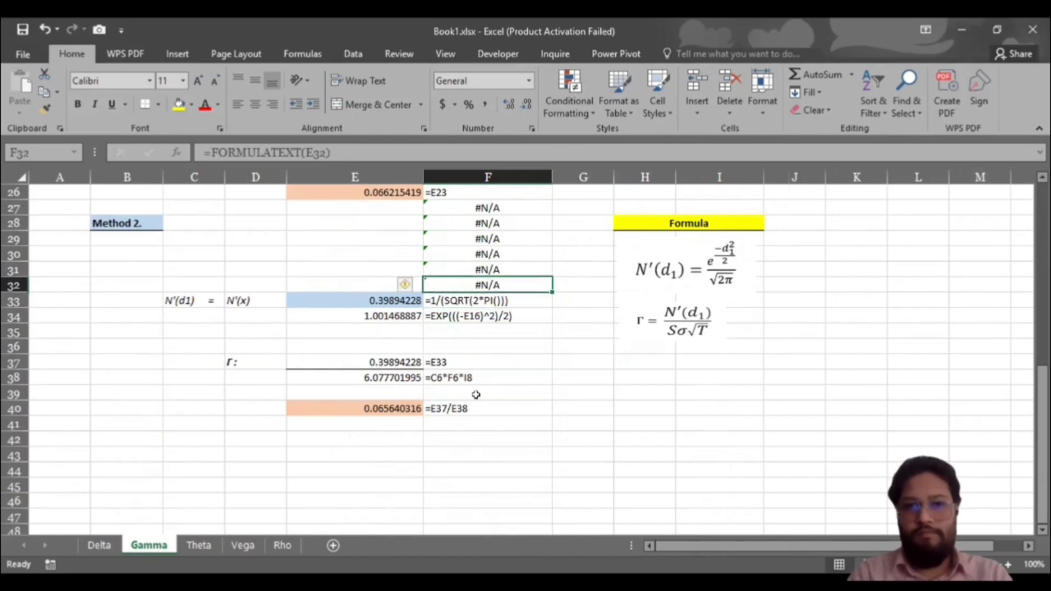
key(shift+Up)
key(shift+Up)
key(shift+Up)
key(shift+Up)
key(shift+Up)
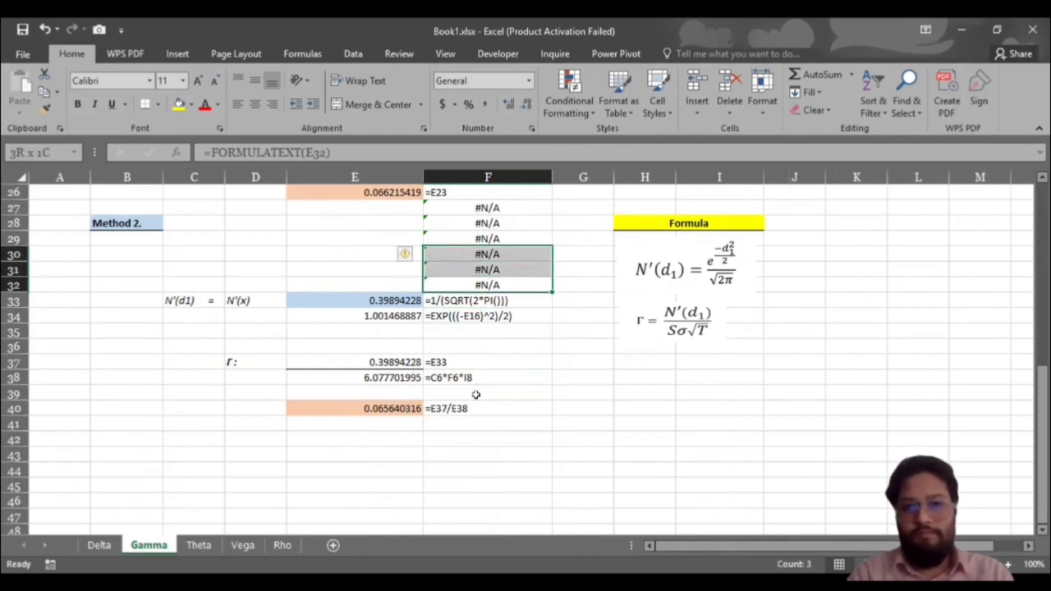
key(Delete)
Clear cells F24 and F25 beside the Method 1 denominator and the blank row below it.
key(Up)
key(Up)
key(Up)
key(Up)
key(Up)
key(Up)
key(Up)
key(Up)
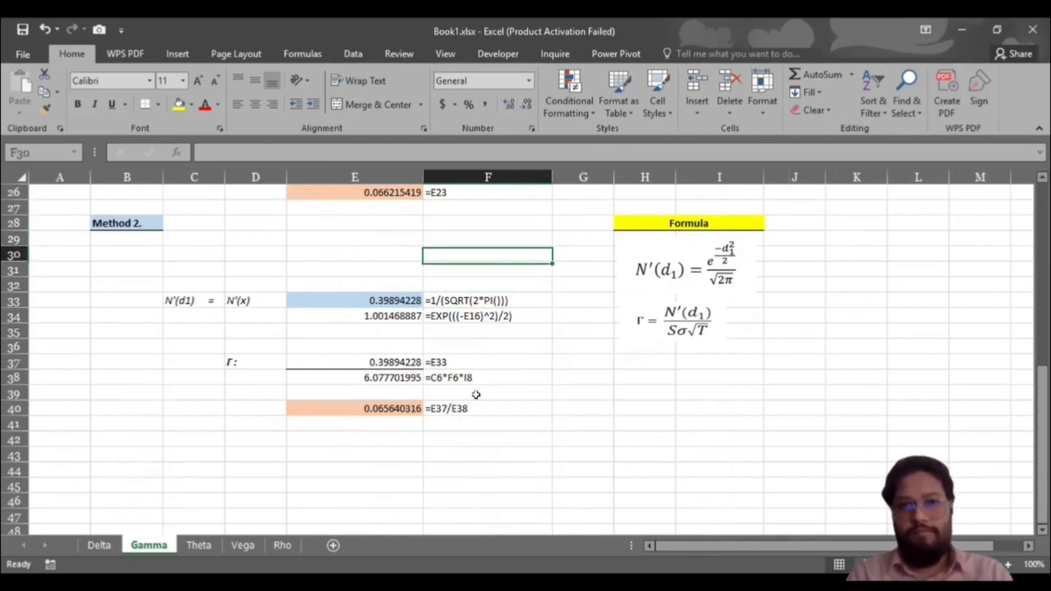
key(Up)
key(Up)
key(Up)
key(Up)
key(Down)
key(Down)
key(Down)
key(Down)
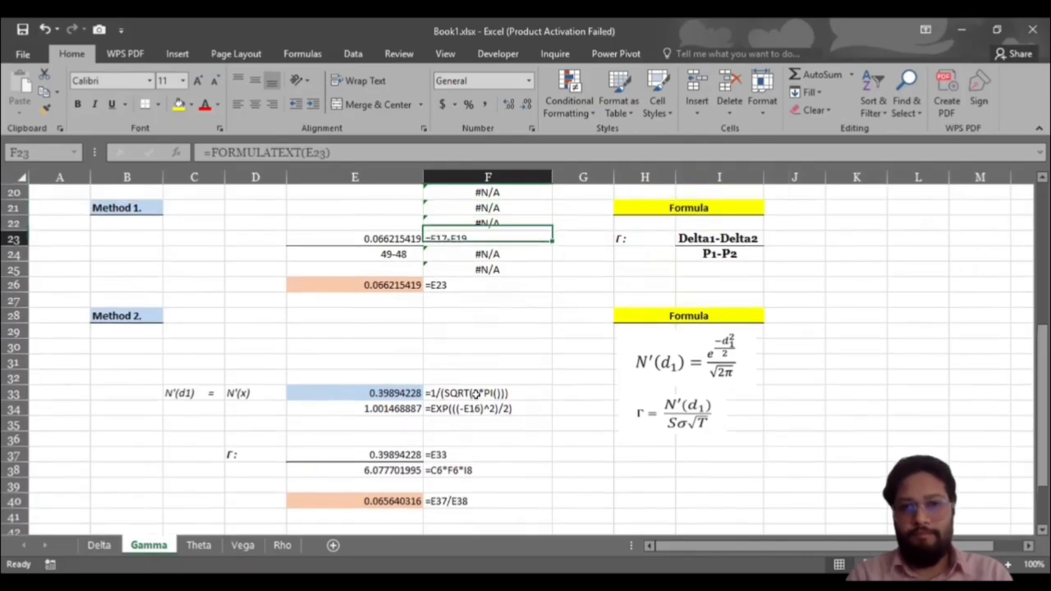
key(Delete)
key(Down)
key(Delete)
key(shift+Left)
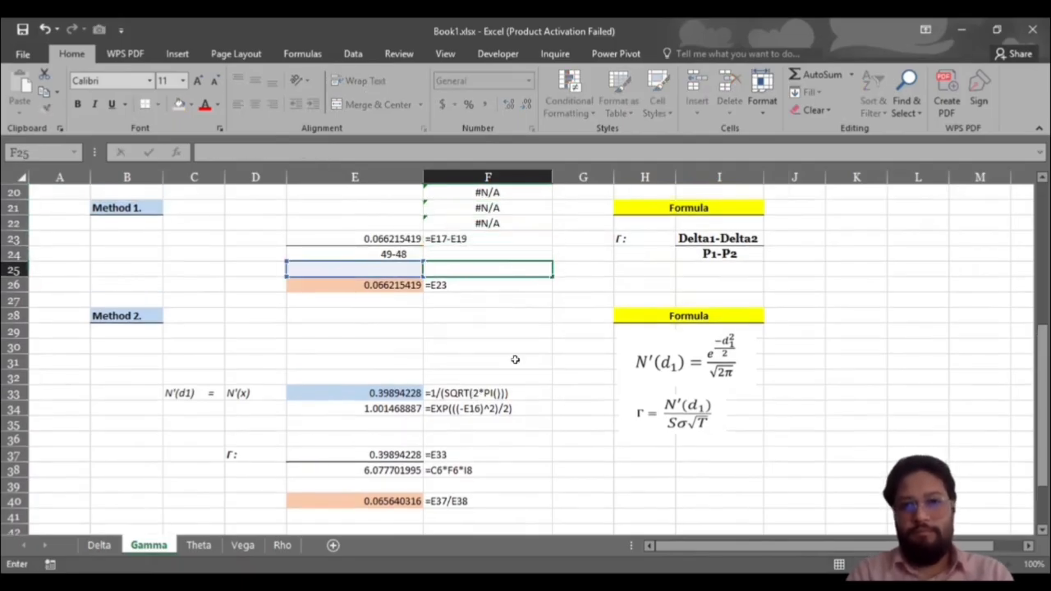
Clear F20 to F22, F18 and F15 beside the rows without formulas in the upper Gamma calculation.
scroll(500, 321, up, 3)
drag(489, 330, 493, 367)
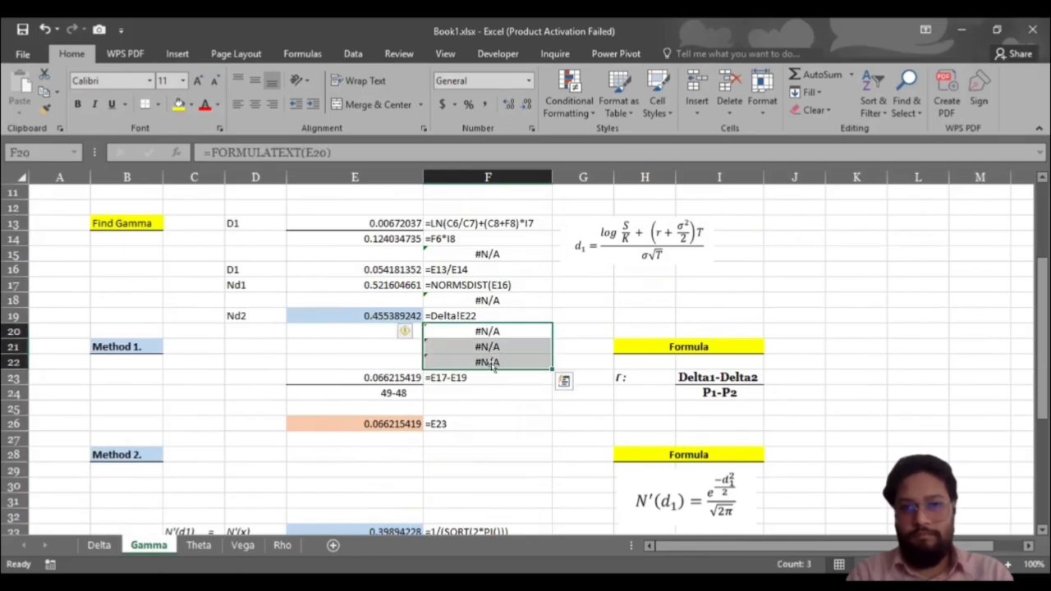
key(Delete)
click(479, 299)
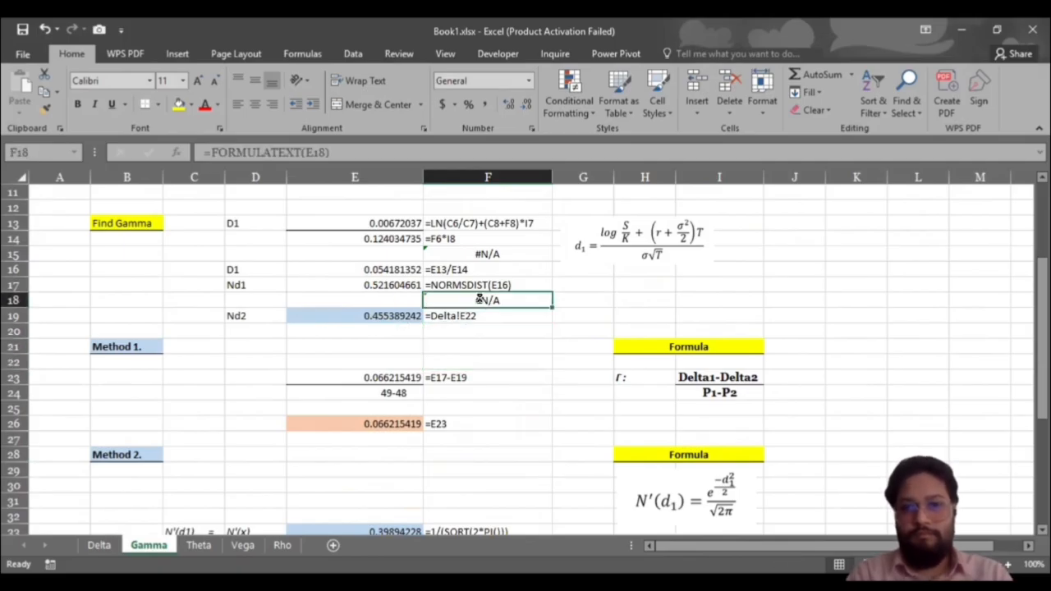
key(Delete)
click(487, 251)
key(Delete)
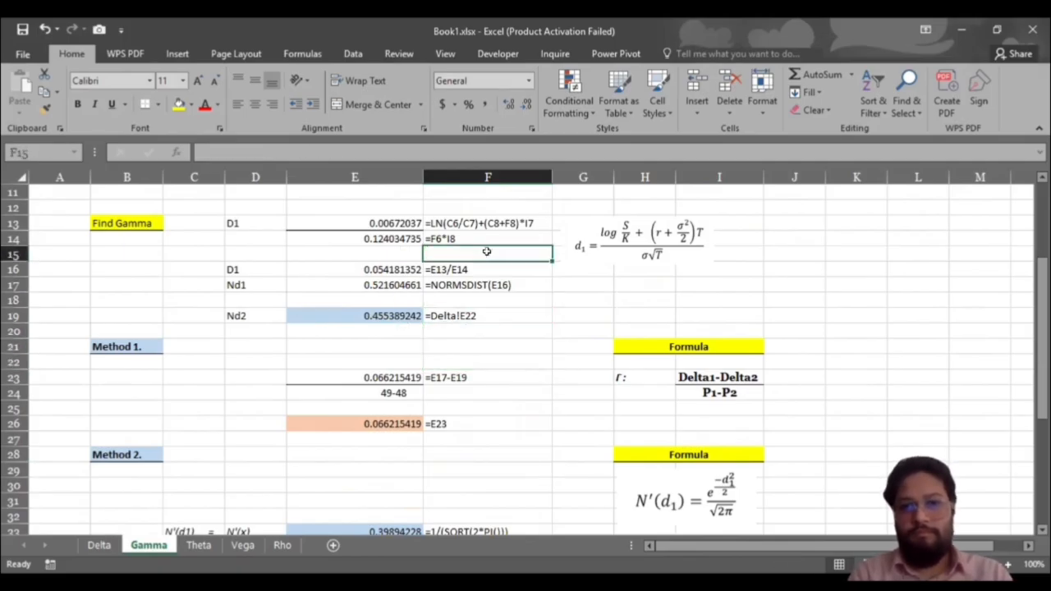
click(493, 379)
scroll(493, 379, down, 4)
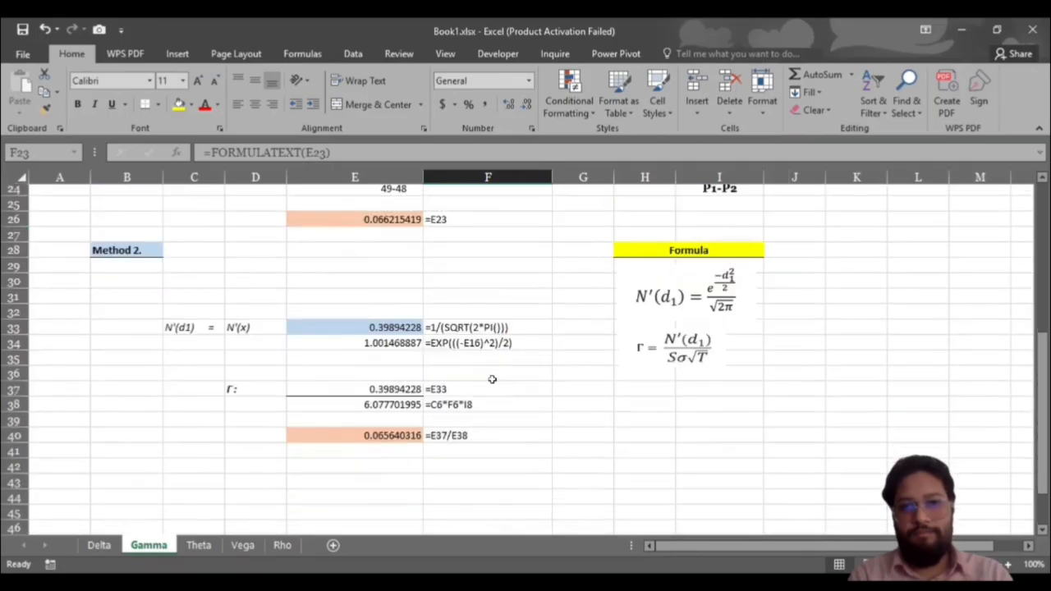
scroll(493, 379, down, 1)
On the Theta sheet, enter =FORMULATEXT(F18) in cell H18 to show the formula behind ln(So/K).
click(199, 545)
scroll(364, 398, up, 5)
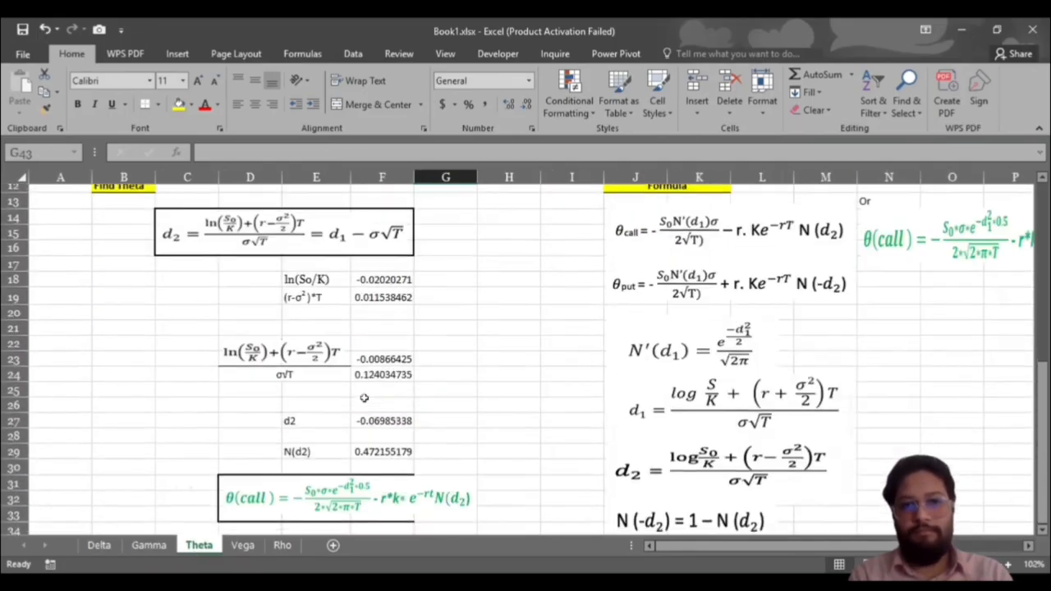
click(488, 284)
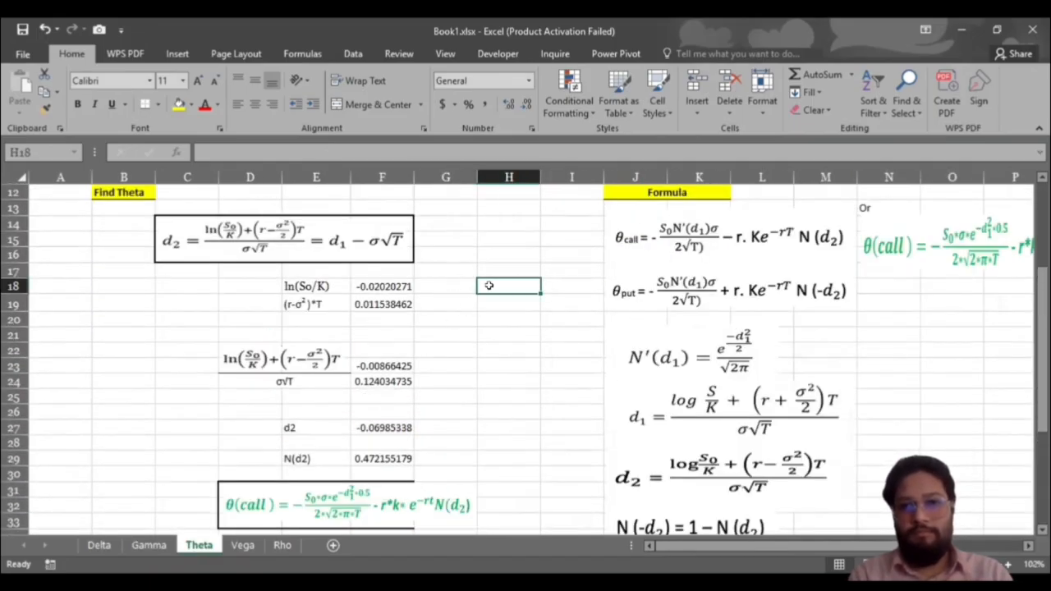
text(for)
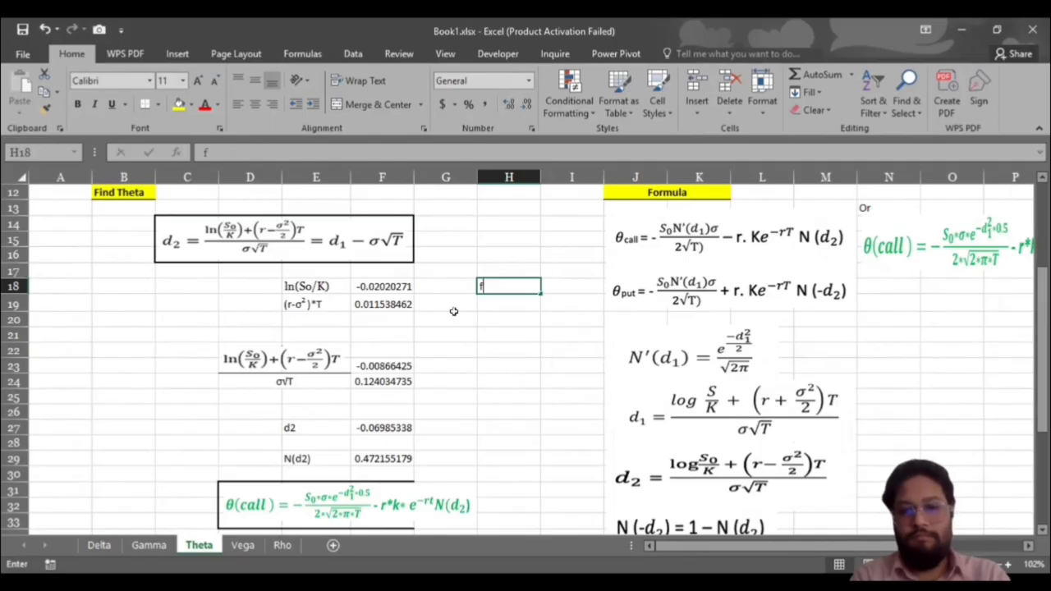
key(BackSpace)
key(BackSpace)
key(BackSpace)
text(=)
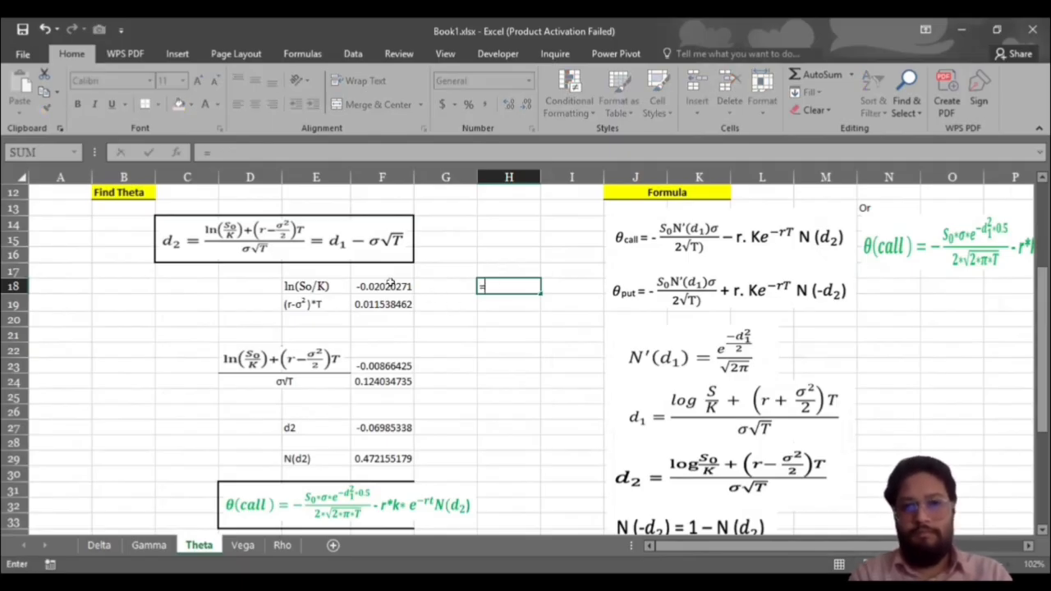
text(FORMULATEXT()
click(390, 286)
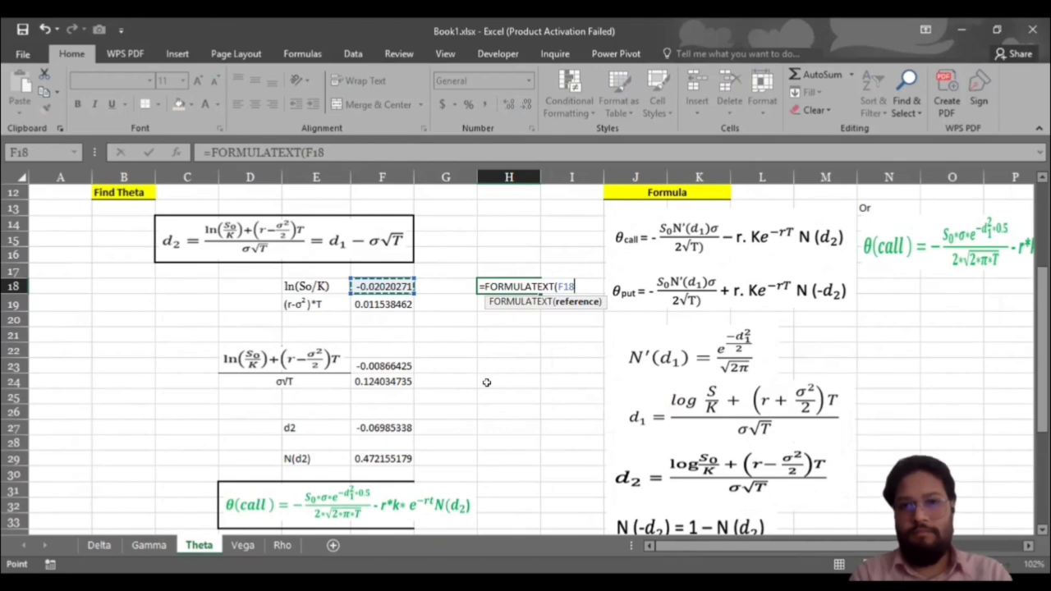
key(Return)
Fill the FORMULATEXT formula from H18 down to H45, level with the final theta result.
click(526, 286)
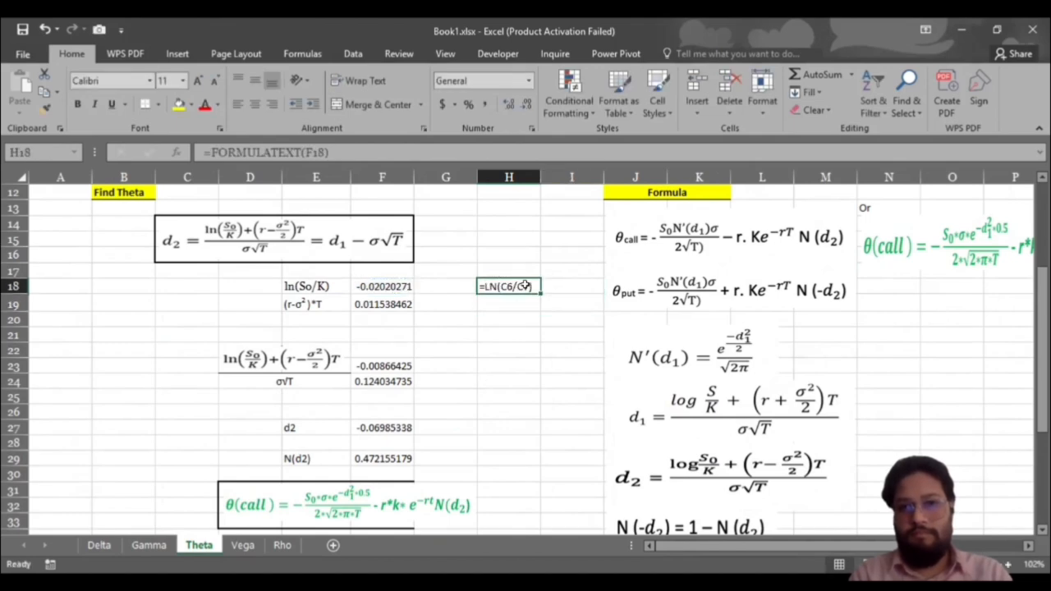
drag(538, 289, 510, 207)
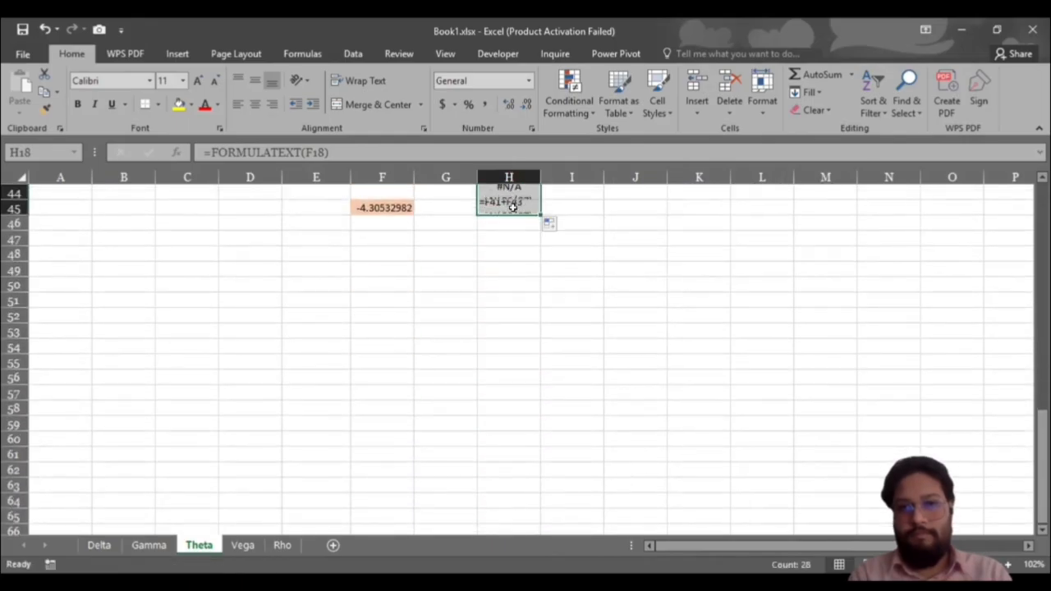
click(505, 287)
scroll(505, 284, up, 14)
scroll(505, 279, down, 5)
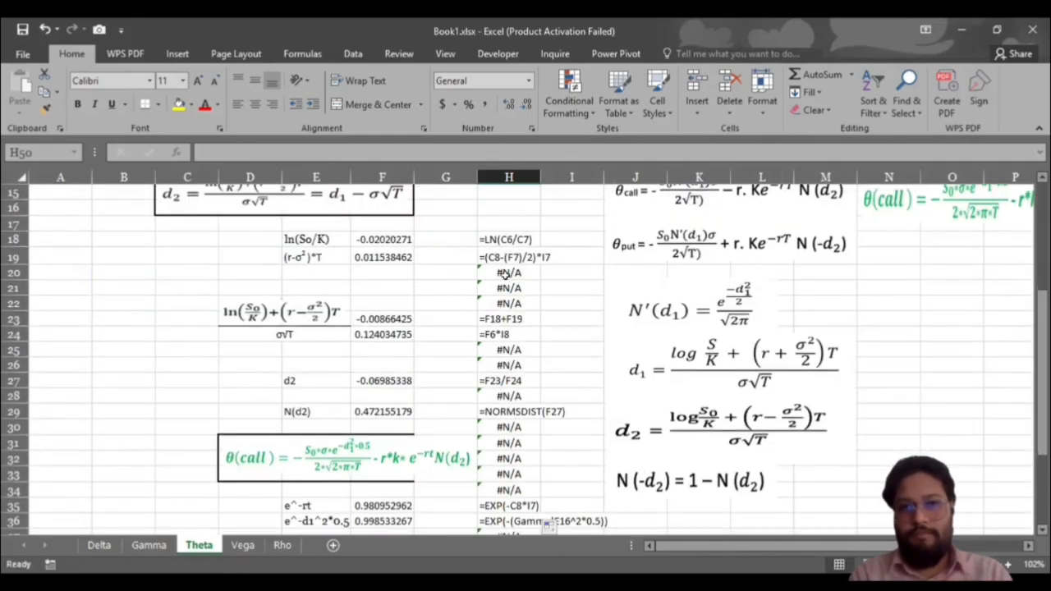
Clear cells H20 to H22 and H25 to H26 beside the blank rows around the d2 fraction.
click(506, 271)
drag(505, 271, 508, 304)
key(Delete)
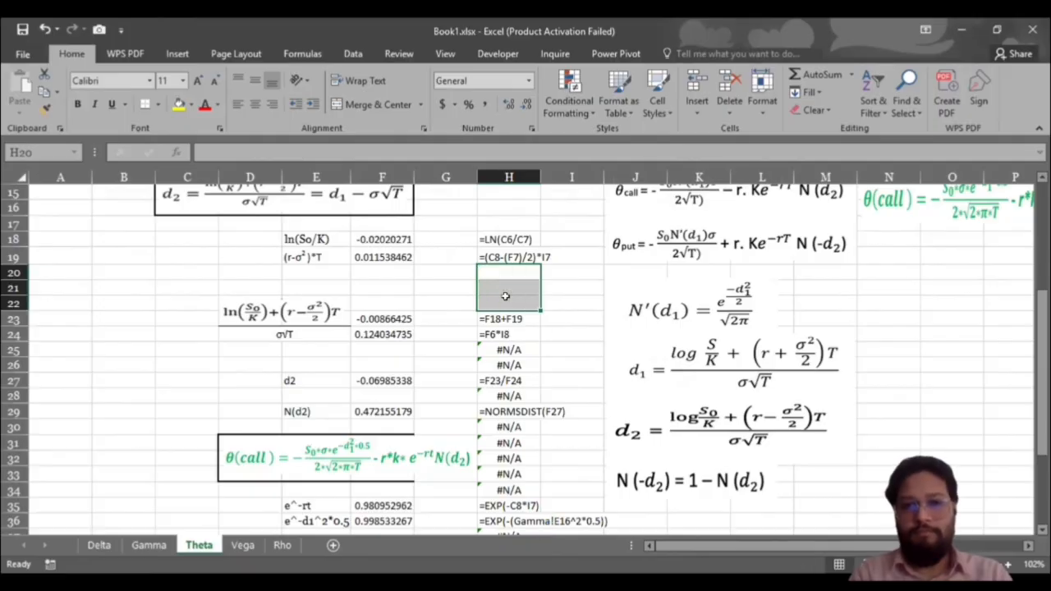
drag(503, 351, 504, 366)
key(Delete)
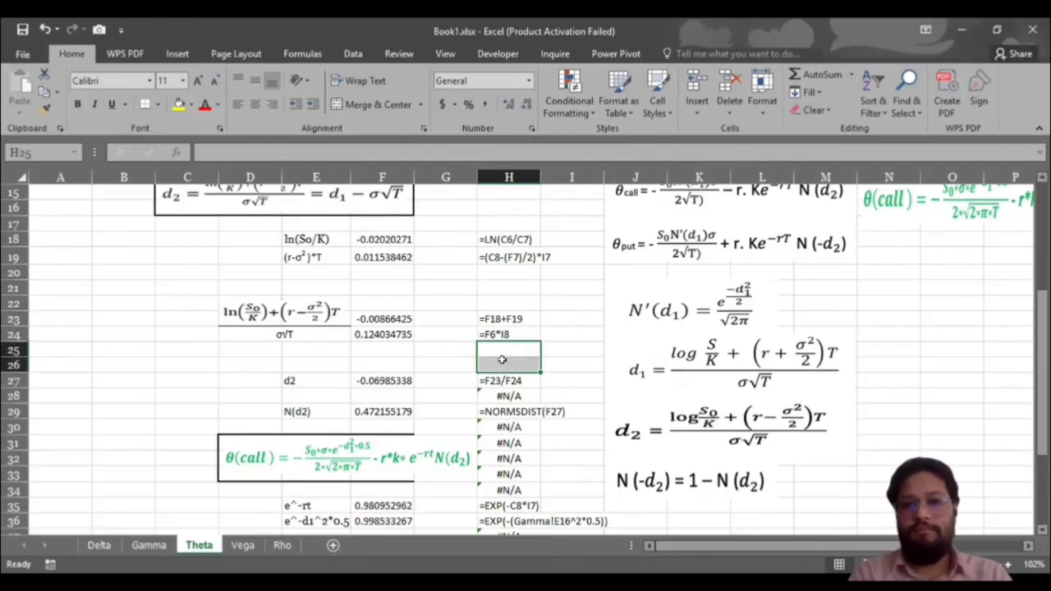
Clear cell H28 and cells H30 to H34 beside the blank rows above and below N(d2).
click(505, 396)
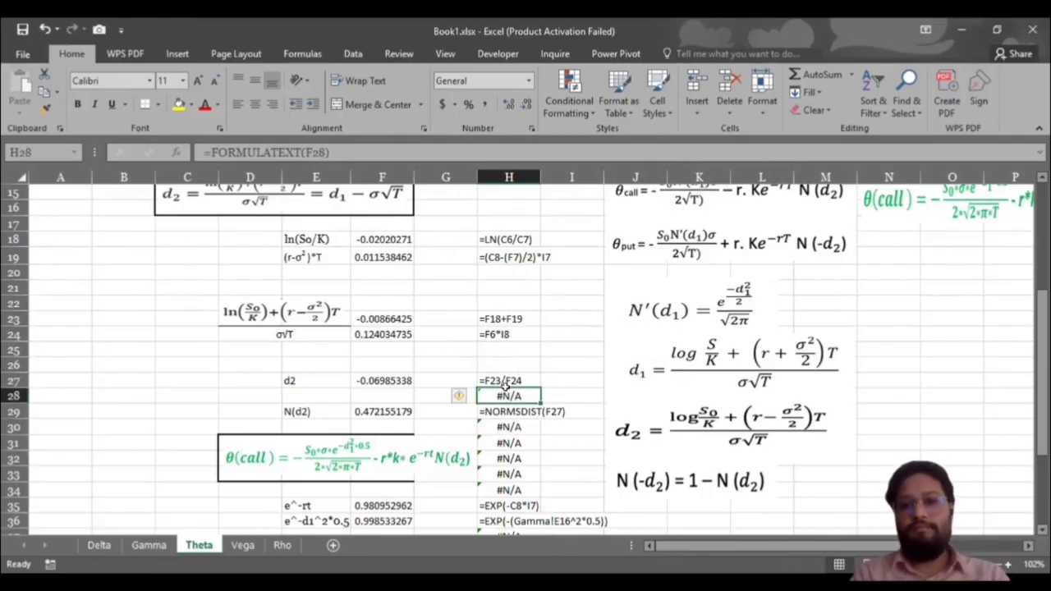
key(Delete)
drag(503, 428, 501, 483)
key(Delete)
Clear cells H37, H40, H42 and H44 beside the blank rows of the theta call calculation.
scroll(501, 483, down, 3)
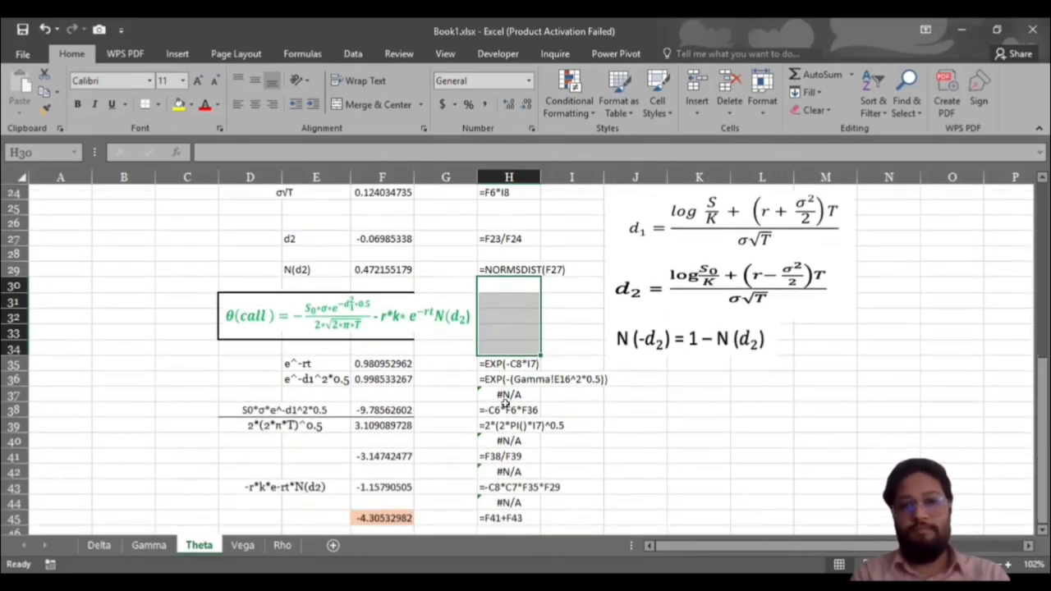
click(504, 391)
scroll(505, 385, down, 2)
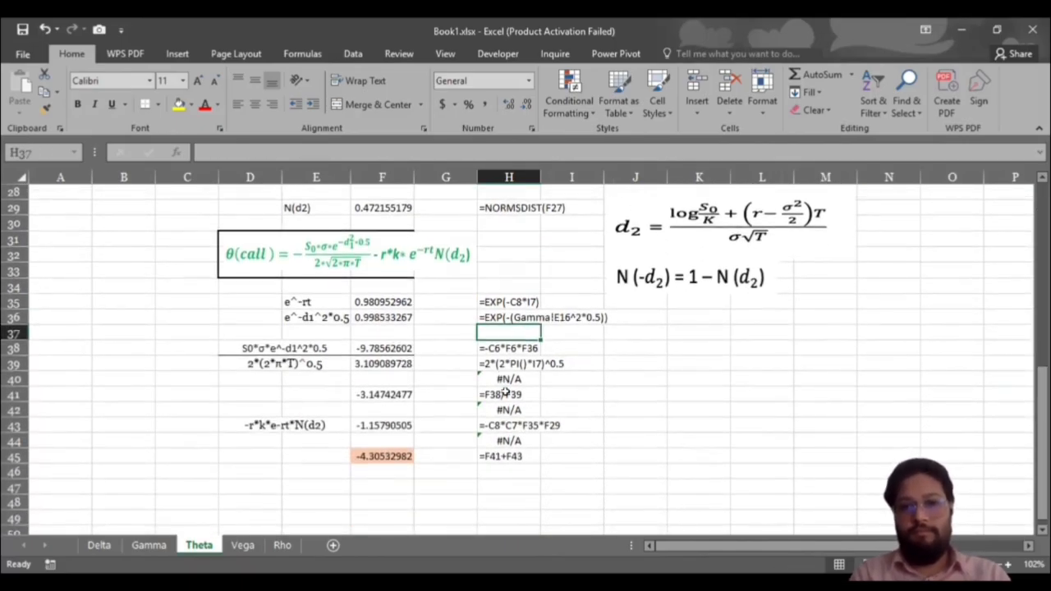
click(504, 381)
key(Delete)
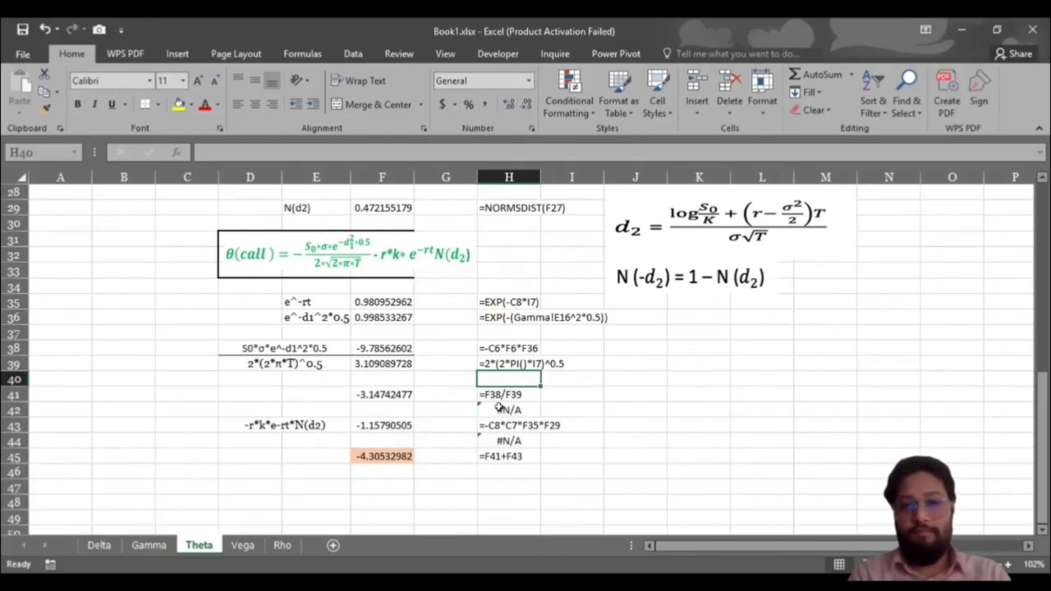
click(499, 409)
key(Delete)
click(492, 435)
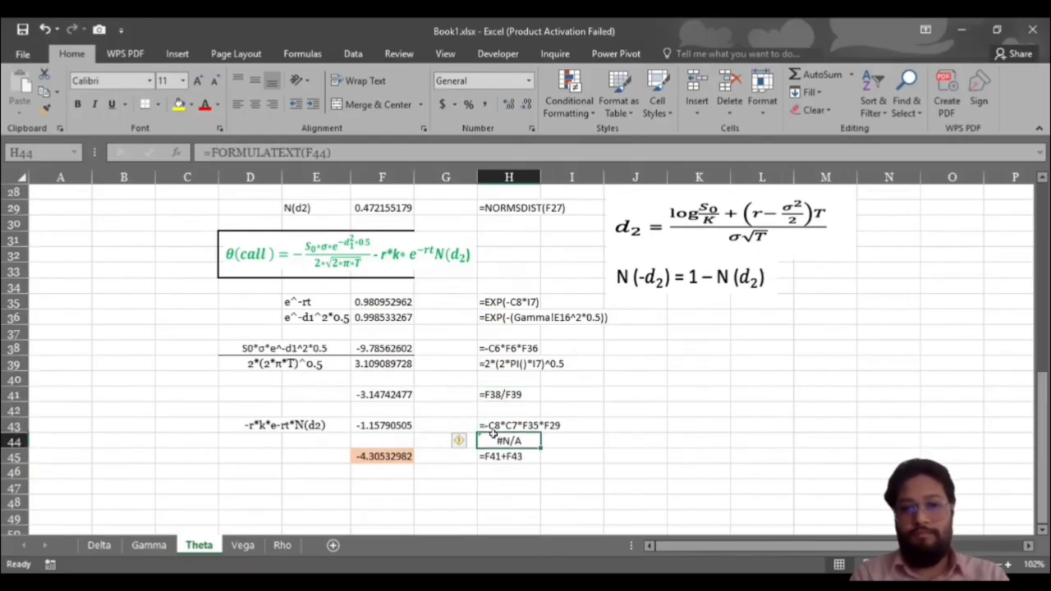
key(Delete)
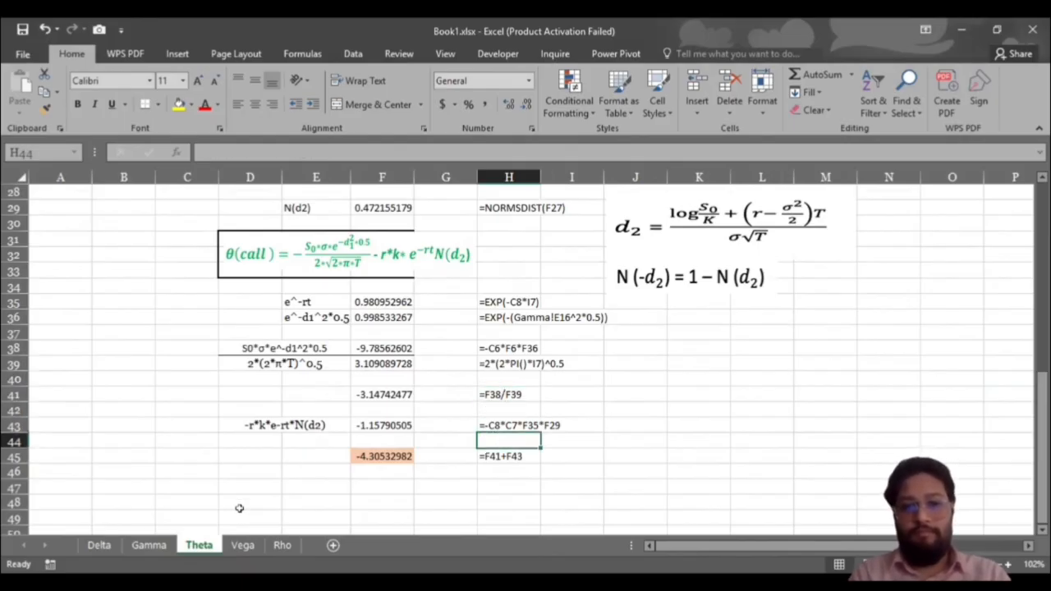
On the Vega sheet, enter =FORMULATEXT(E16) in cell G16 to show the Method 1 vega formula.
click(243, 545)
scroll(417, 361, up, 2)
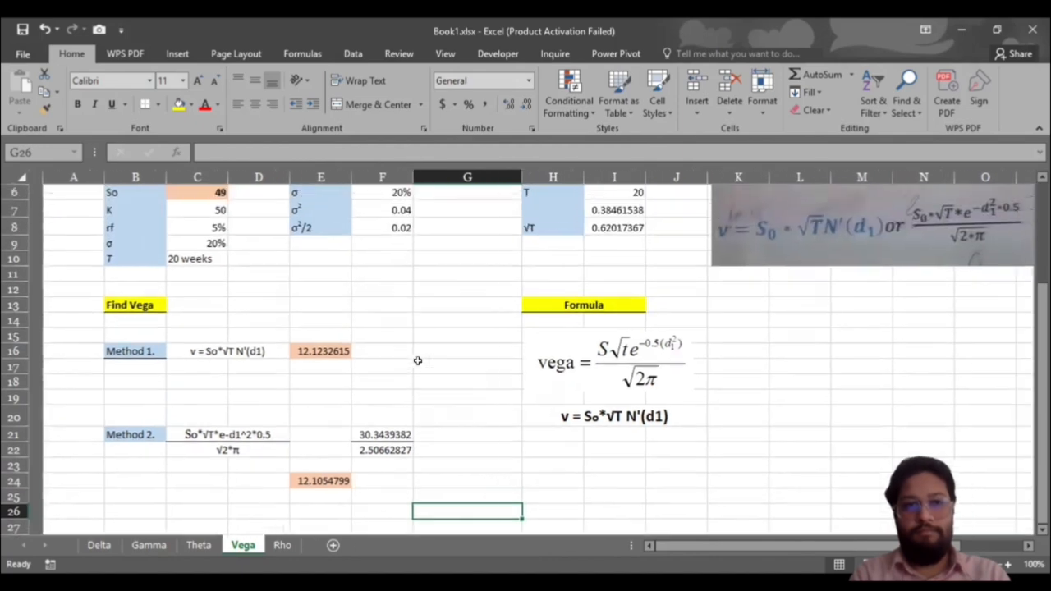
click(442, 379)
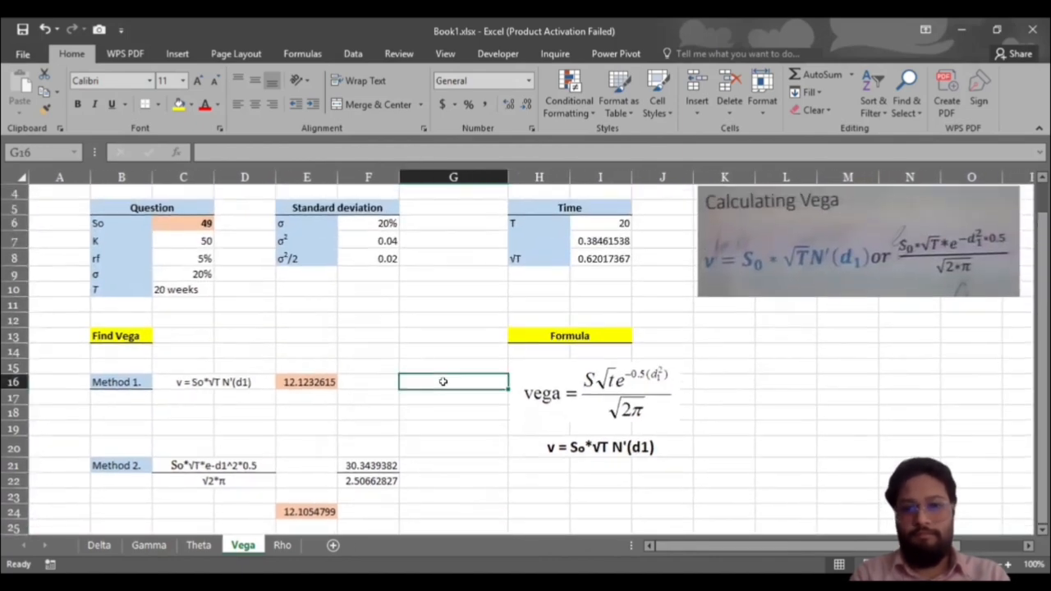
text(=)
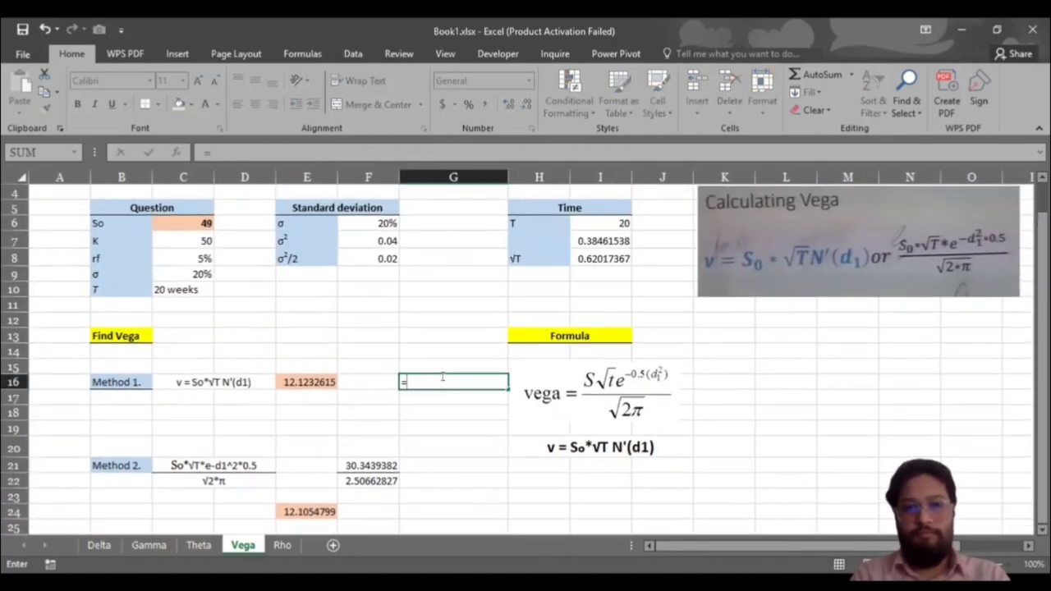
text(FORMULATEXT()
click(306, 382)
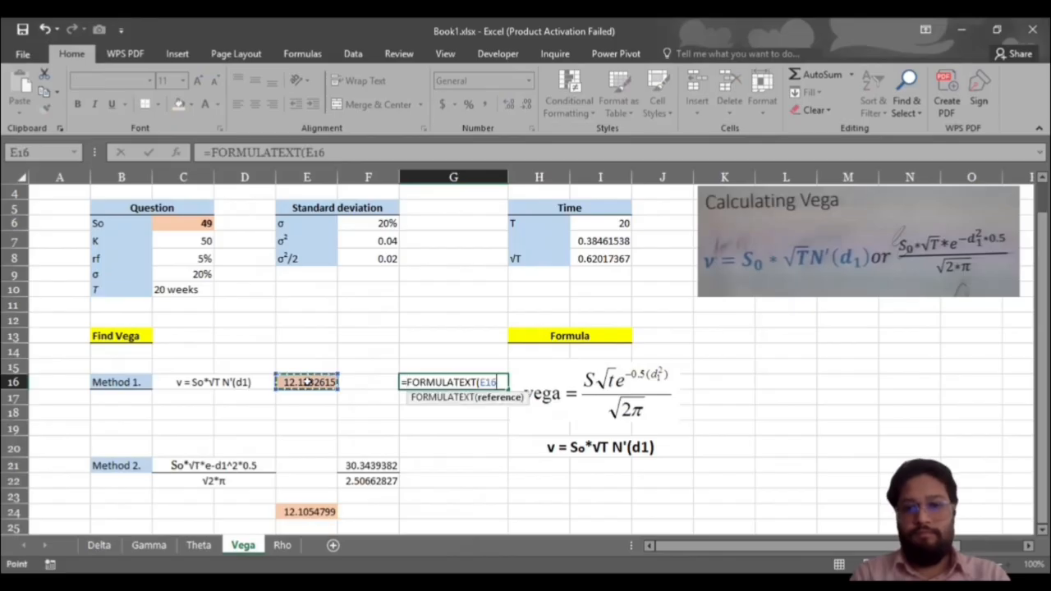
key(Return)
Enter =FORMULATEXT(F21) in cell G21 and fill it down to G22 to show the Method 2 numerator and denominator formulas.
click(442, 458)
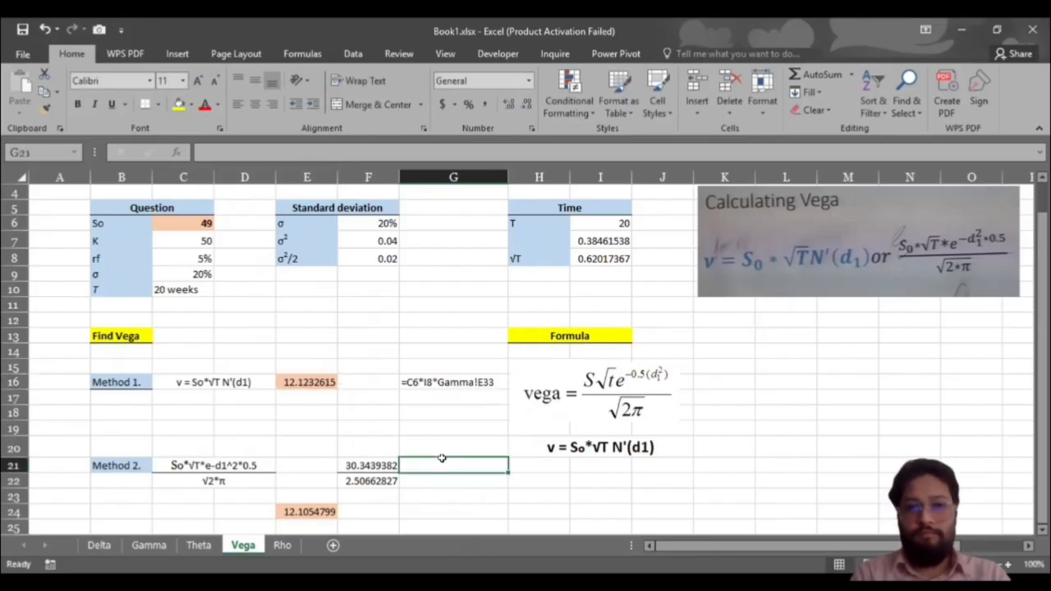
text(=f)
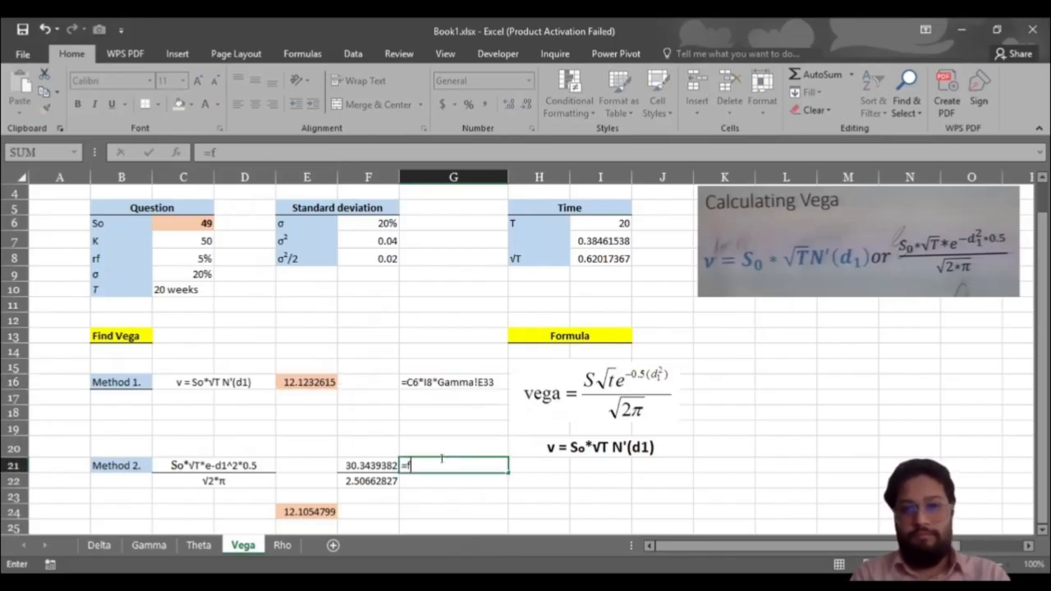
text(or)
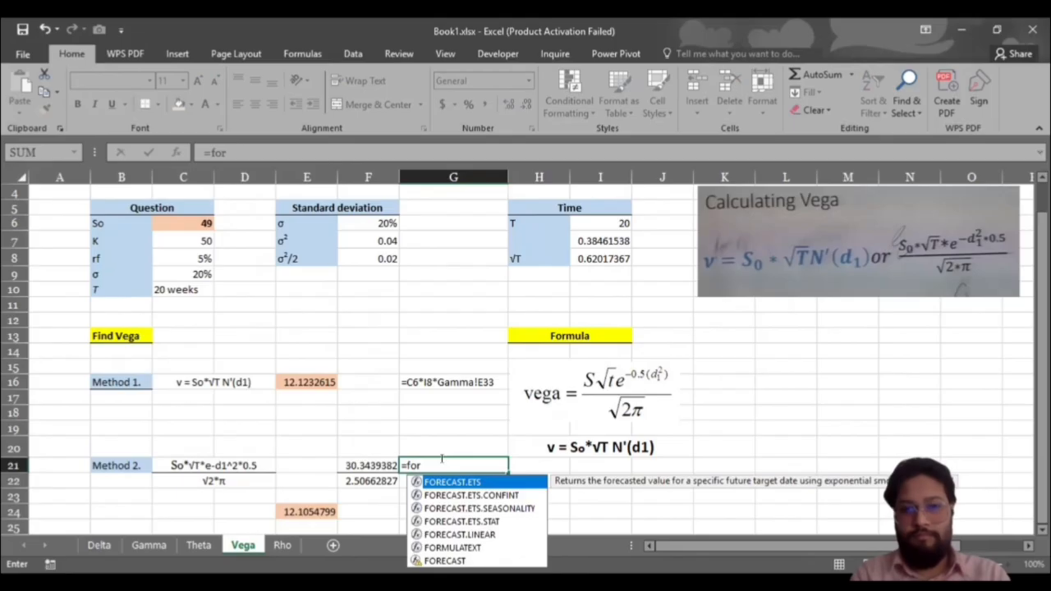
text(MULATEXT()
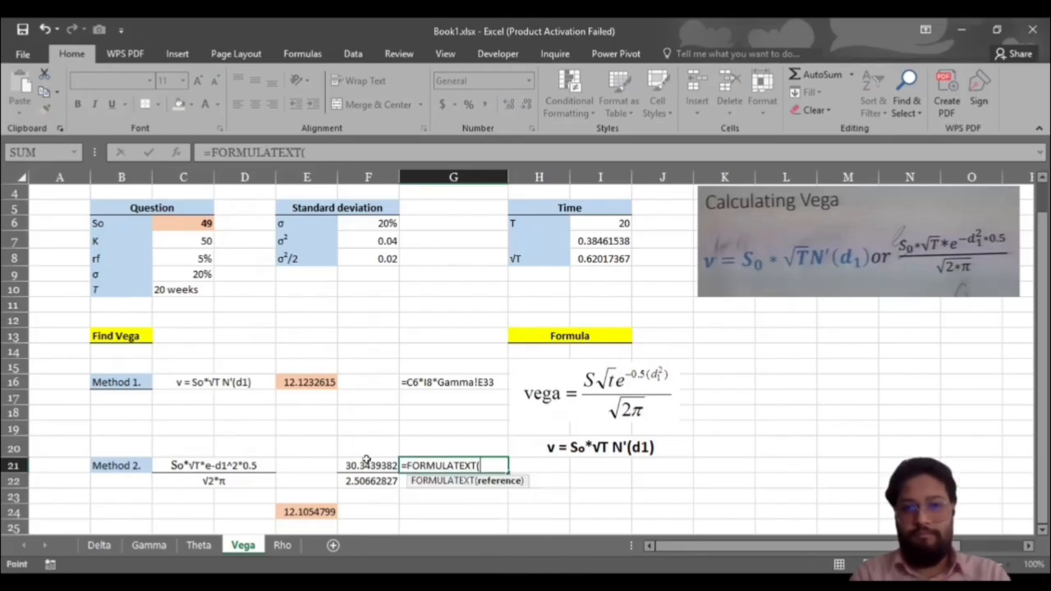
click(370, 465)
key(ctrl+Return)
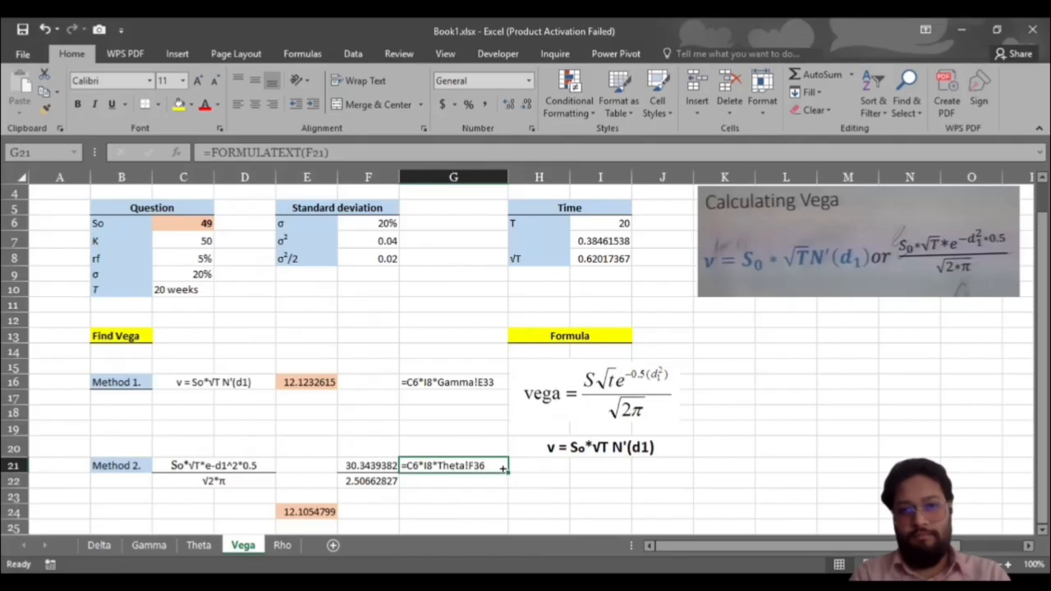
drag(503, 468, 503, 482)
Enter a FORMULATEXT formula referencing E24 in cell G24 to show the Method 2 vega formula, =F21/F22.
click(465, 507)
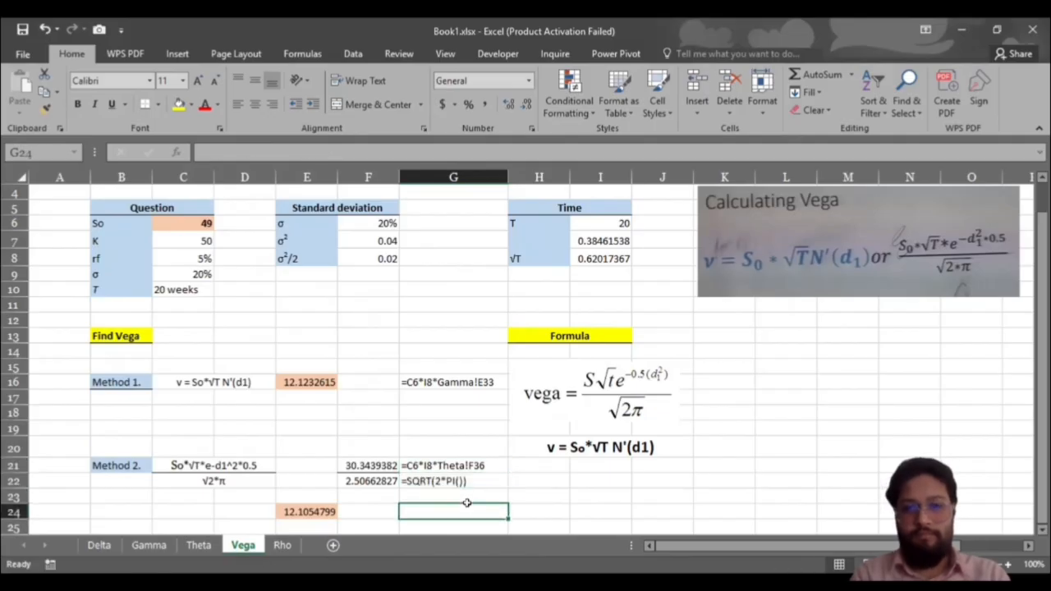
scroll(460, 484, down, 2)
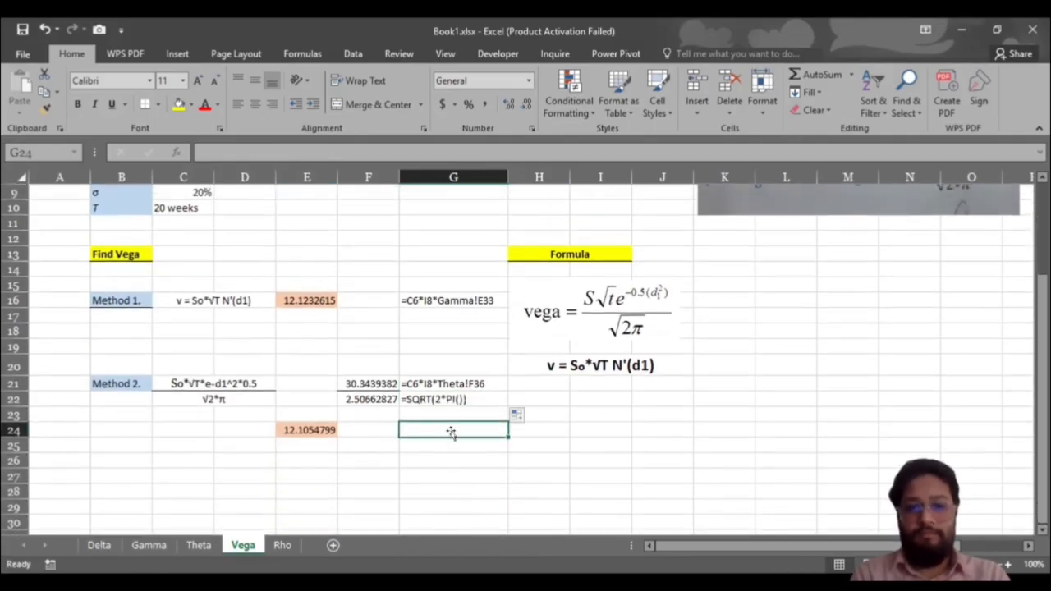
text(=)
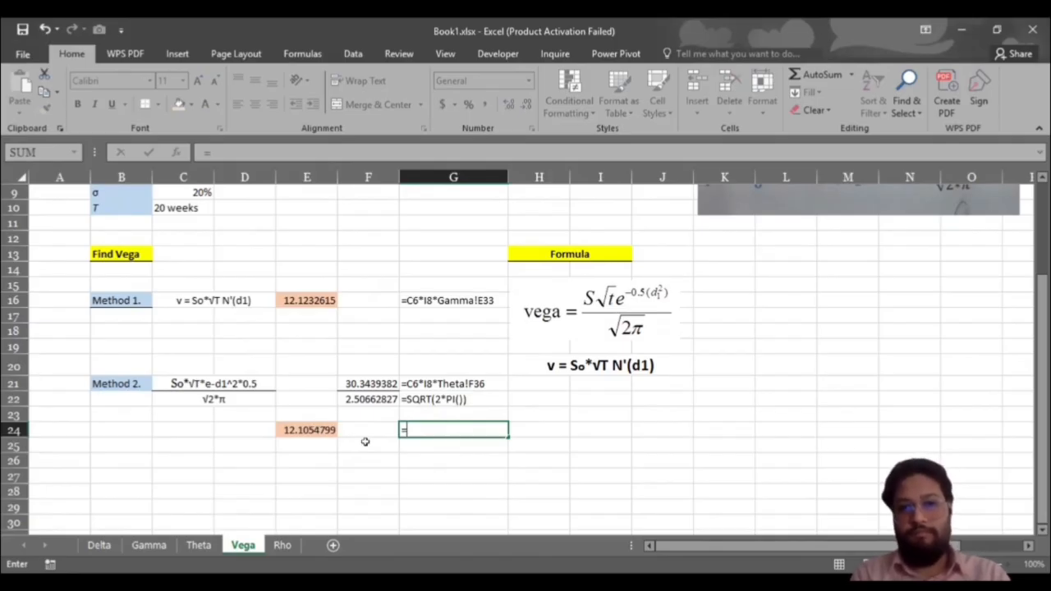
text(F21/F22)
key(Return)
scroll(364, 492, down, 2)
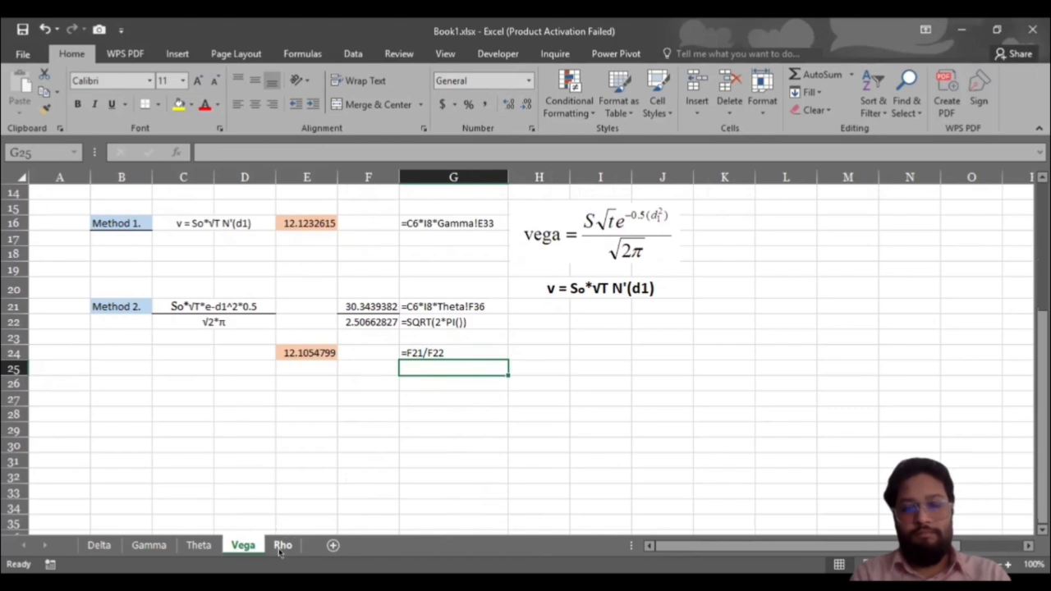
On the Rho sheet, enter =FORMULATEXT(E14) in cell F14 to show the rho formula beside its result.
click(283, 545)
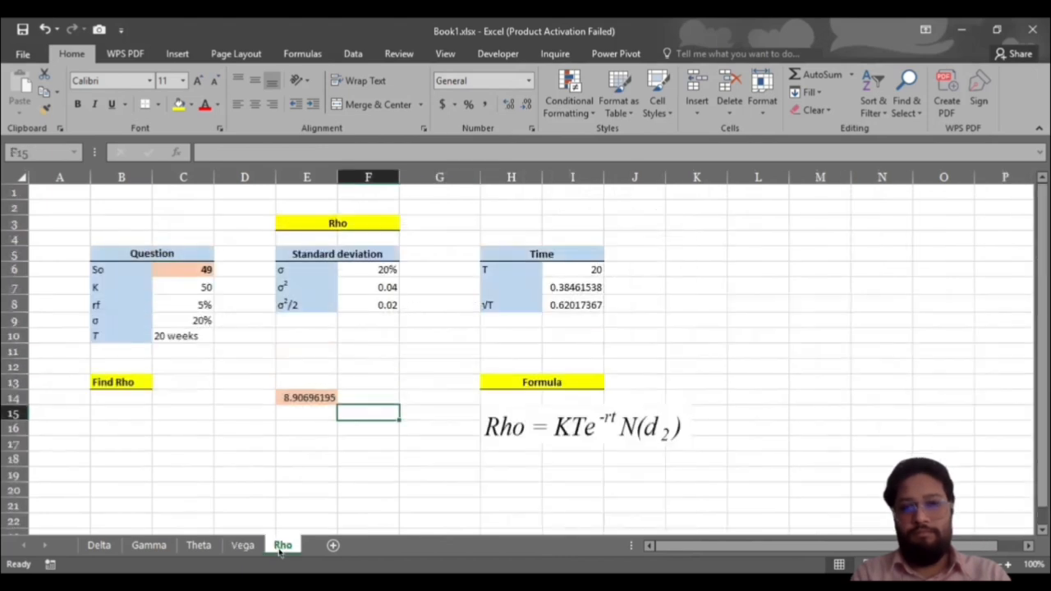
click(367, 393)
text(=f)
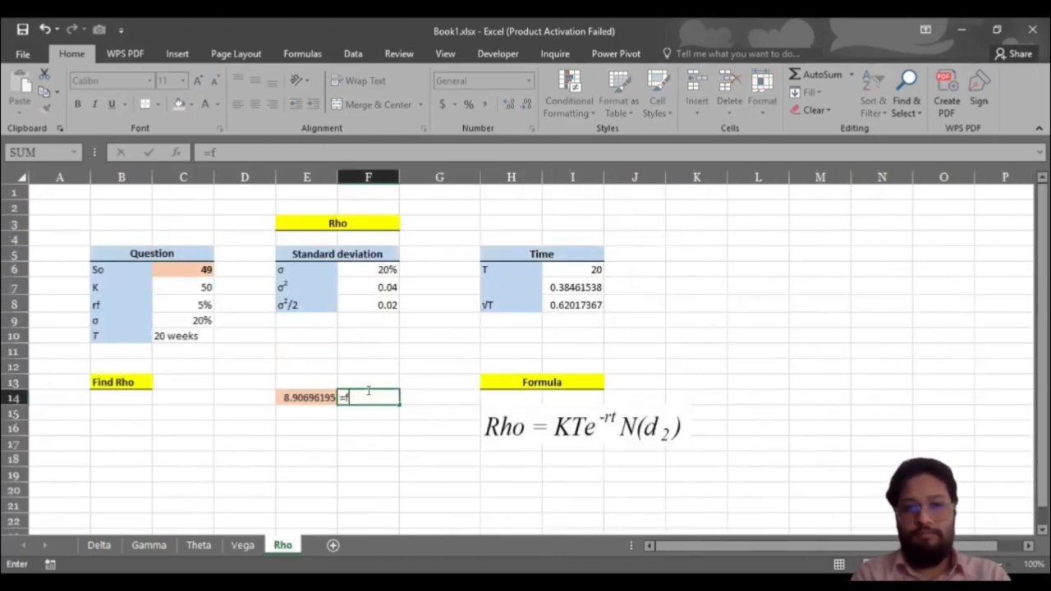
text(orm)
key(Tab)
click(289, 396)
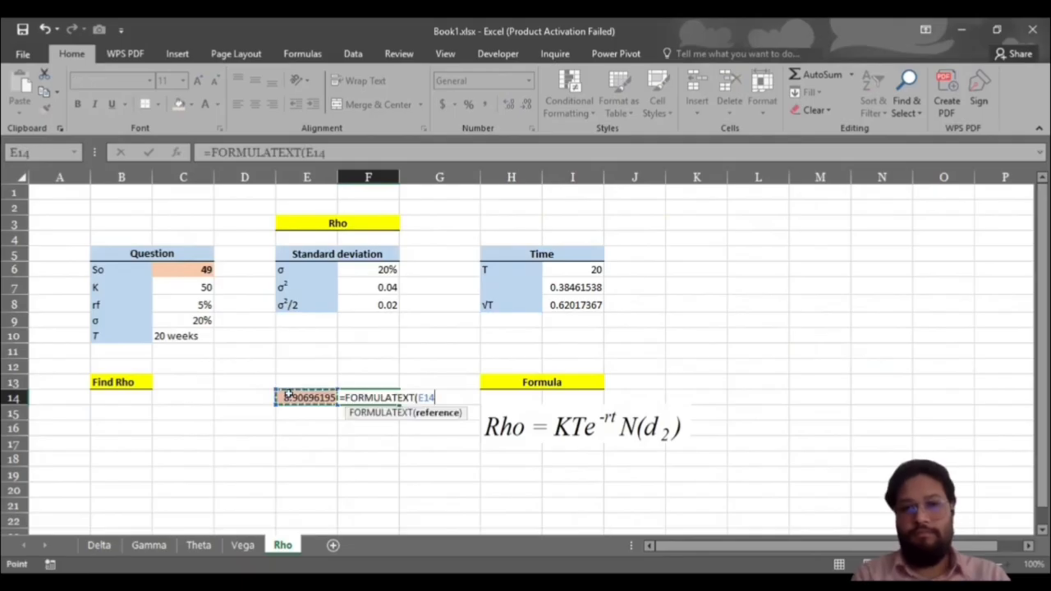
key(Return)
click(376, 446)
scroll(376, 449, down, 1)
scroll(376, 448, up, 2)
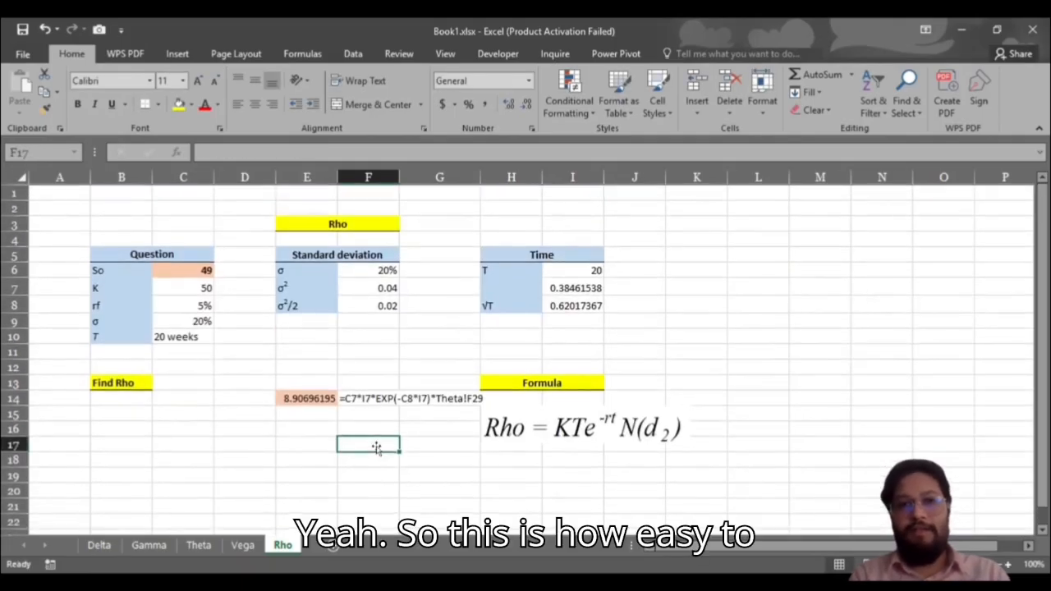